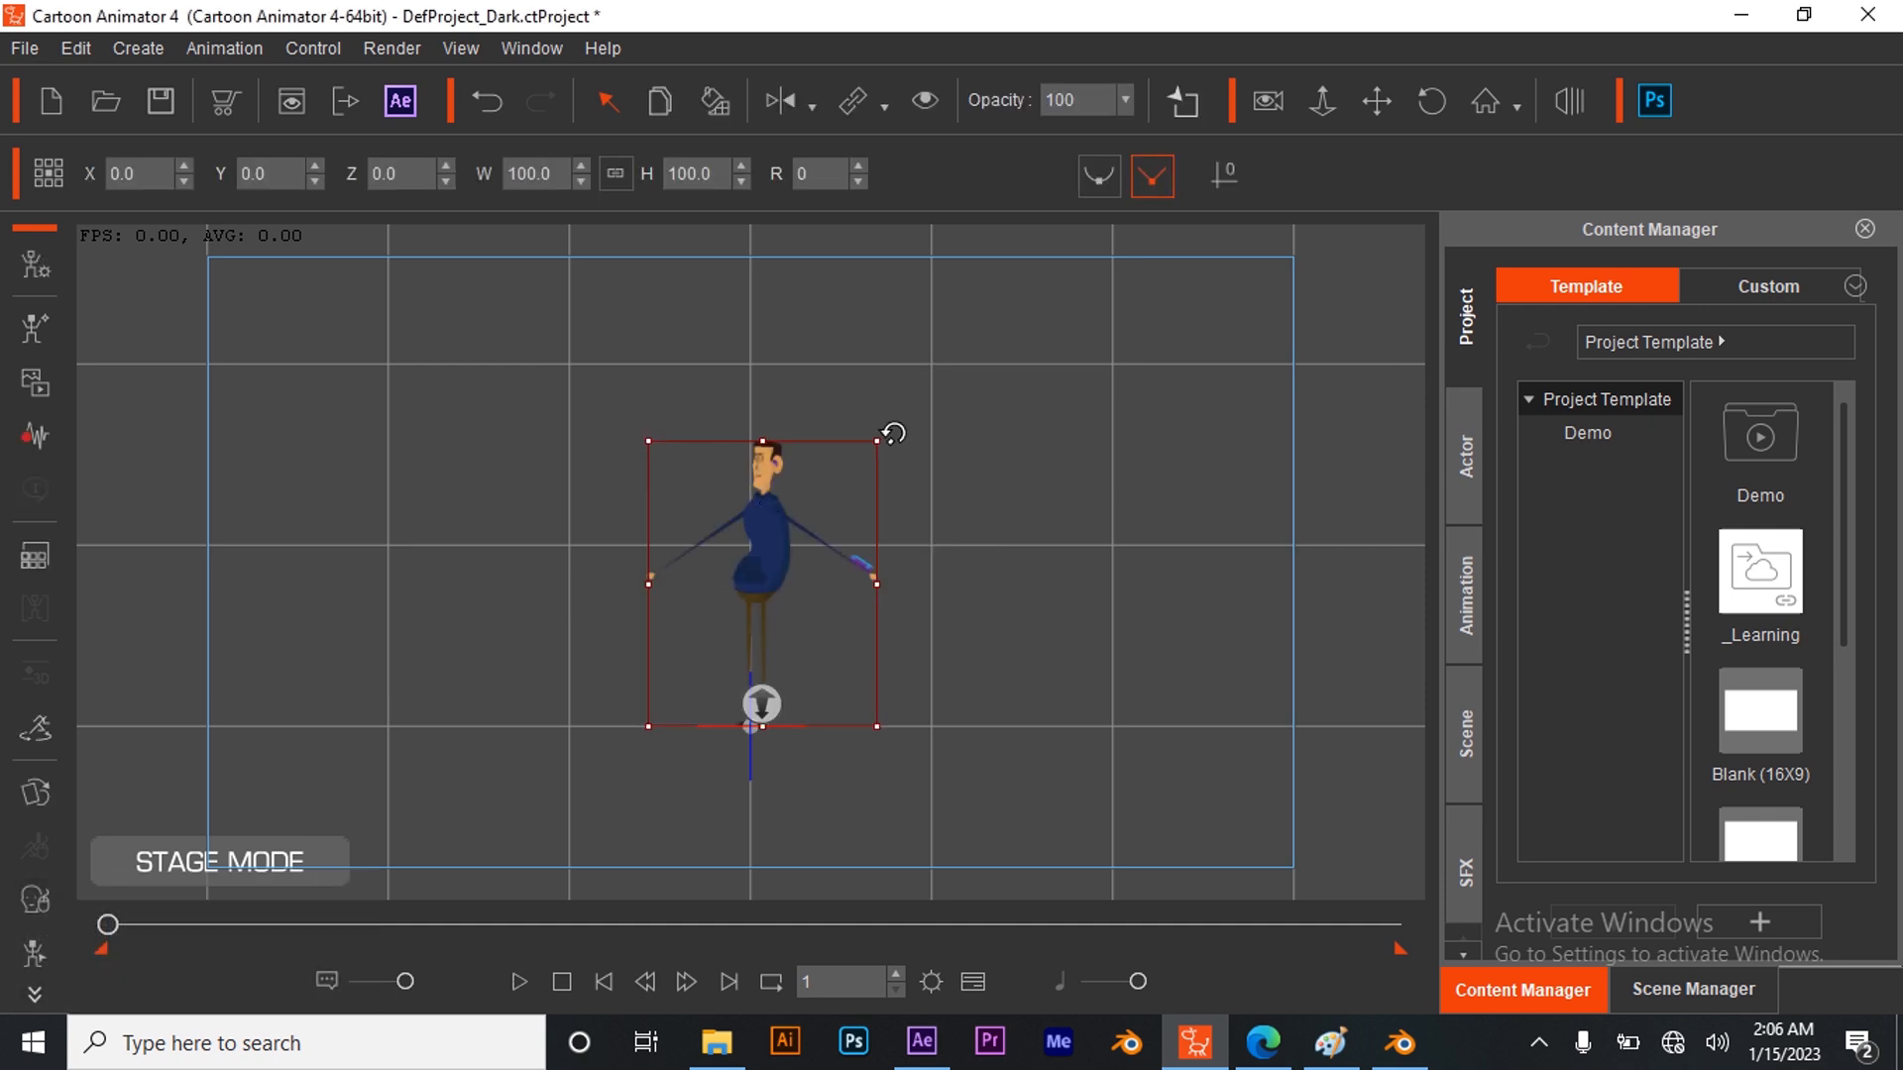
Scale the side-view character to 188.4 in width and height and position it at X -10.0, Y -59.2 within the camera frame
drag(879, 437, 1000, 275)
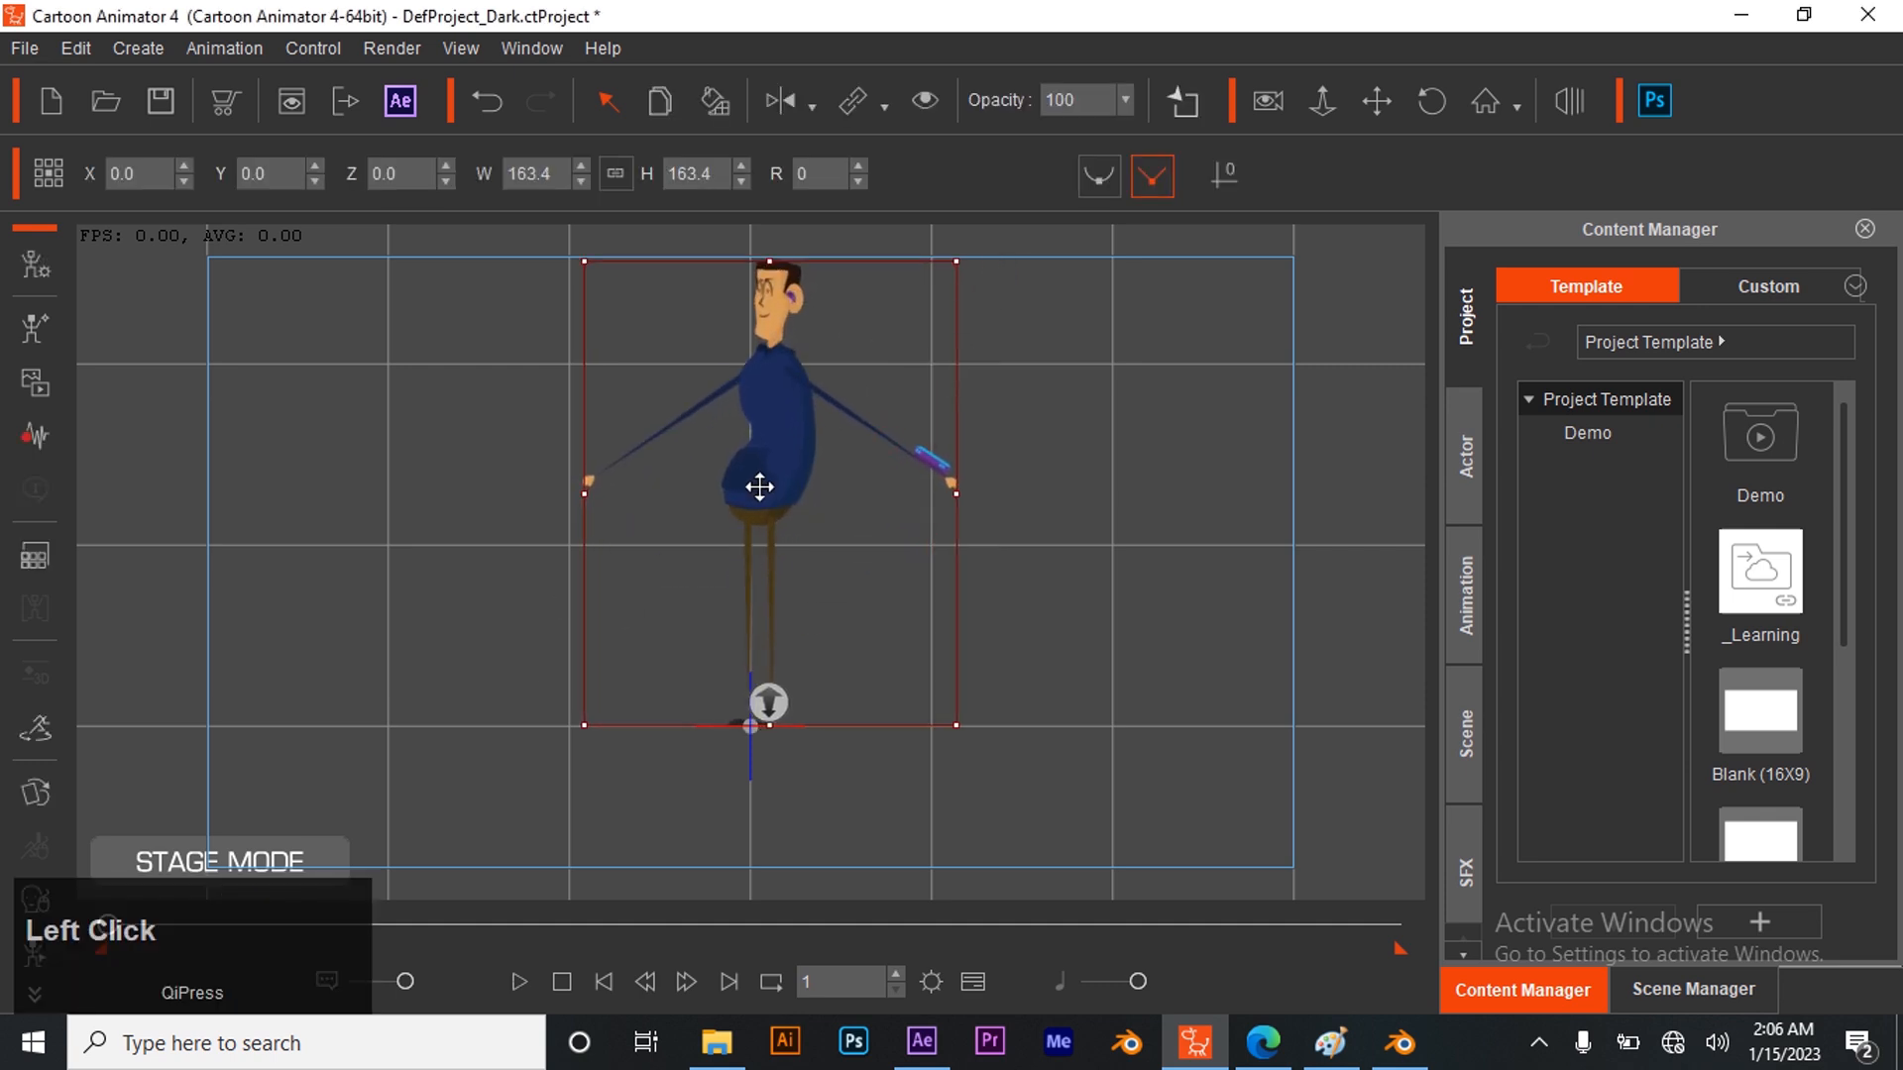
mouse_move(757, 565)
mouse_down()
mouse_move(760, 548)
mouse_move(739, 569)
mouse_up()
drag(931, 363, 998, 298)
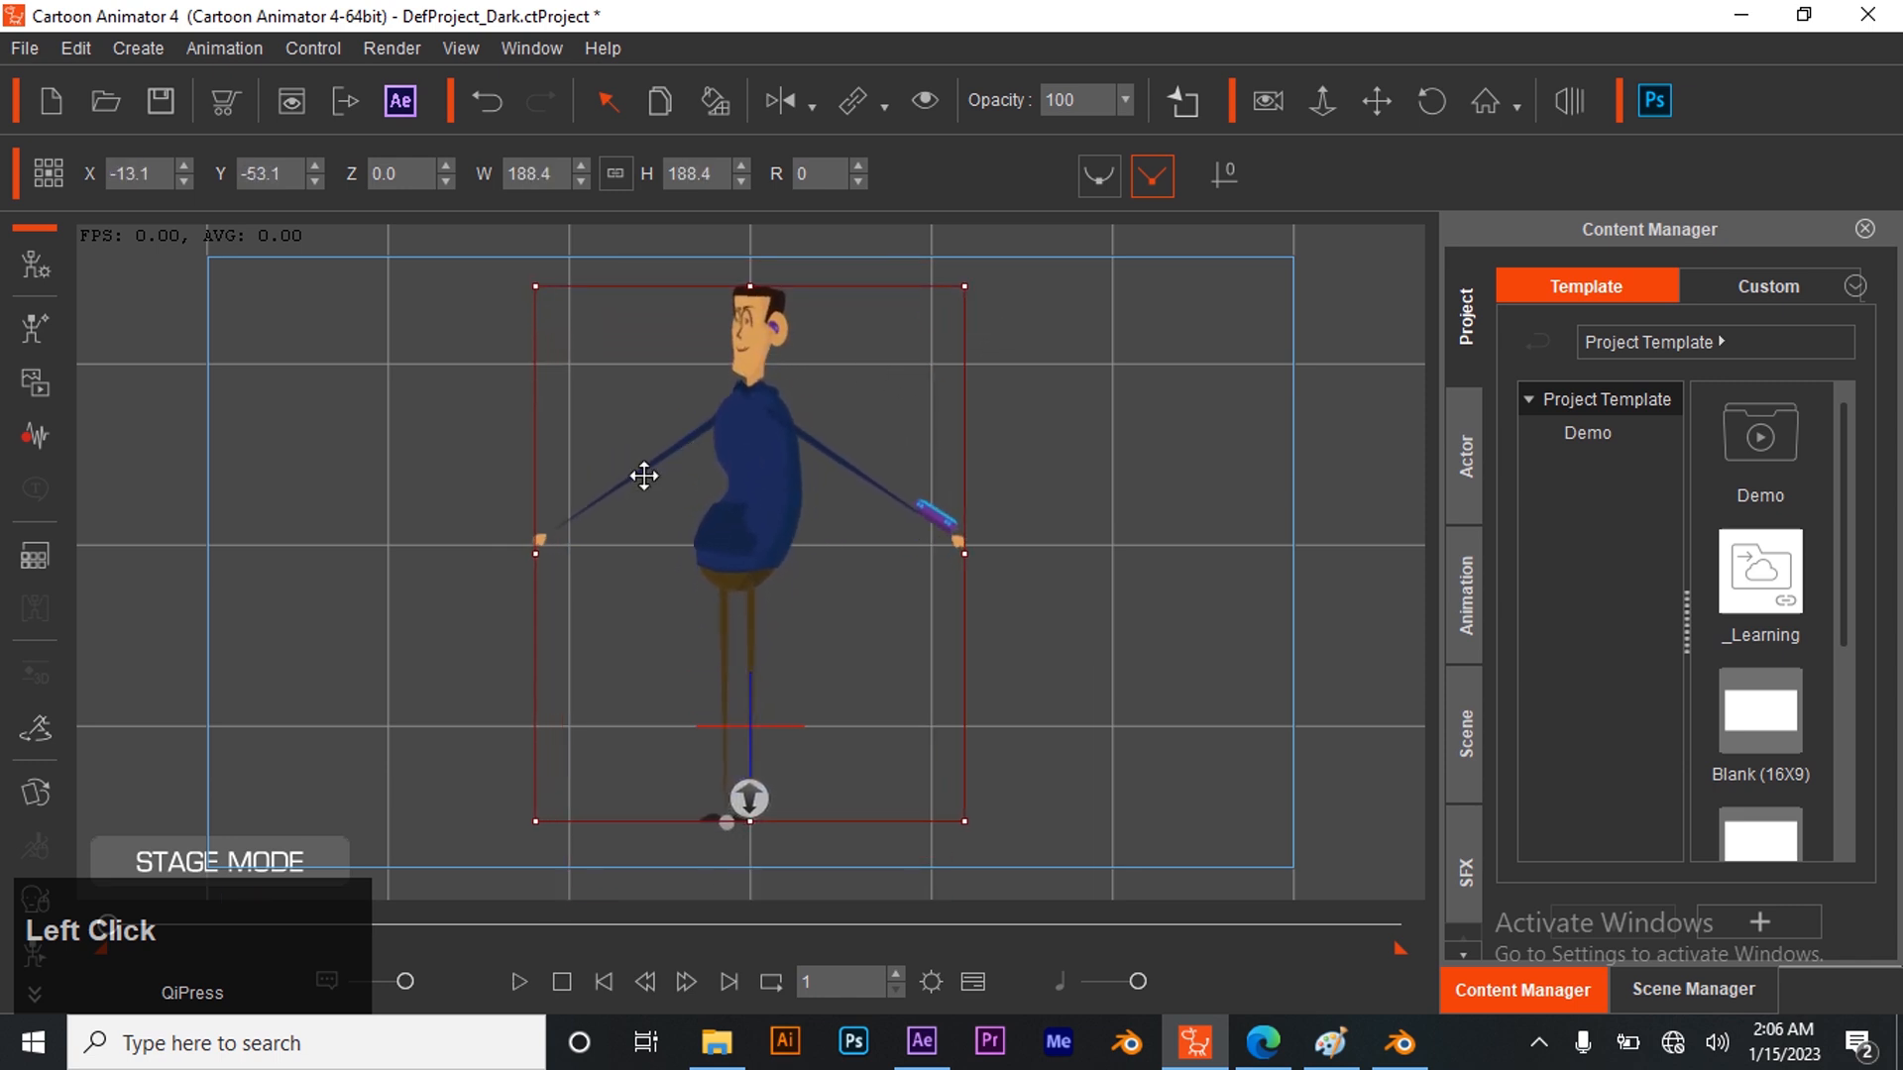
drag(729, 505, 735, 513)
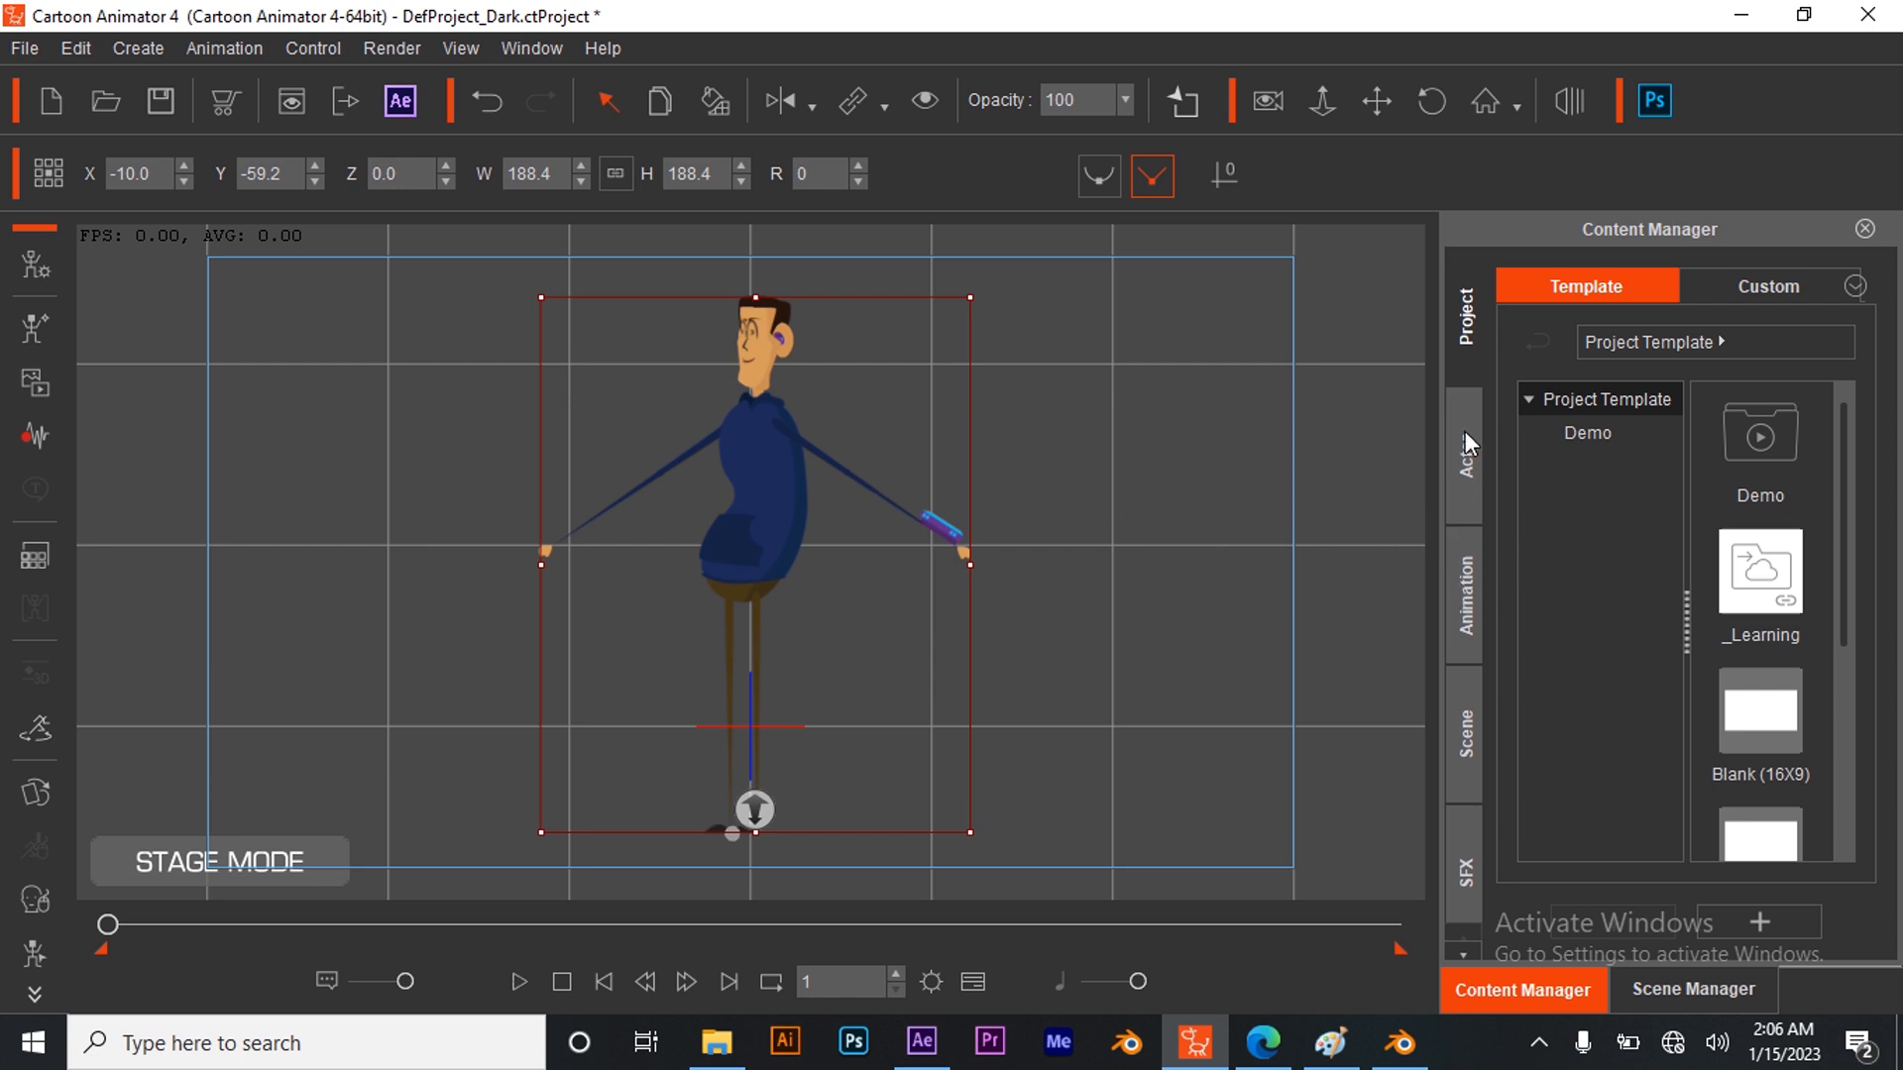
Apply the Run Fast(2L) motion to the character from the G3 Human female turner's Side motion templates
click(1465, 594)
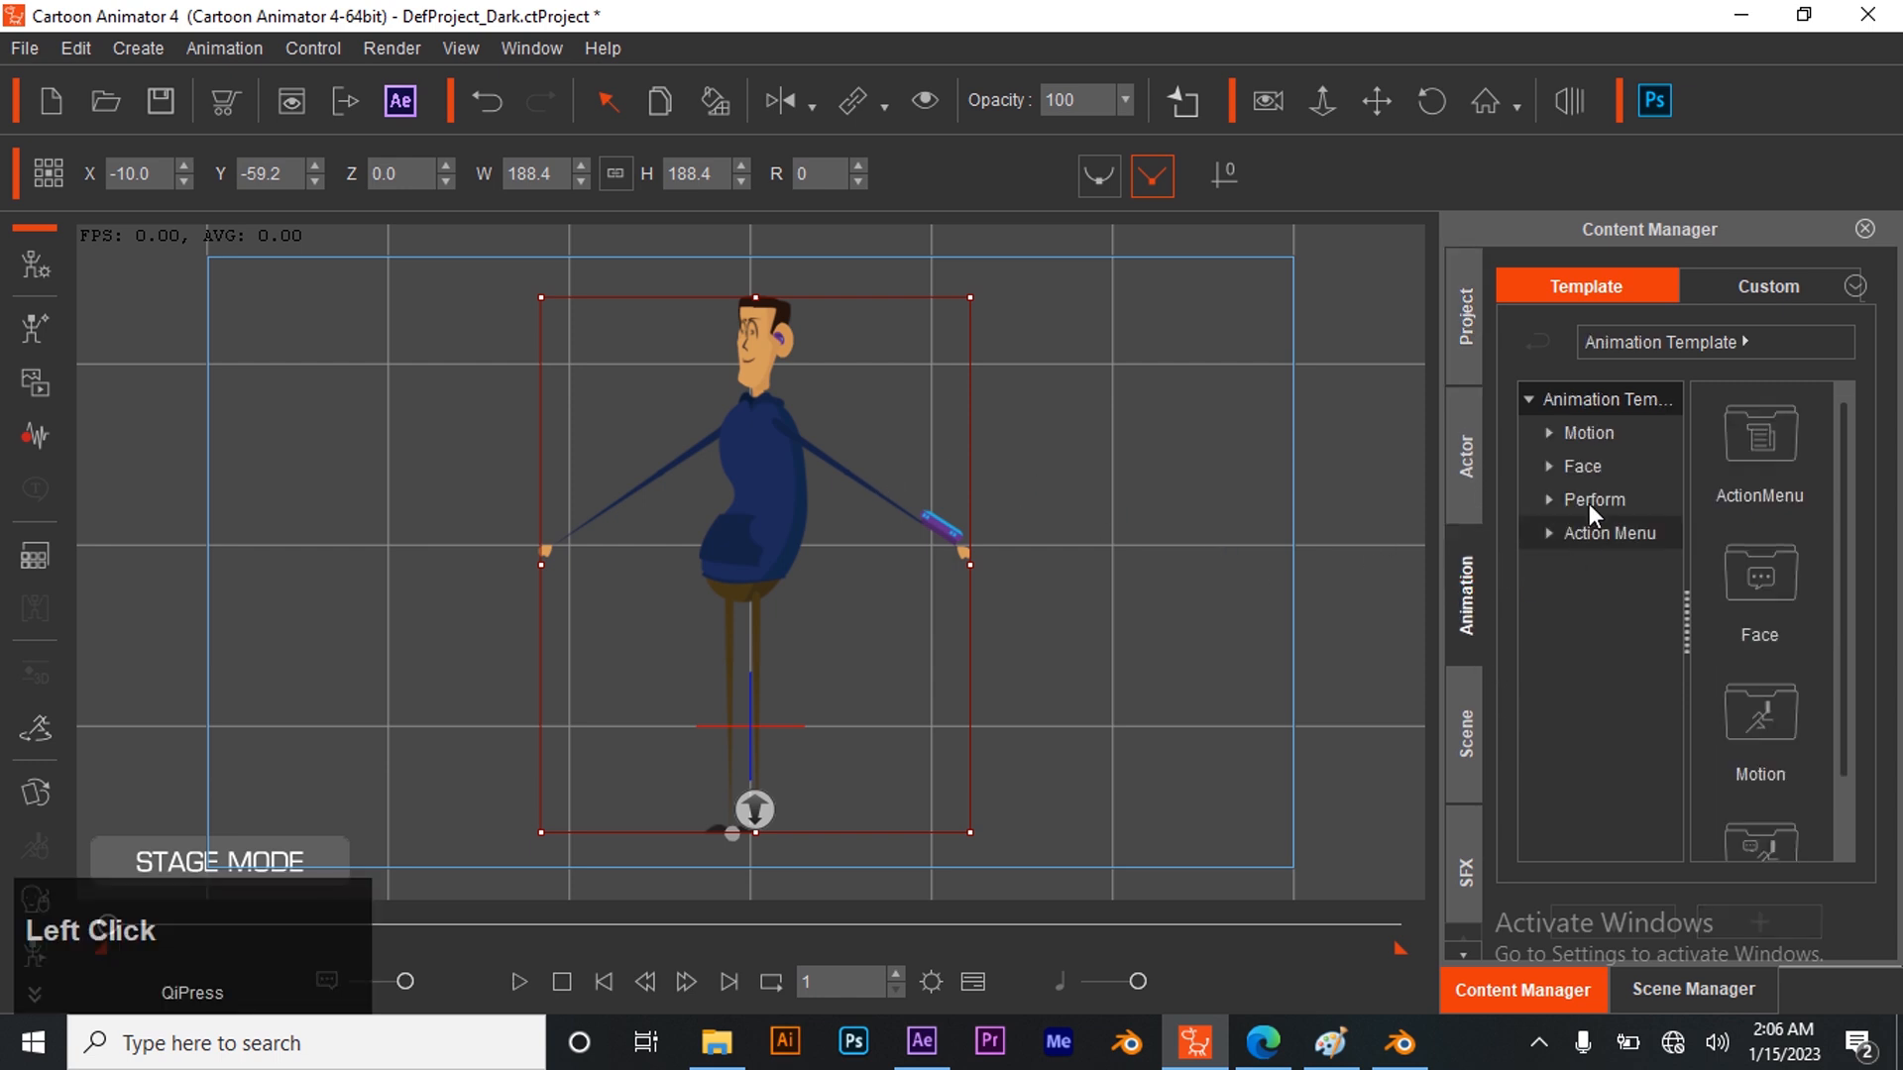
click(1590, 436)
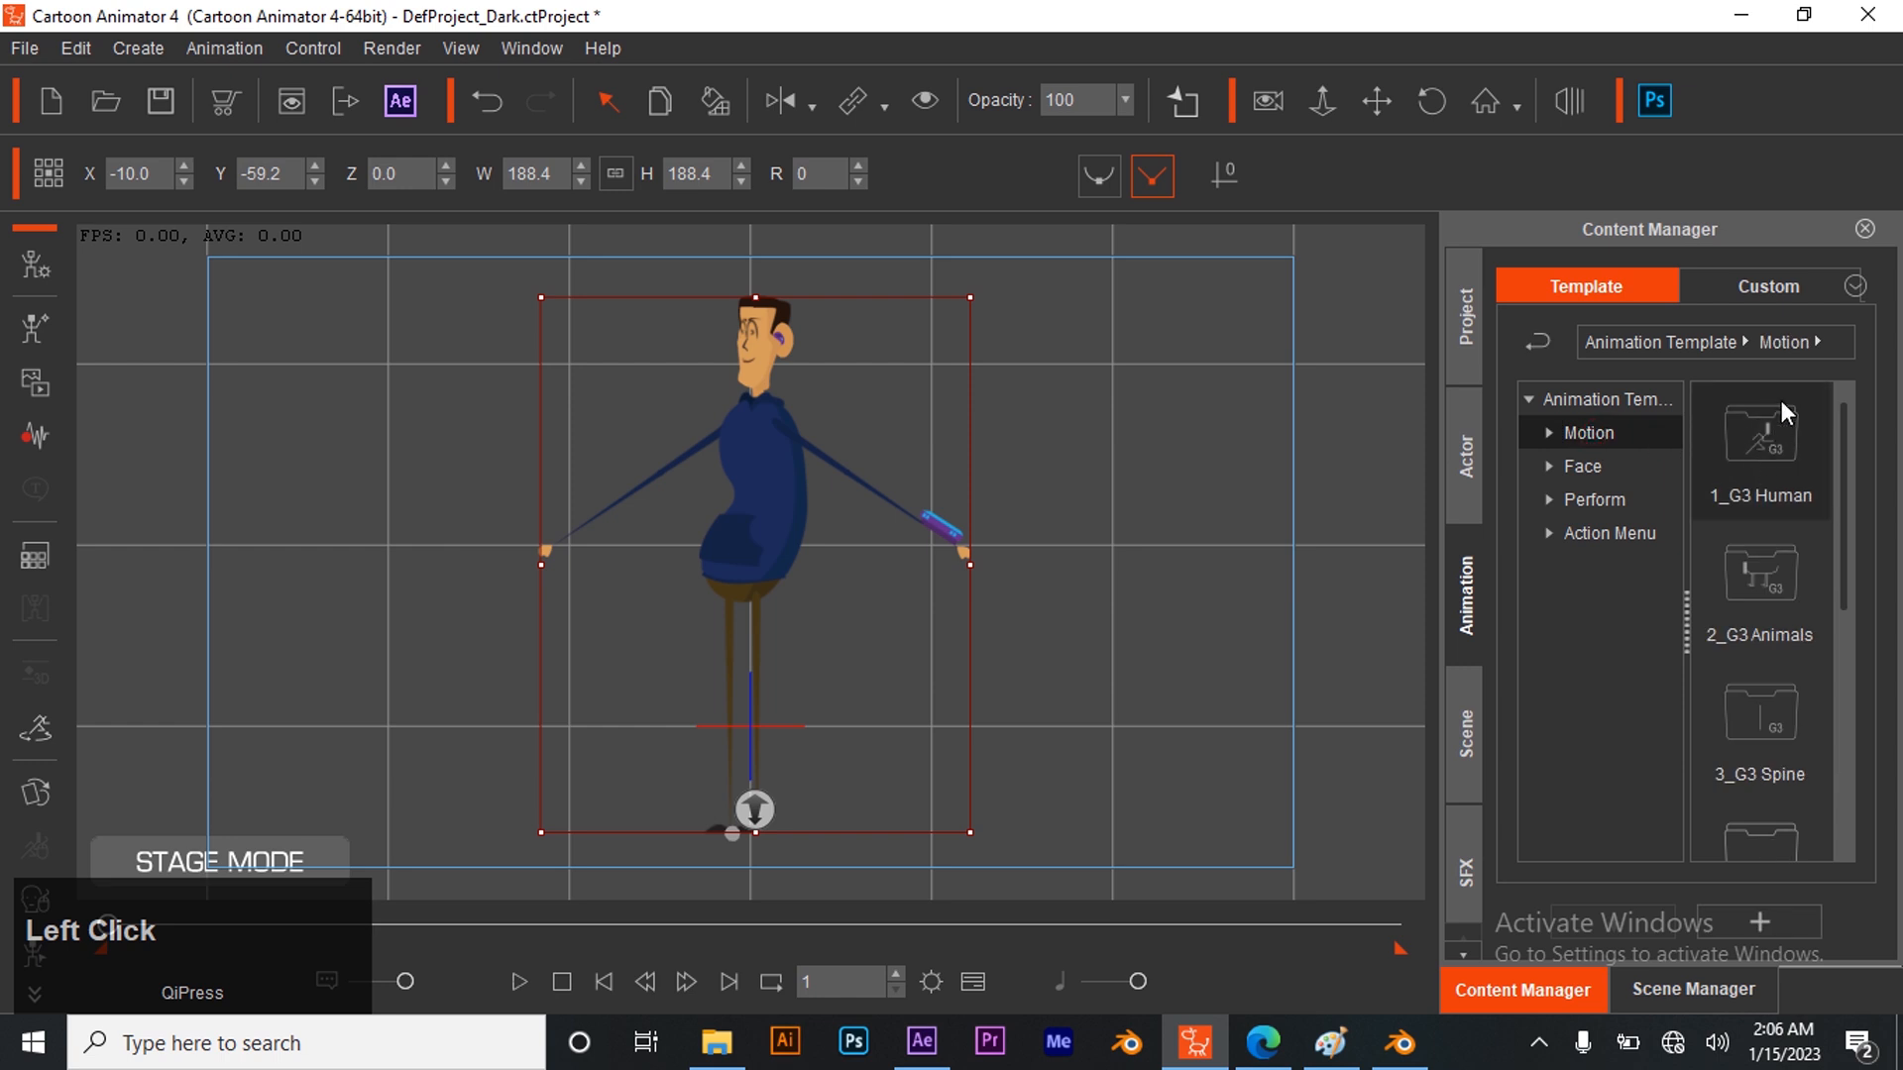
double_click(1768, 446)
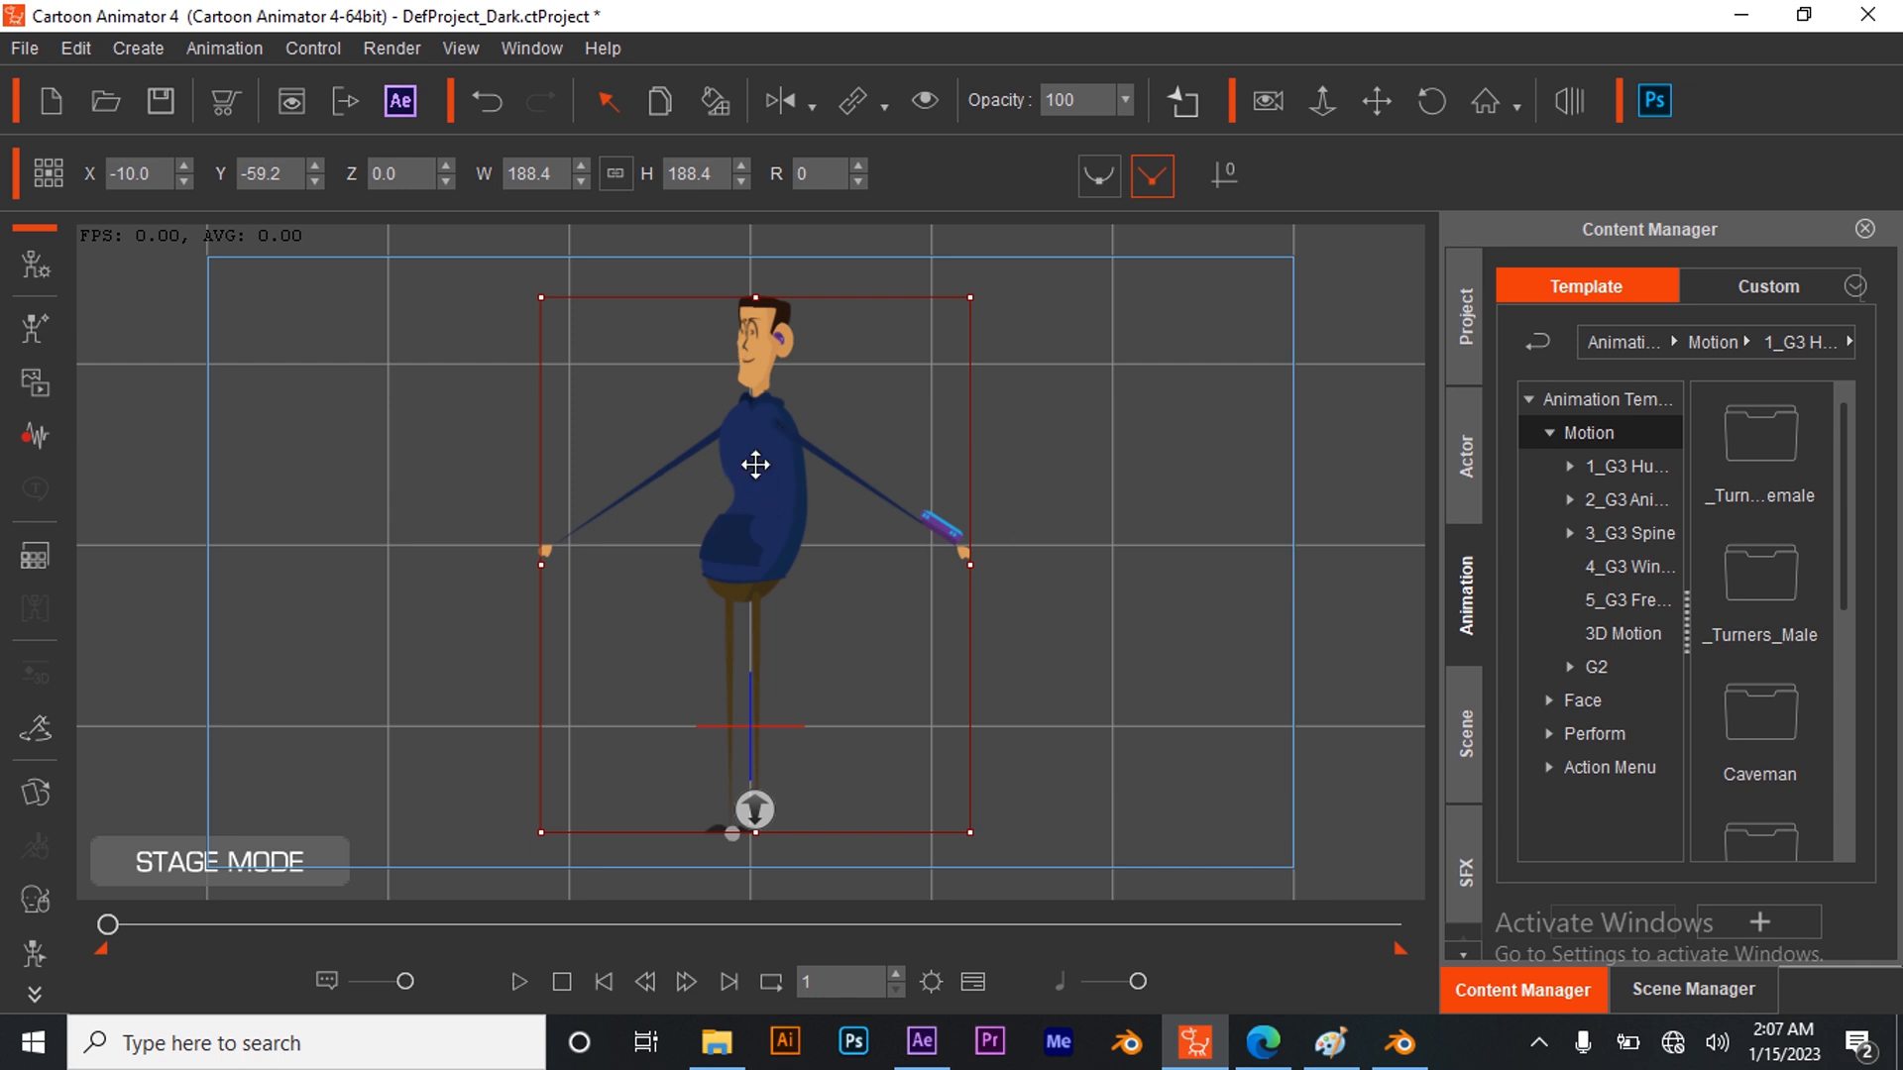
double_click(1781, 449)
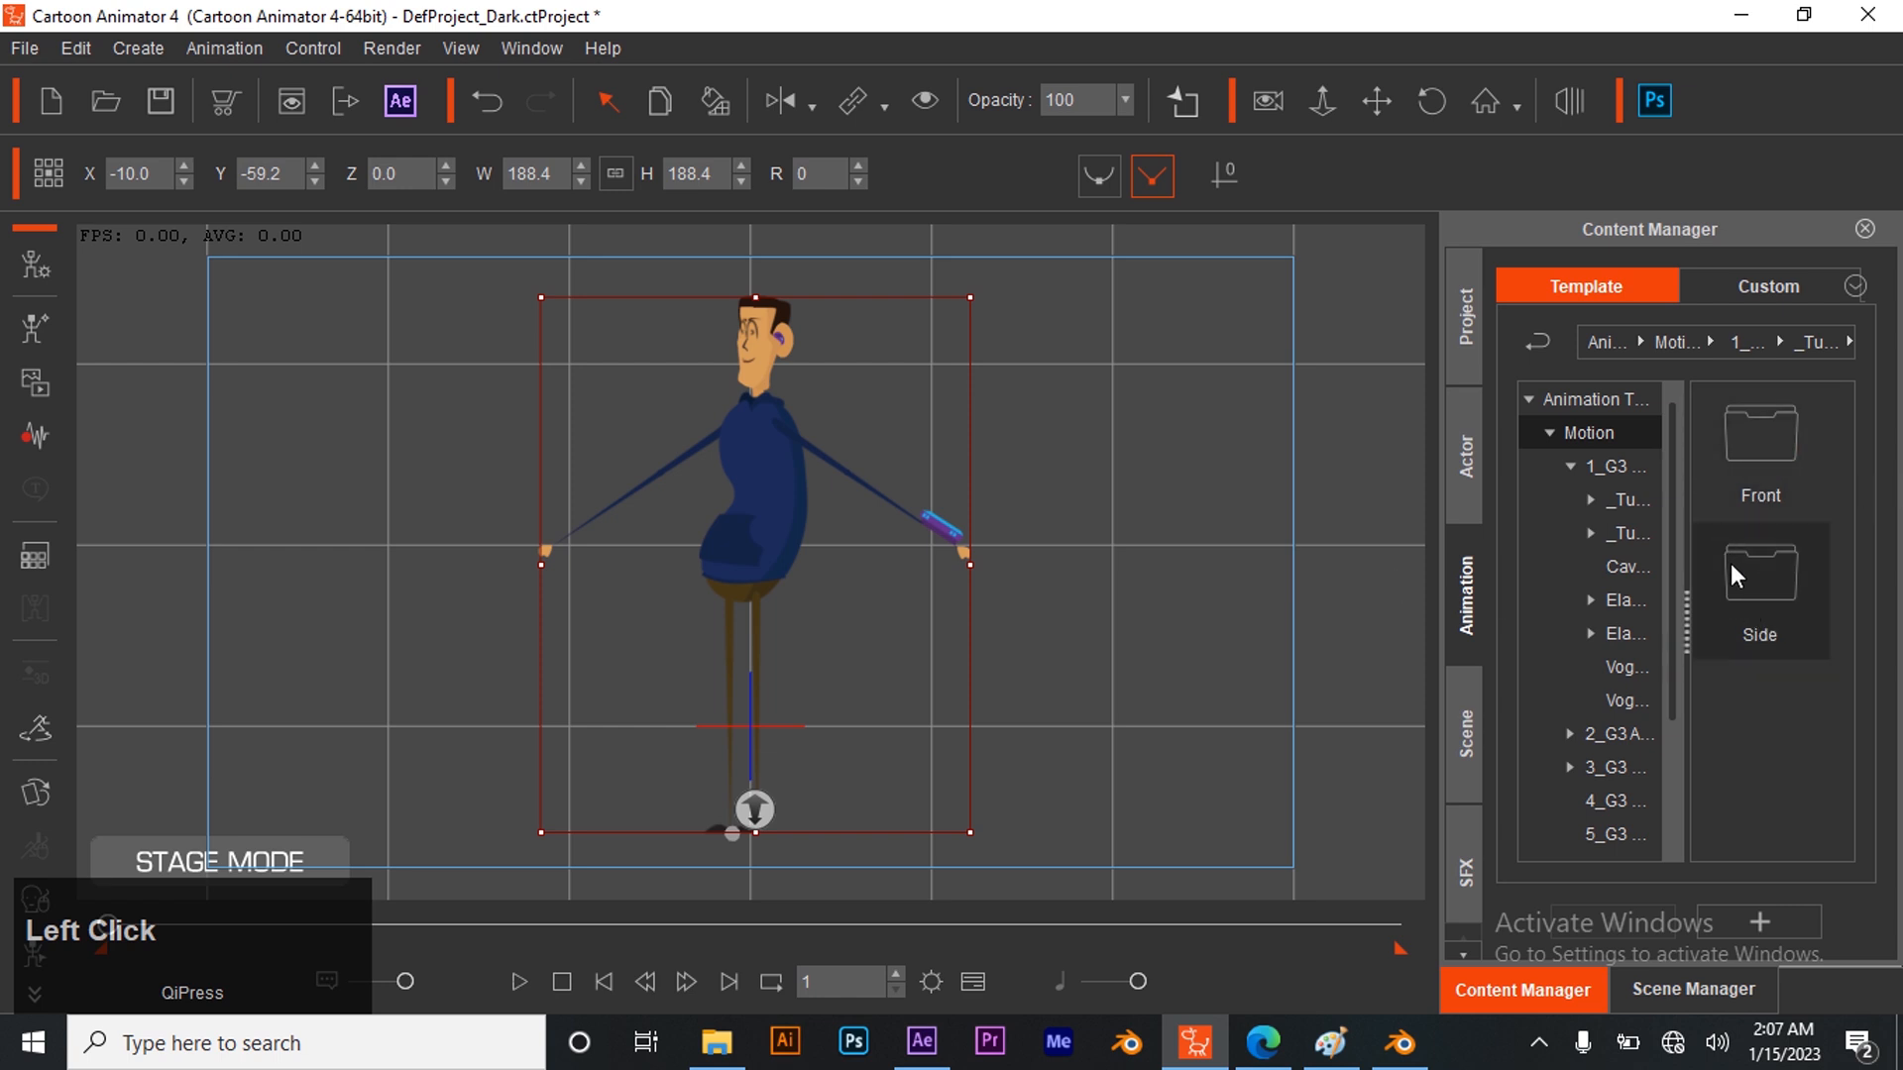
double_click(1756, 574)
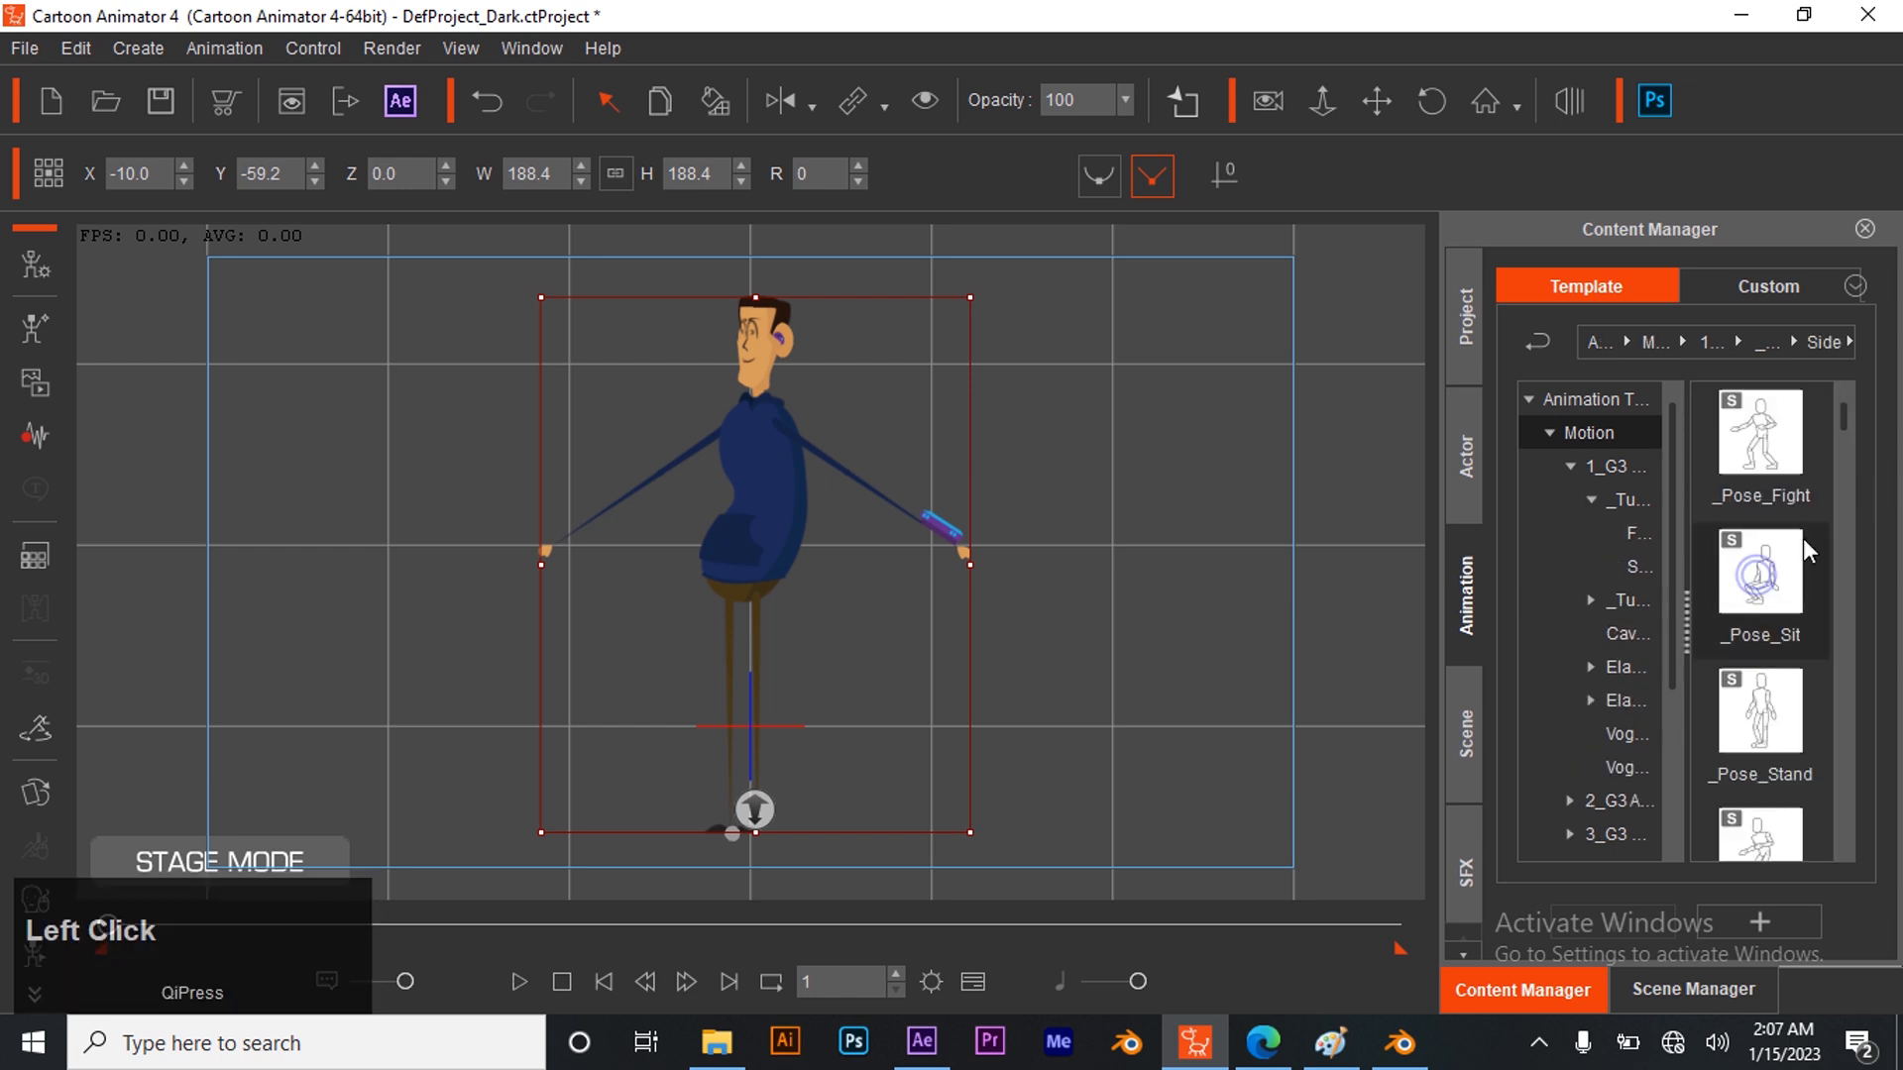
scroll(1762, 553, down, 5)
scroll(1762, 553, down, 10)
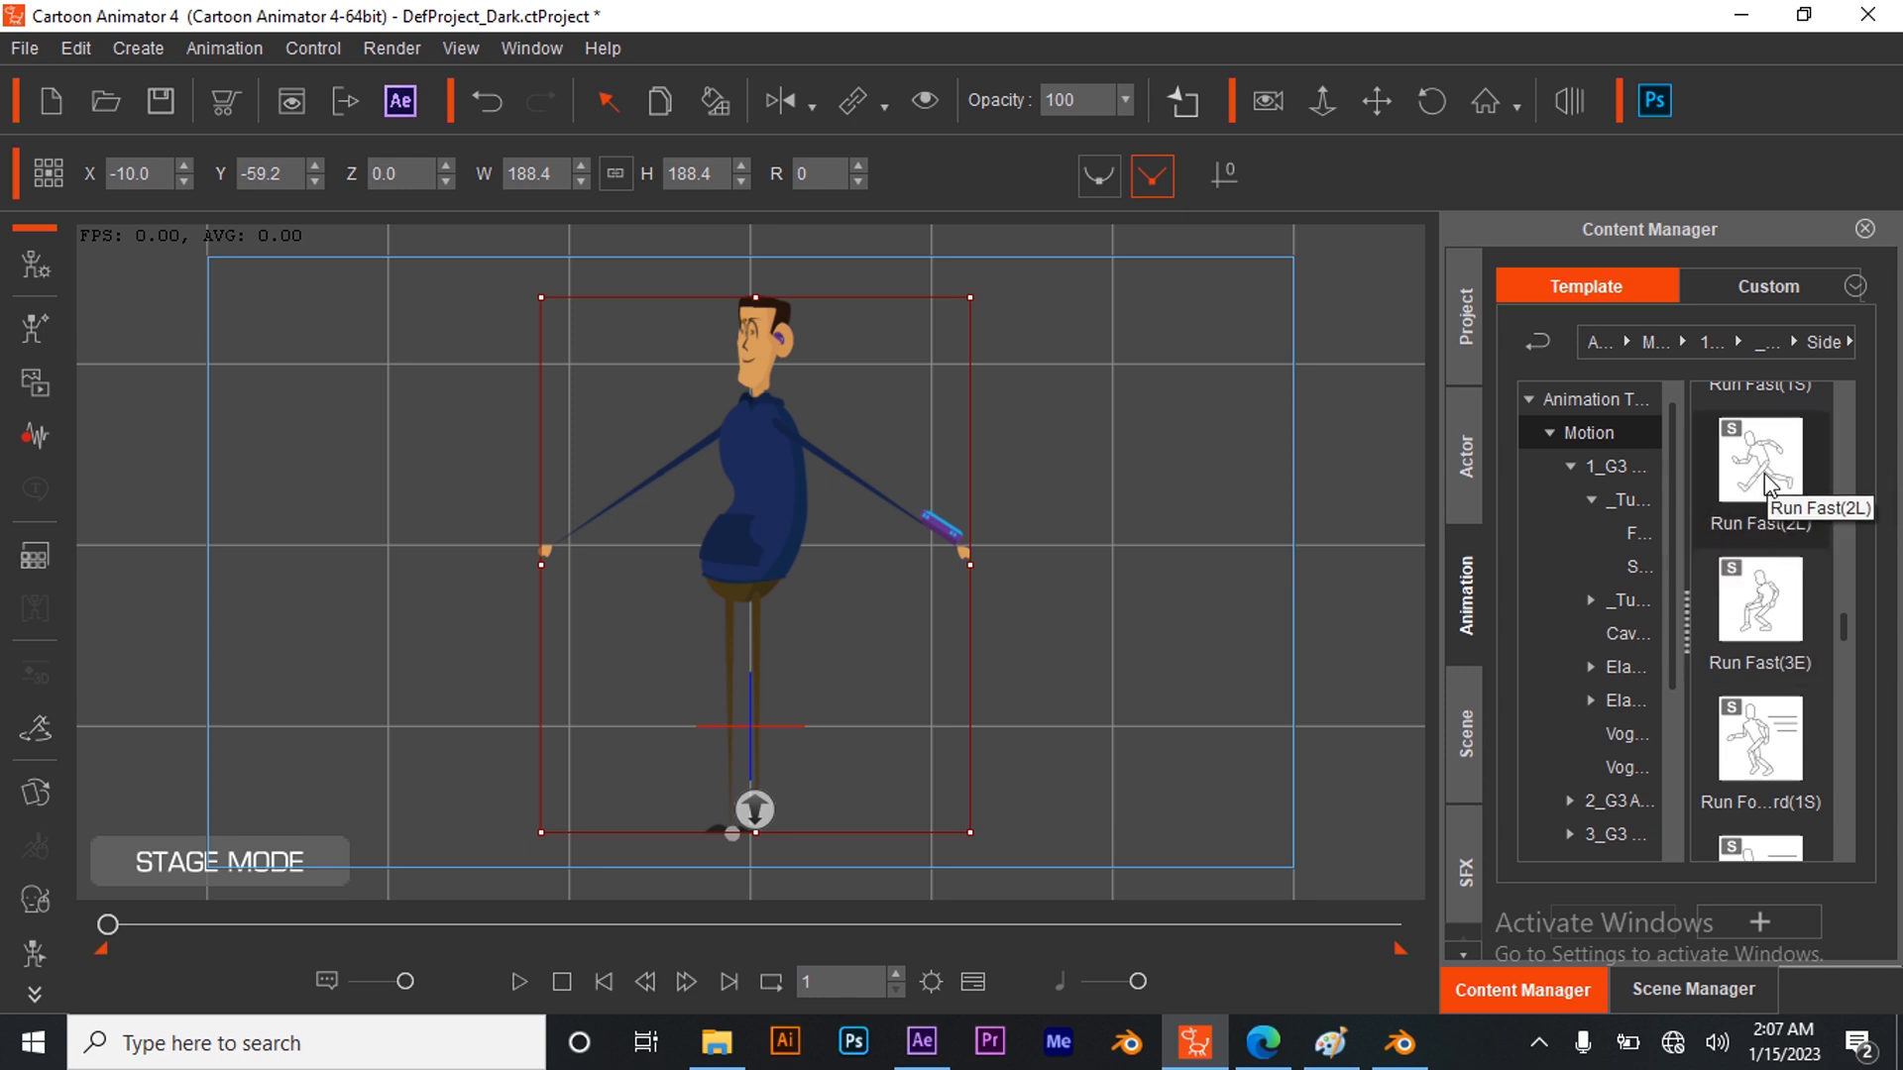
click(1764, 474)
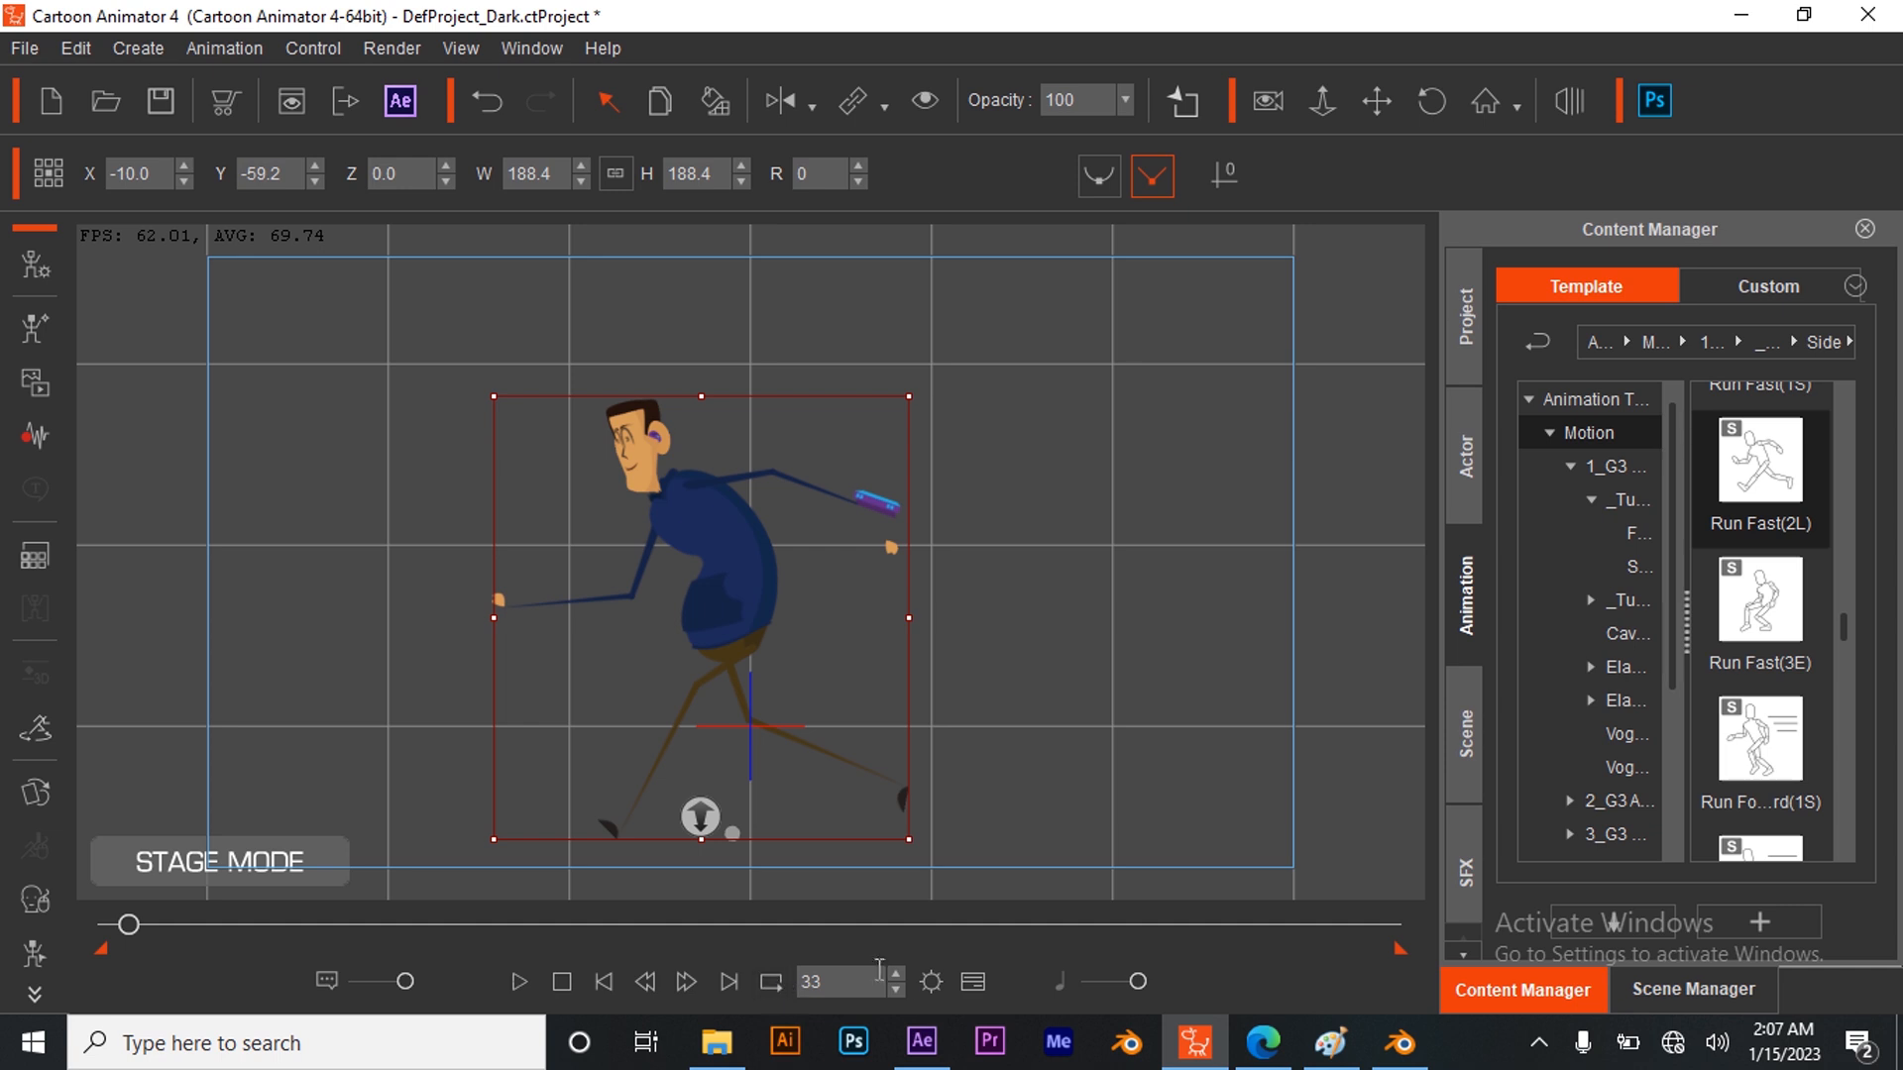
Switch to After Effects, check the frame rate in Comp 1's composition settings, and return to Cartoon Animator
click(924, 1043)
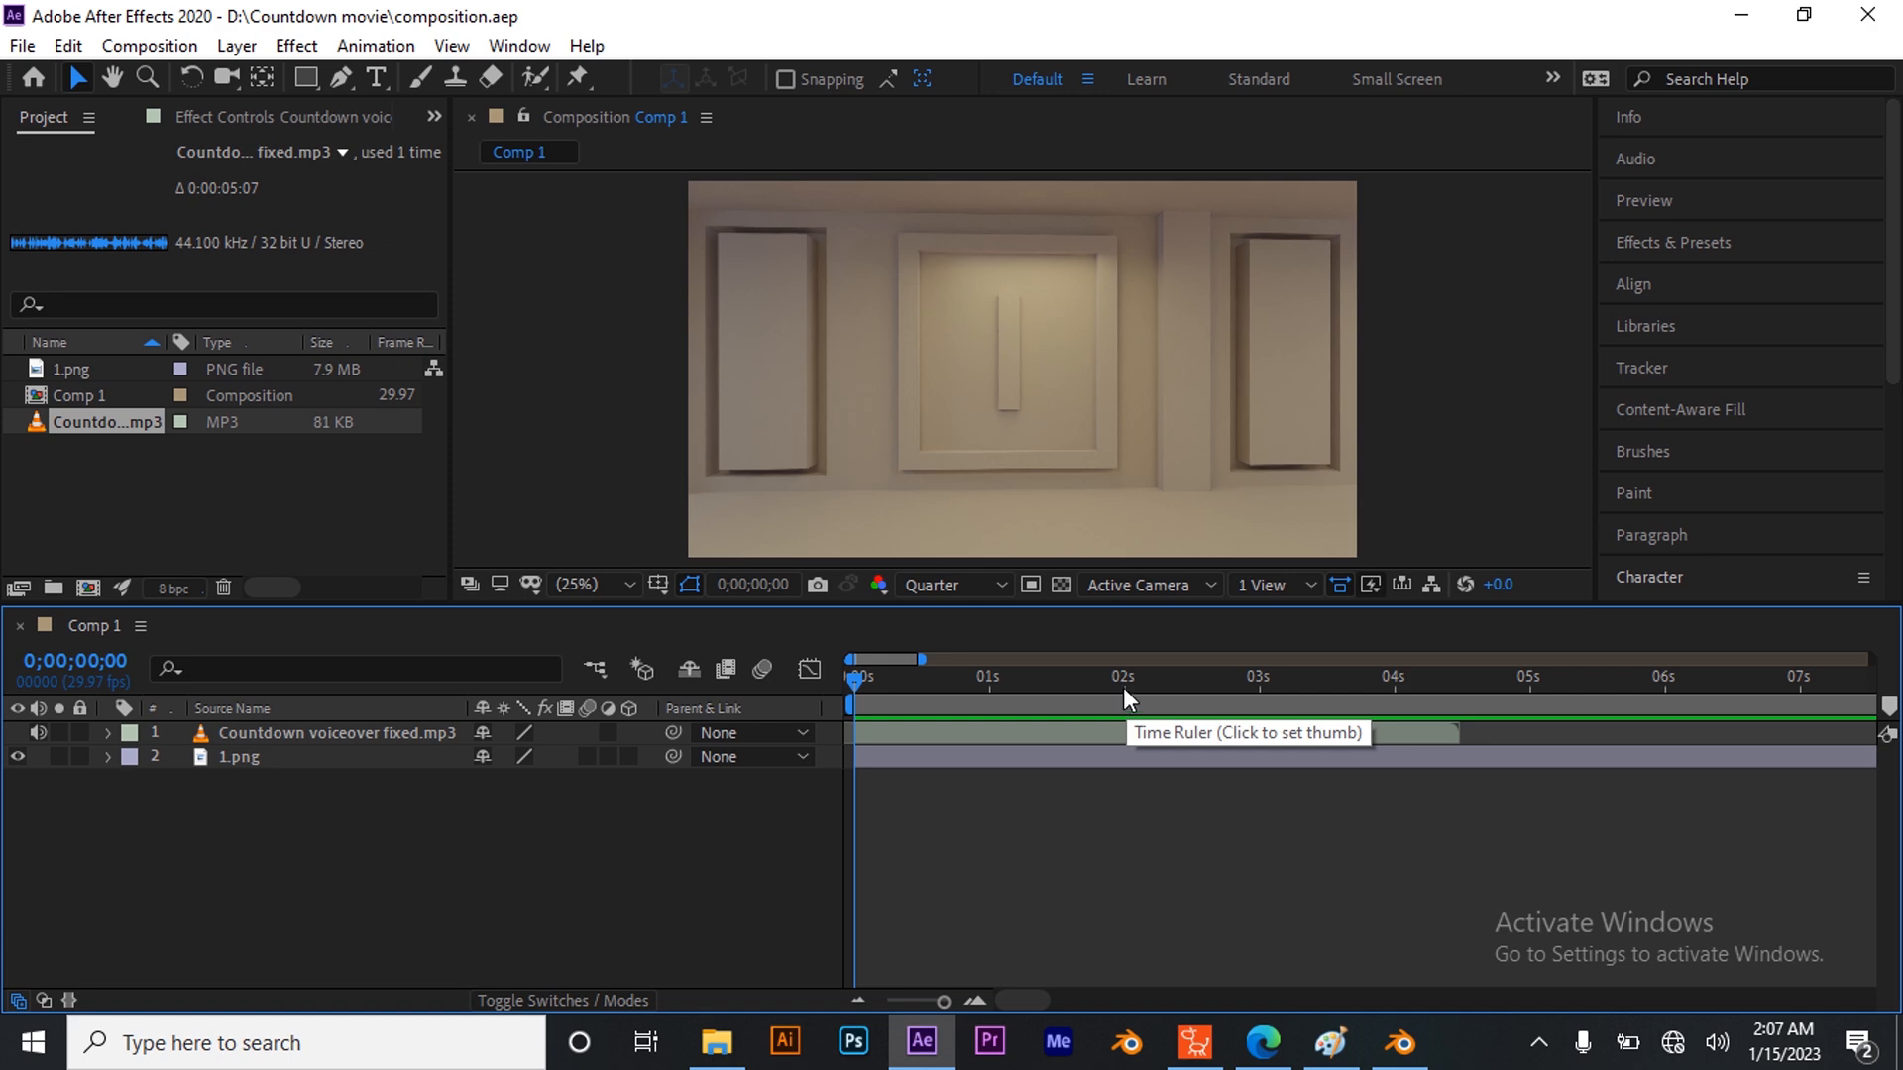
click(1194, 1042)
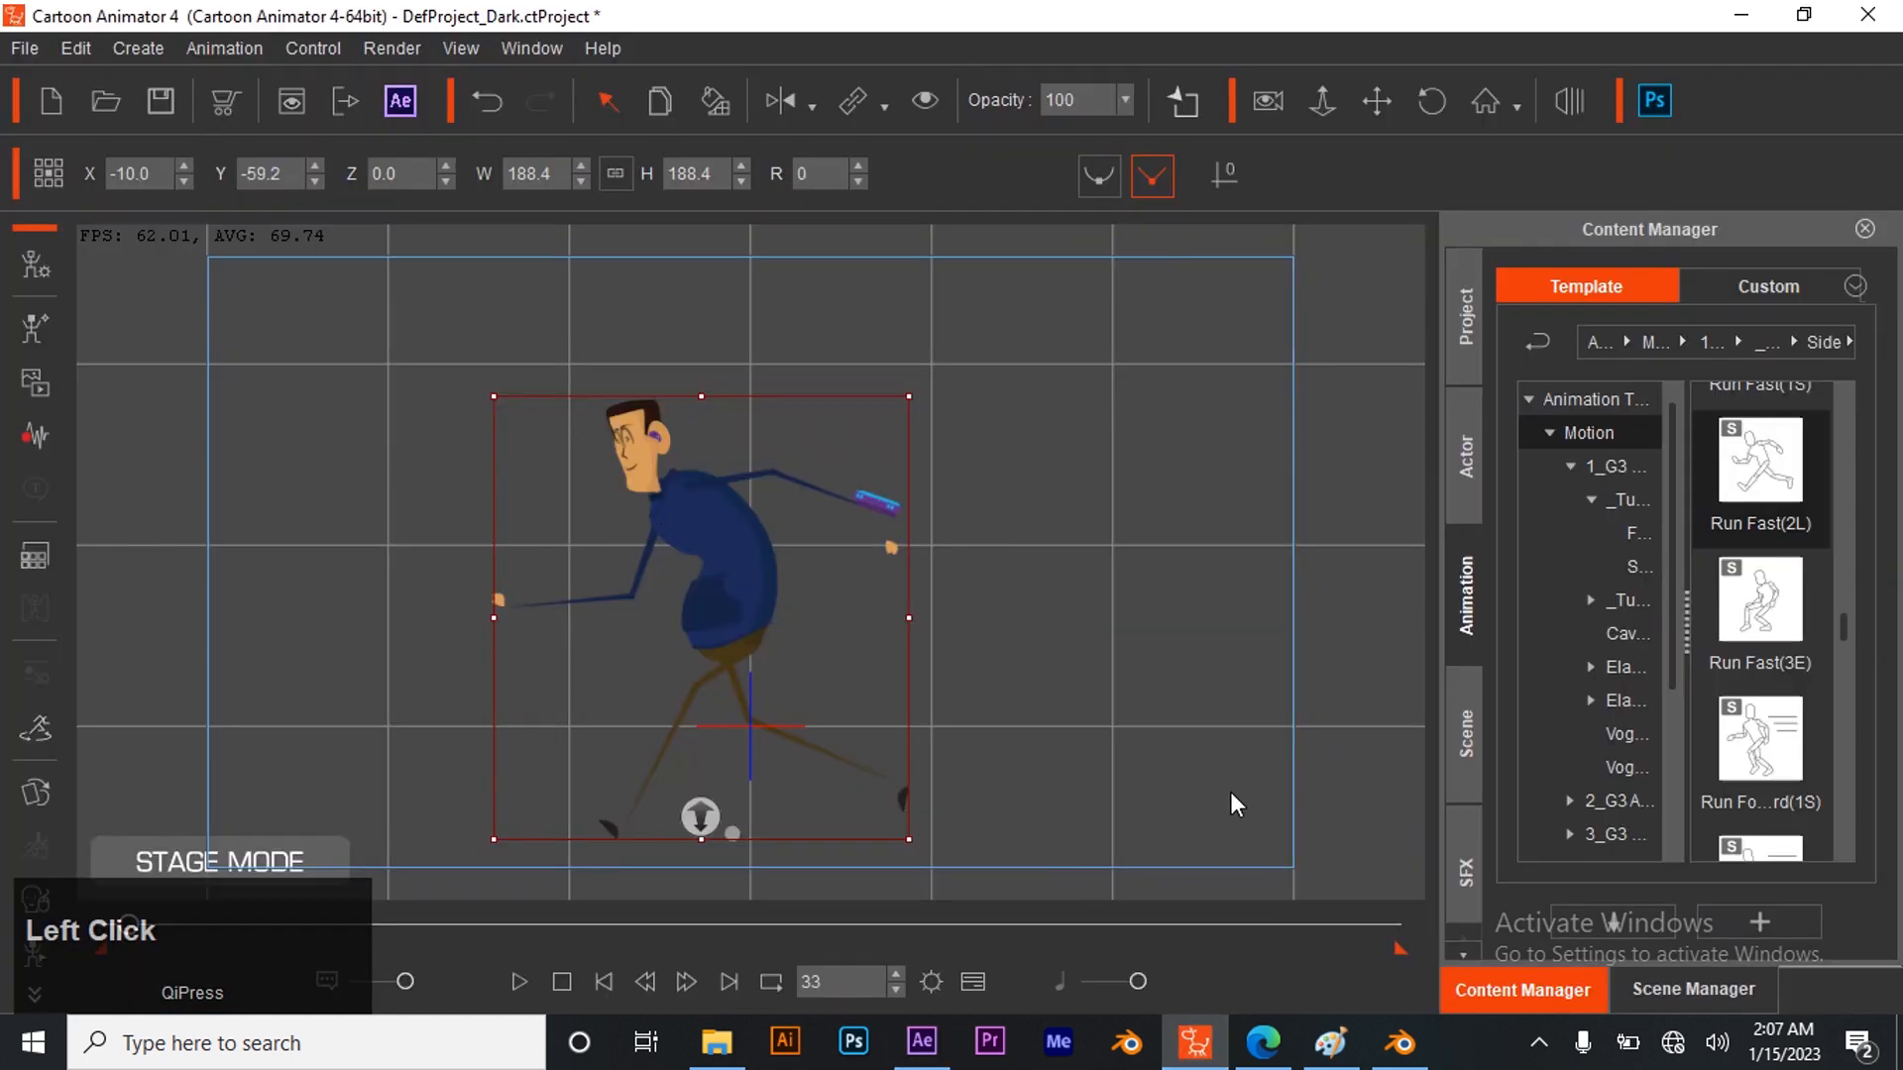
click(921, 1043)
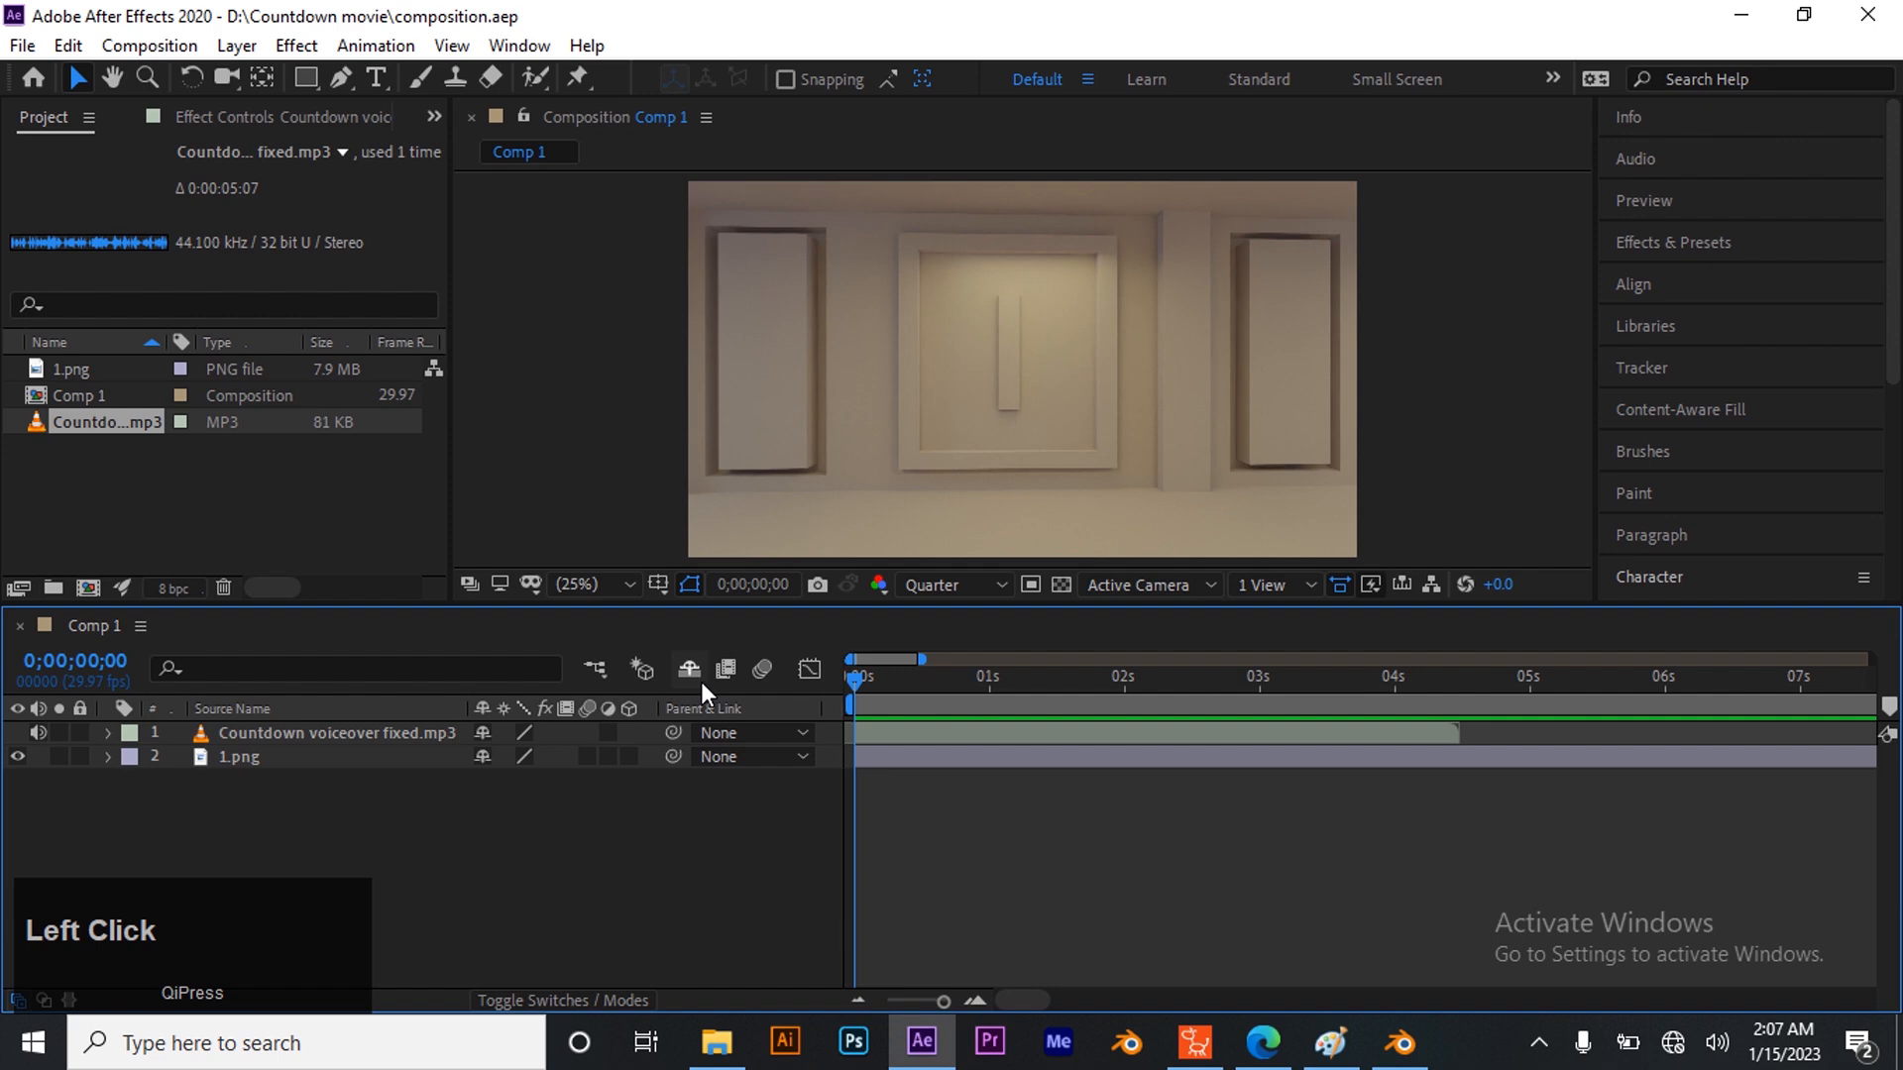
click(308, 529)
click(129, 397)
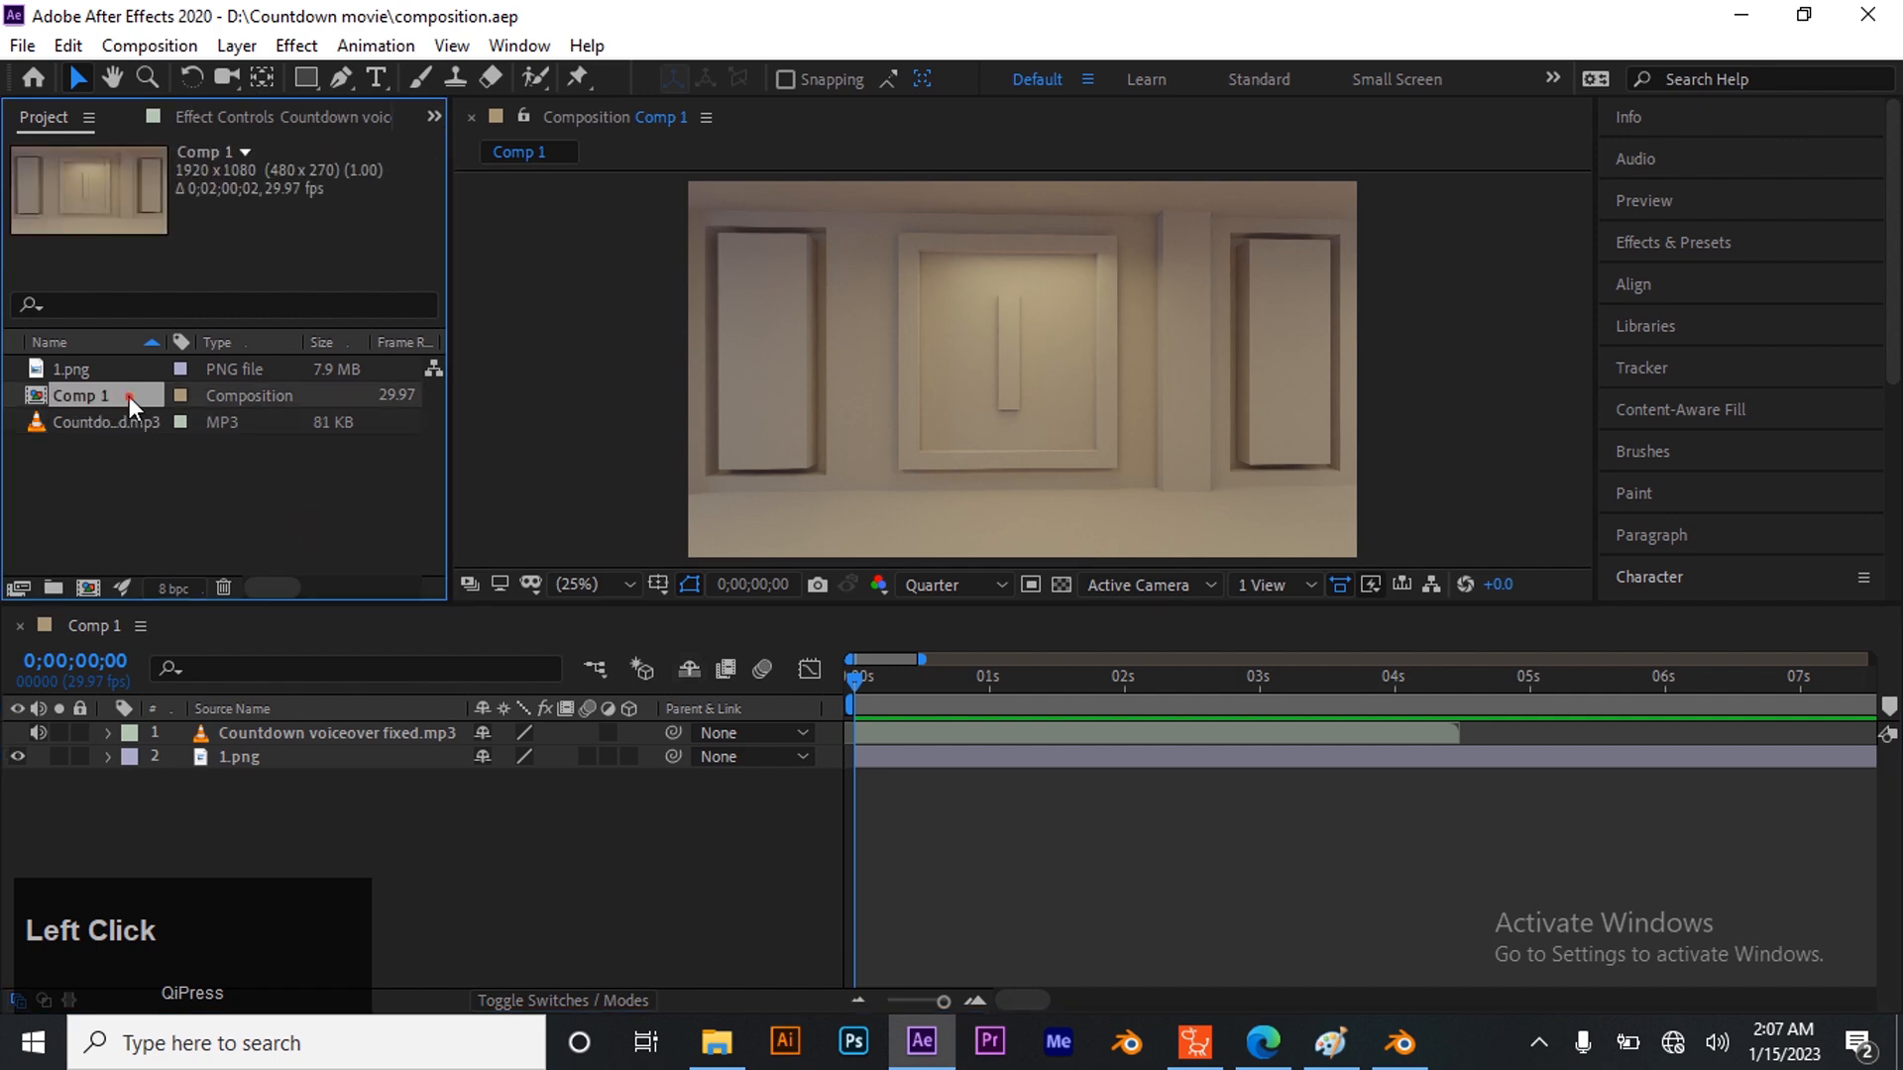
right_click(129, 396)
click(263, 410)
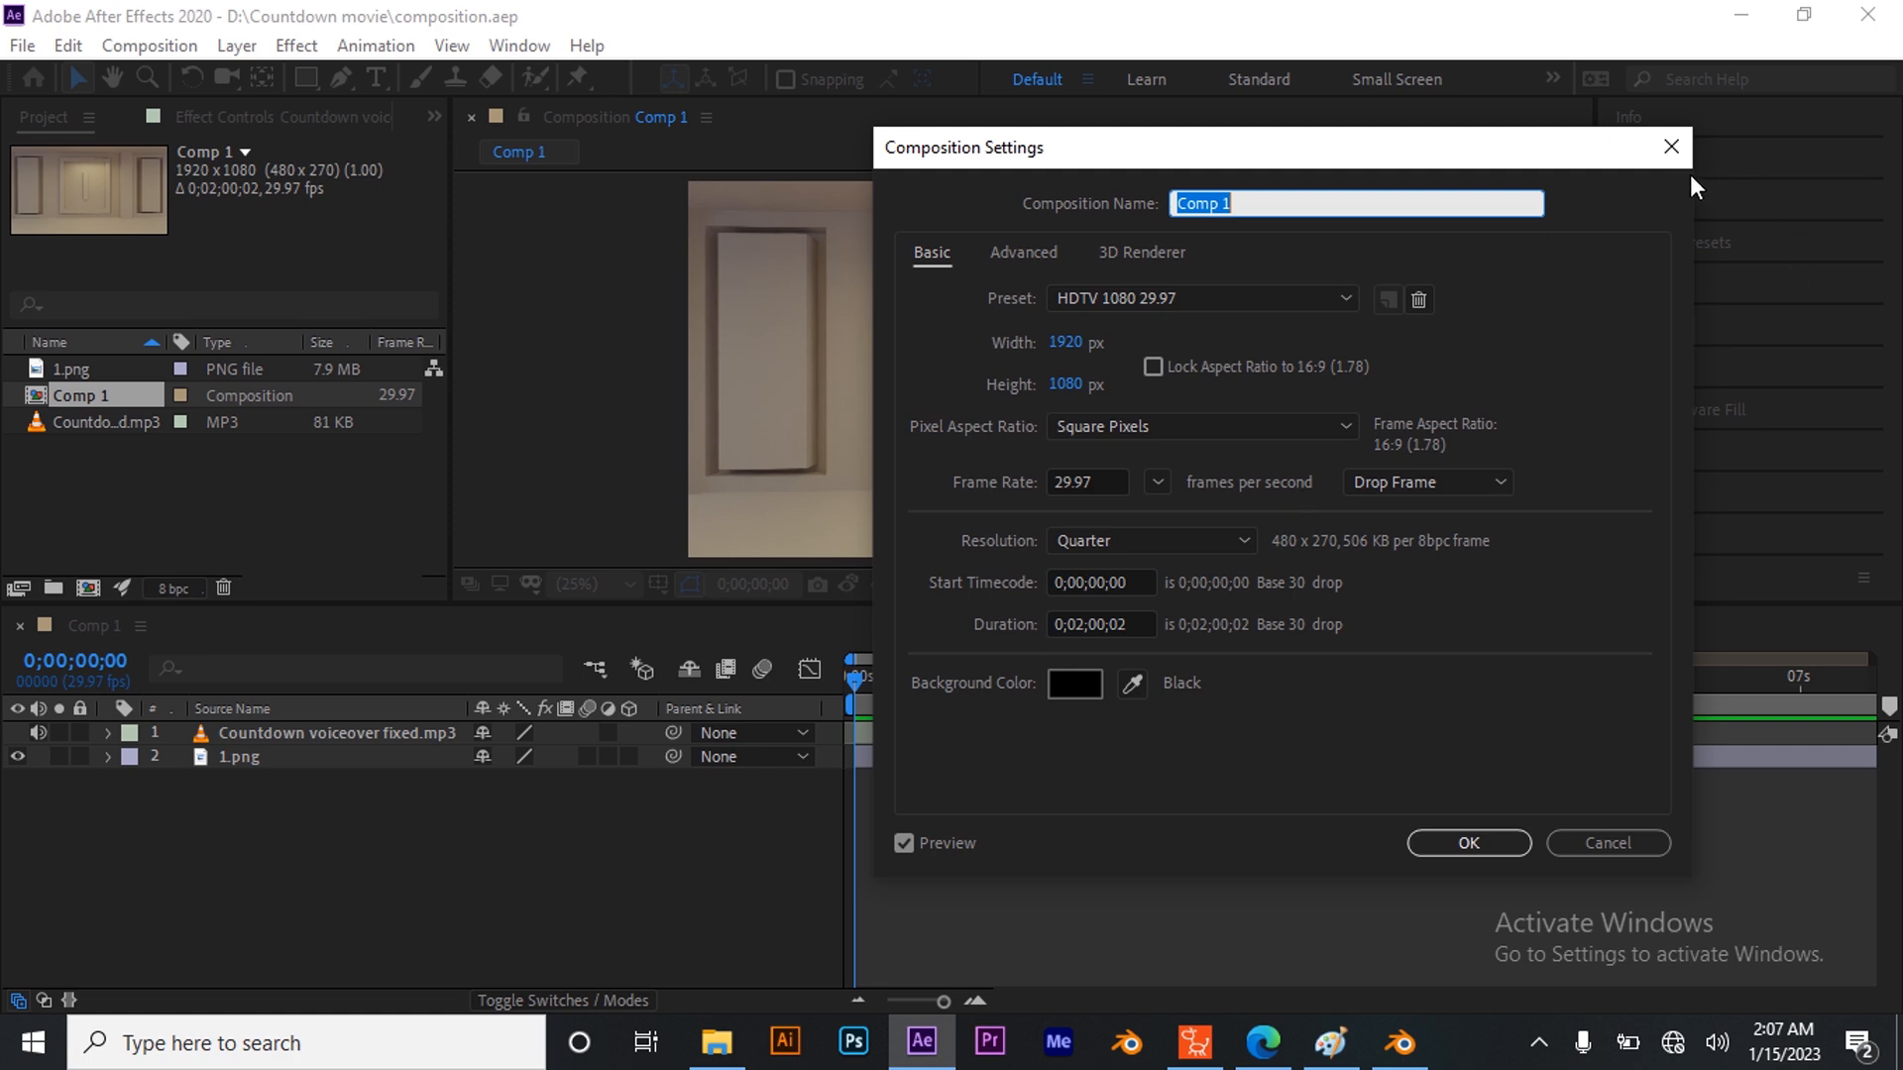
click(1671, 147)
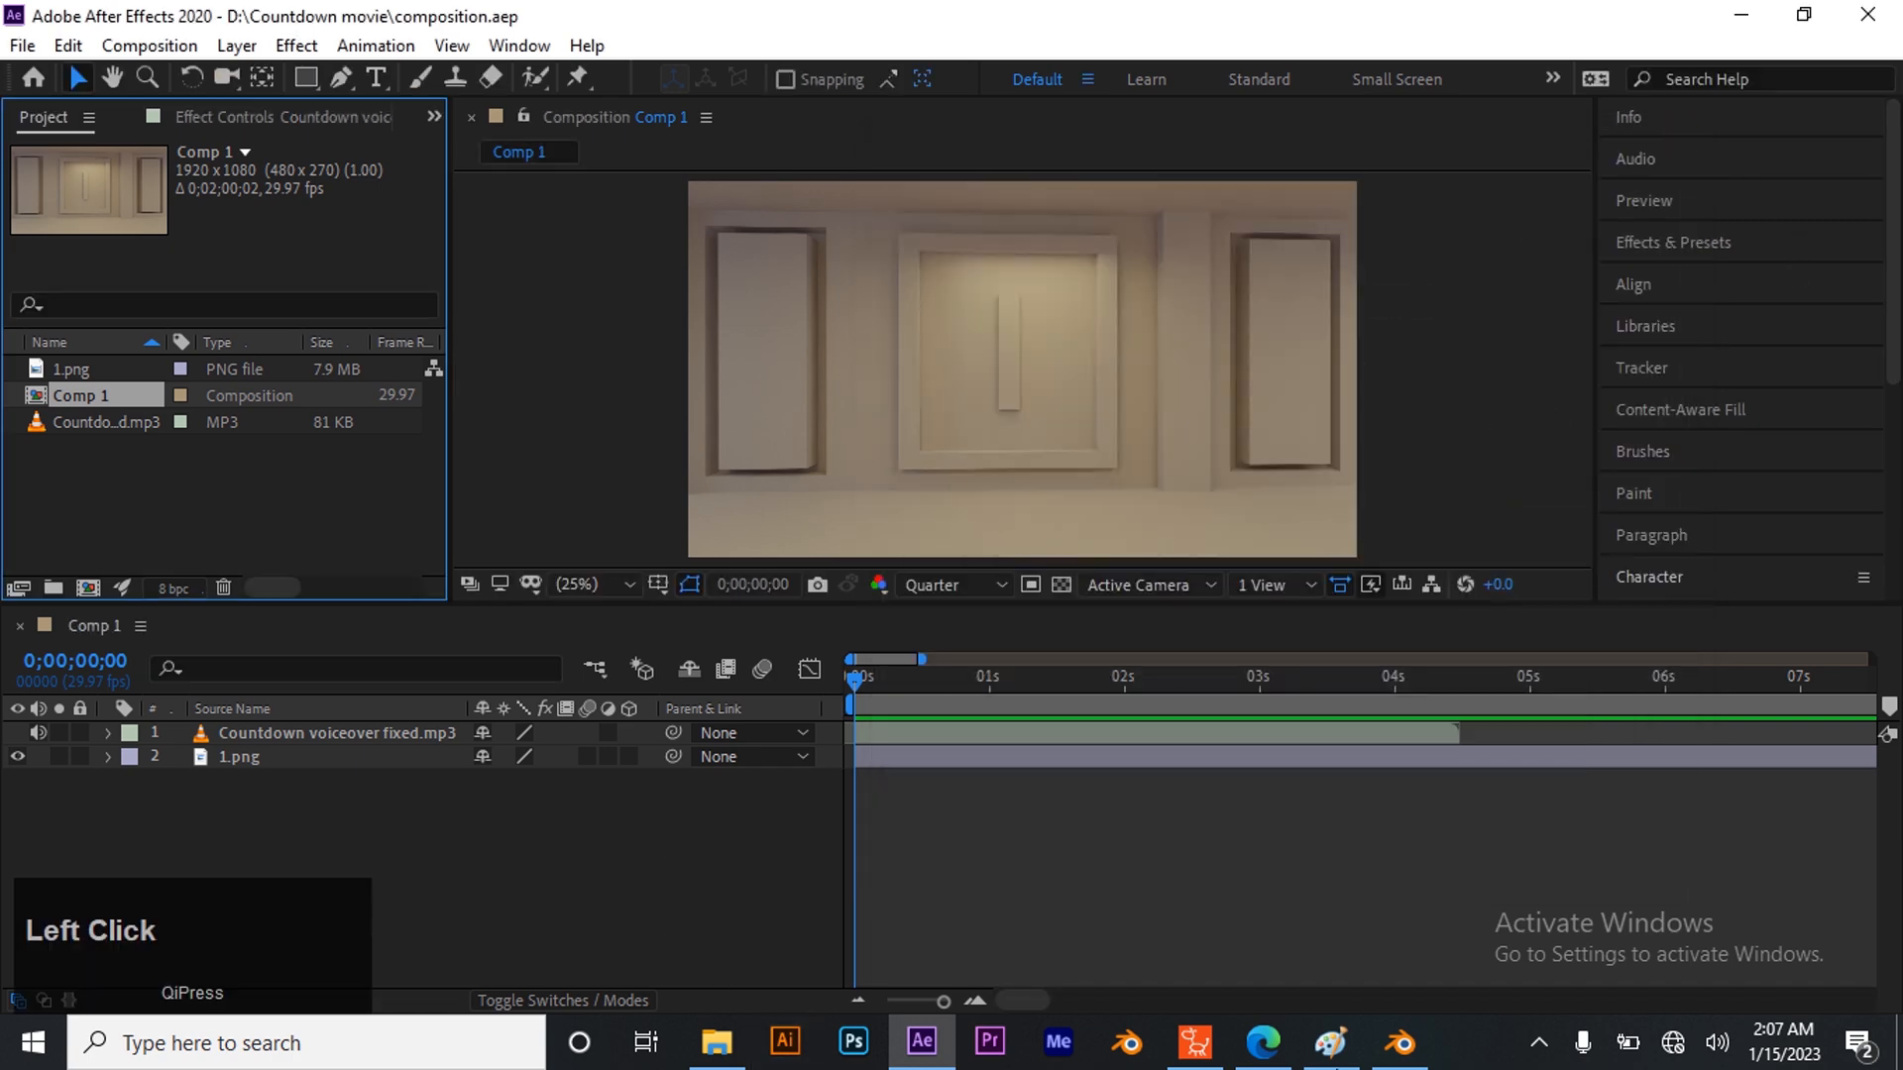
click(1195, 1043)
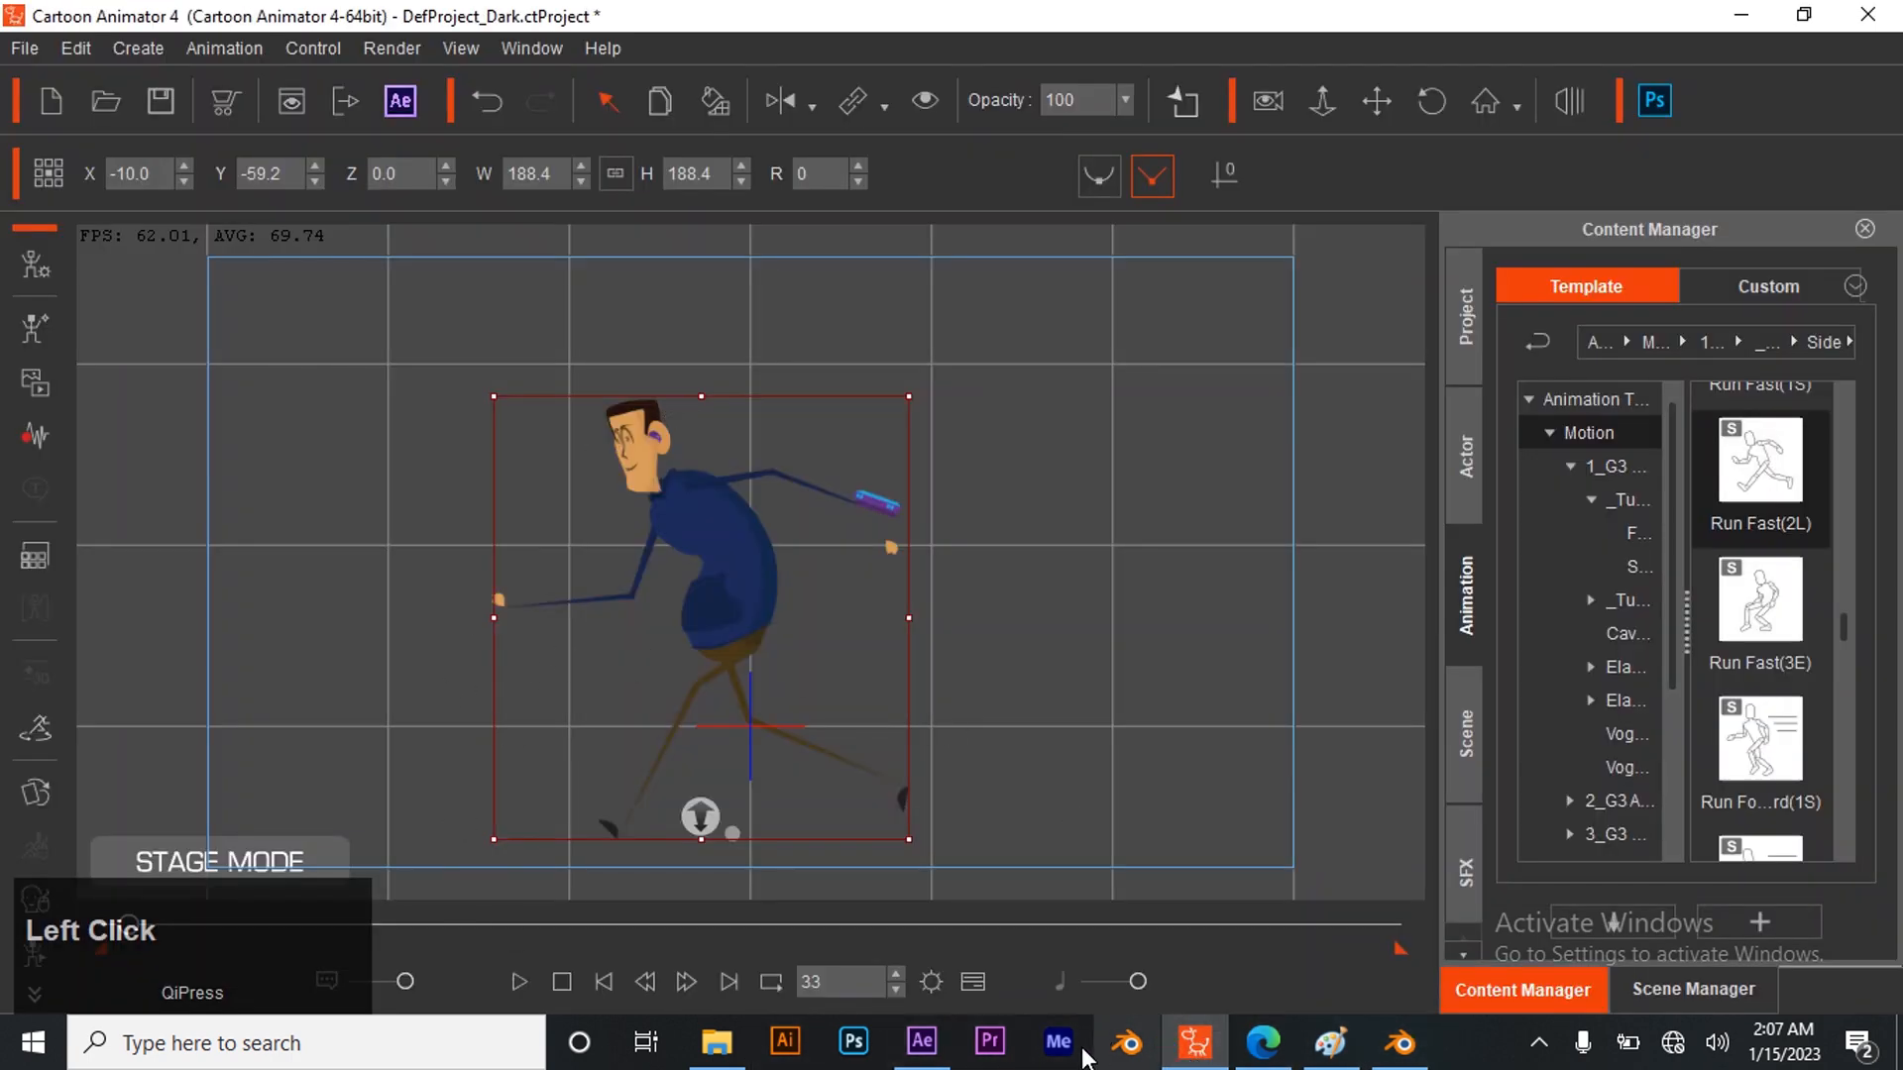
click(921, 1042)
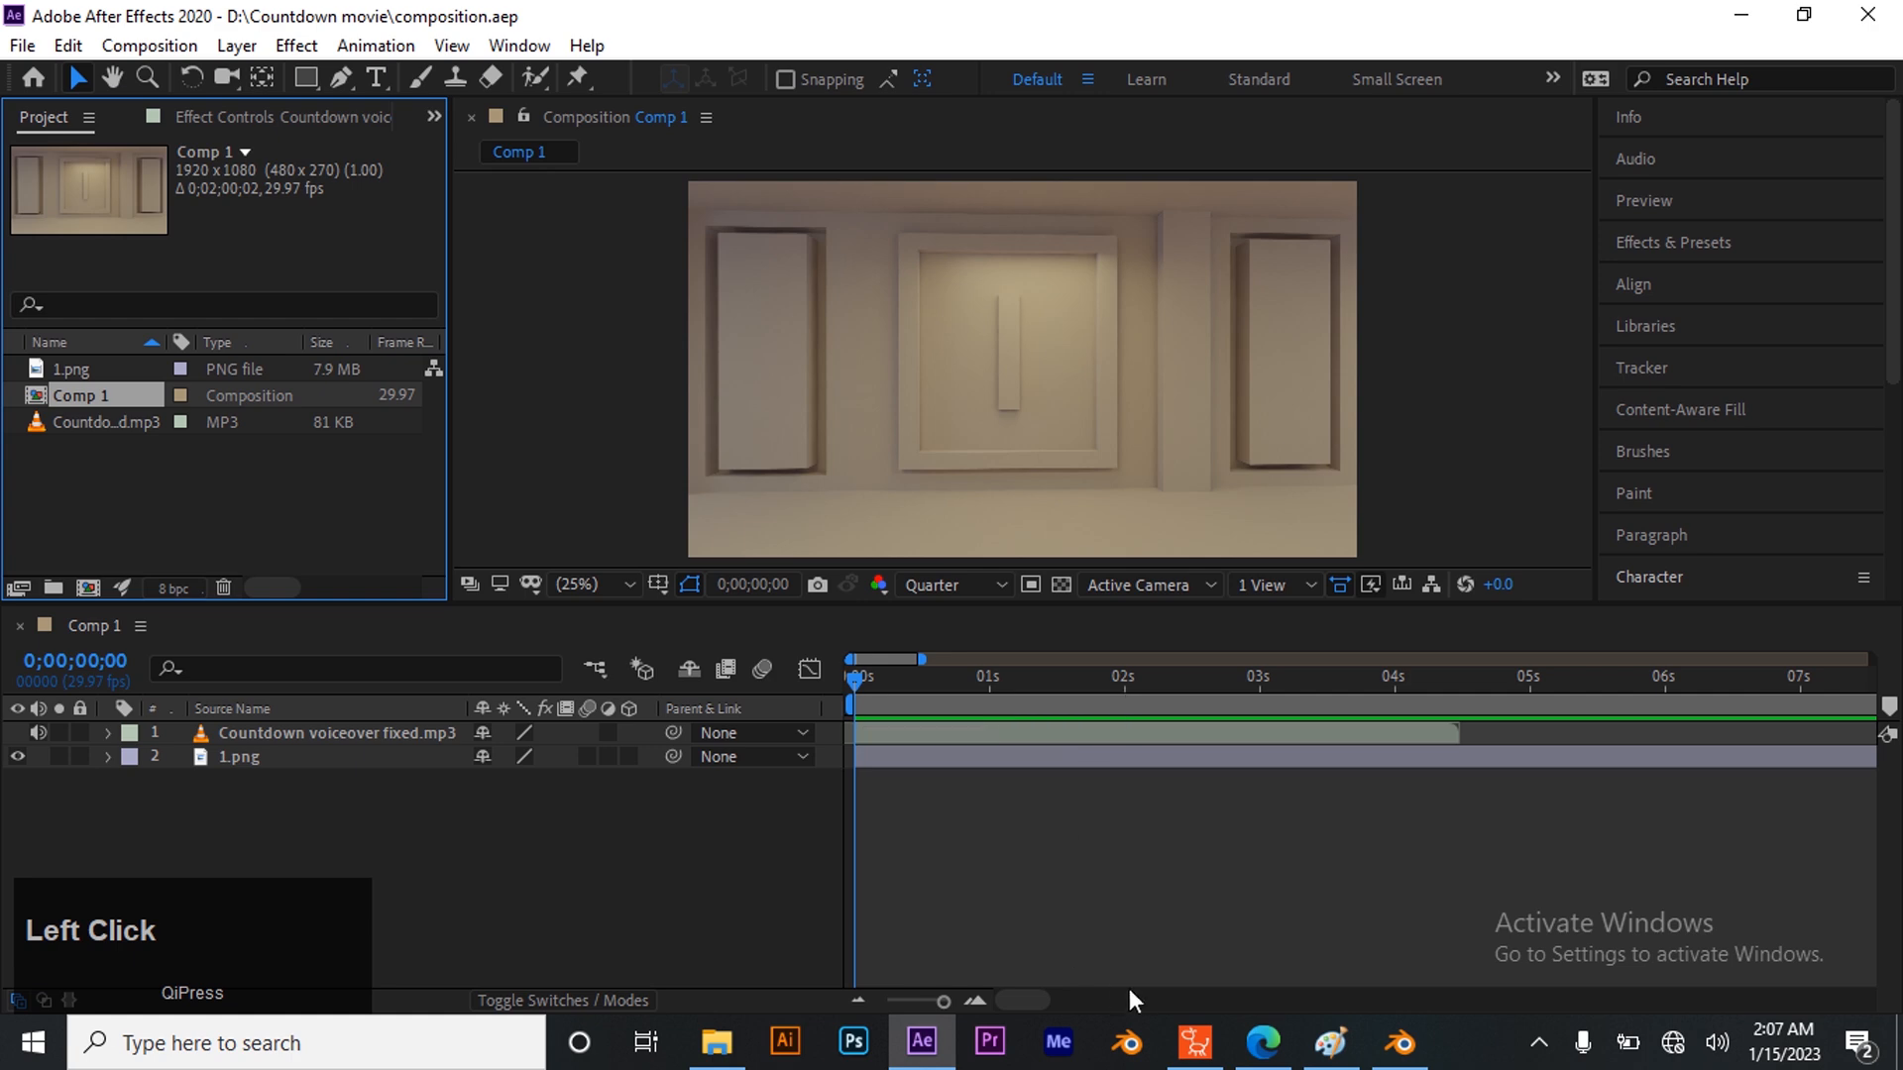
click(1195, 1043)
click(918, 1049)
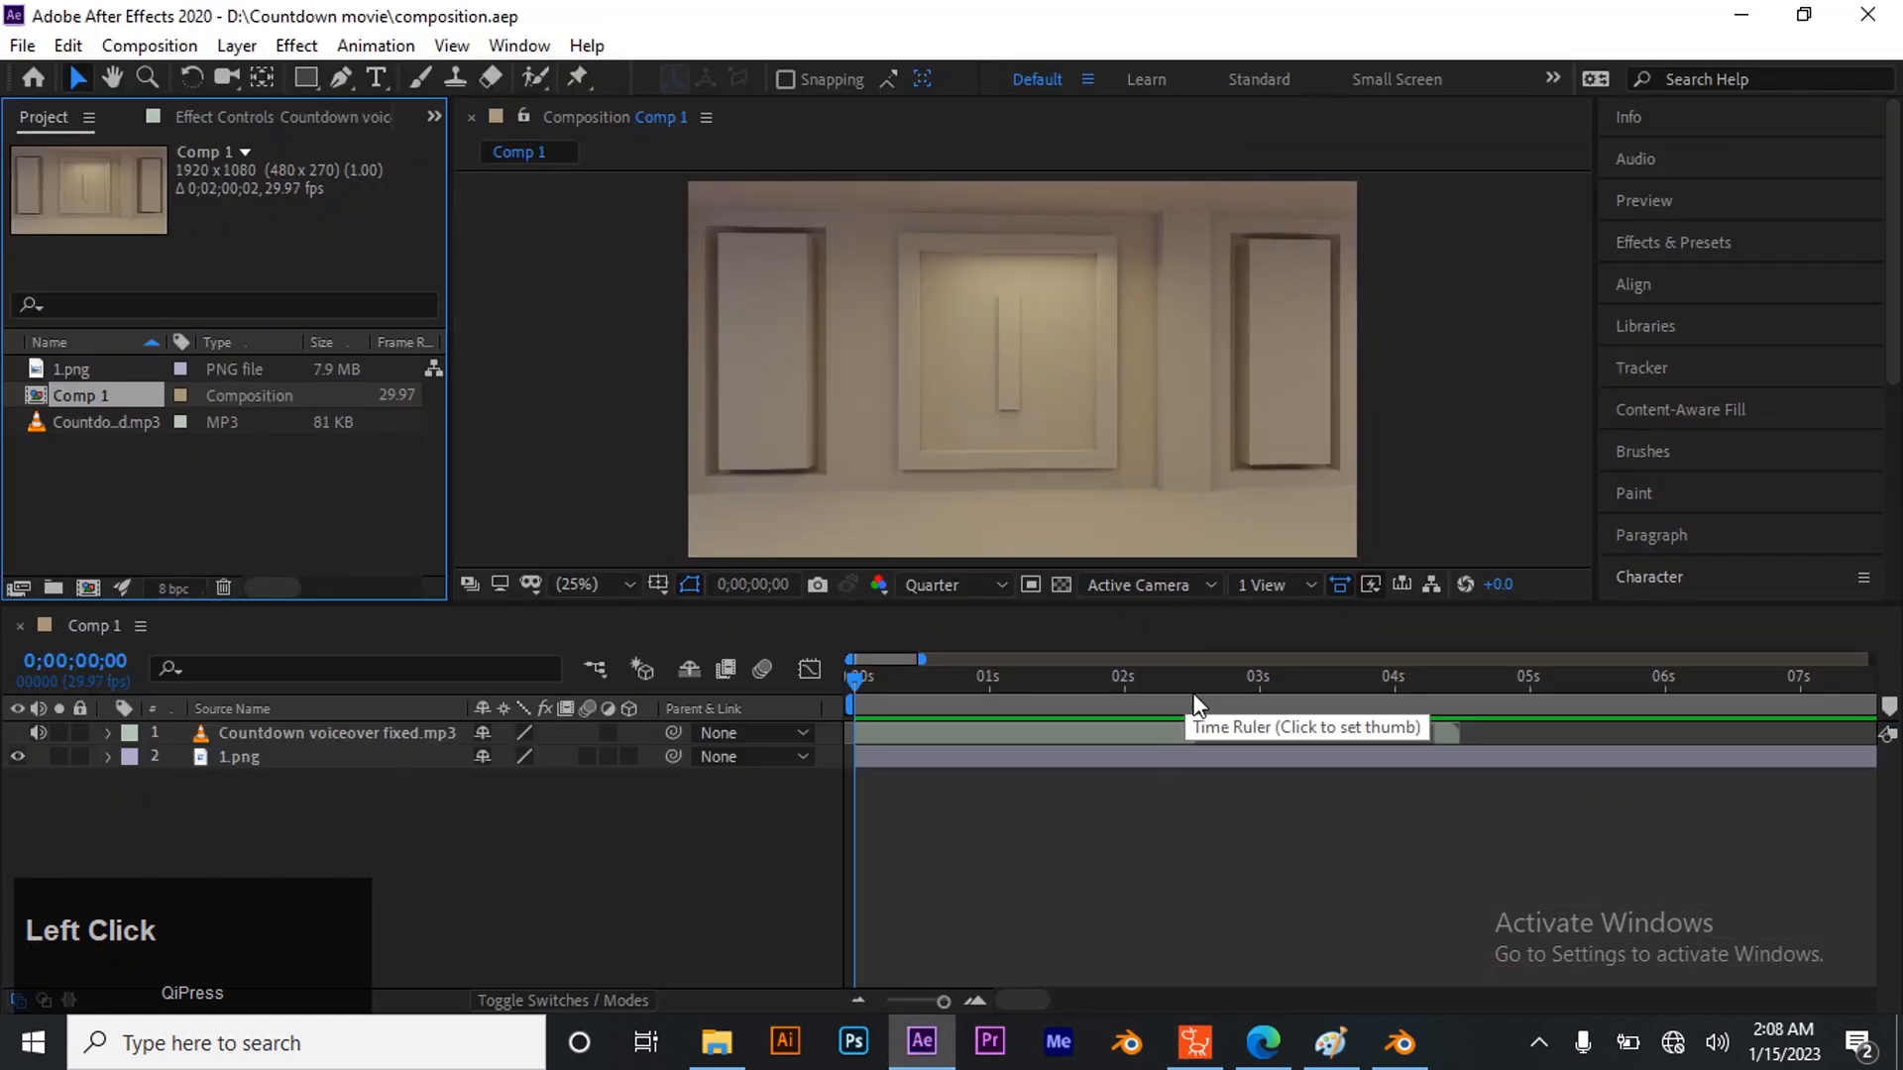
click(1195, 1042)
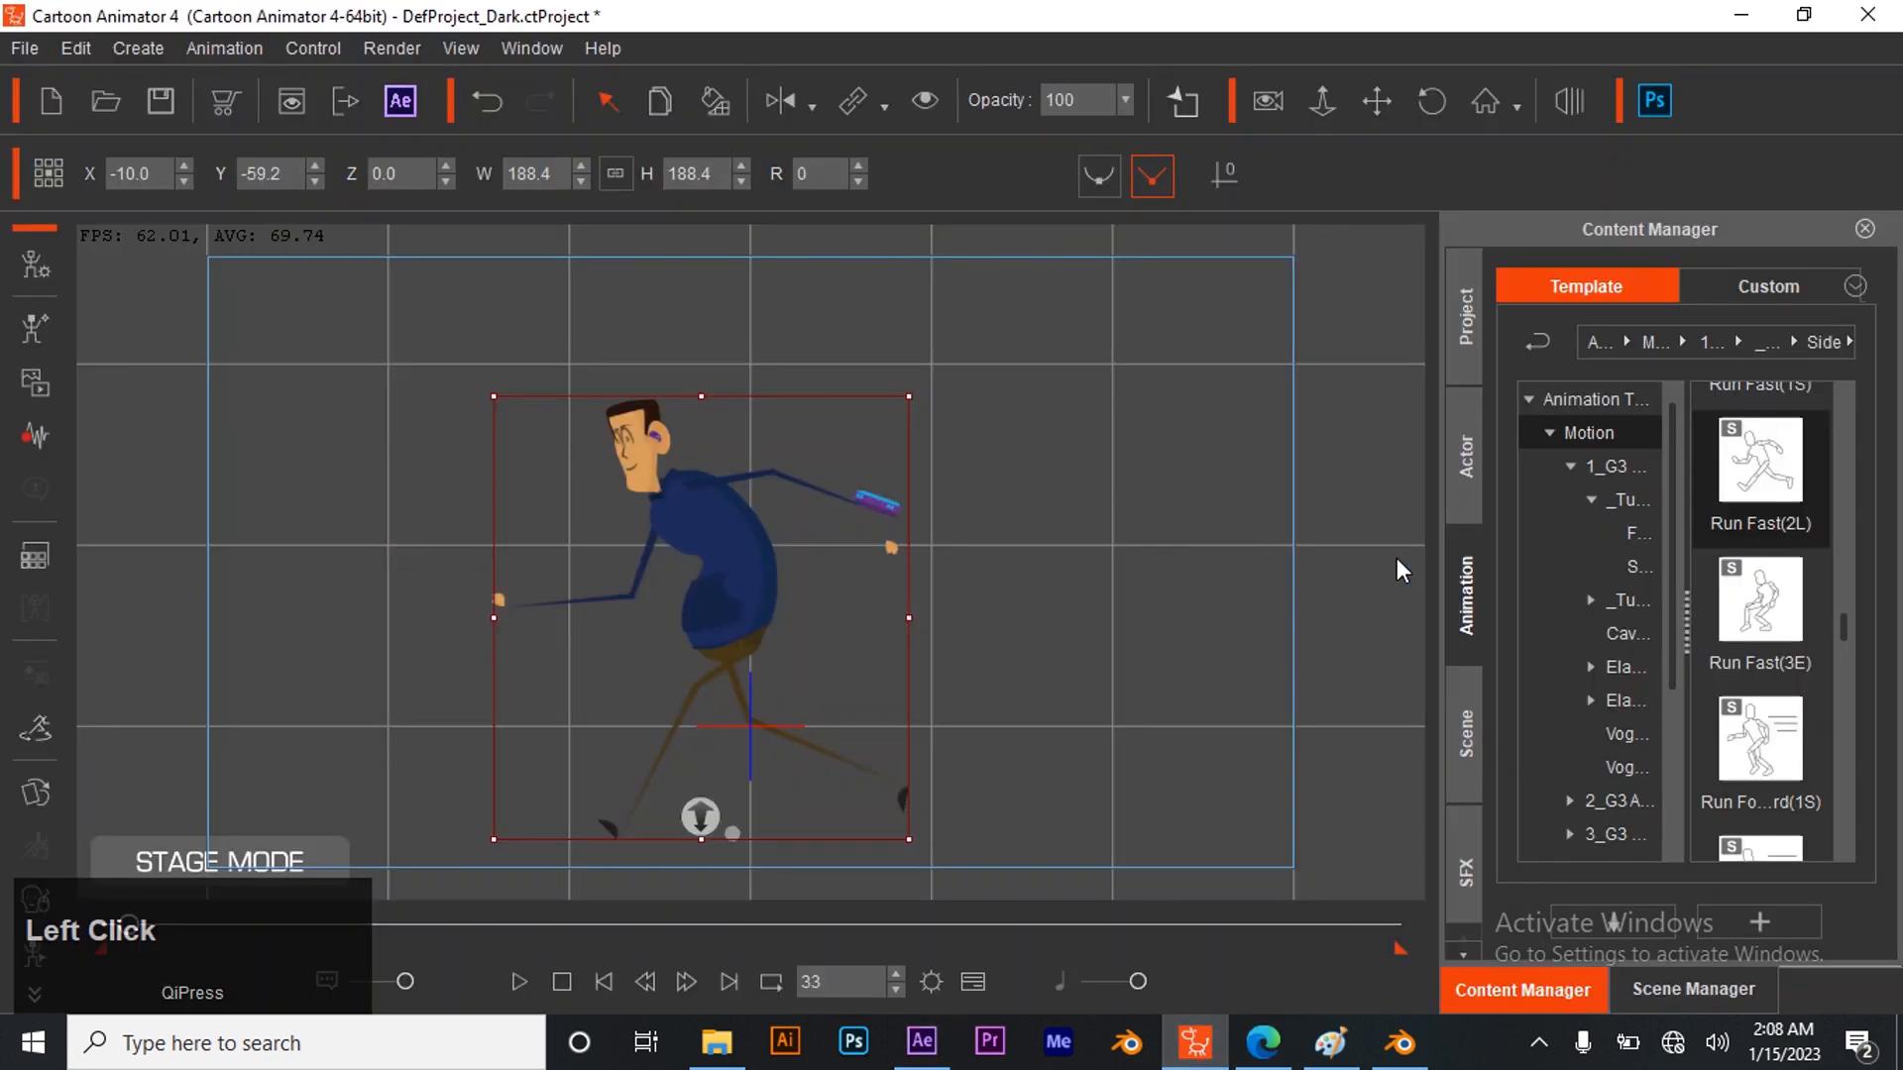
Append the Run Fast(2L) motion two more times to extend the run, and return the playhead to frame 1
double_click(1774, 461)
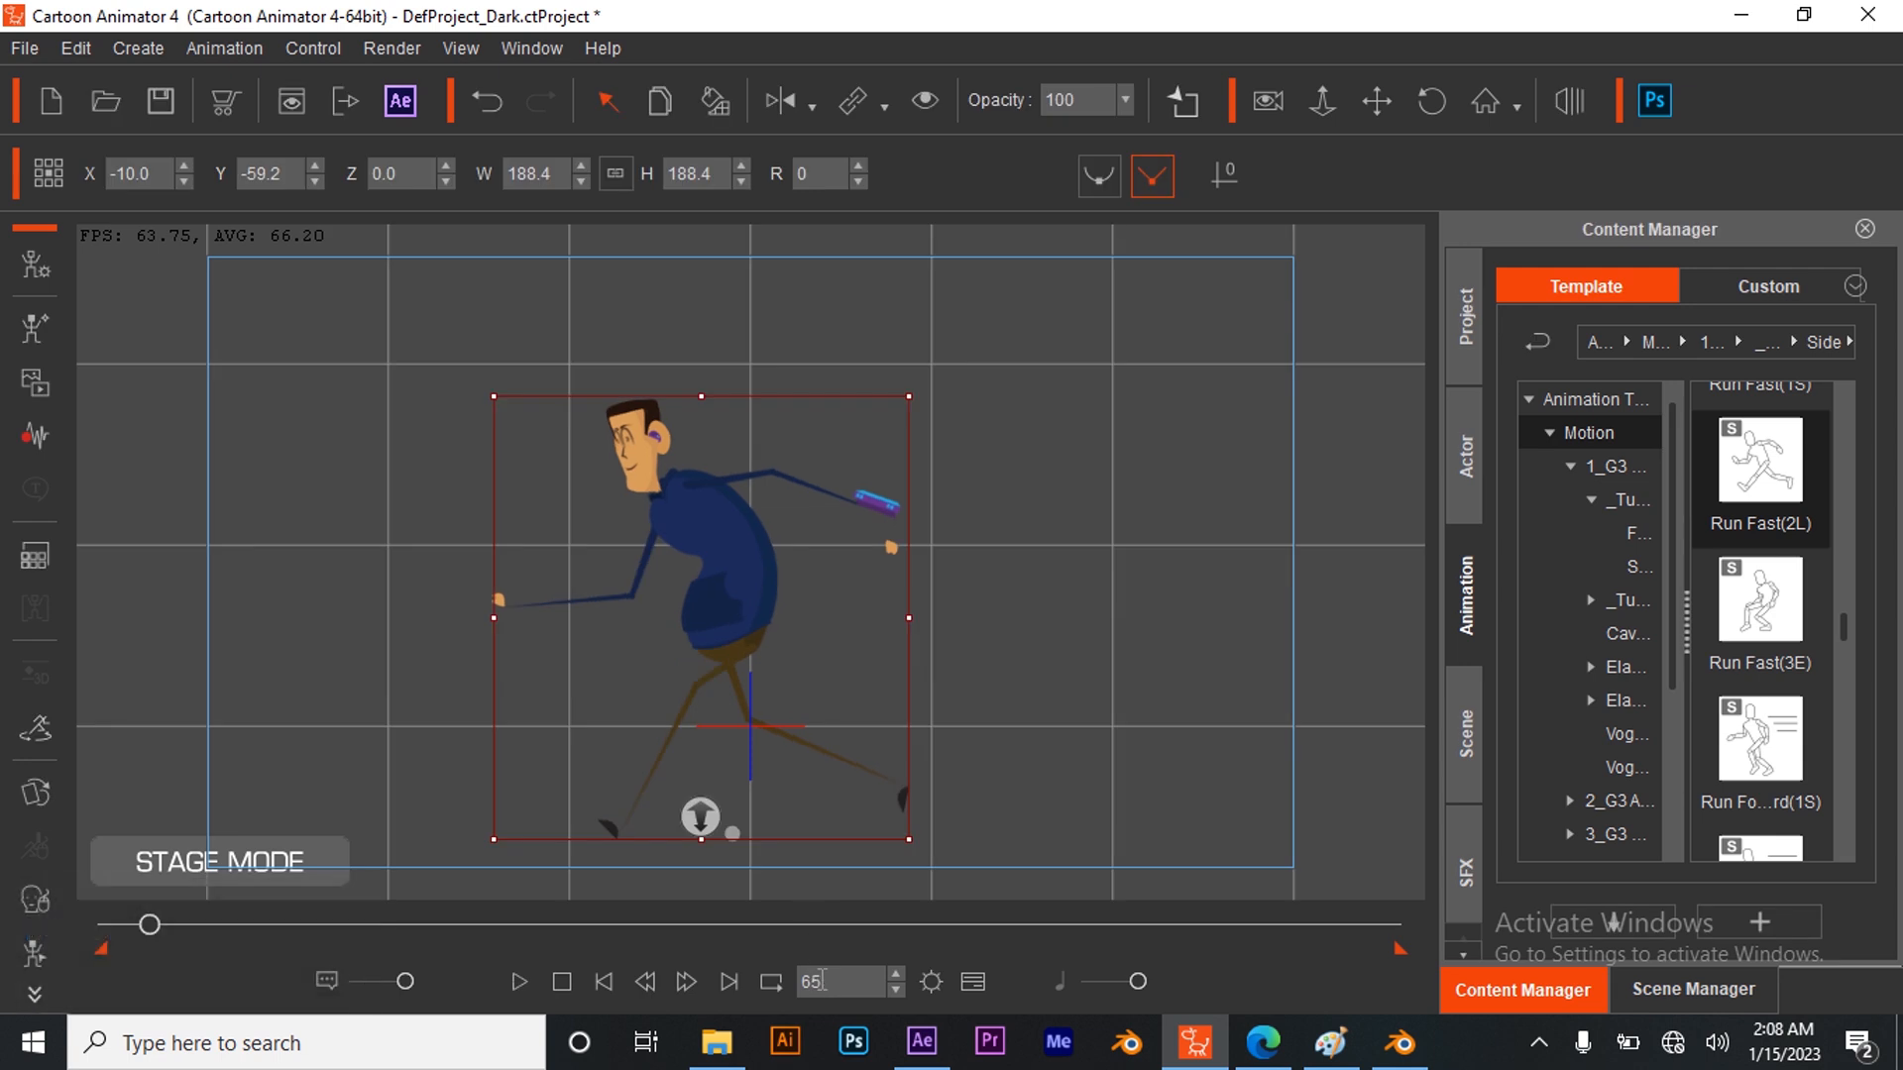
double_click(1766, 457)
drag(169, 926, 66, 924)
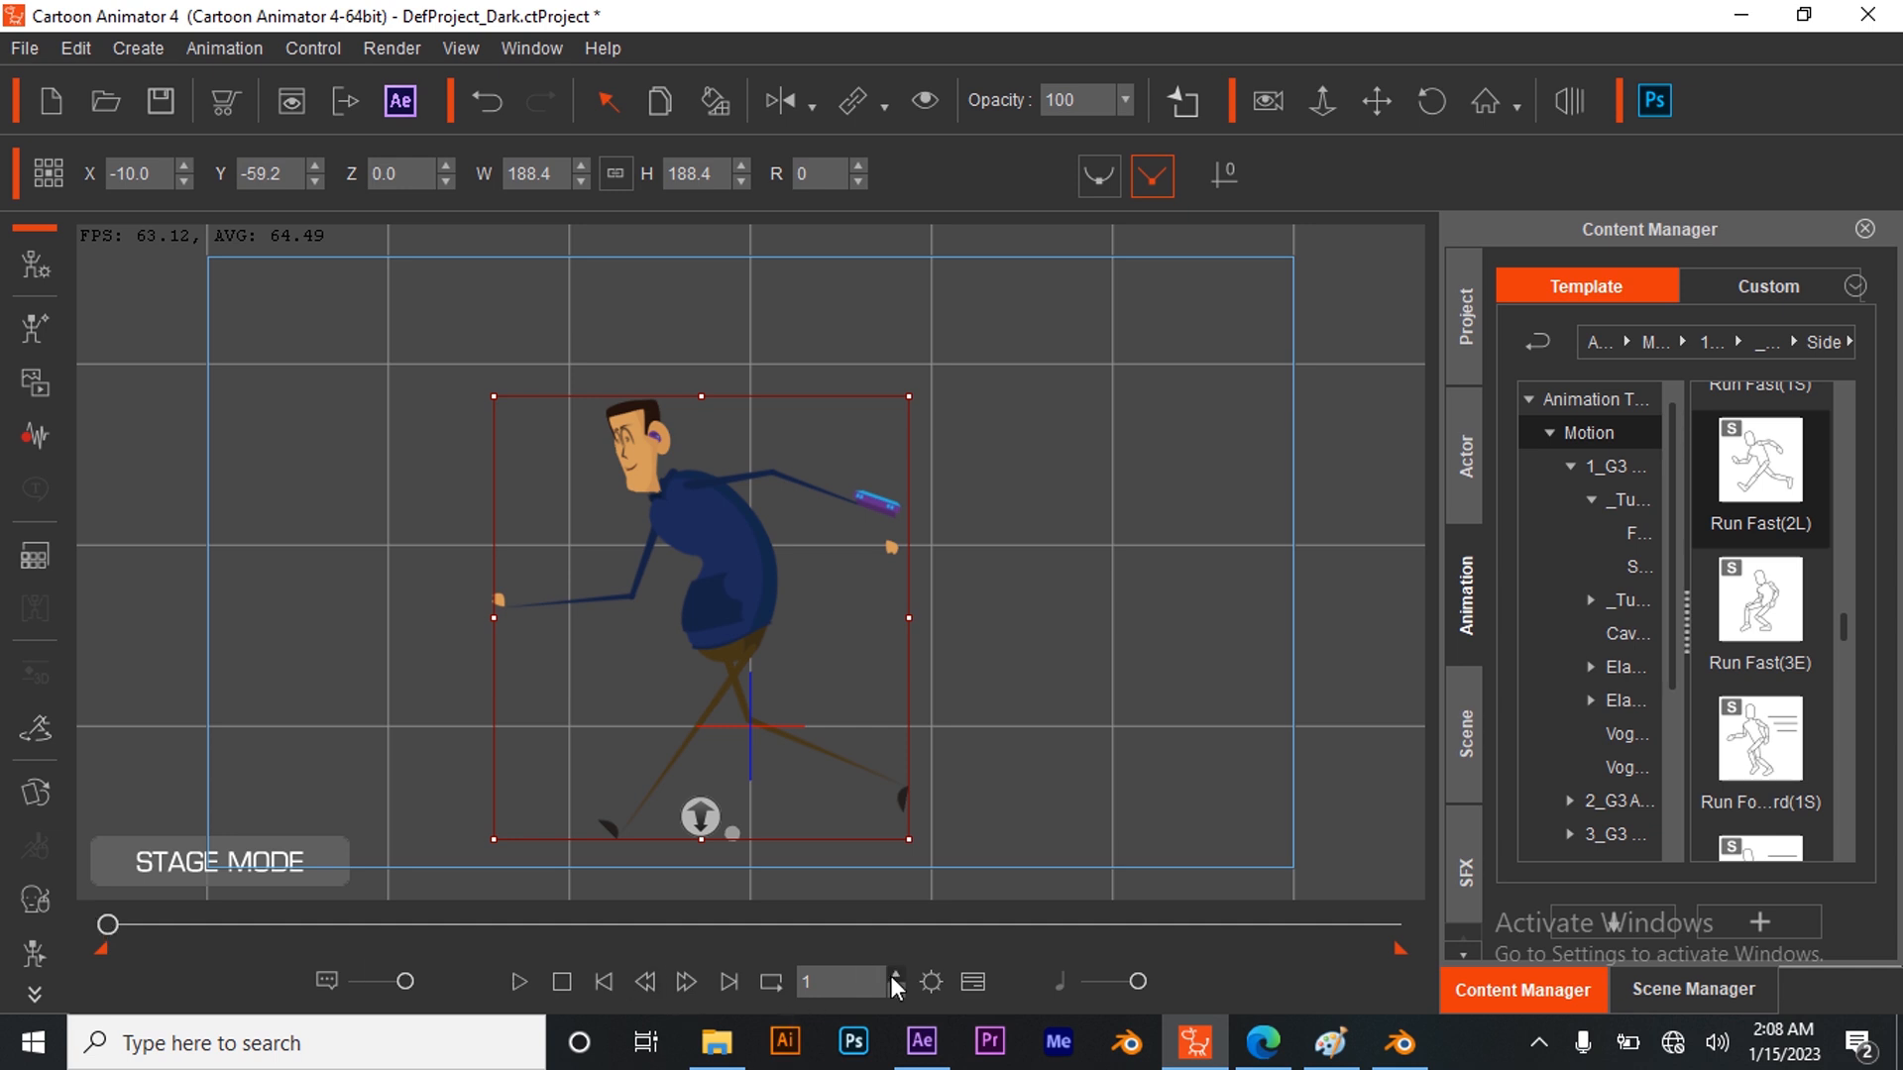
Open the Face Key Editor and apply the Angry_5 expression from the 02-Angry style at frame 1
click(33, 994)
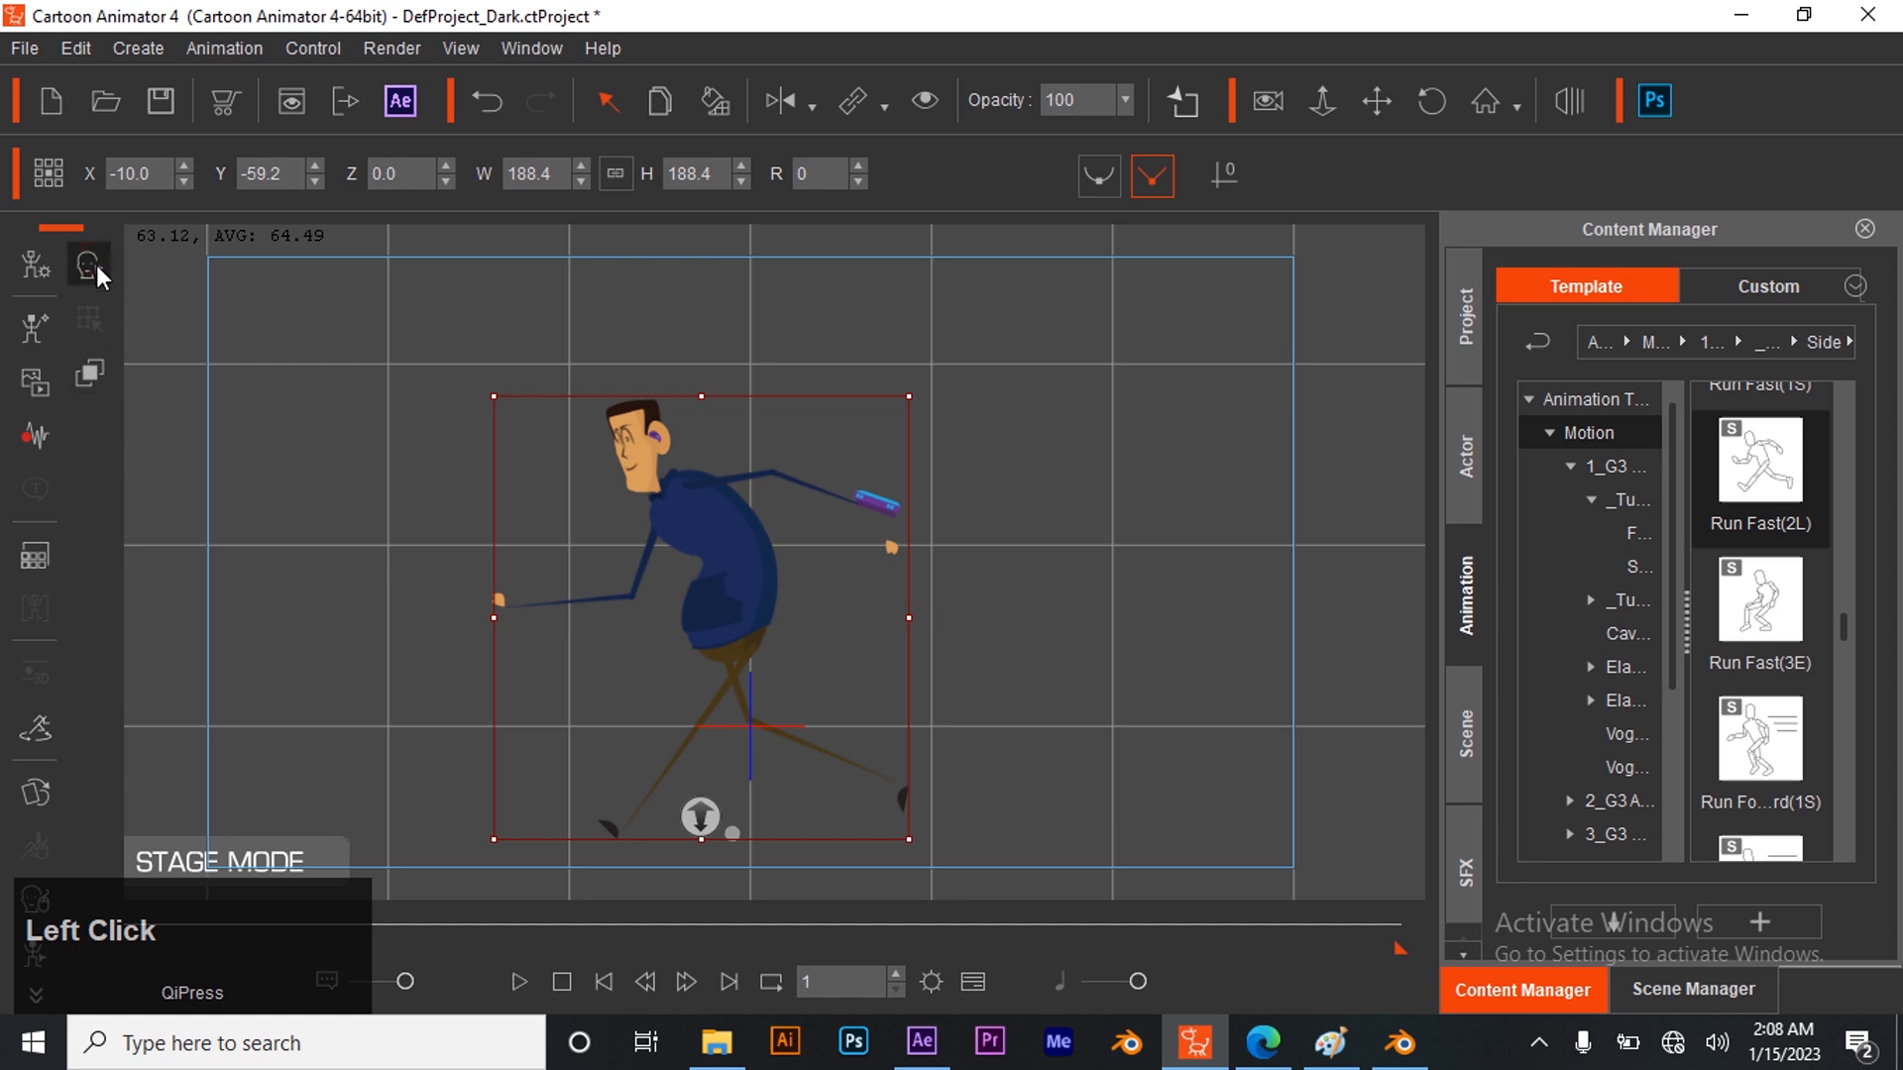
click(98, 265)
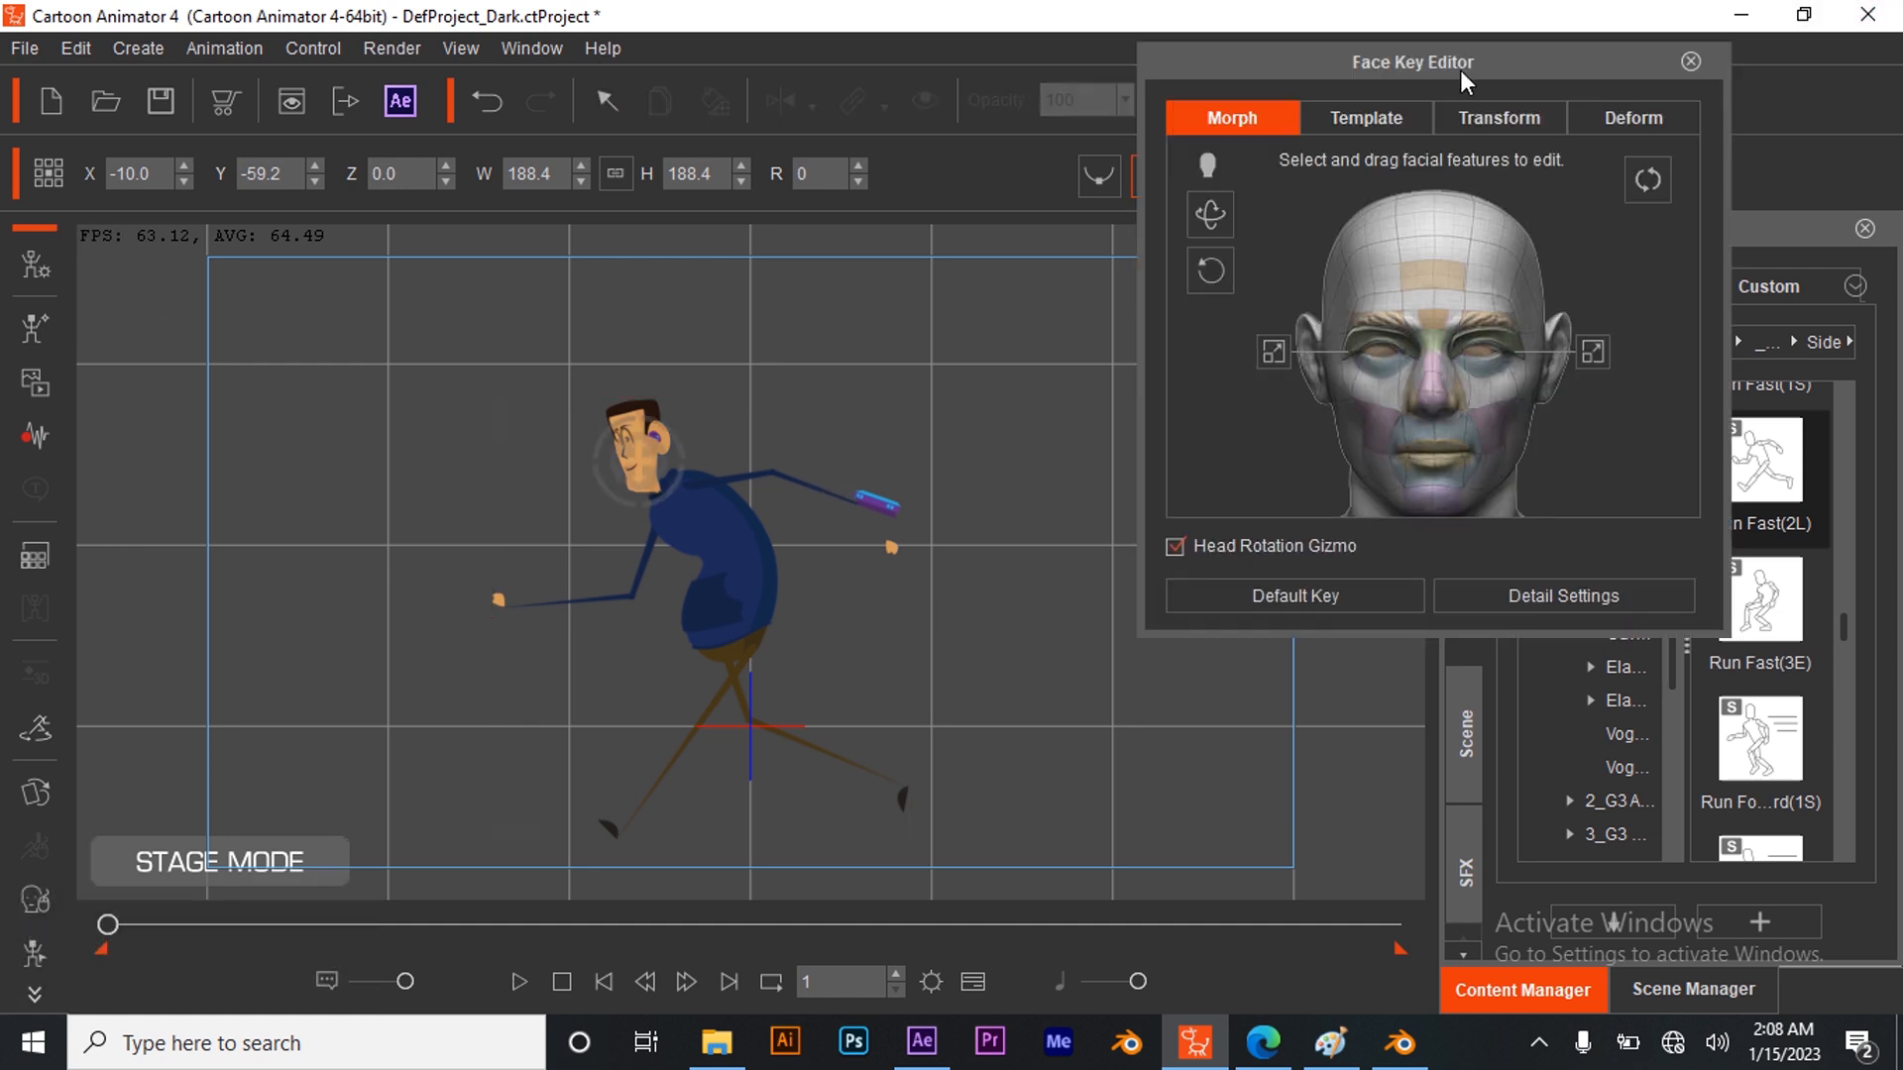
click(1357, 121)
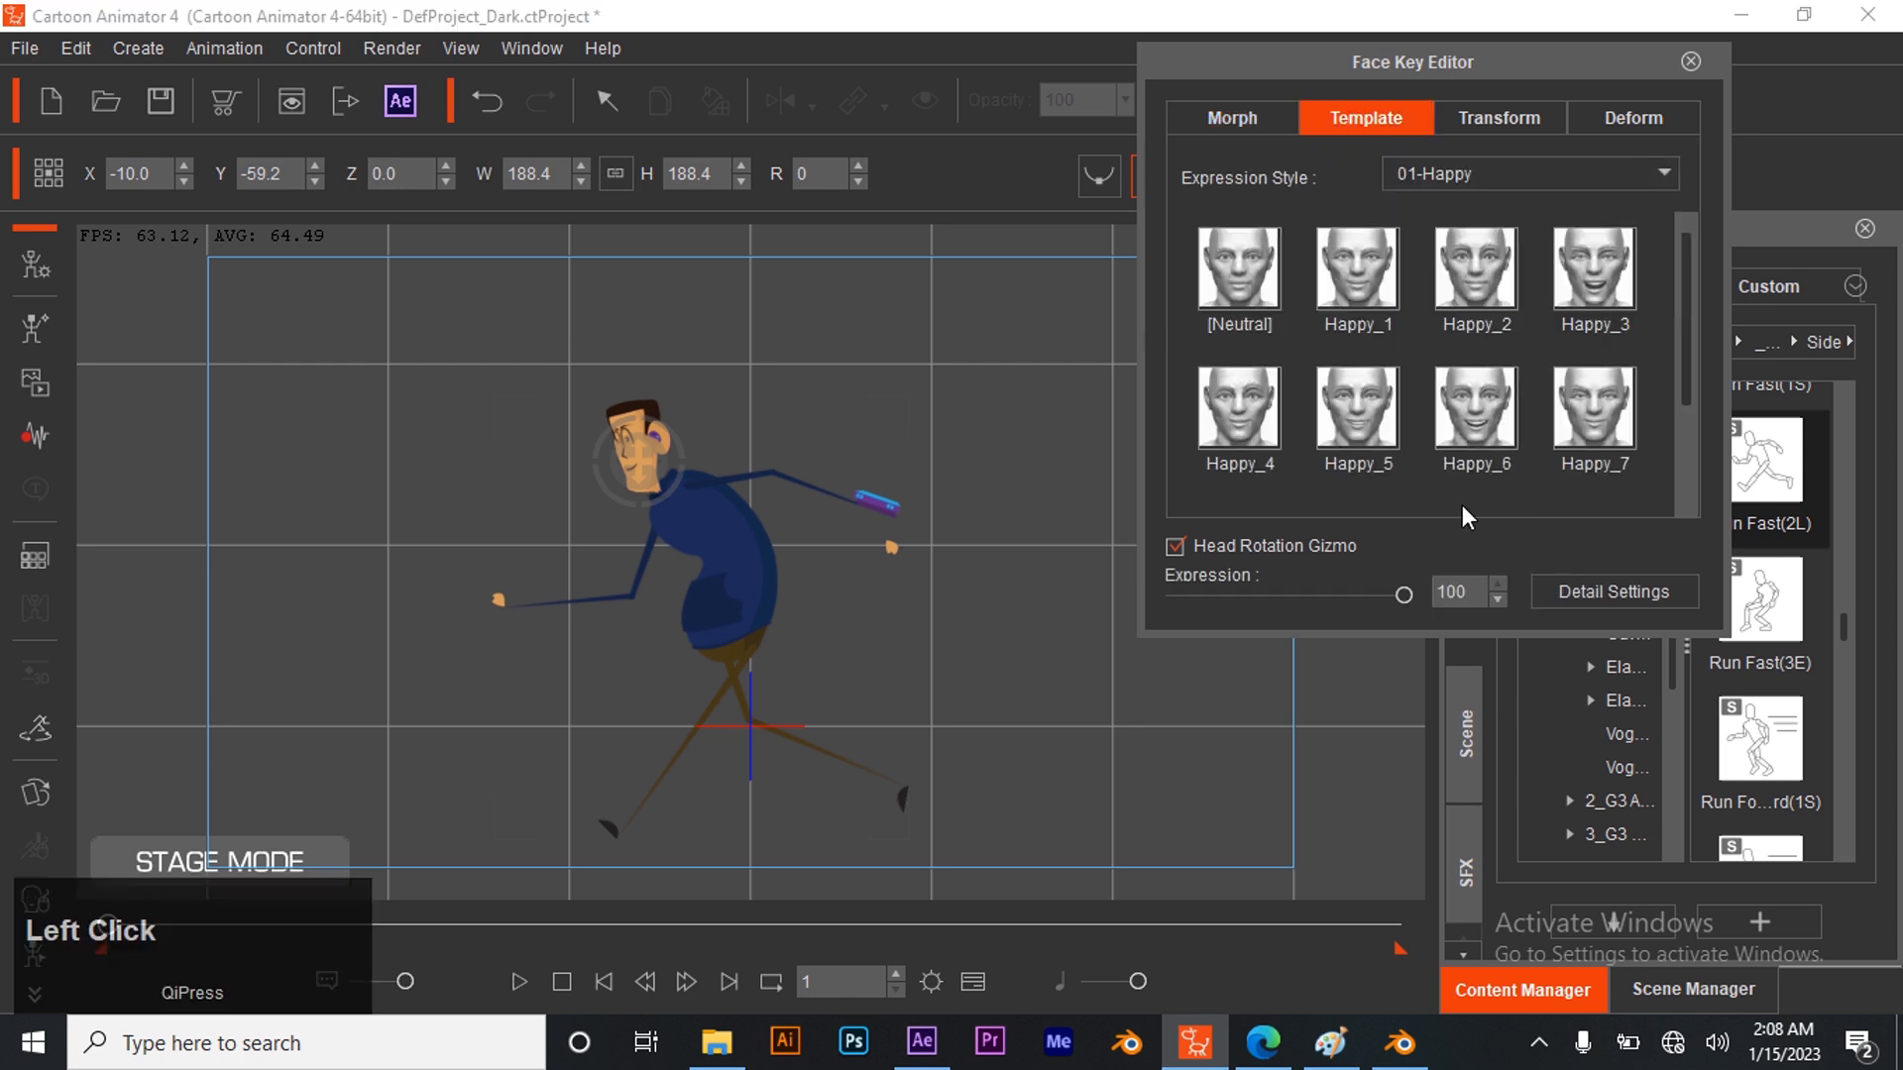
click(1501, 179)
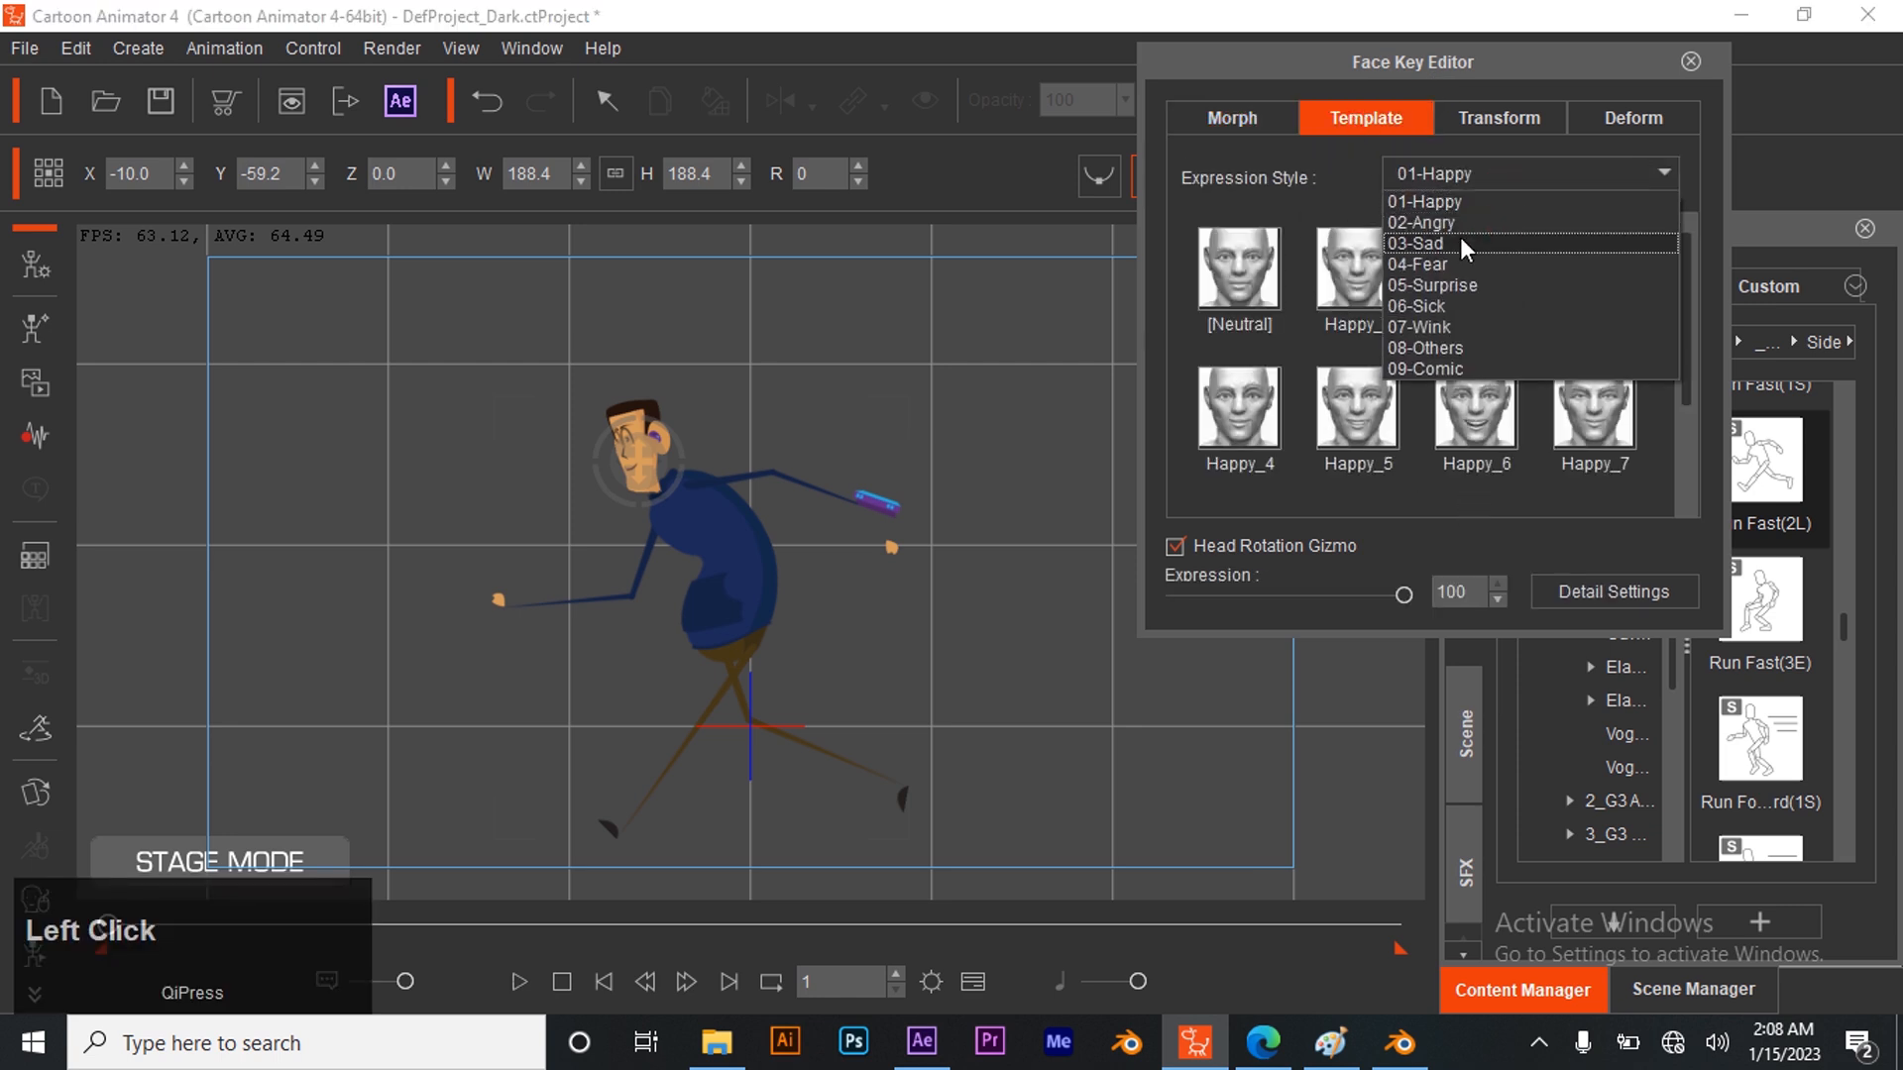
click(1455, 224)
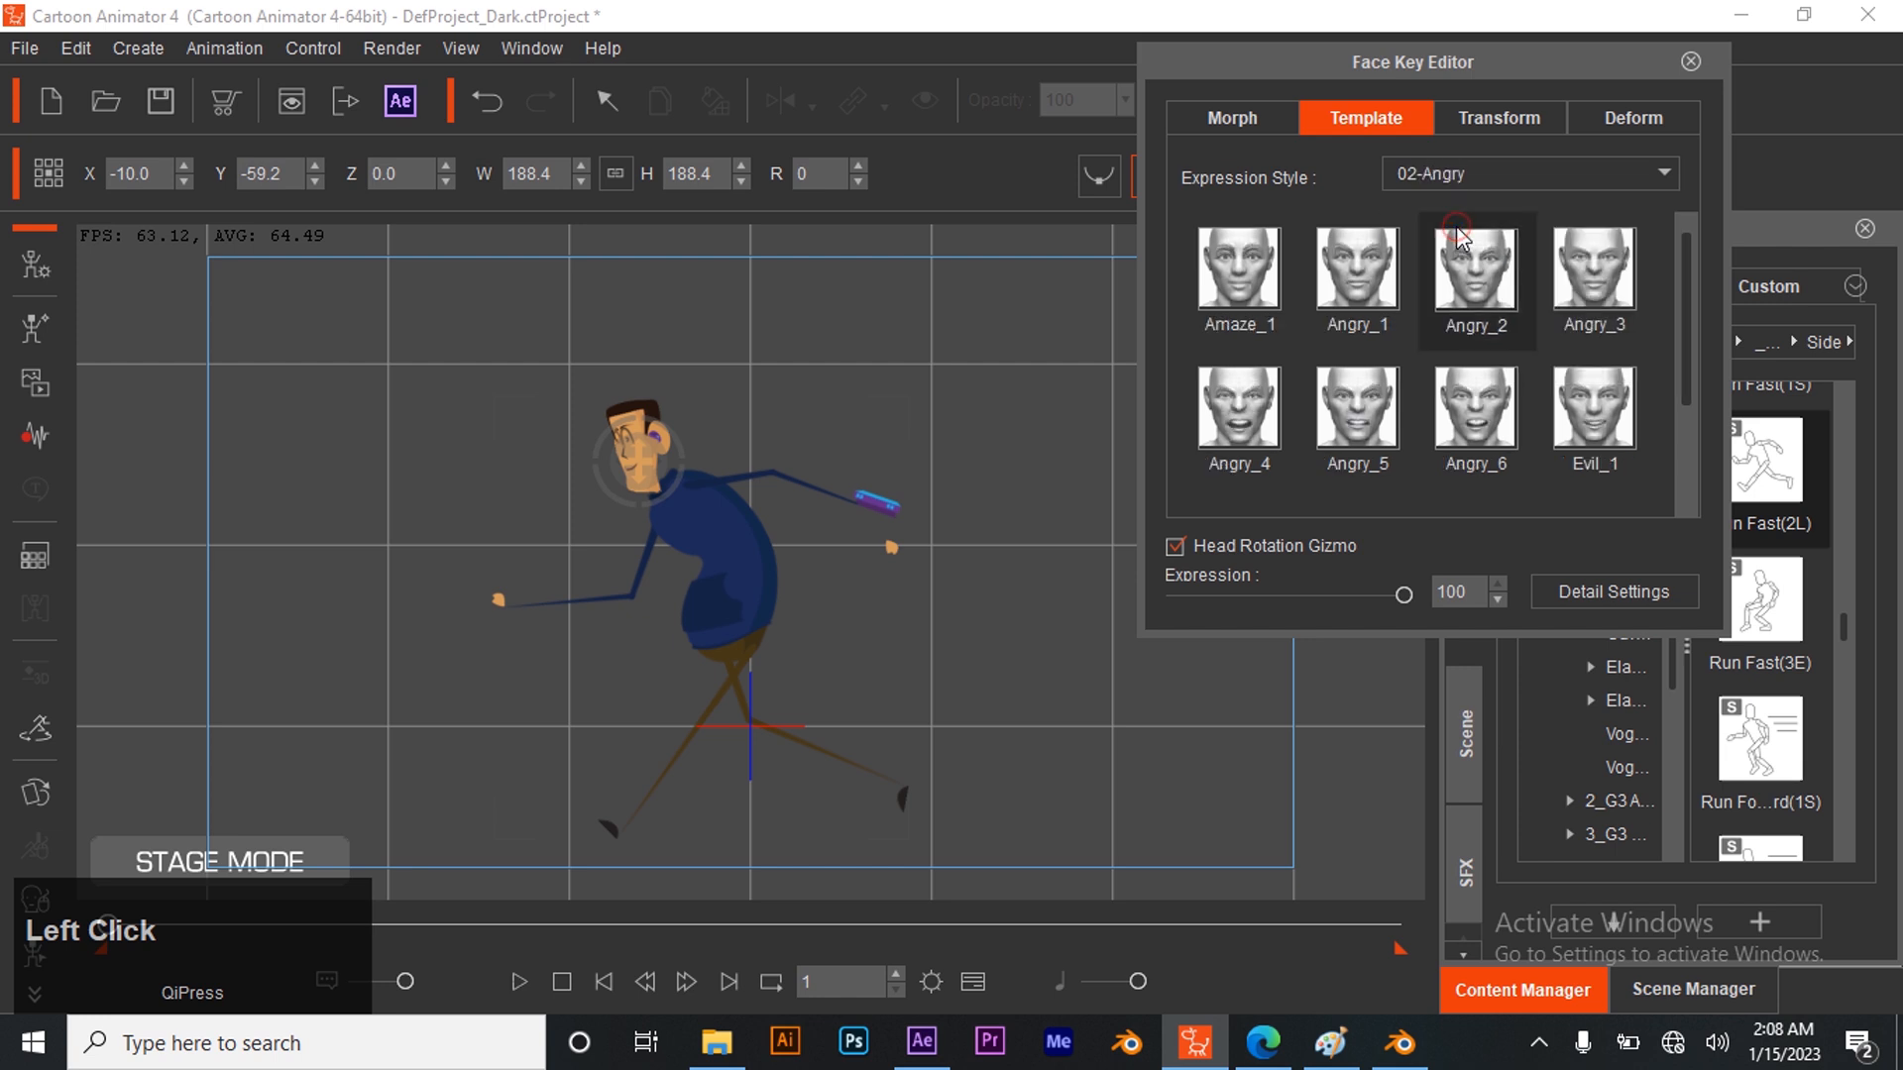
click(1362, 419)
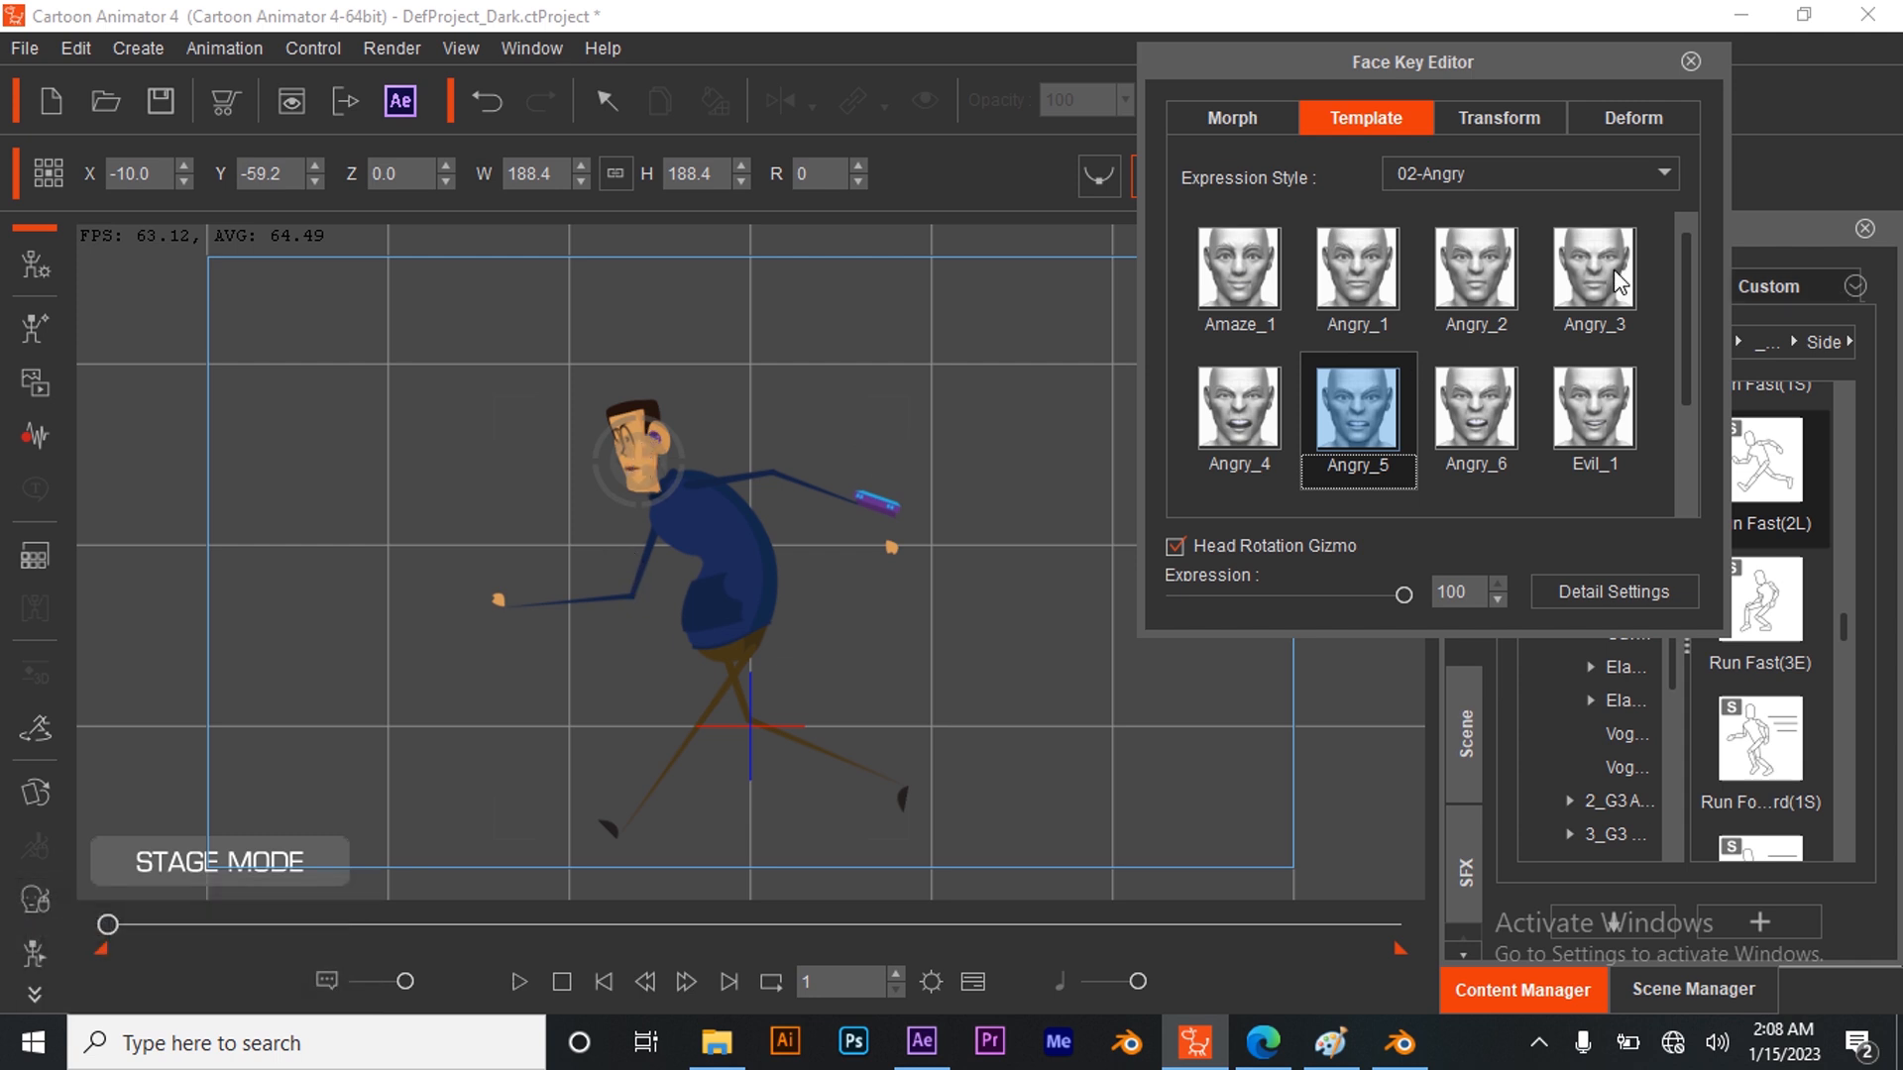
Select both eyeballs in the face editor's Morph mode and shift the gaze sideways toward the running direction at frame 1
click(1233, 119)
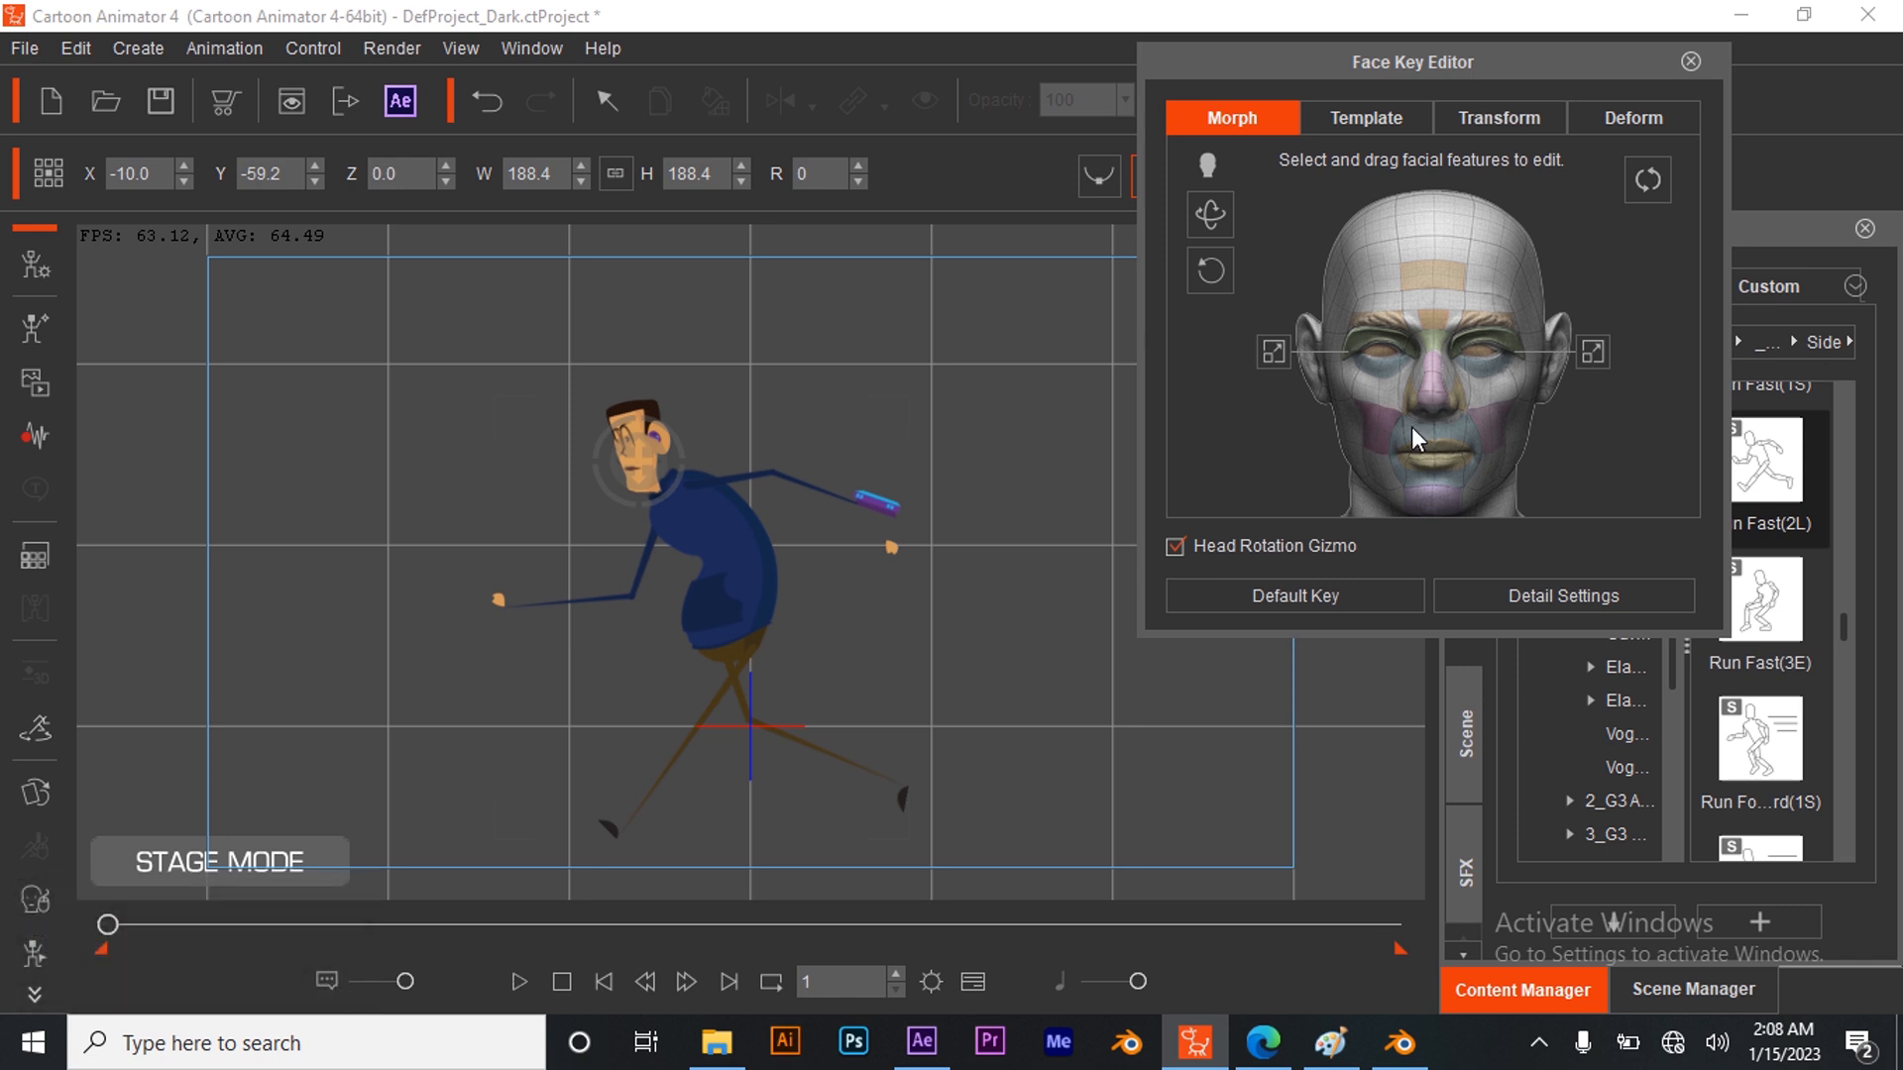
click(1388, 348)
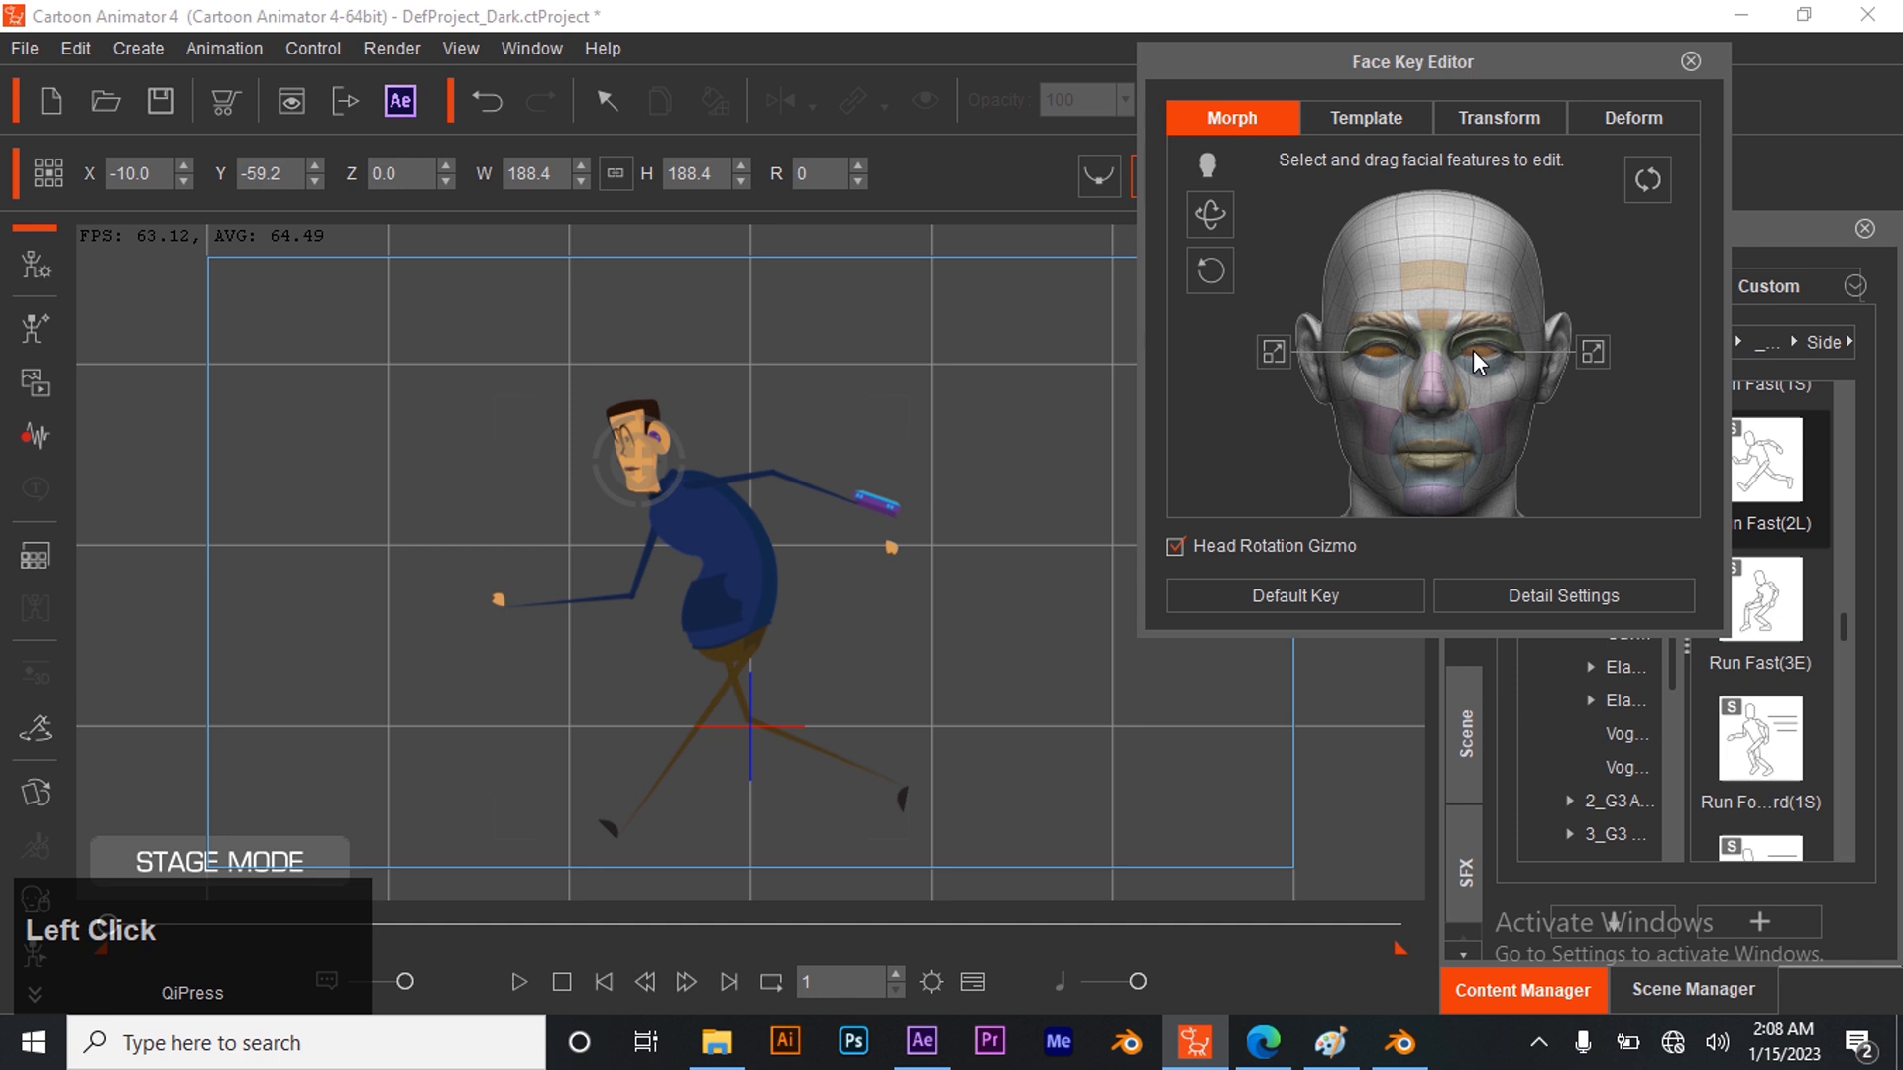
click(1377, 349)
shift+click(1473, 354)
shift+click(1479, 354)
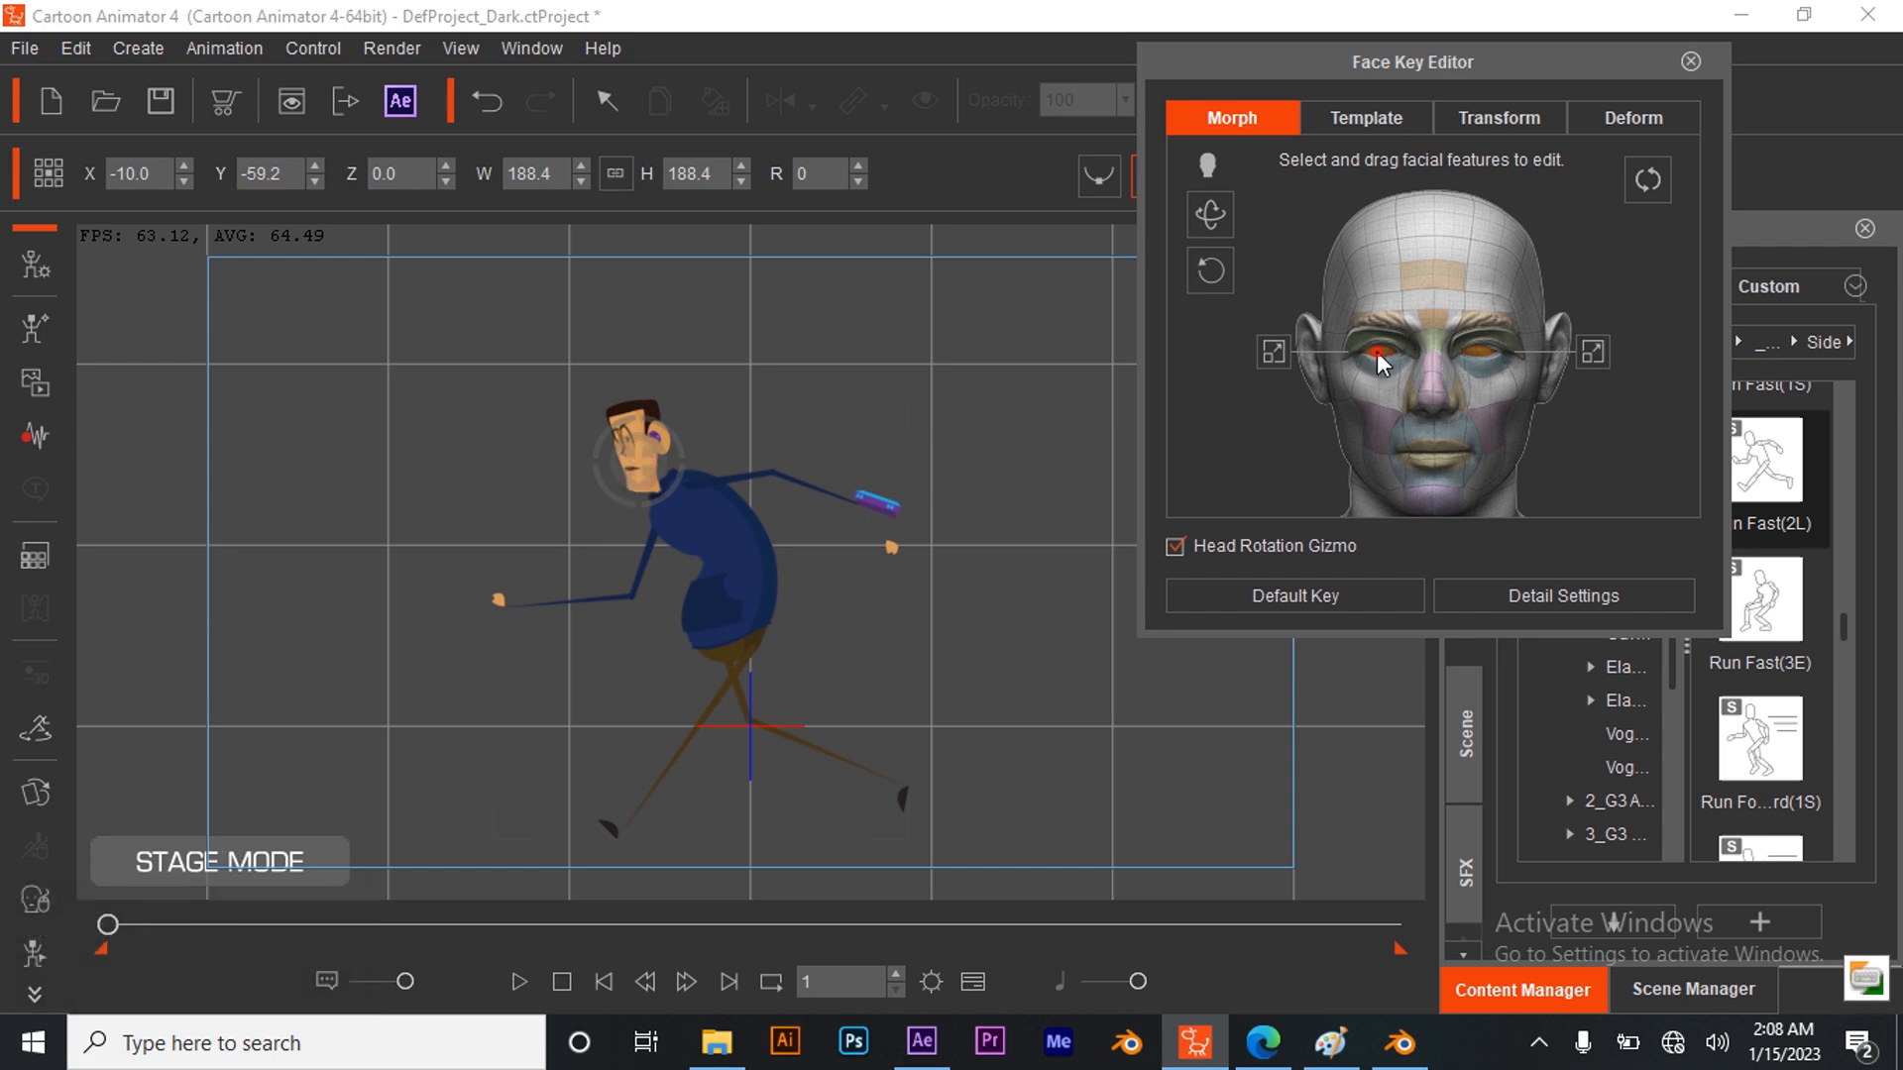
drag(1376, 351, 1305, 361)
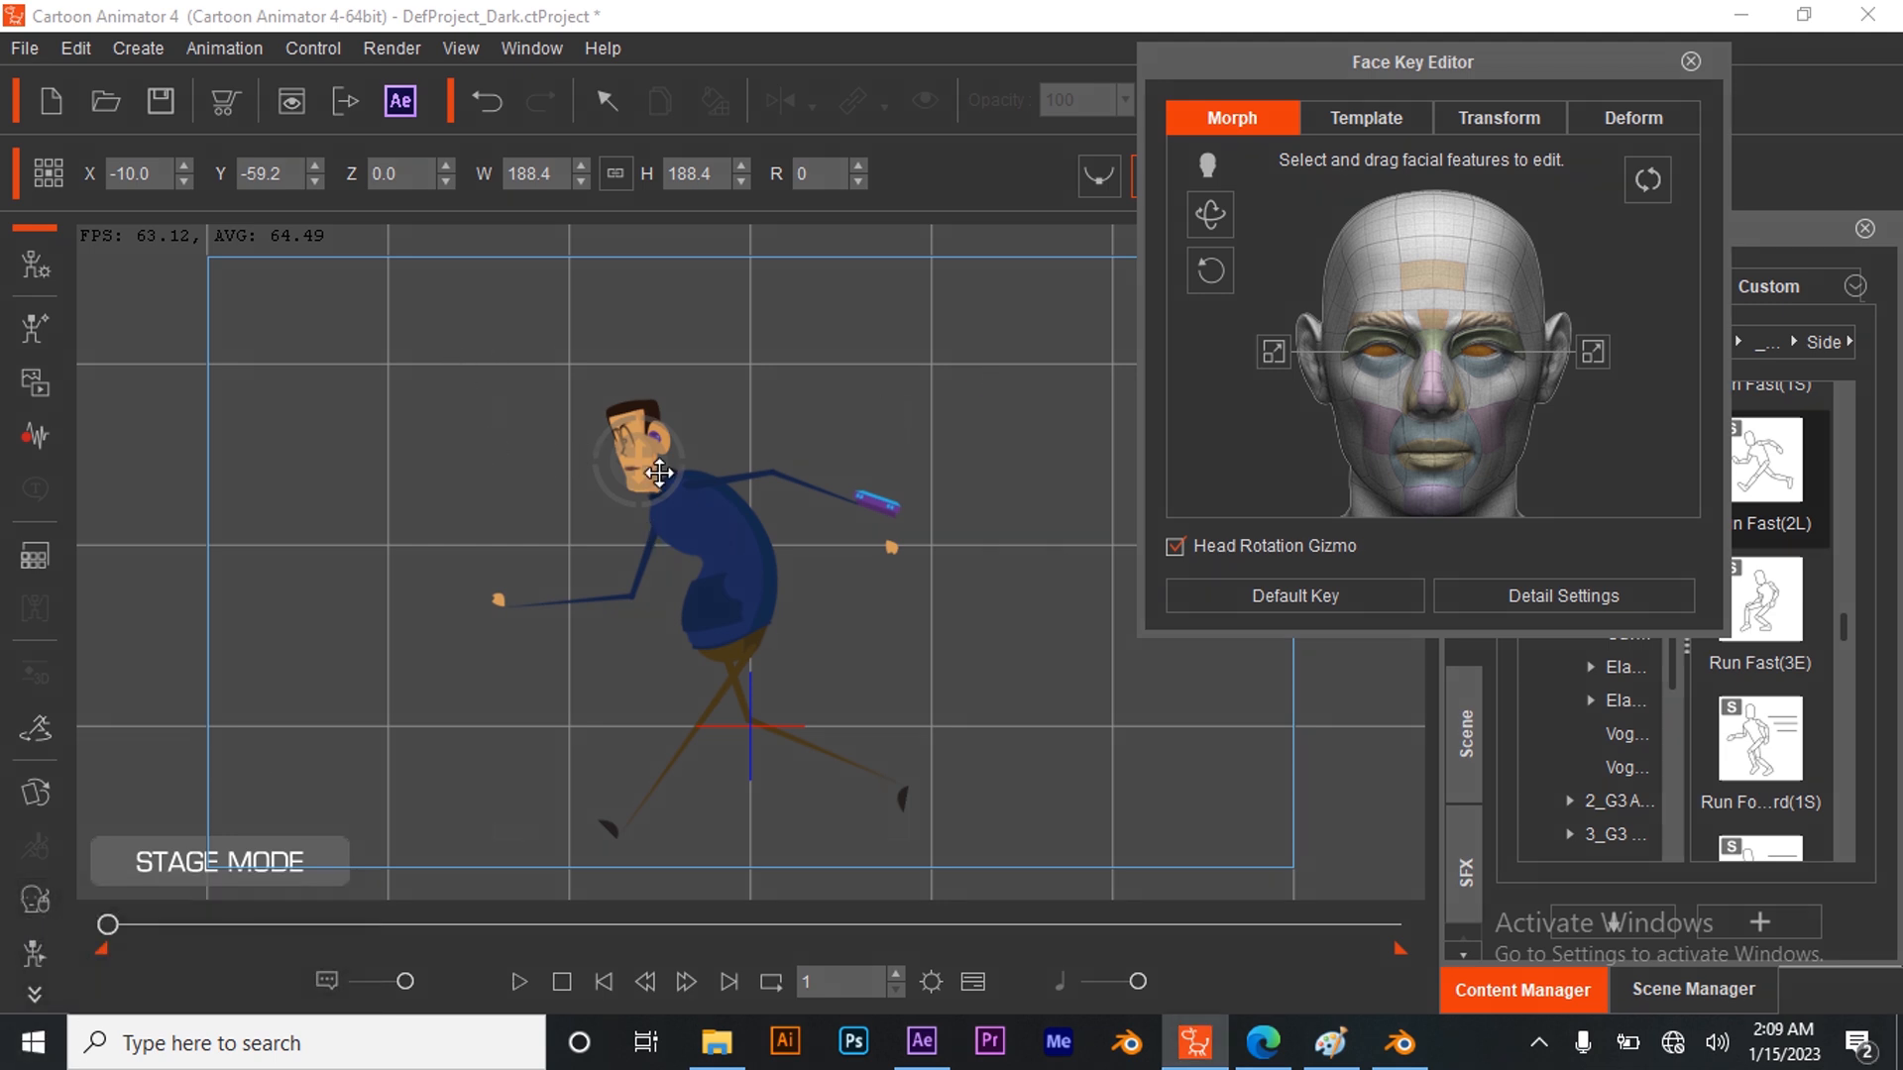
Go to frame 30 and key the eyes there by shifting the gaze slightly back from the running direction
scroll(654, 472, up, 1)
drag(106, 928, 175, 927)
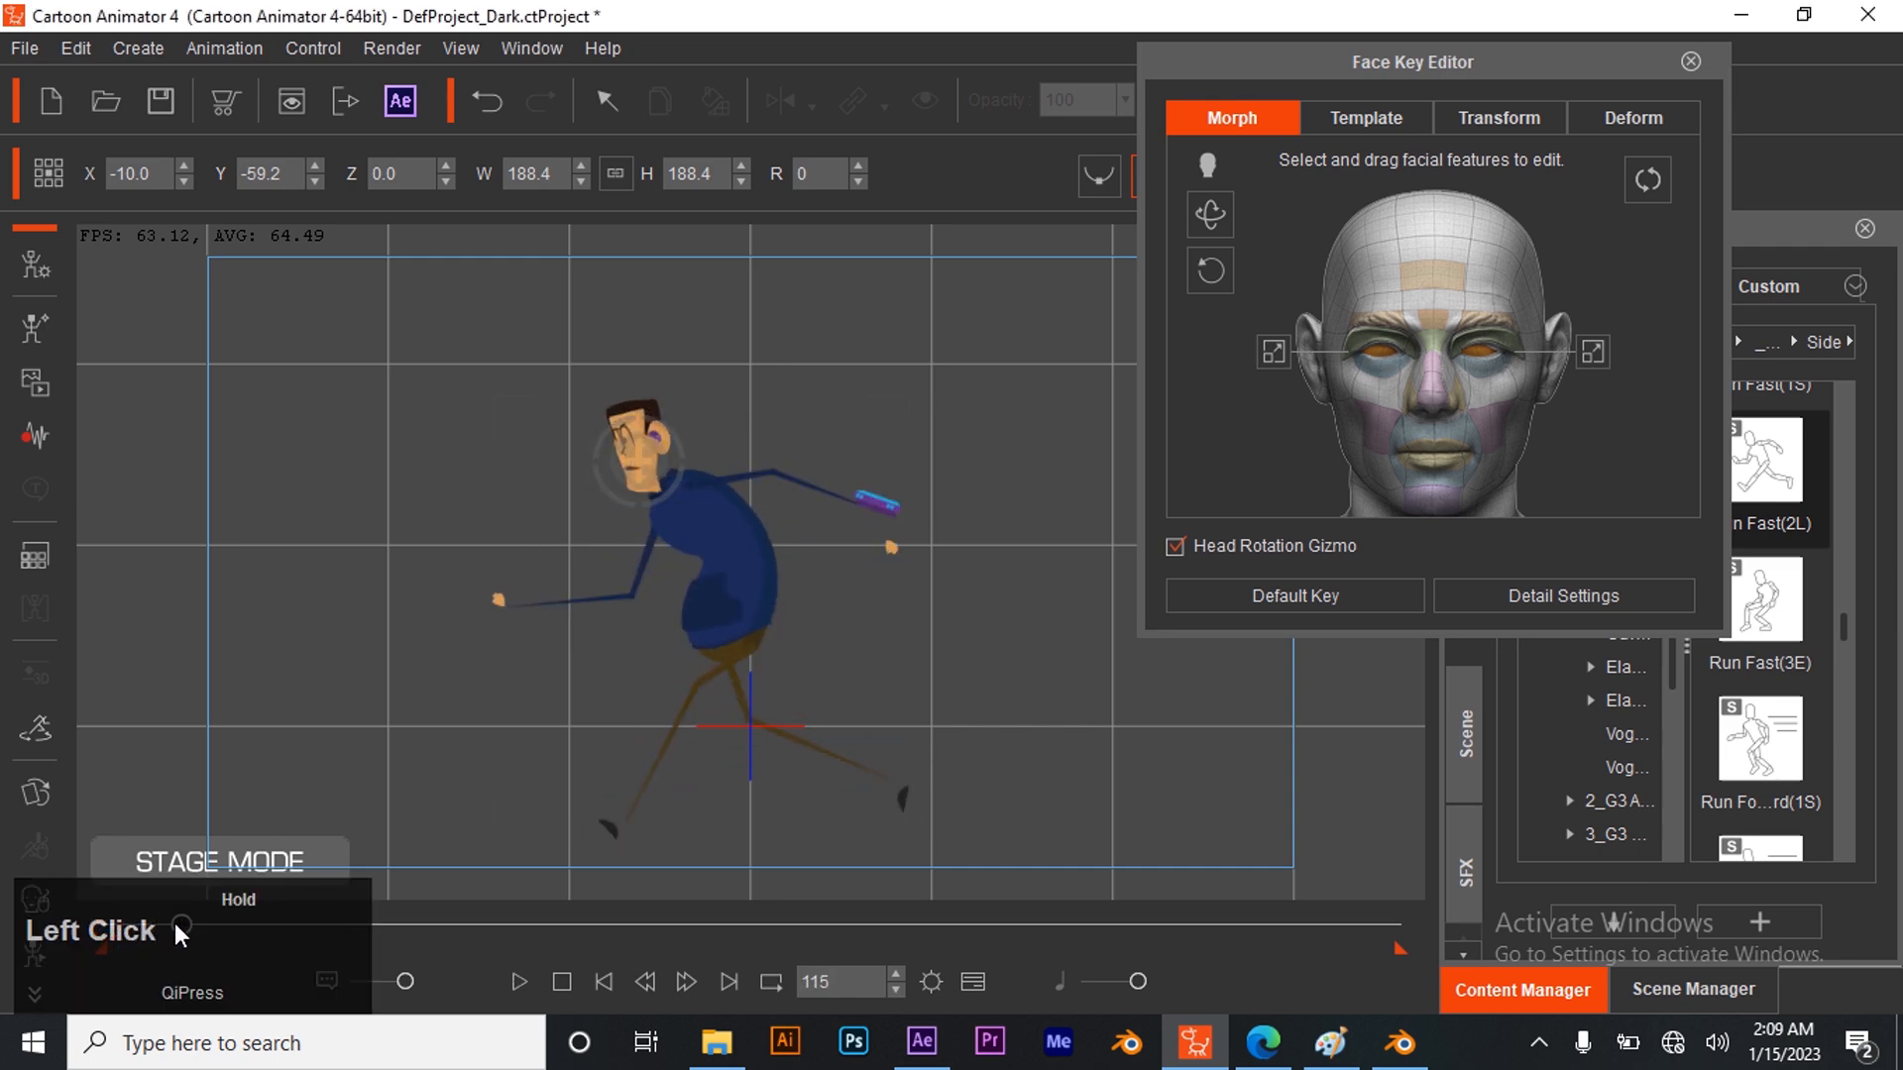
click(844, 983)
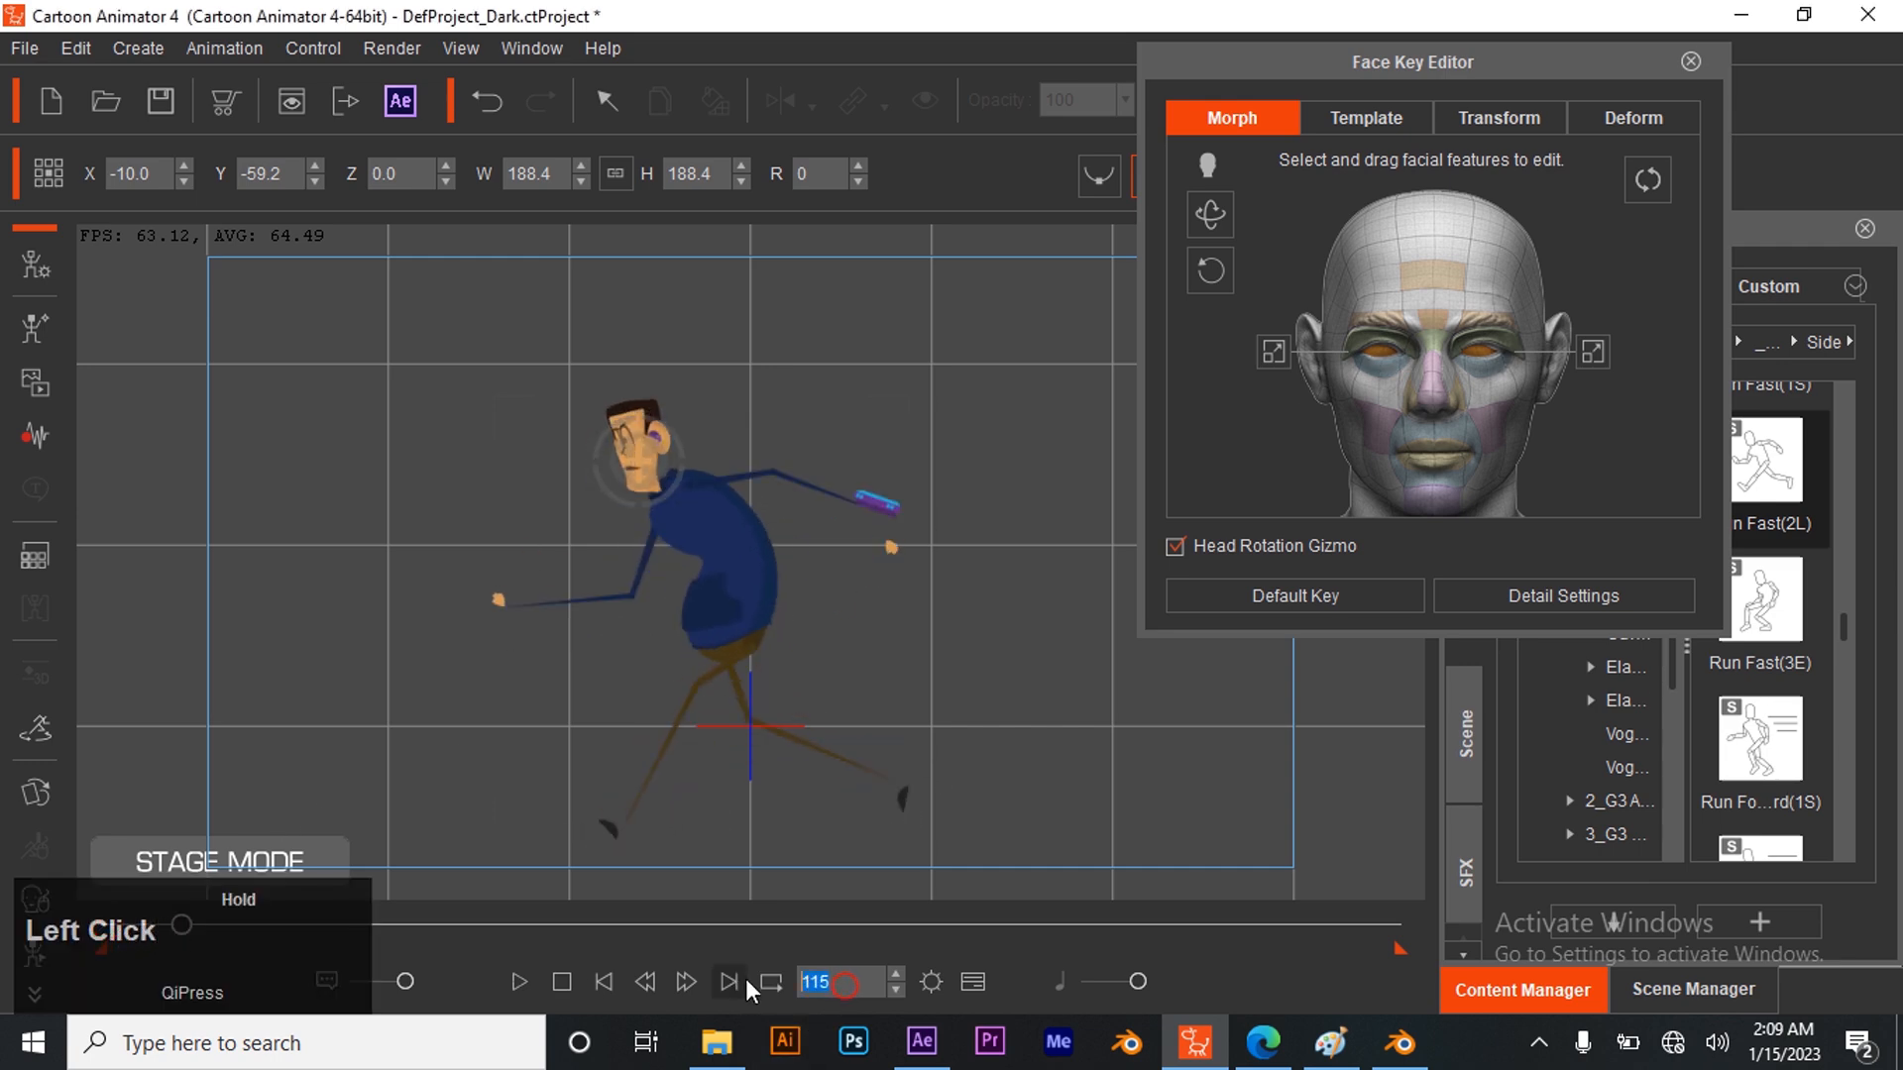
text(30)
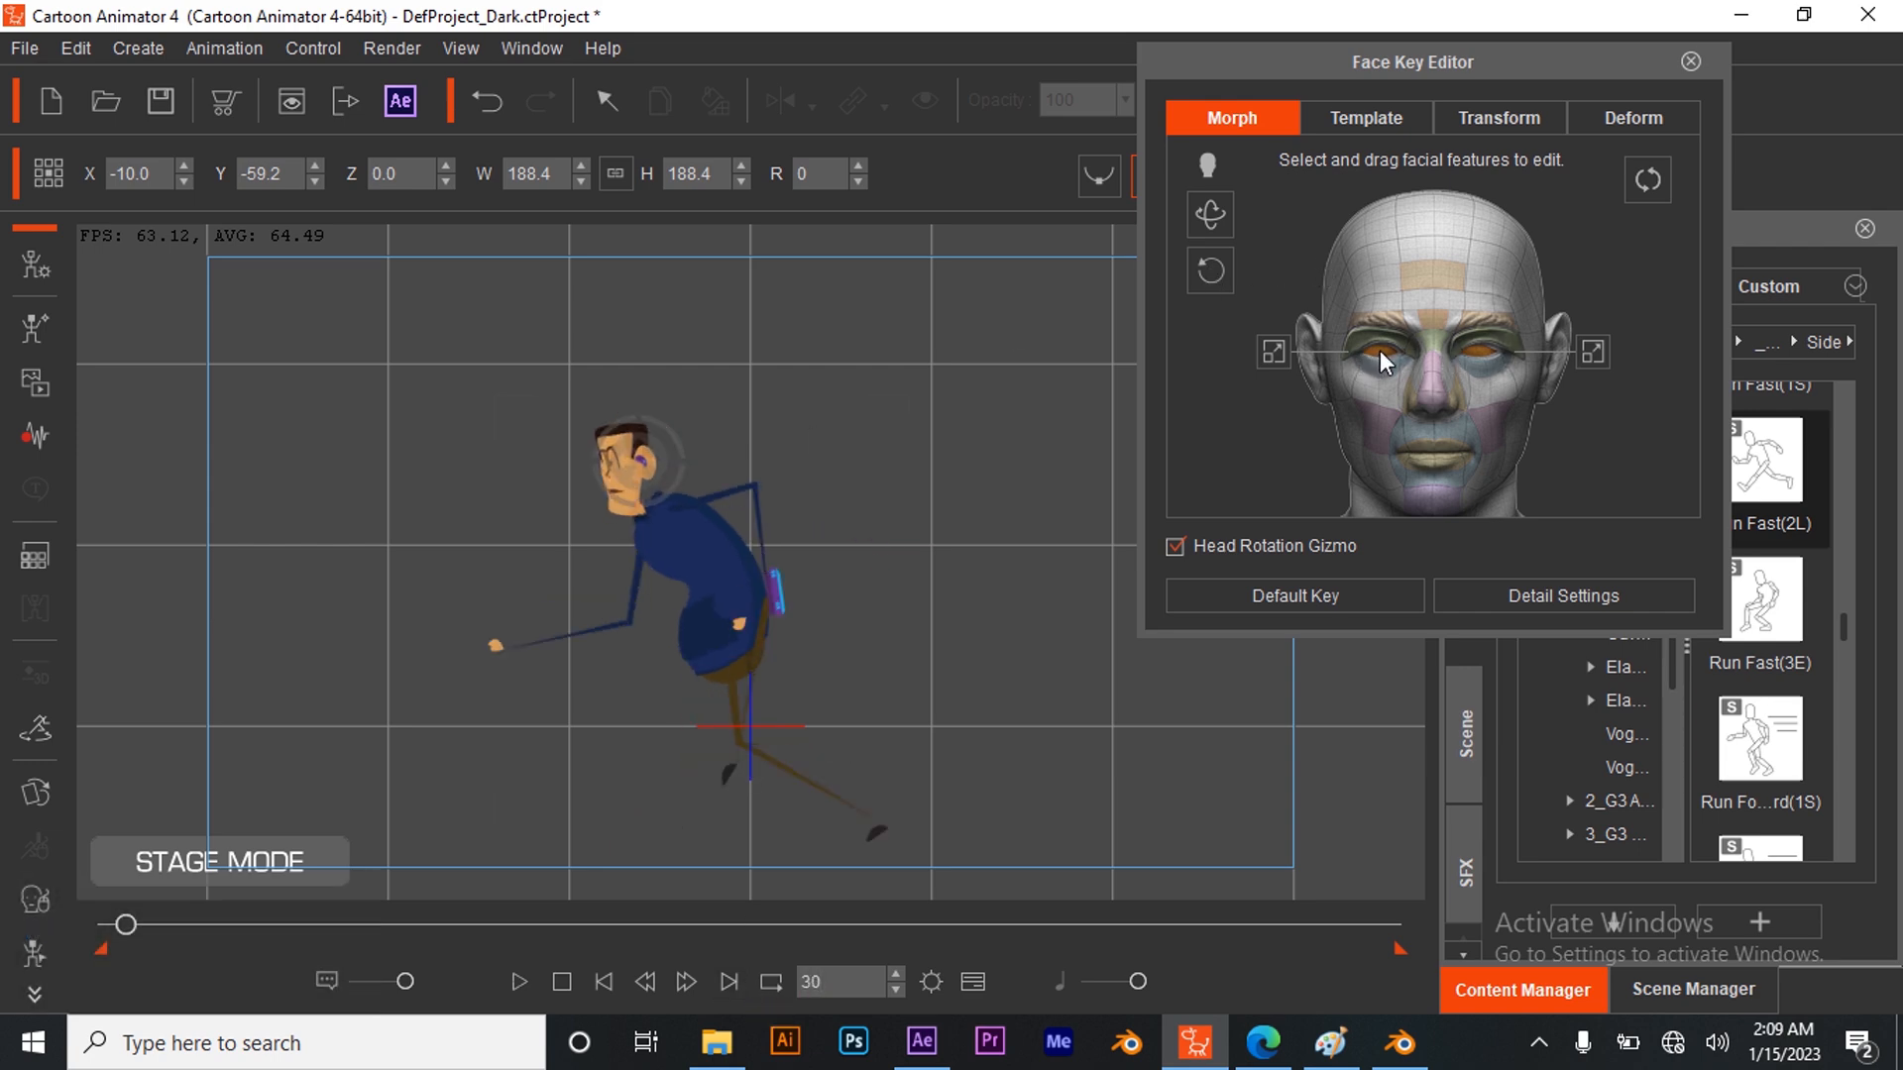
drag(1379, 349, 1400, 353)
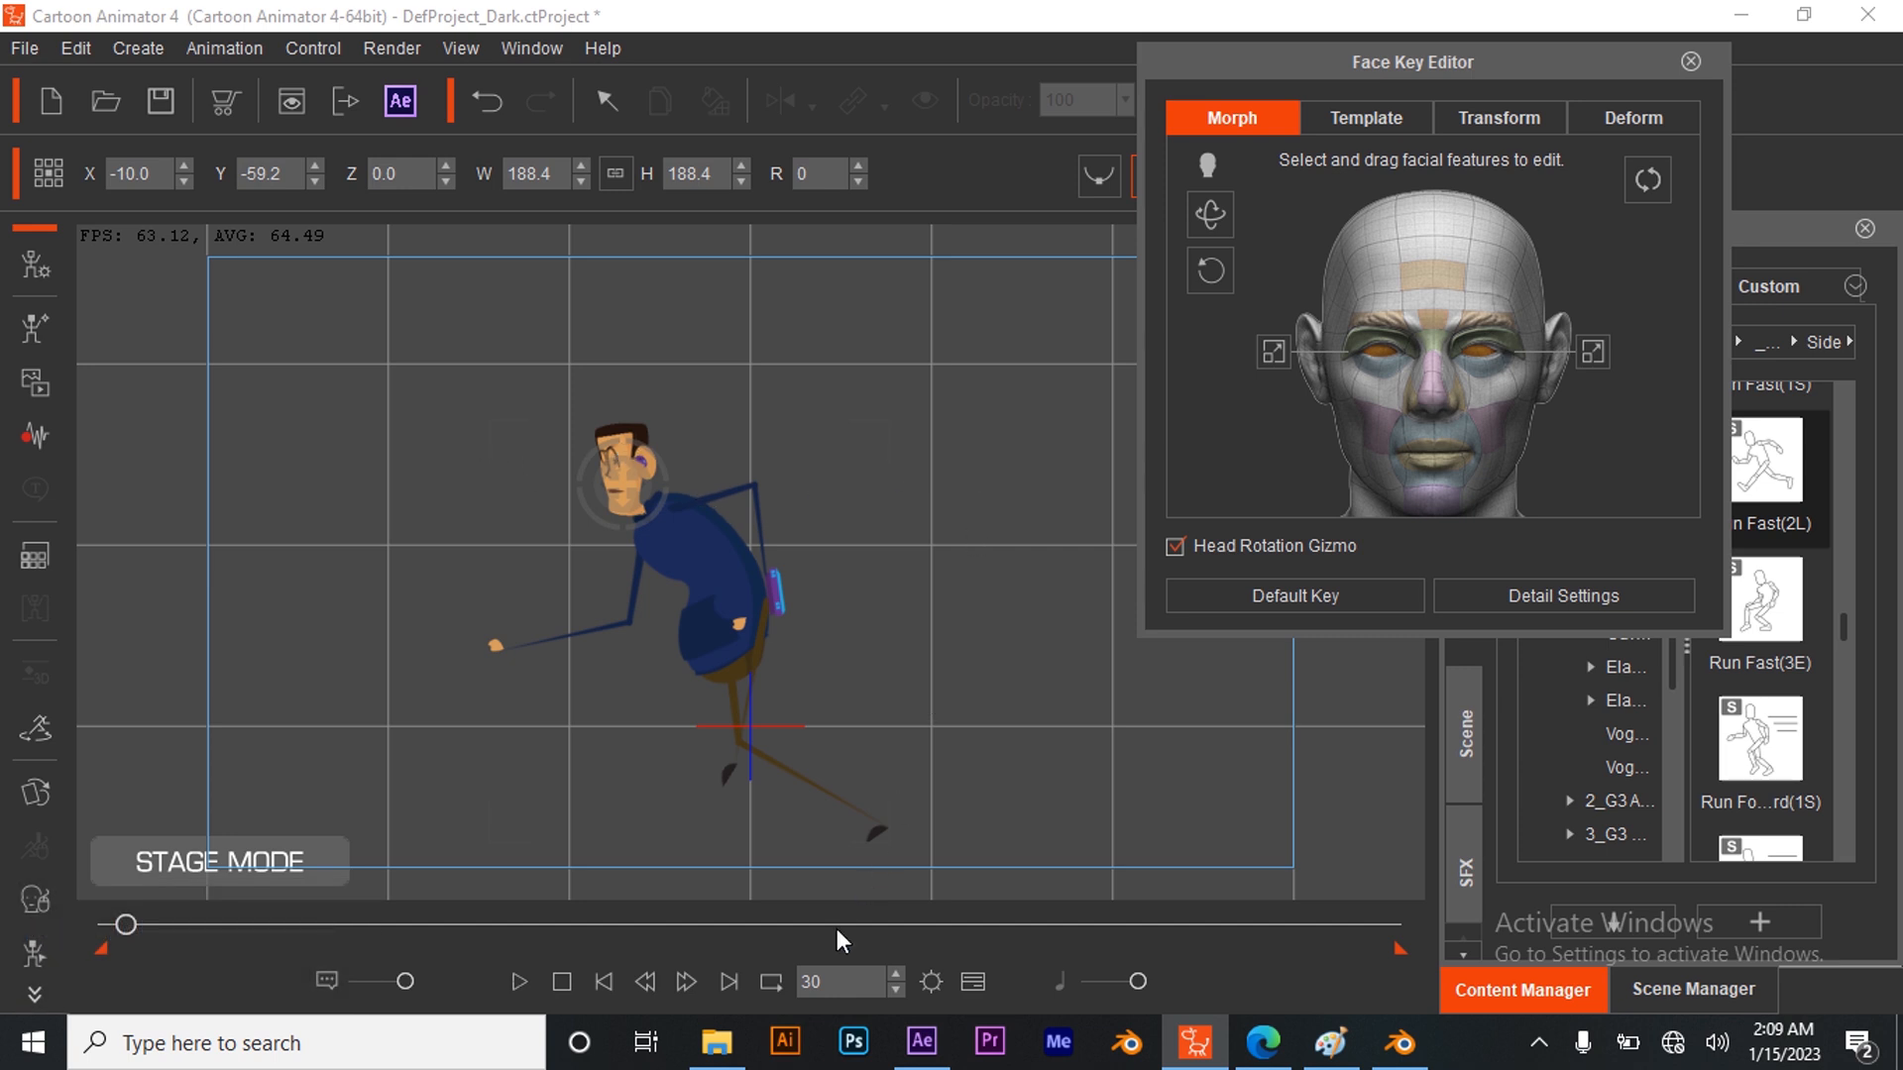
At frame 60, key the eyes by shifting the gaze toward the running direction
click(836, 981)
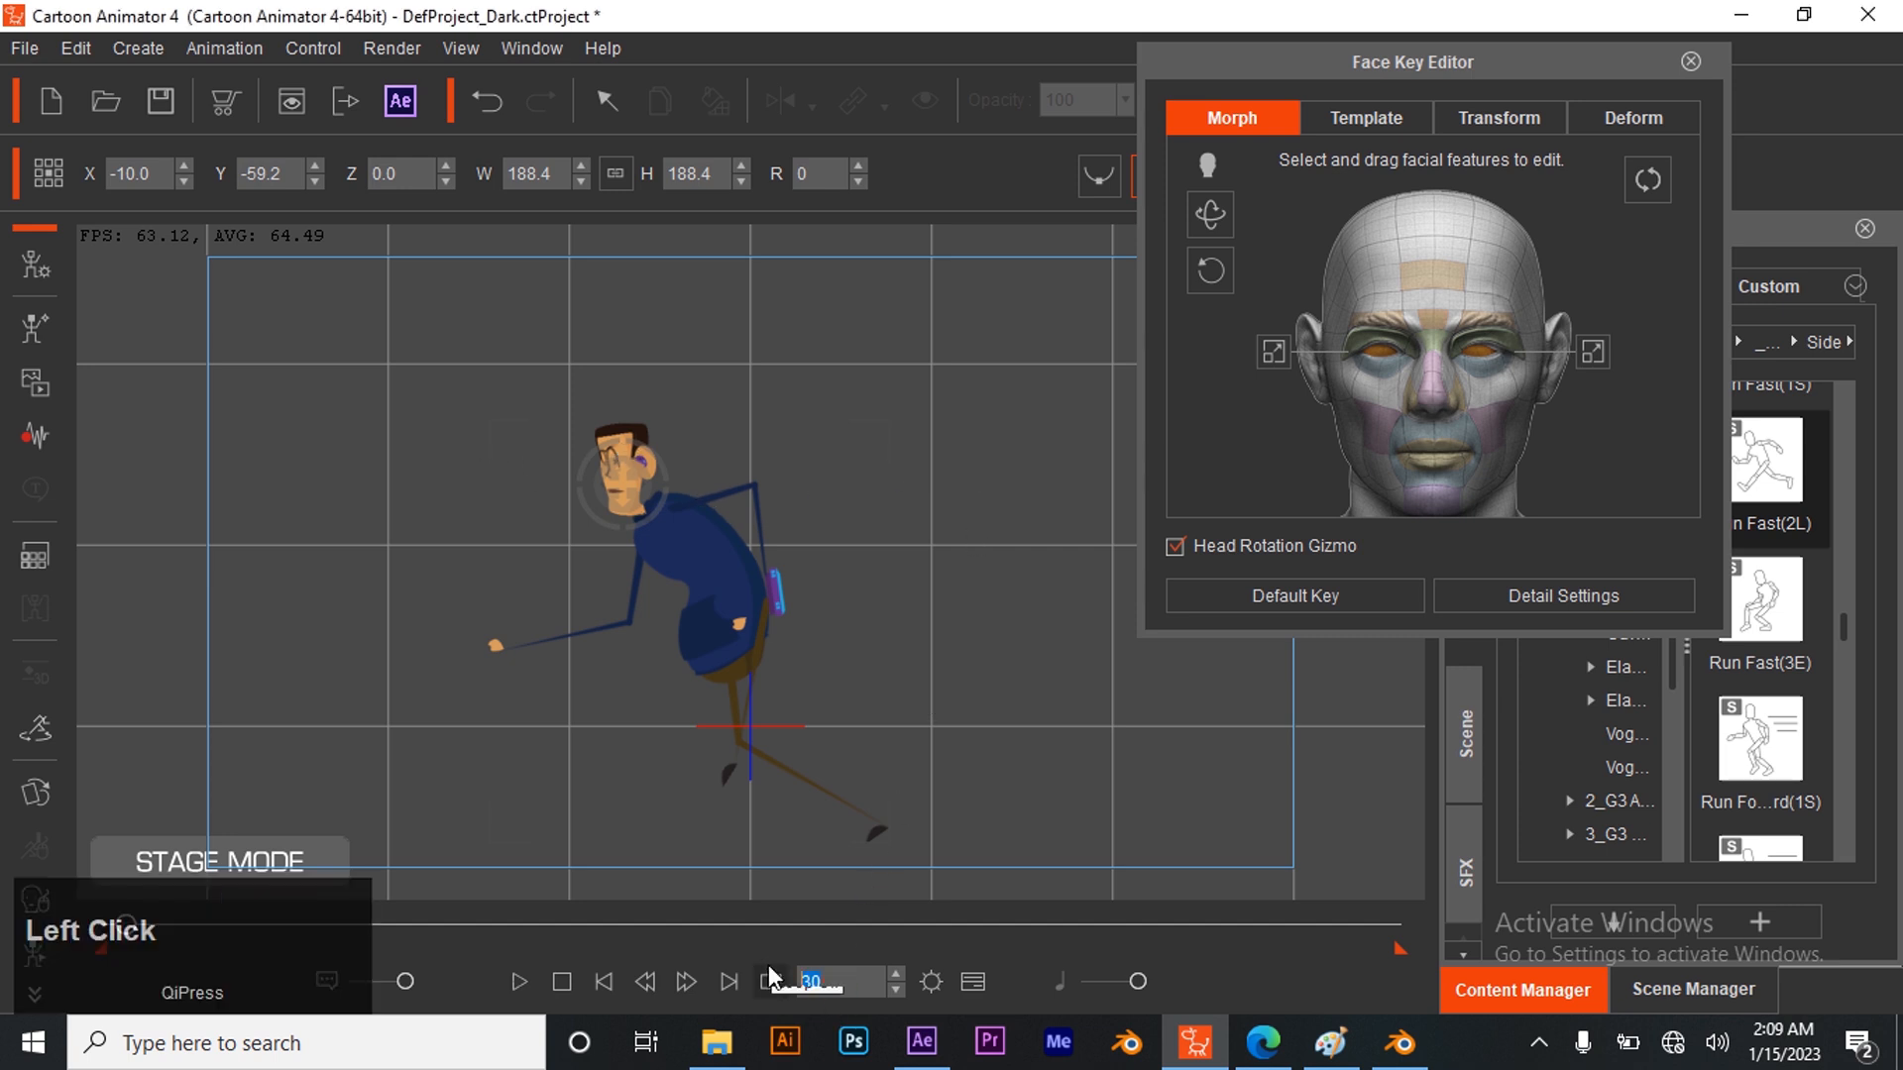
text(60)
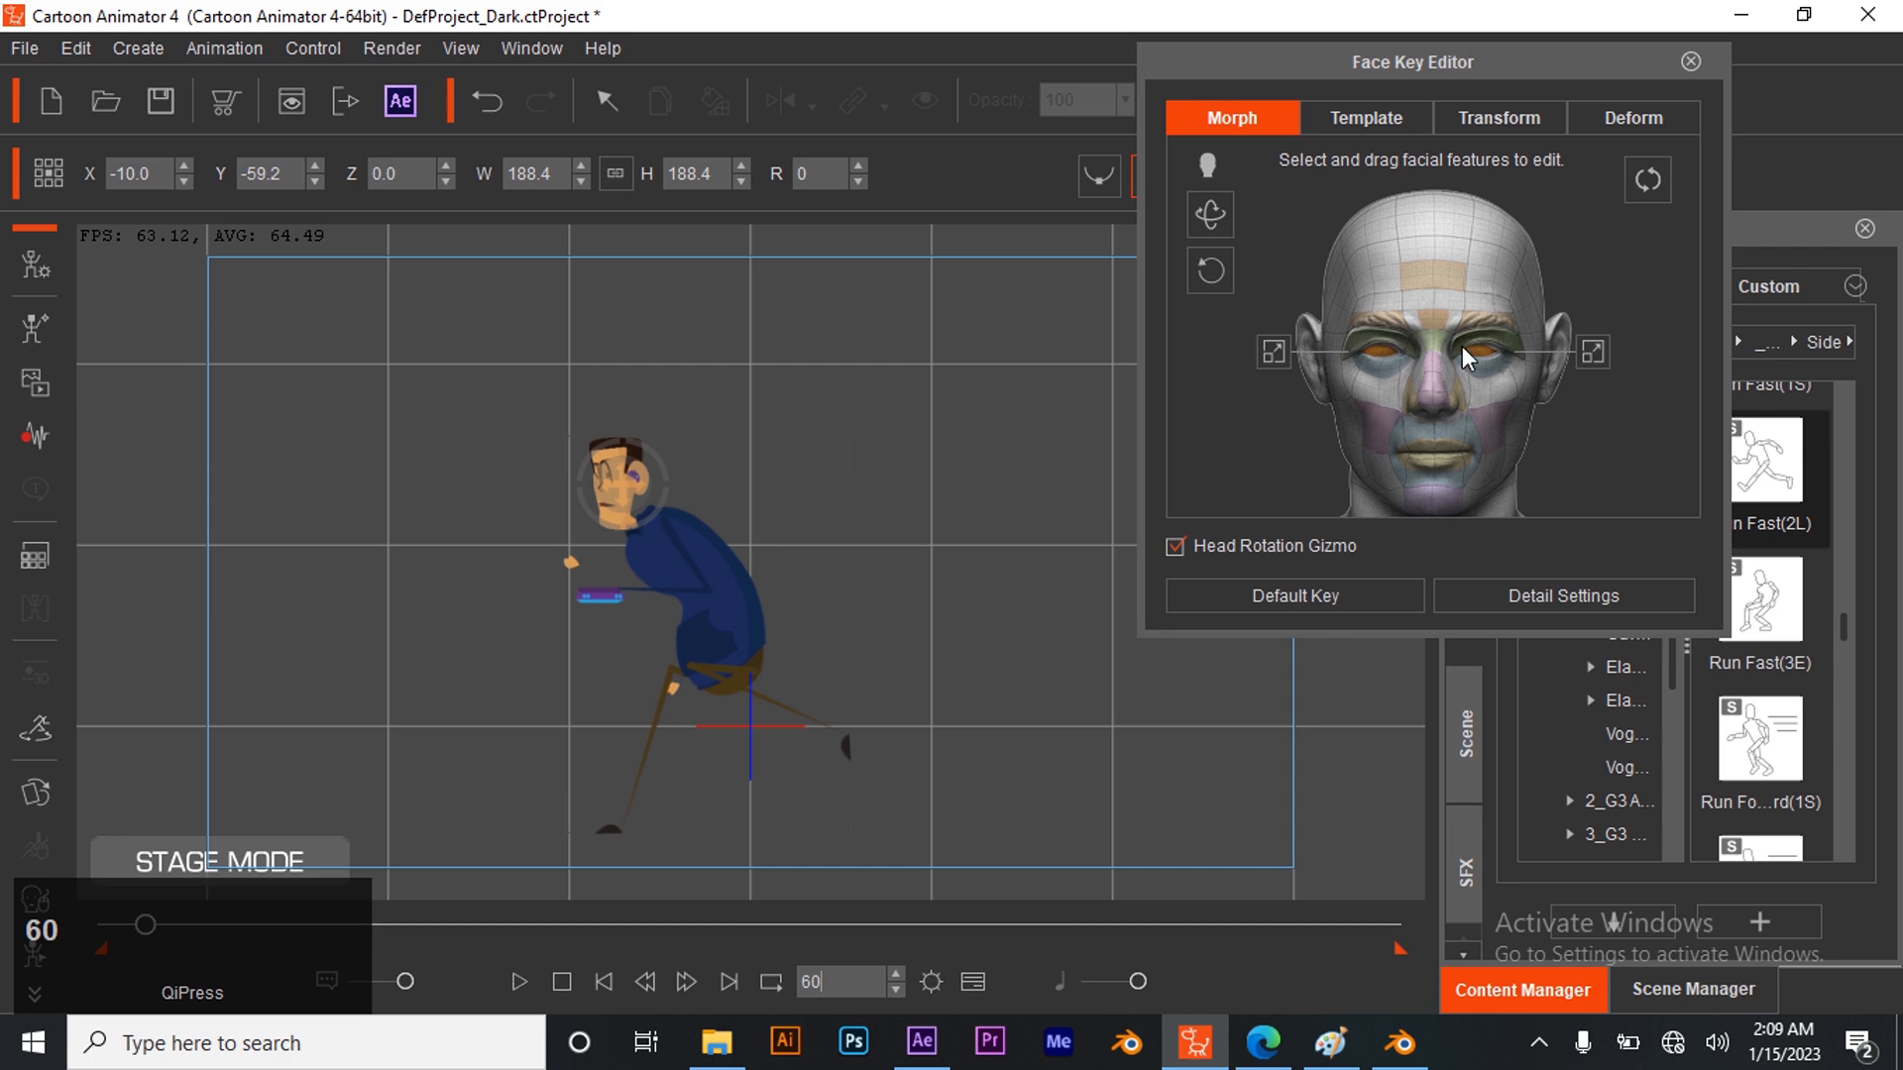
drag(1376, 349, 1300, 355)
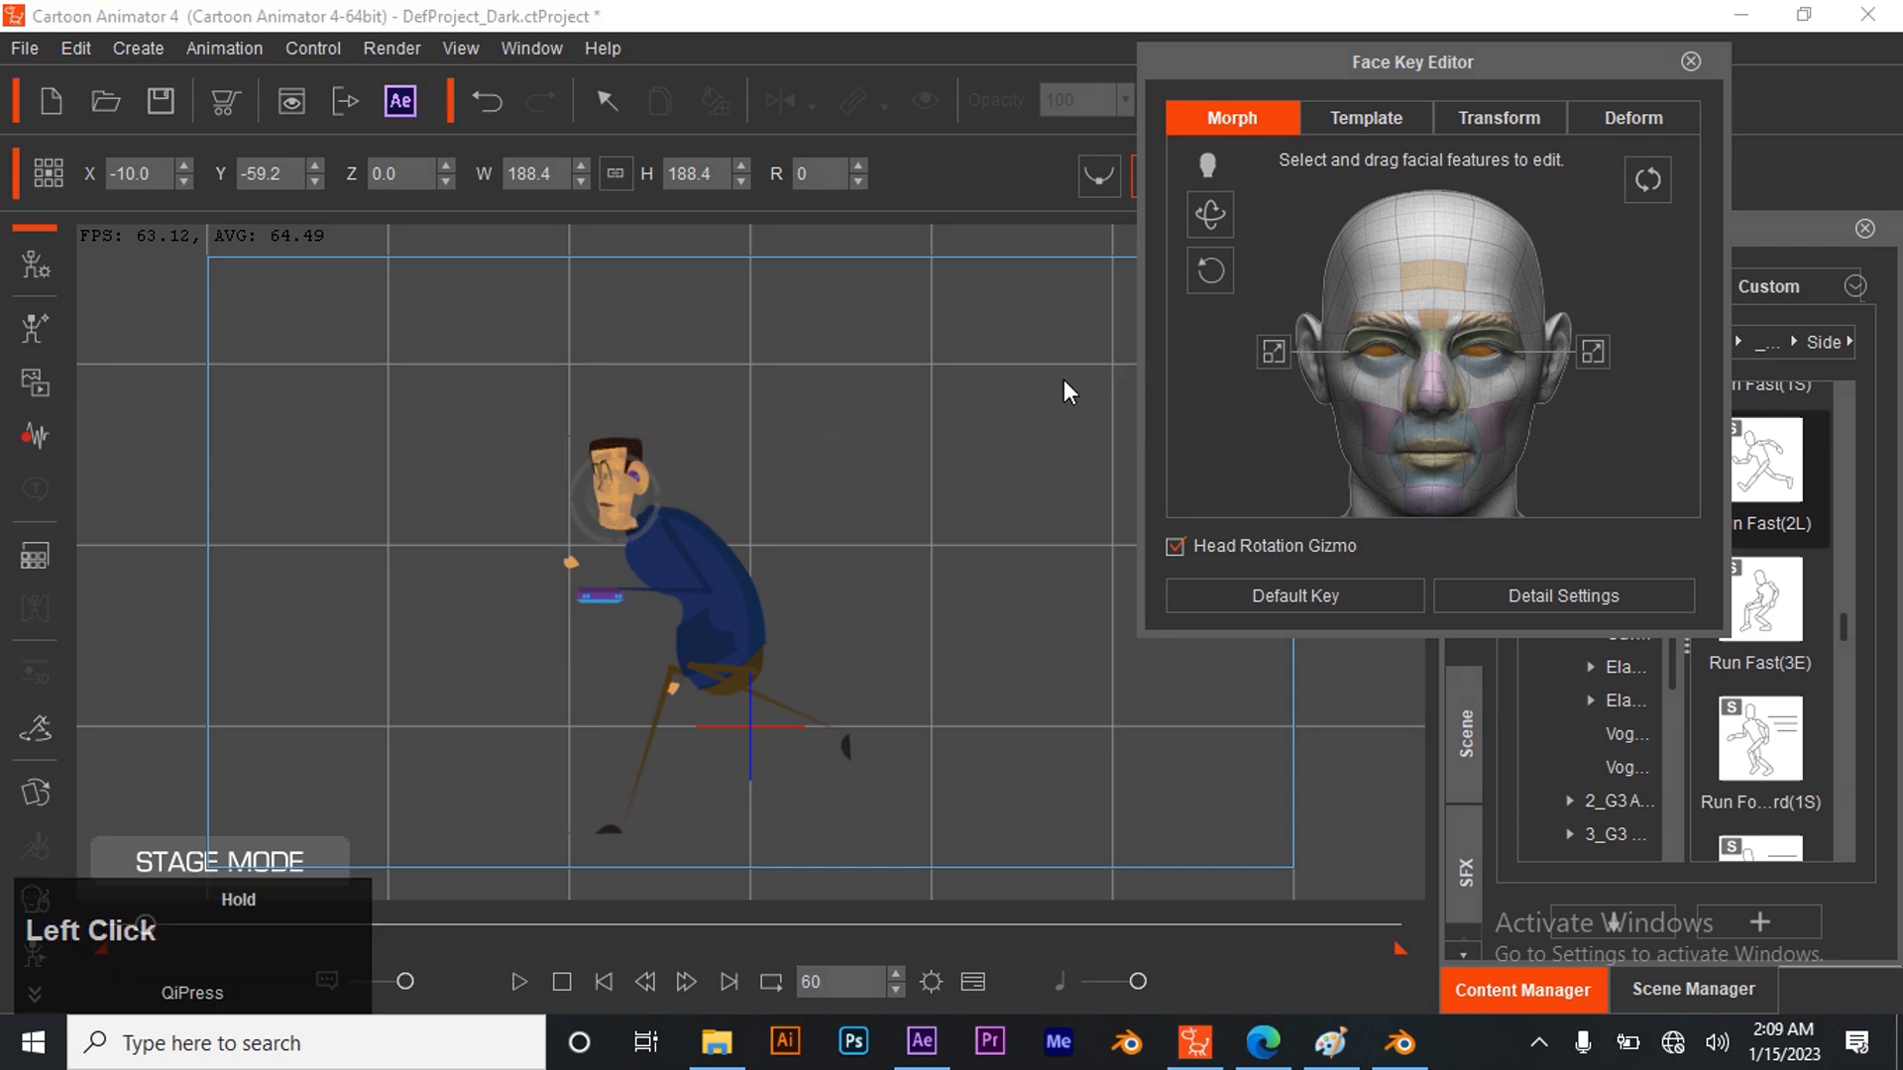
At frame 90, key the eyes by shifting the gaze back away from the running direction
double_click(840, 976)
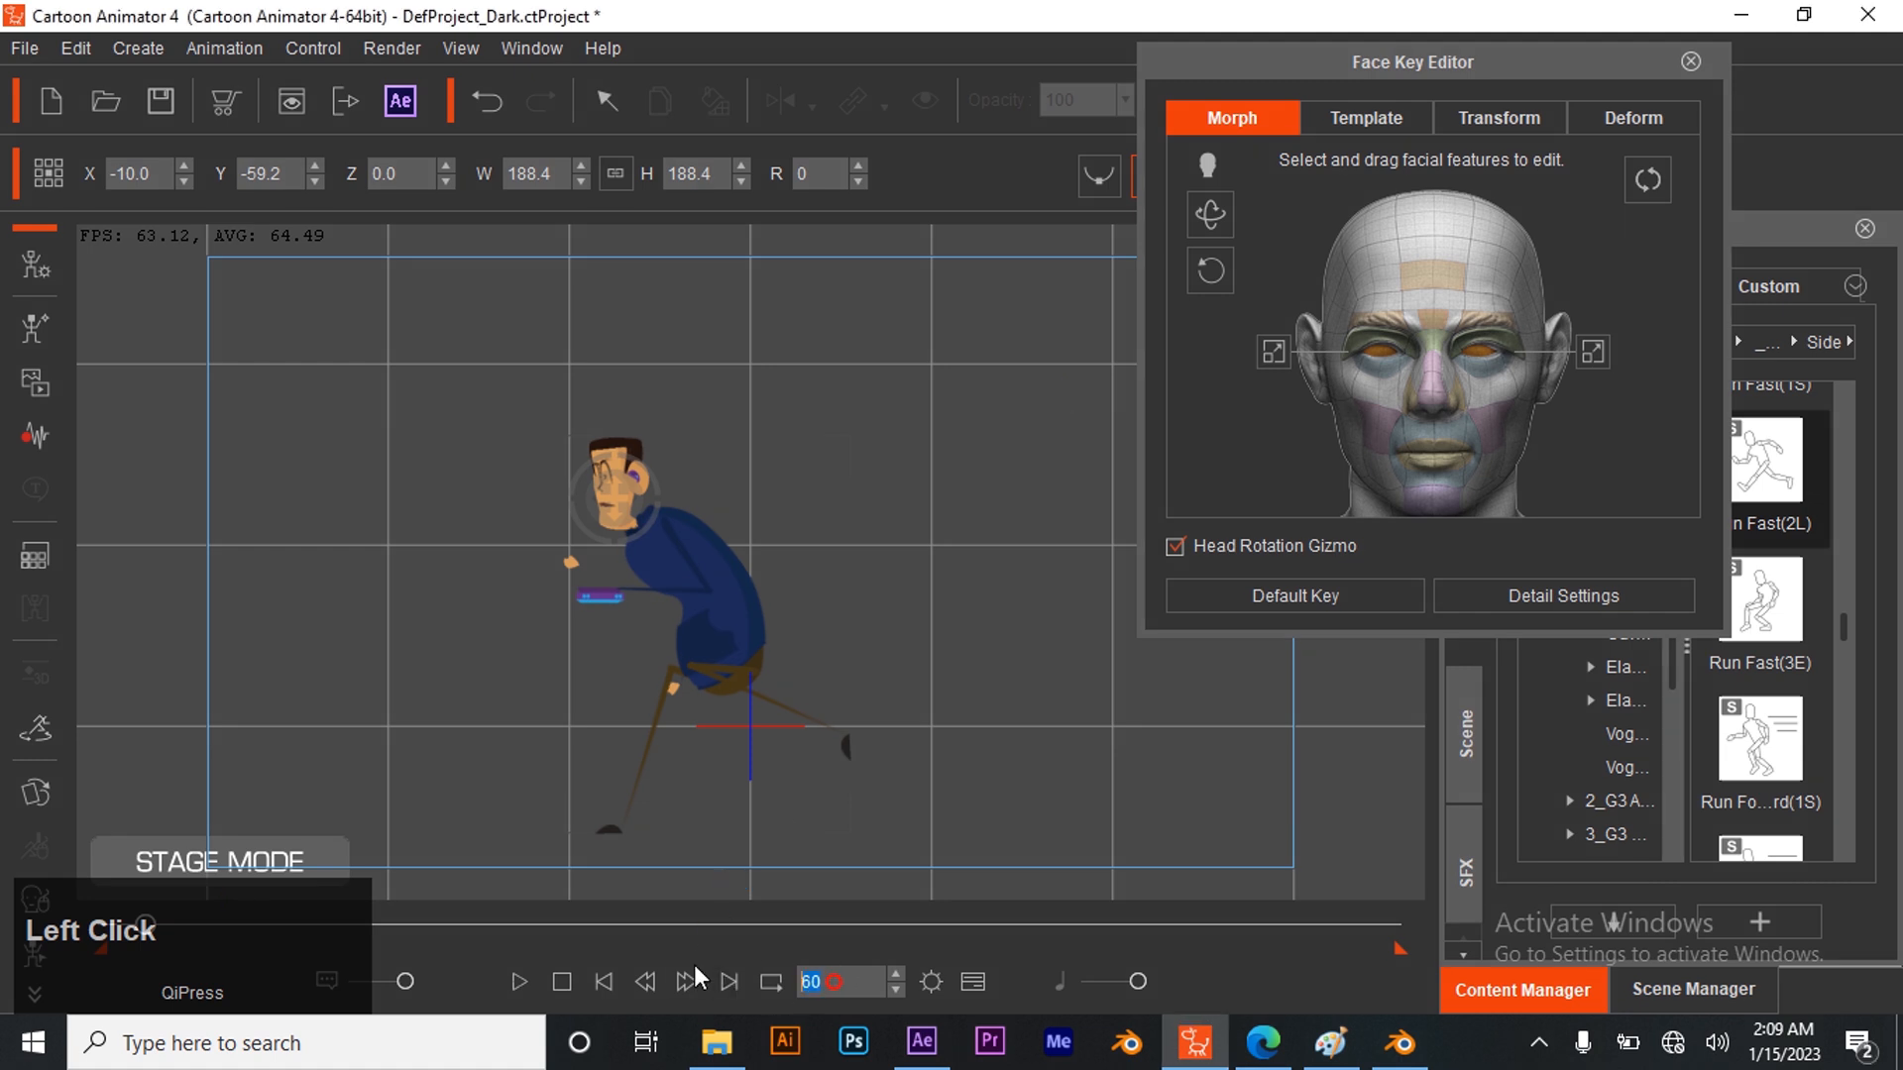
text(90)
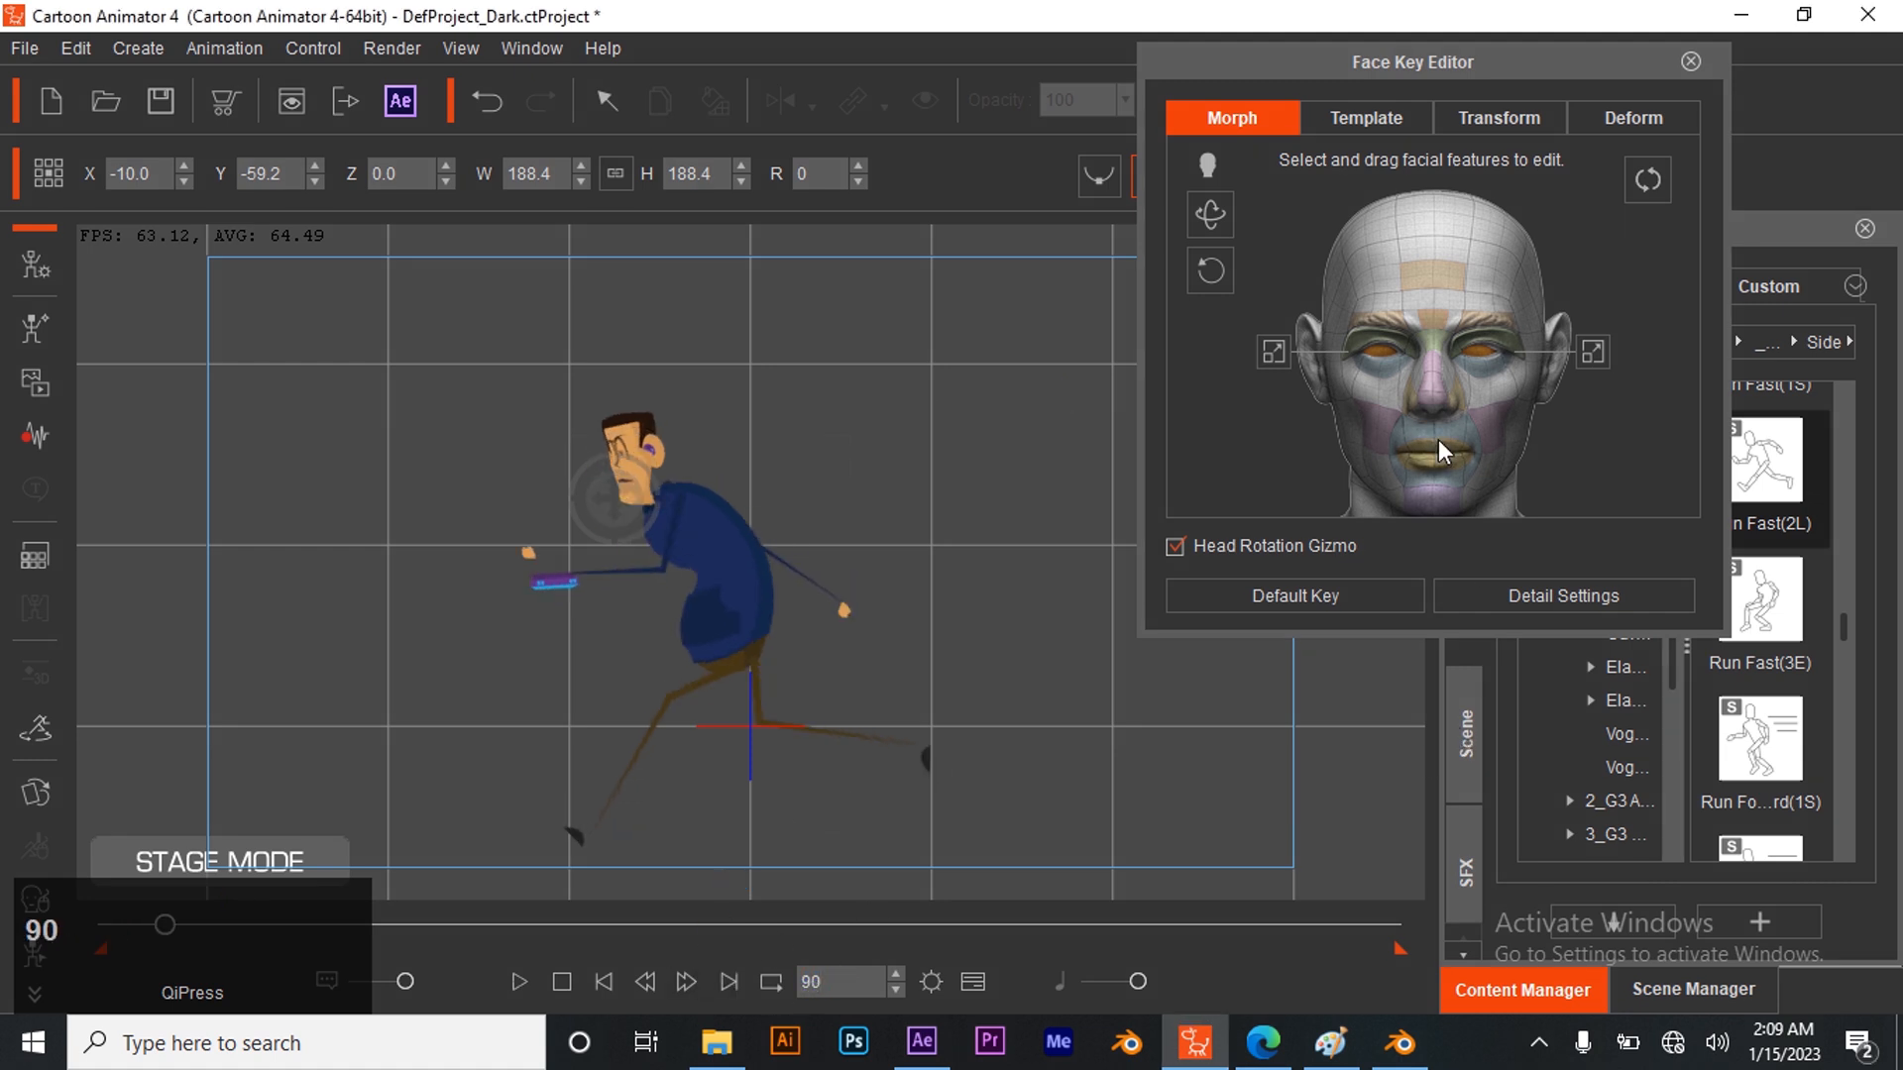
drag(1388, 352, 1453, 358)
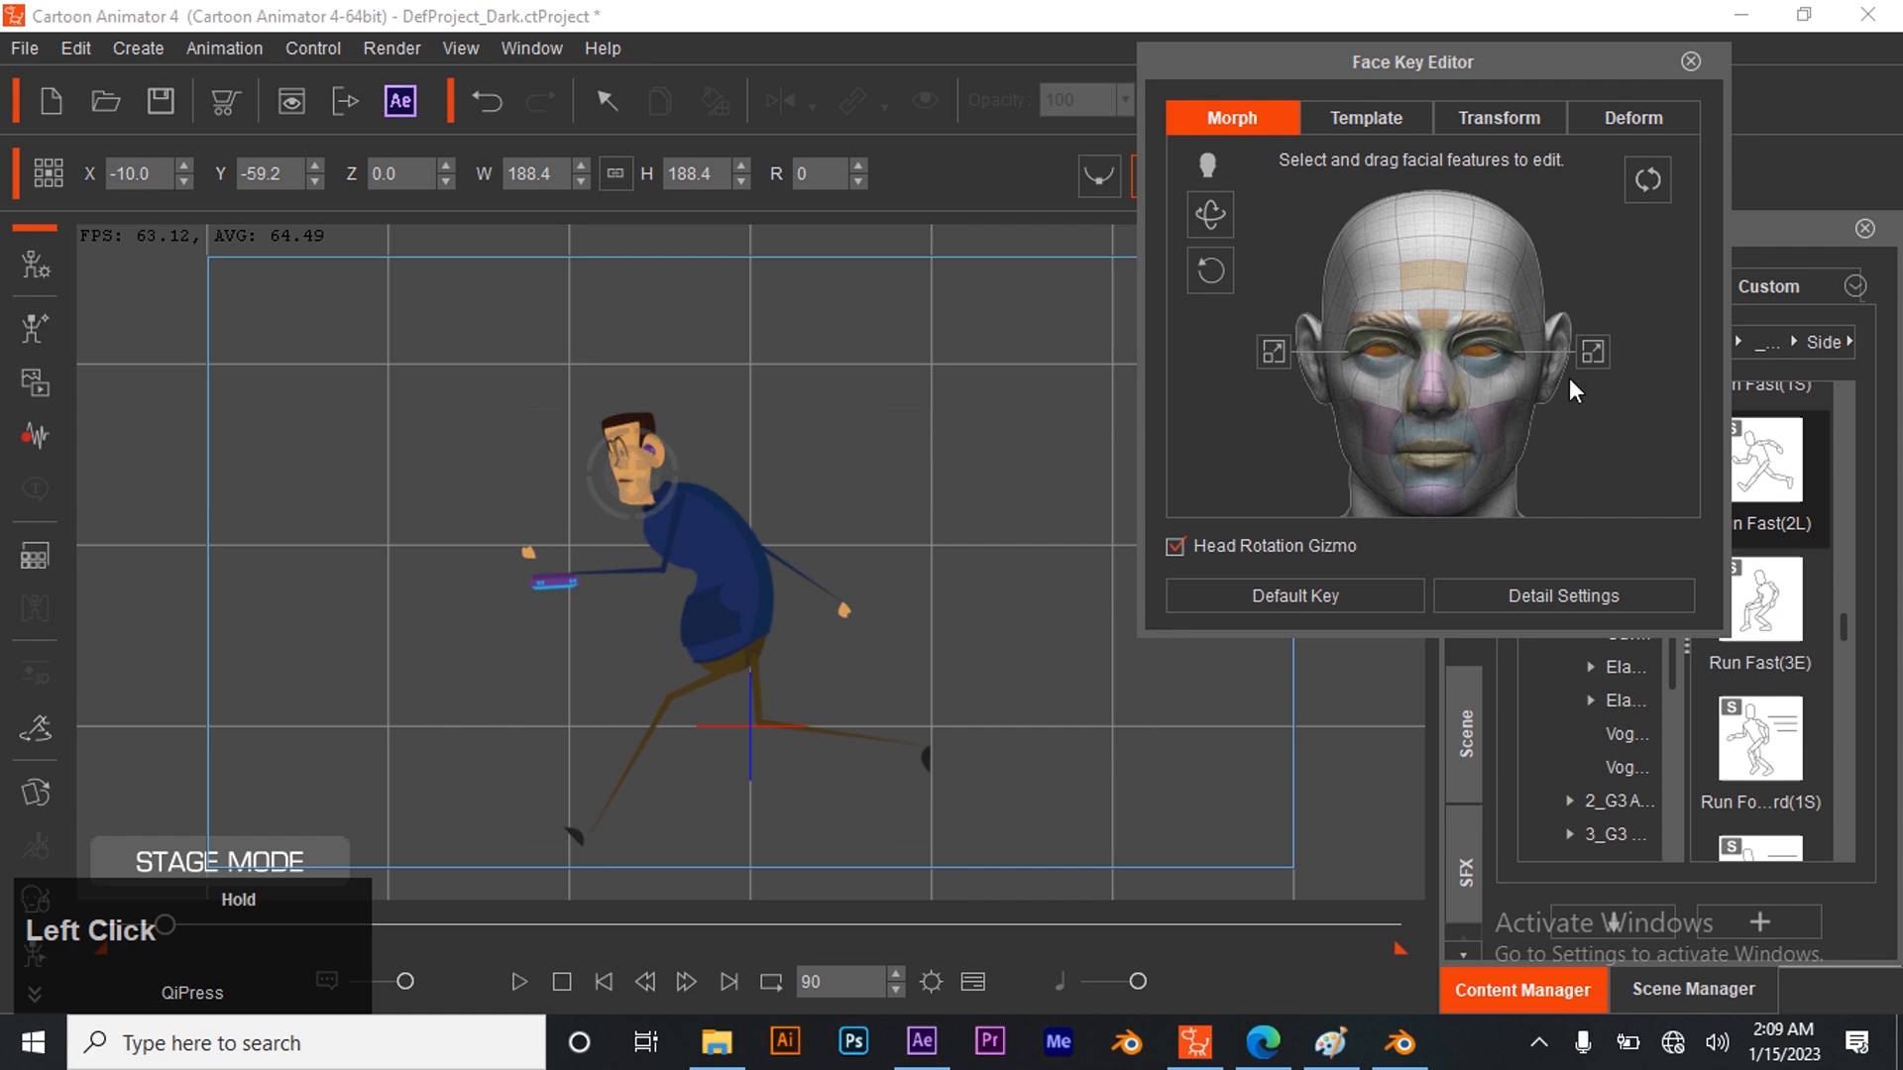
Step through the frames after 90 to find the run's end pose and place the playhead at frame 97
click(894, 974)
click(894, 975)
click(895, 975)
click(895, 974)
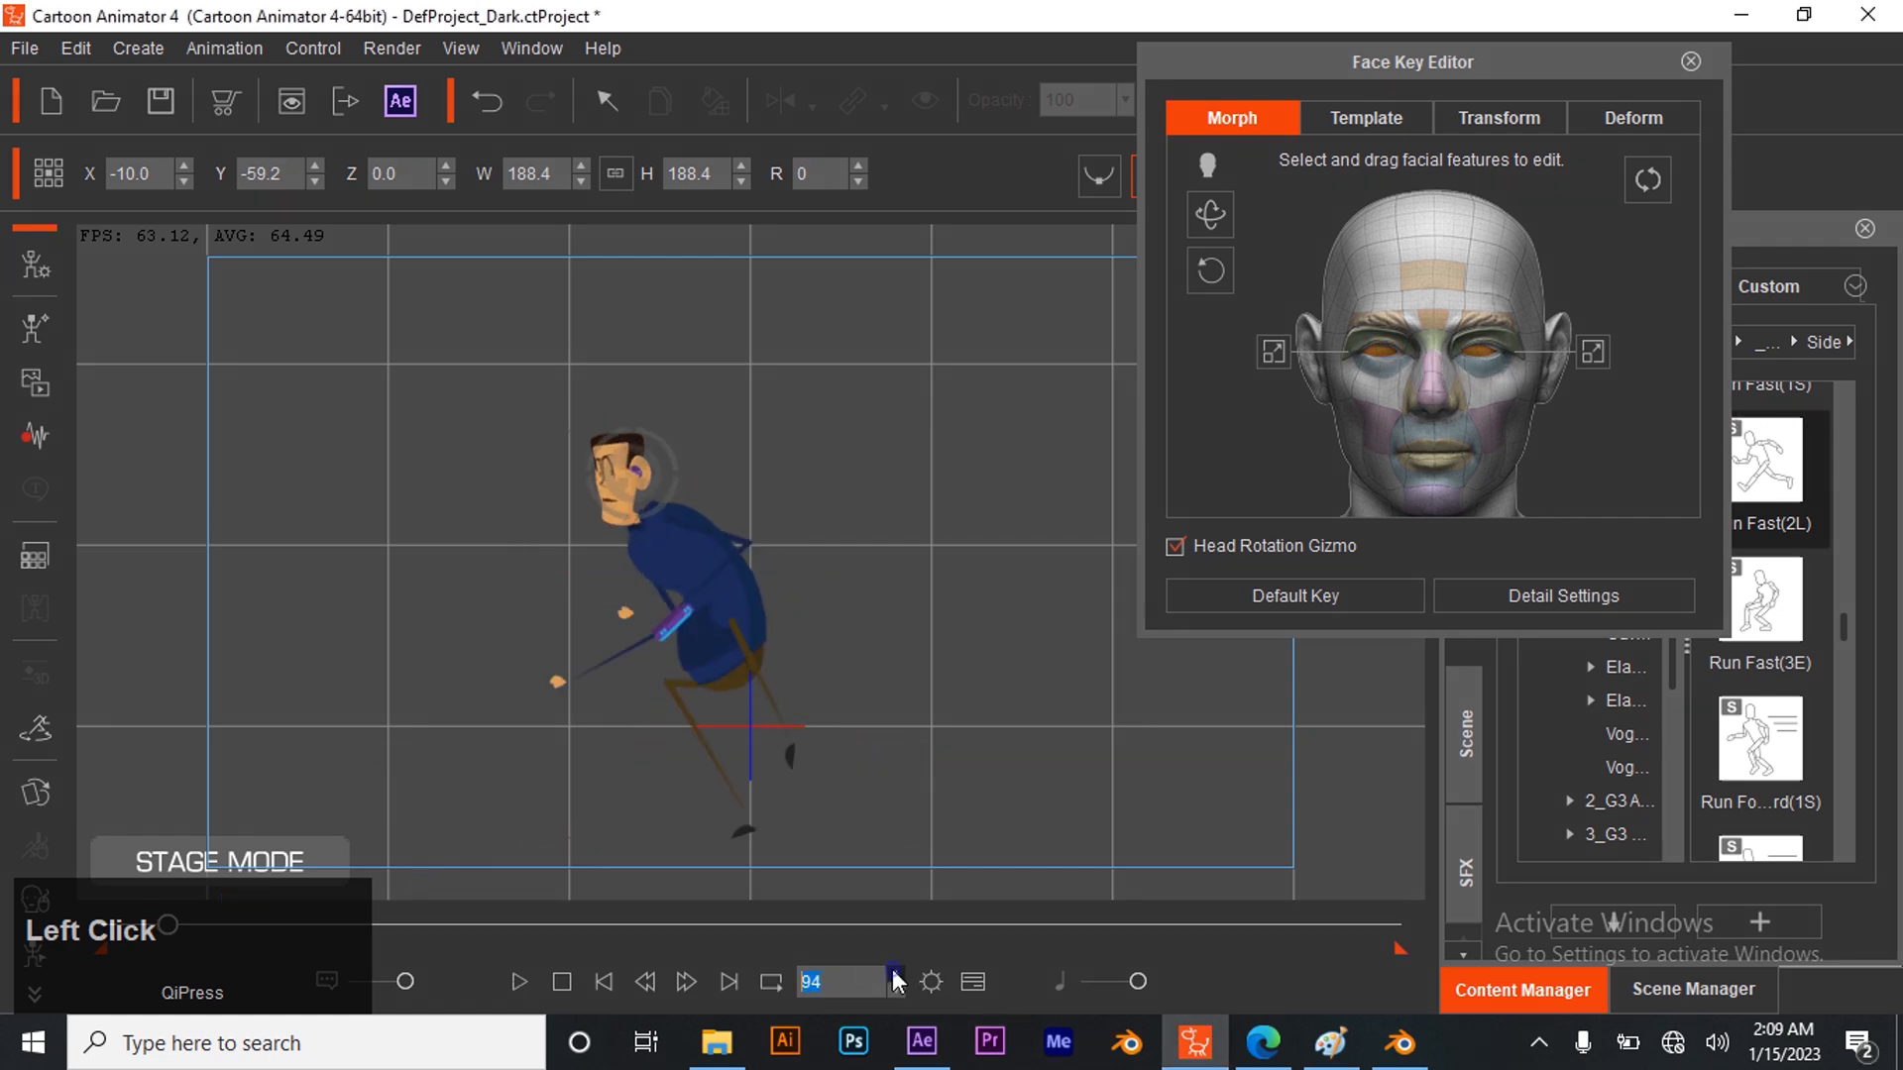
click(894, 974)
click(895, 974)
click(894, 975)
click(895, 975)
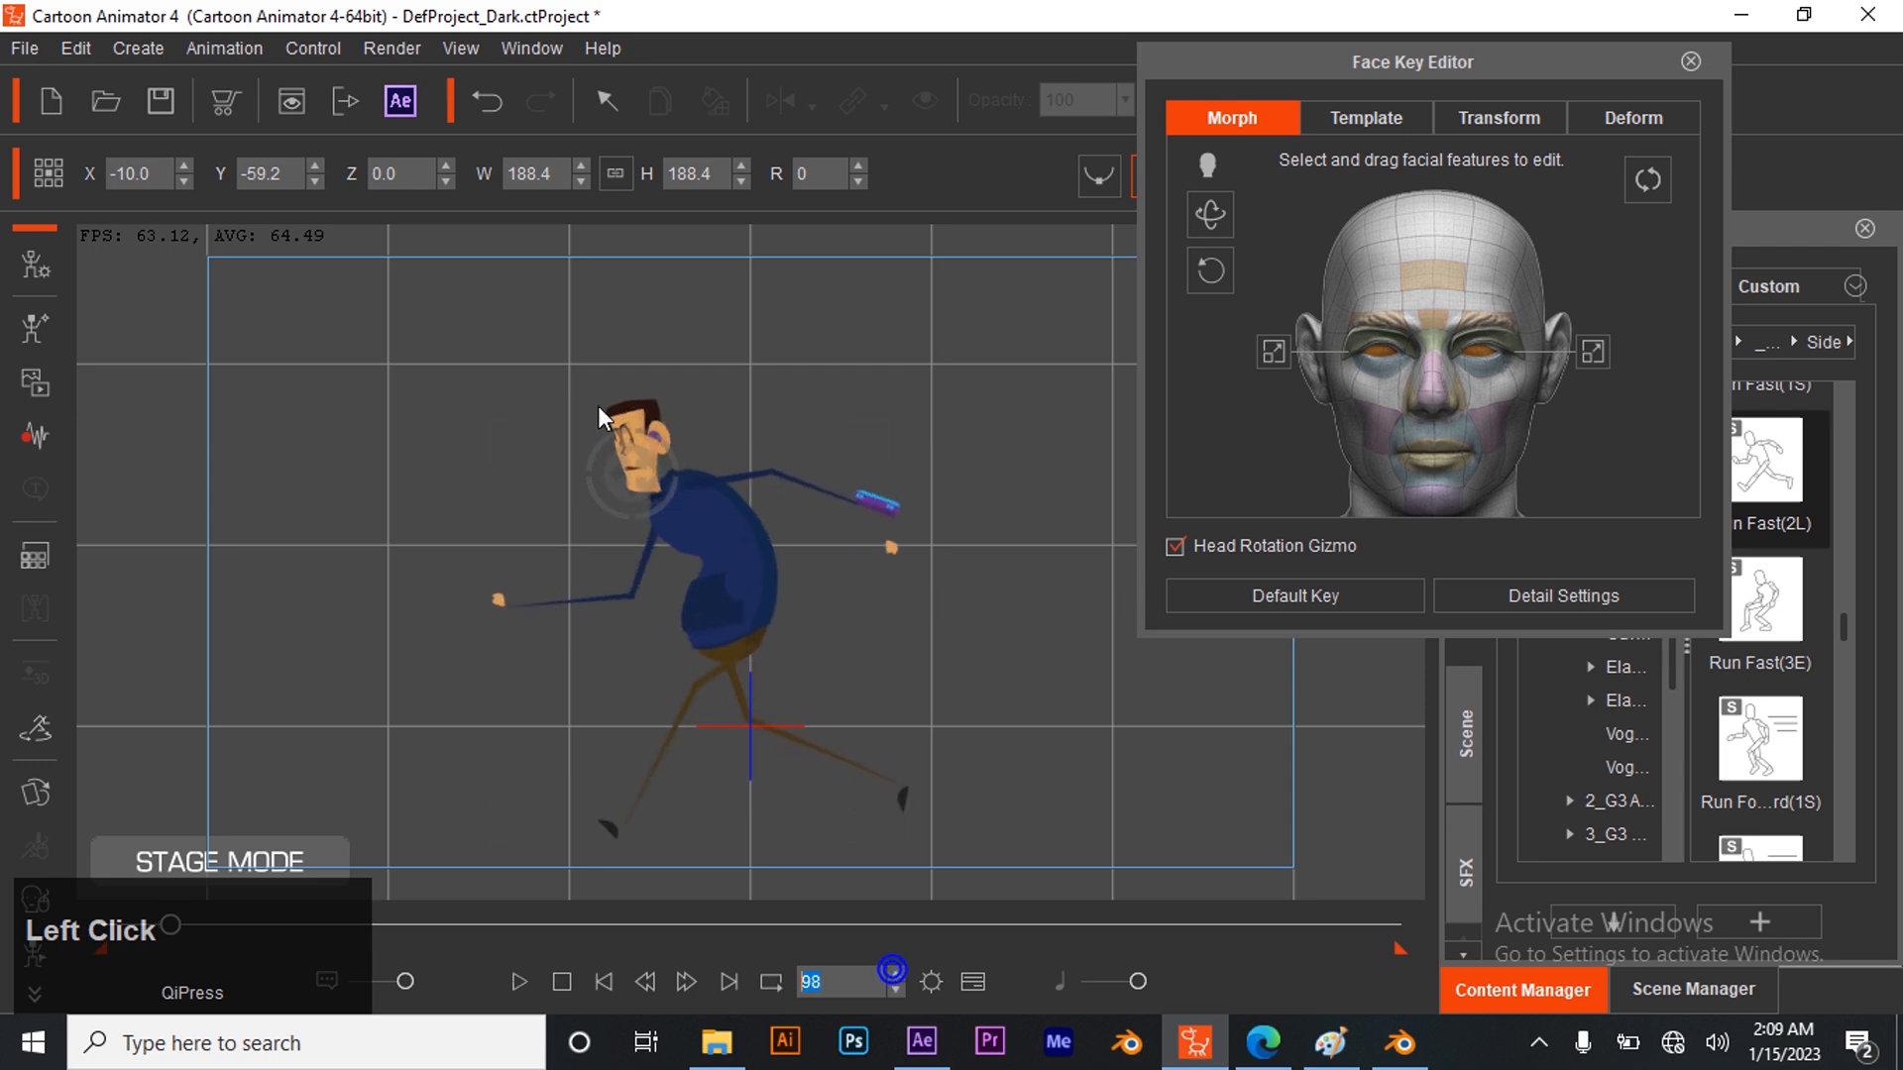
click(895, 991)
Set the project length to a total of 97 frames in the project settings
click(931, 981)
drag(606, 446, 536, 442)
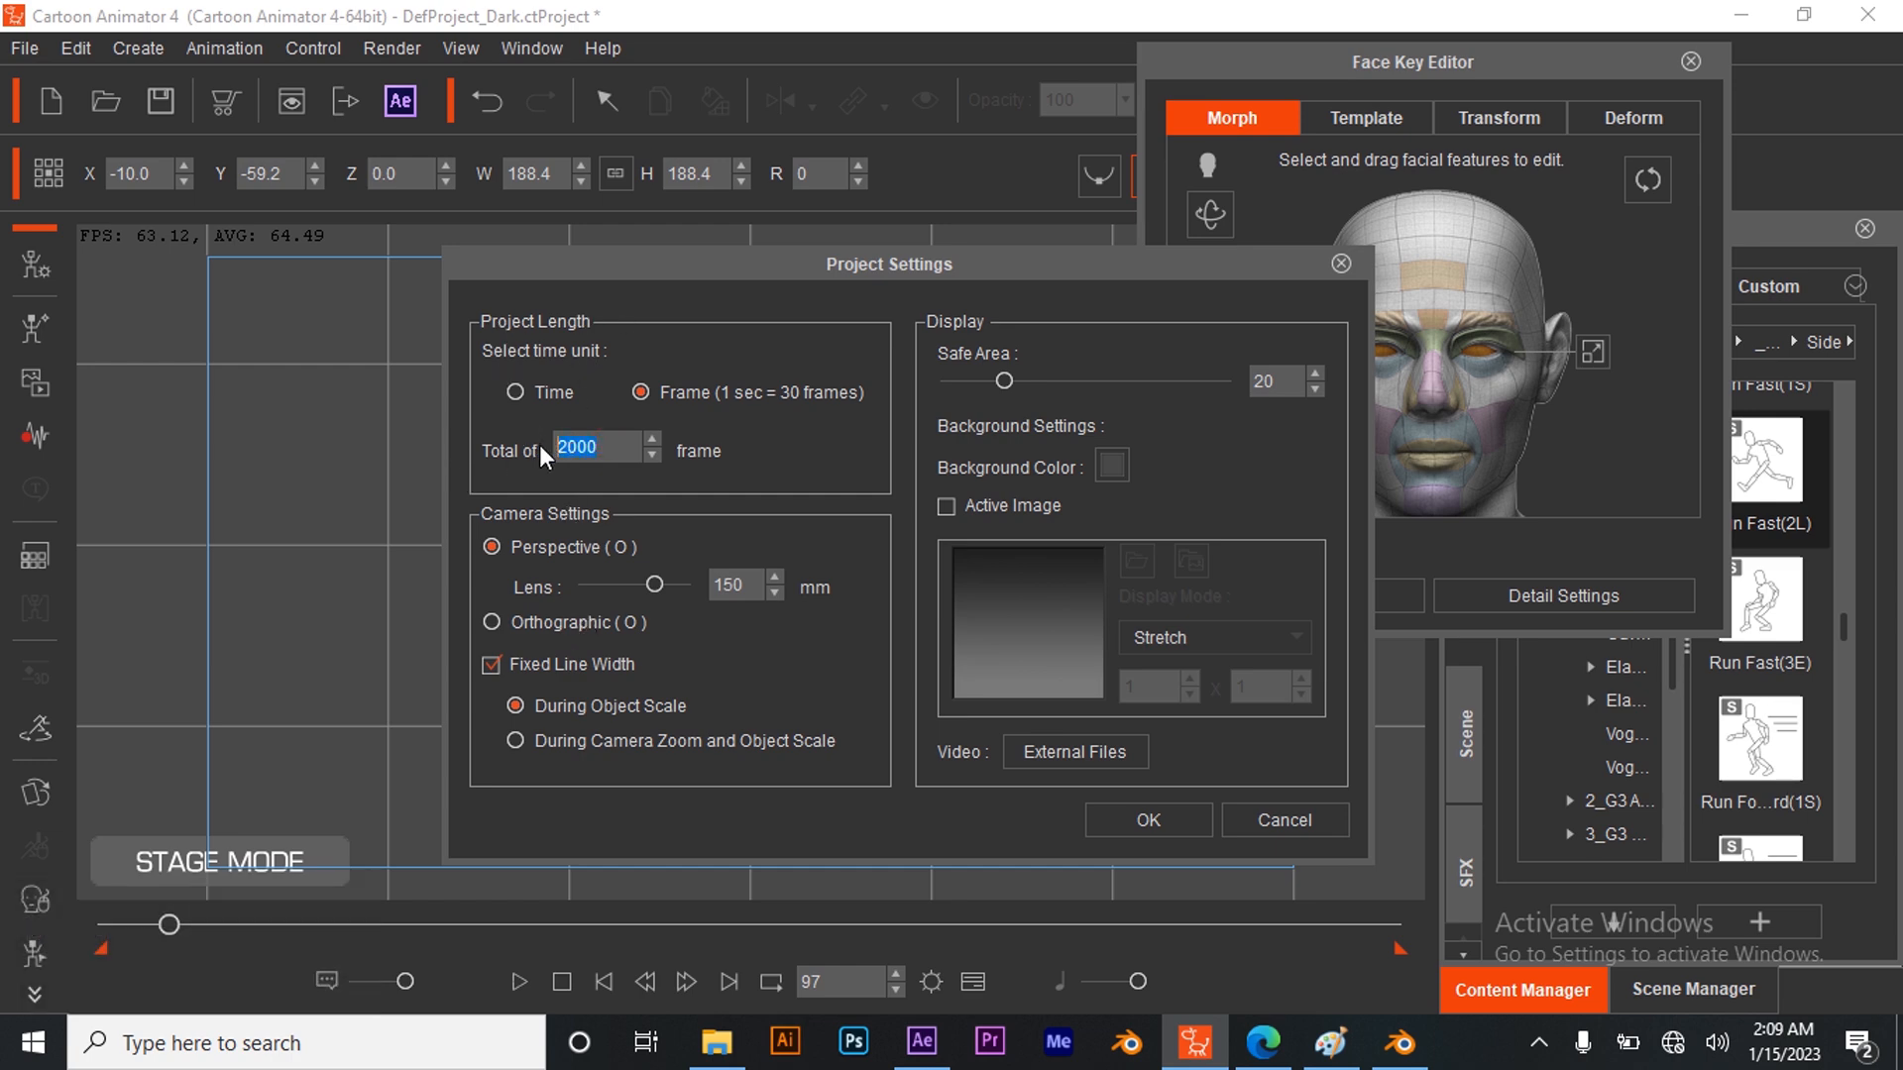
text(97)
click(1150, 823)
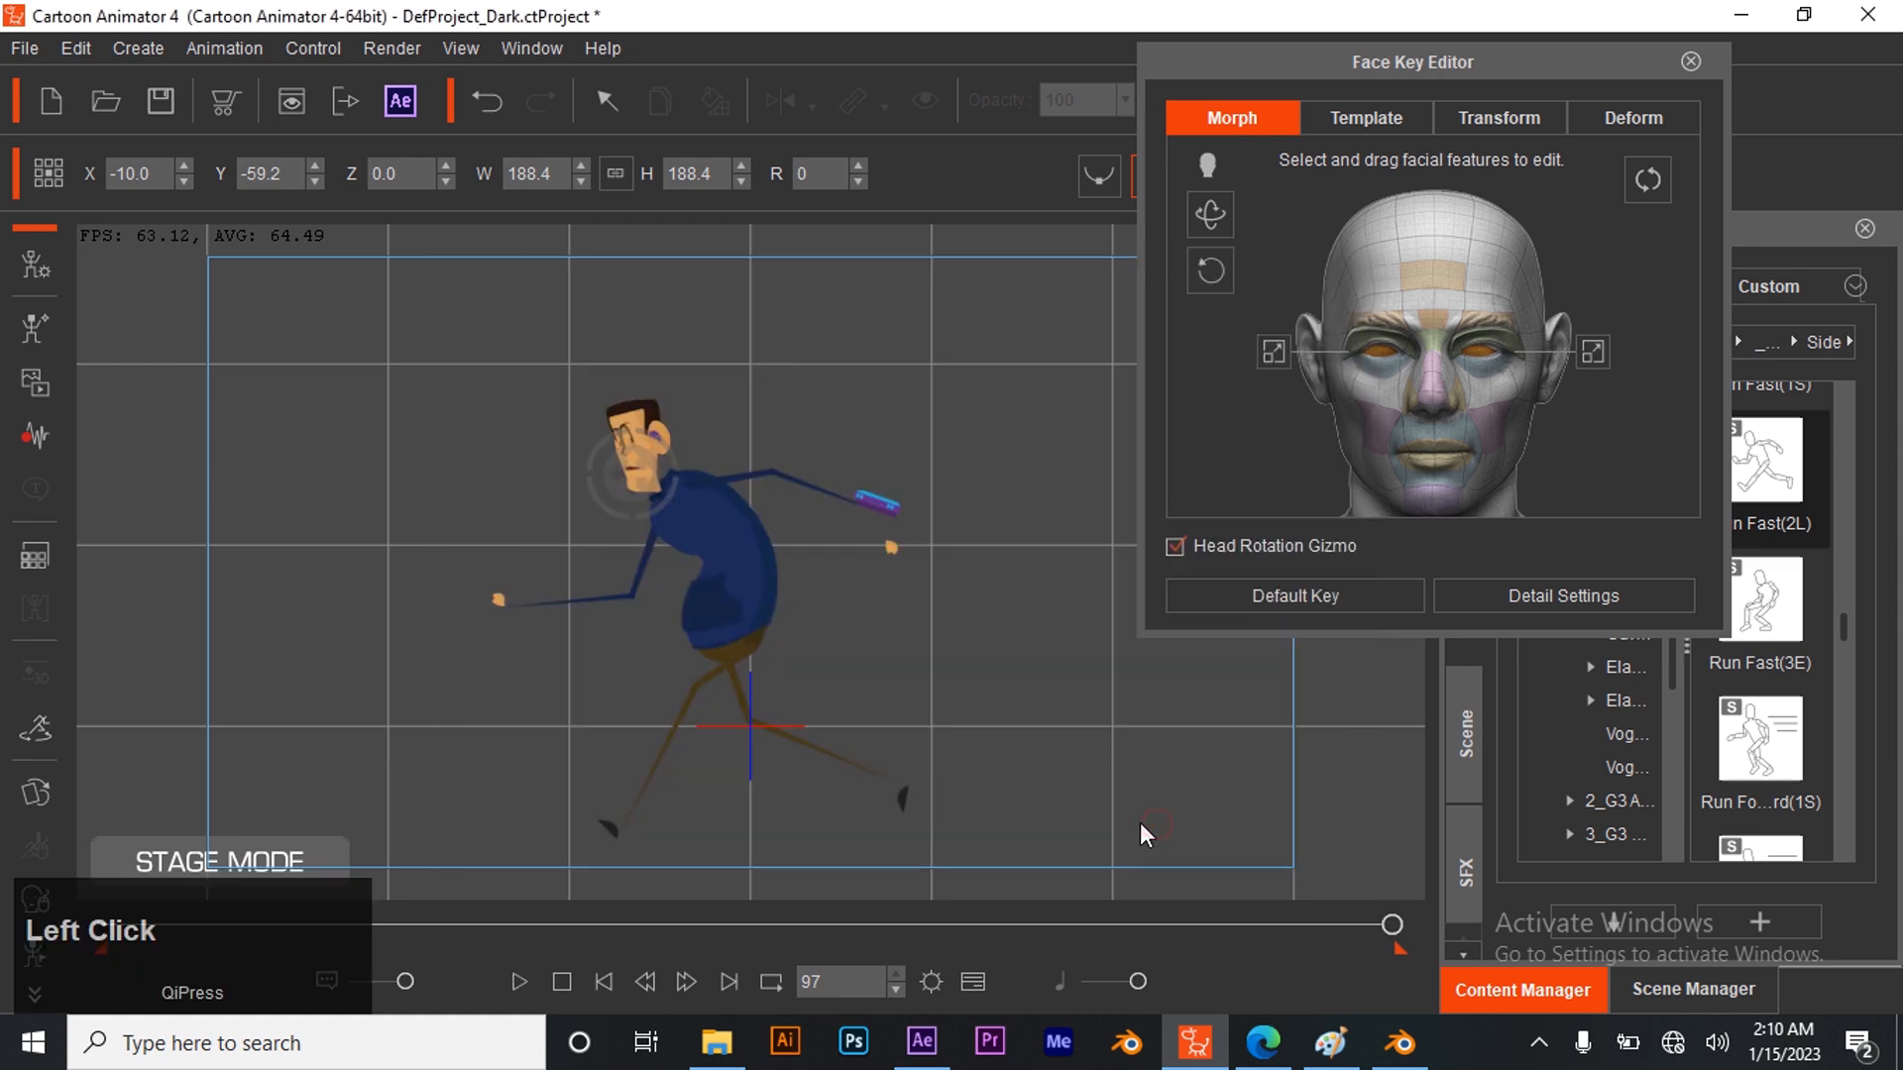
Play back the running animation, close the Face Key Editor, and preview the run again
click(516, 982)
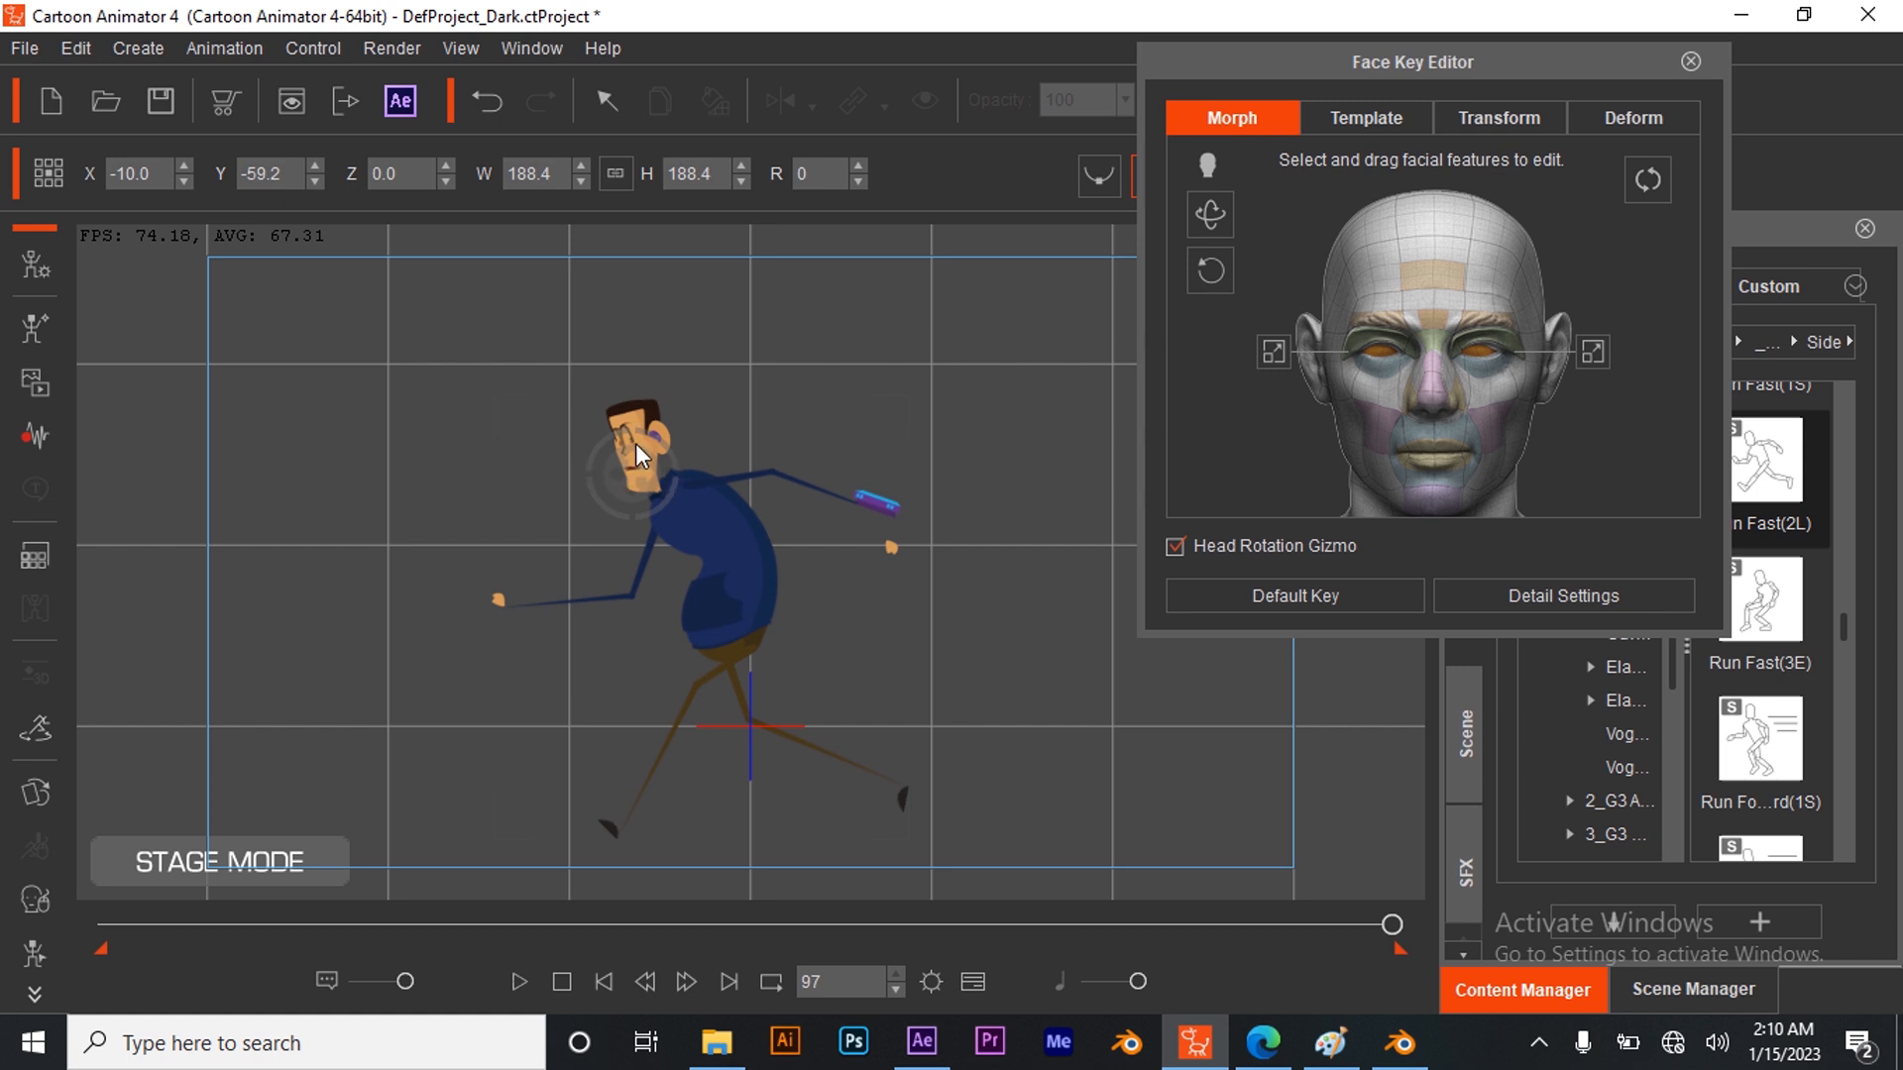
click(1690, 61)
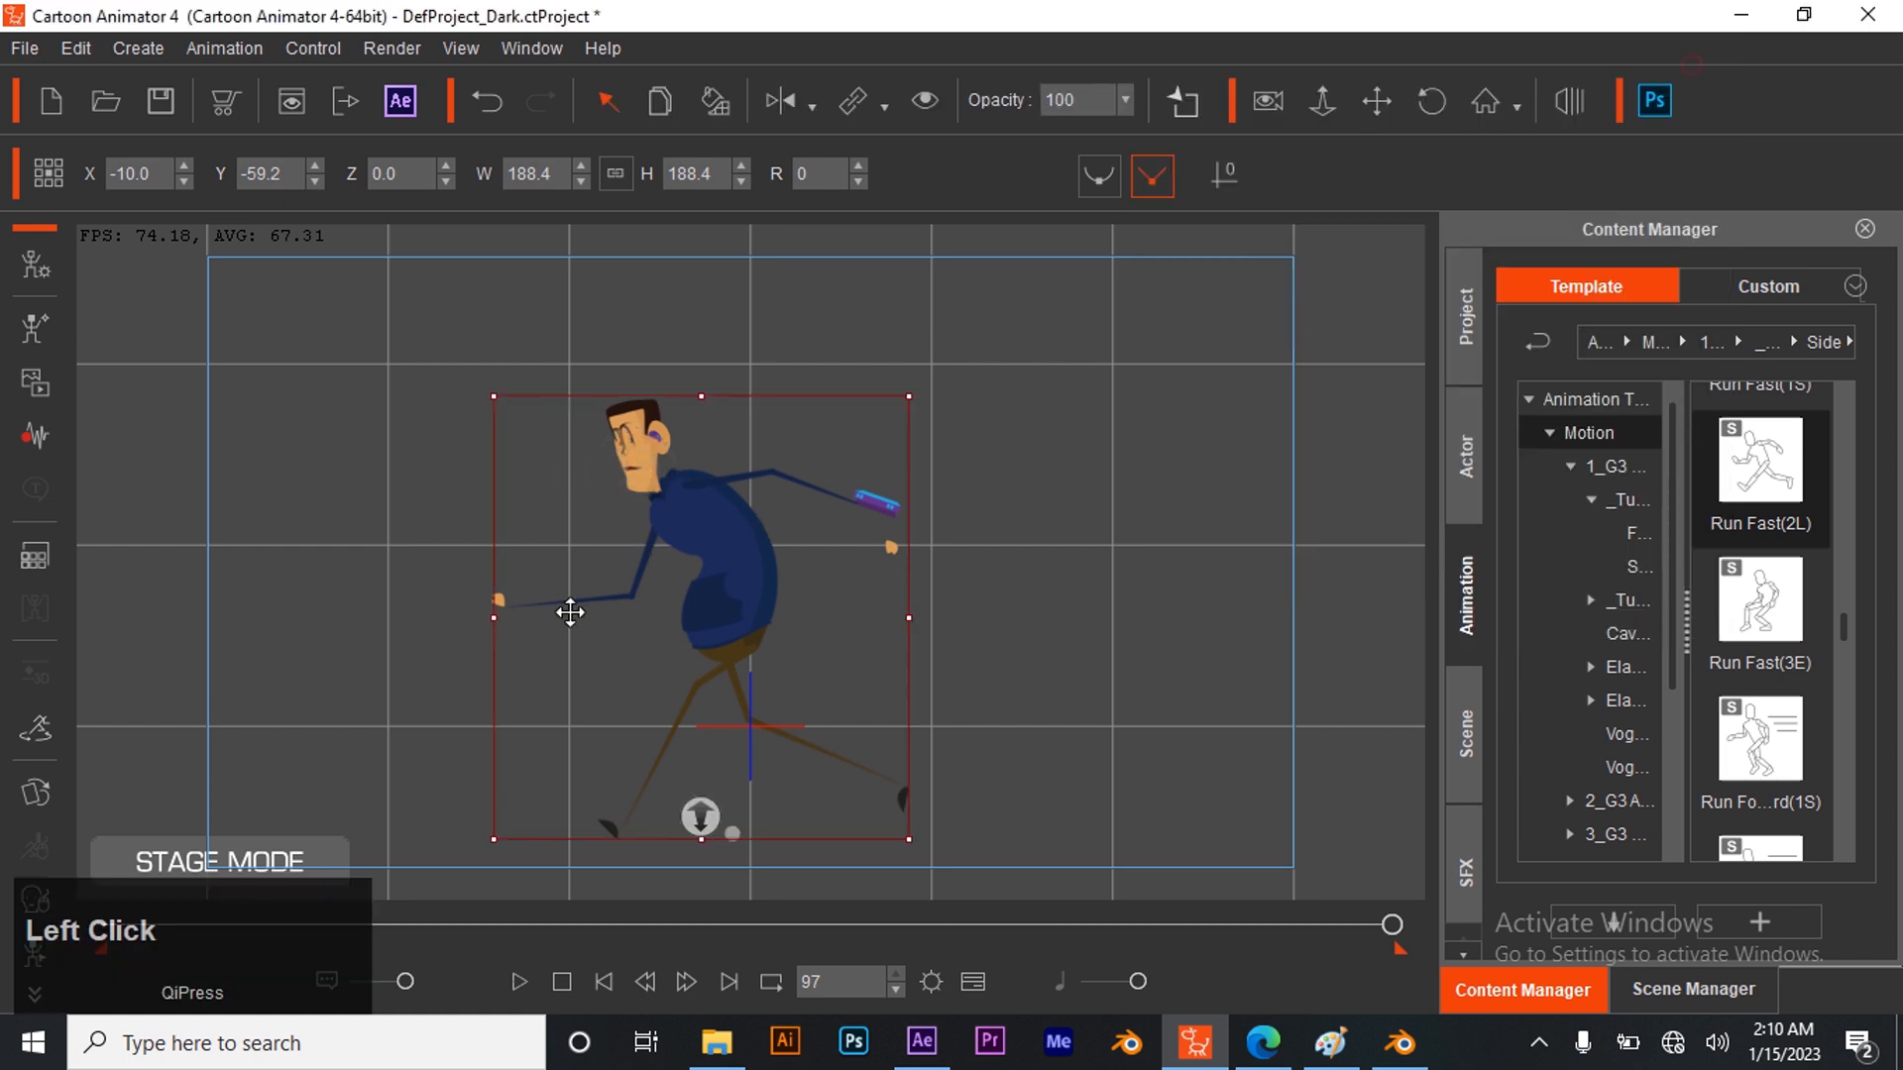
click(519, 982)
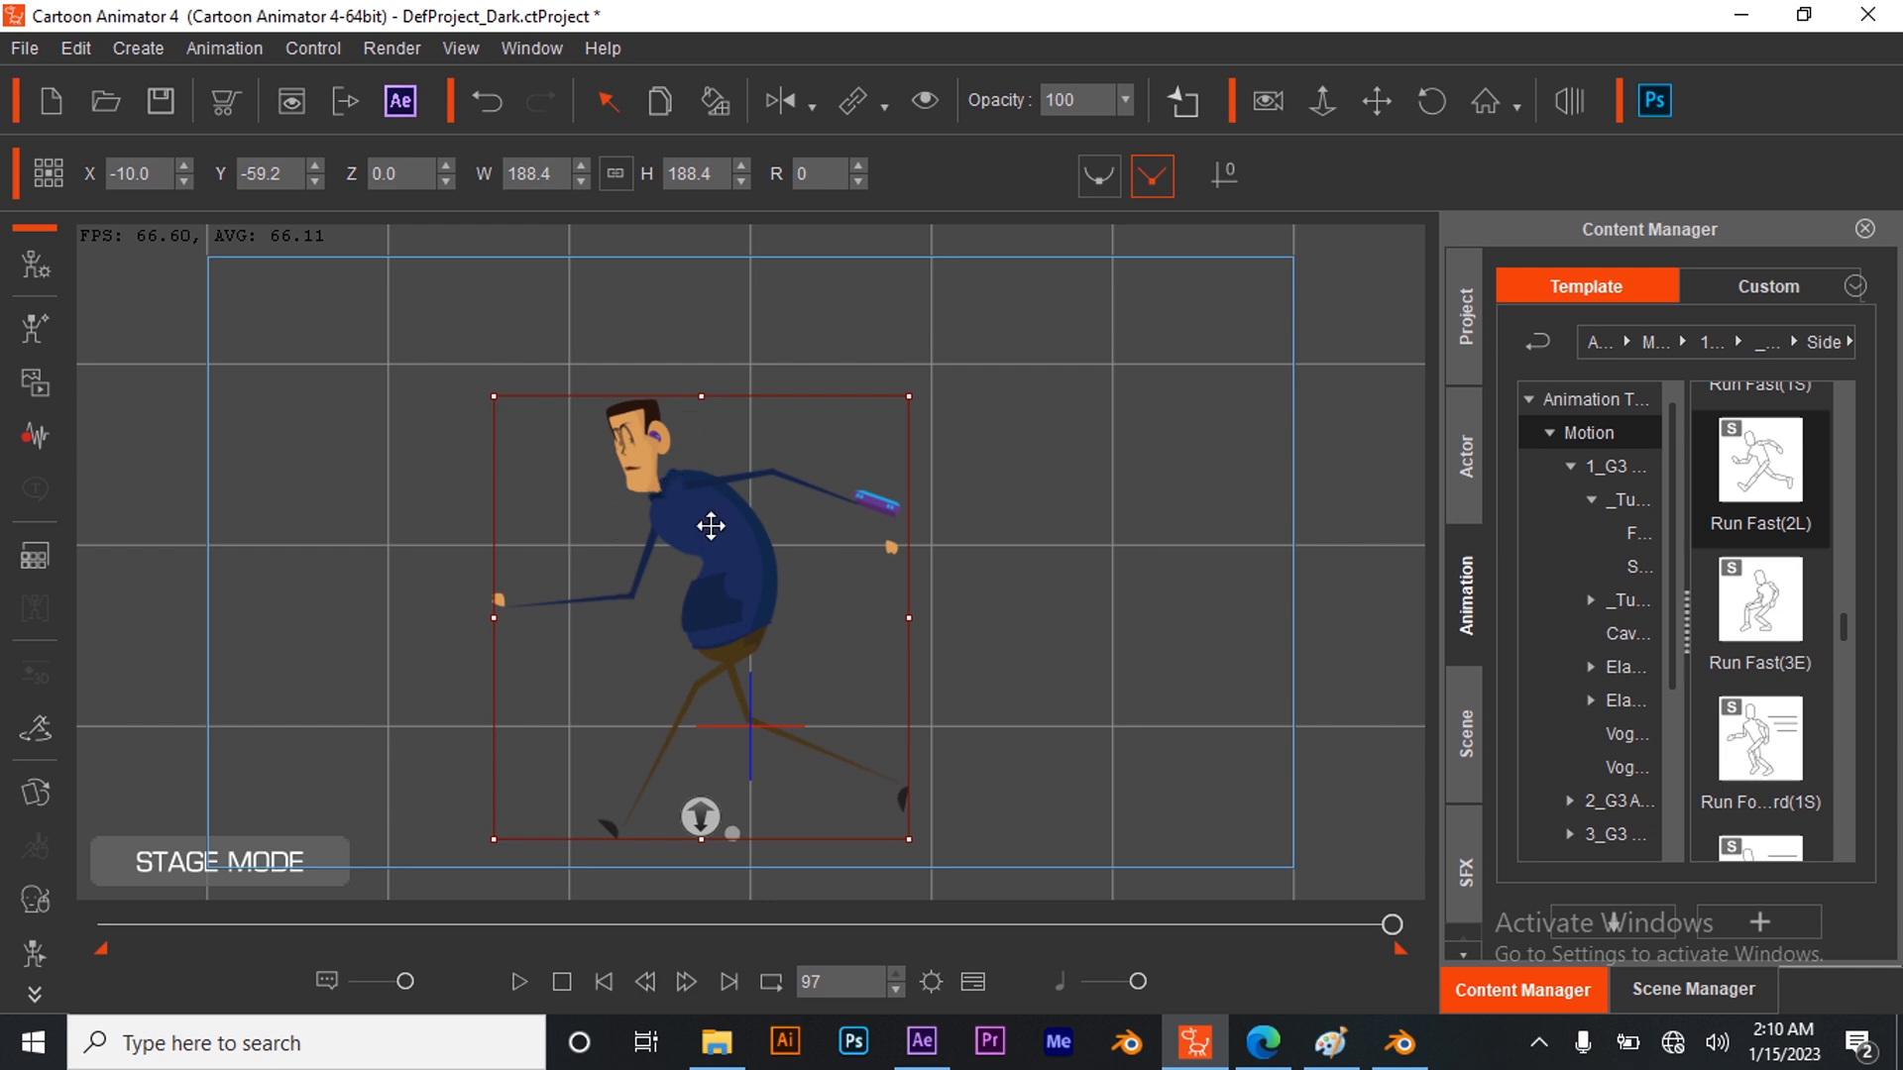
Start saving the project and create and open a new folder named "characters ani" inside the Countdown movie folder
click(24, 49)
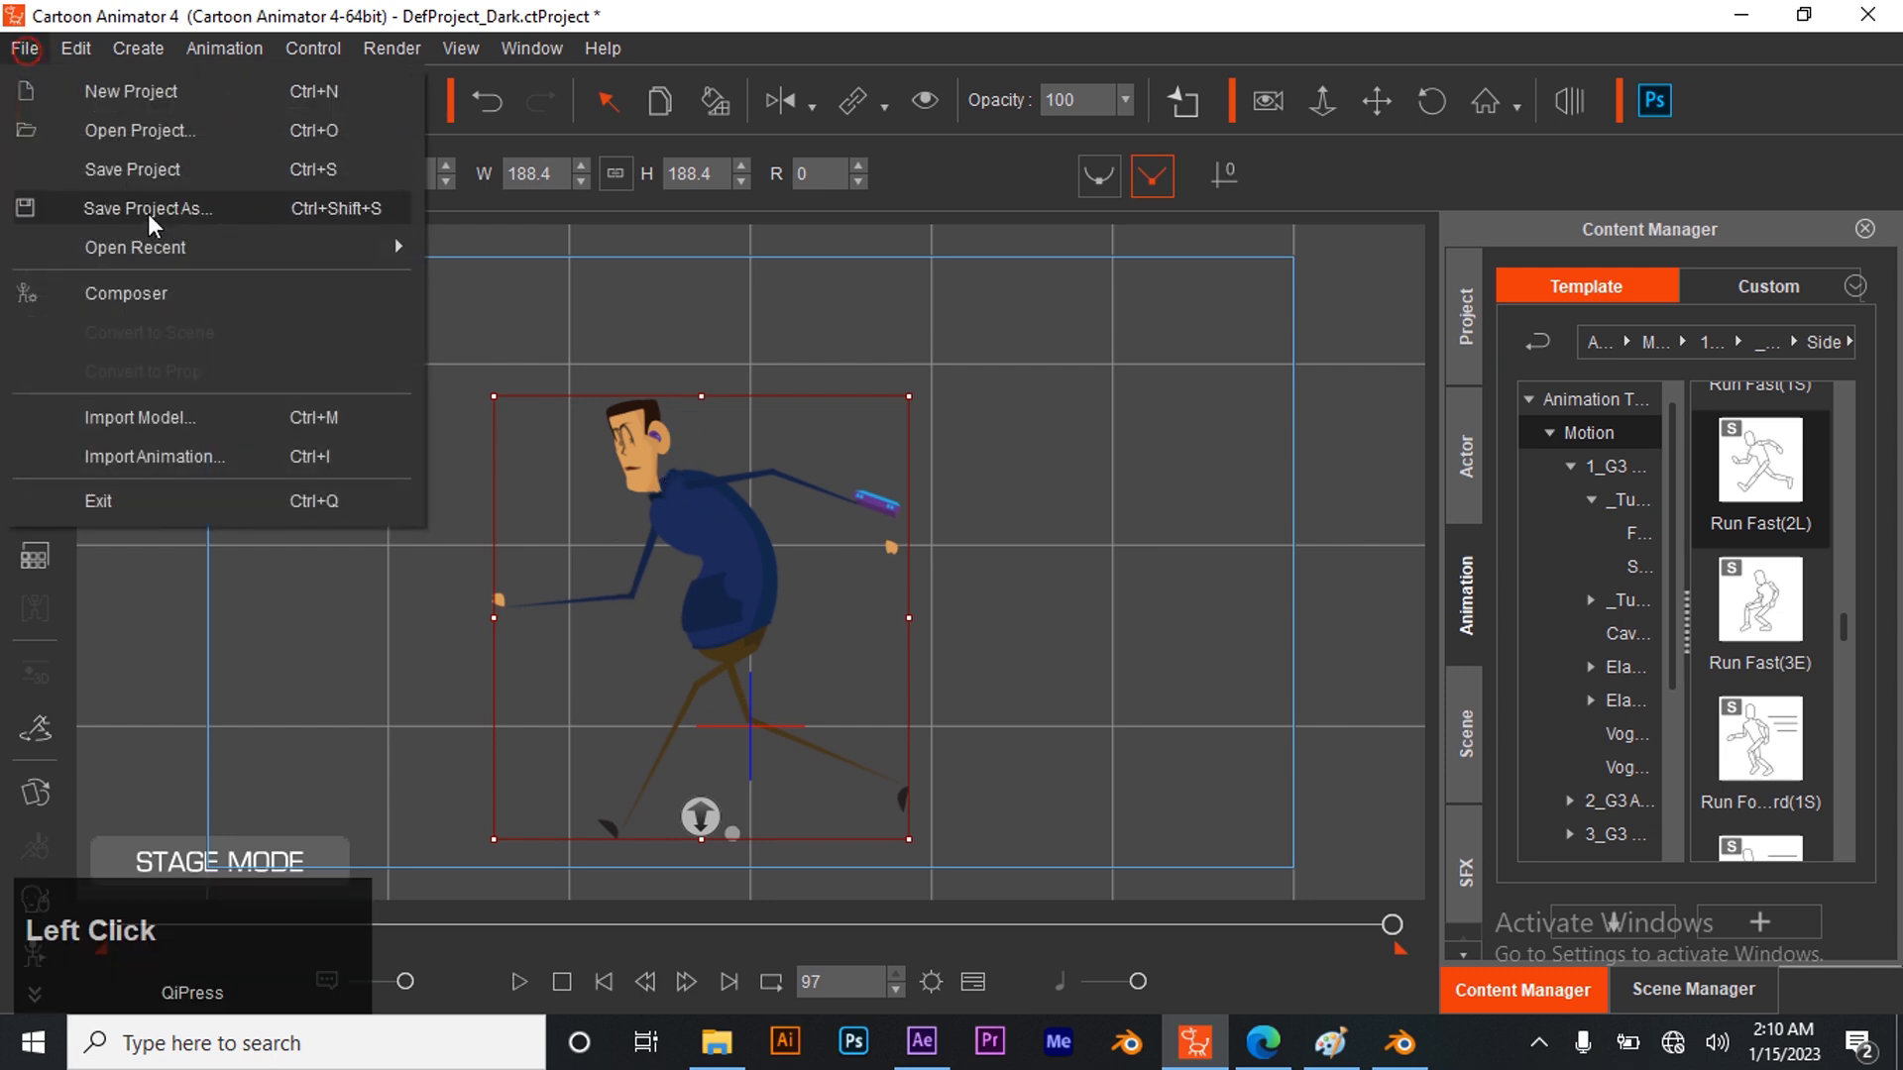
click(189, 171)
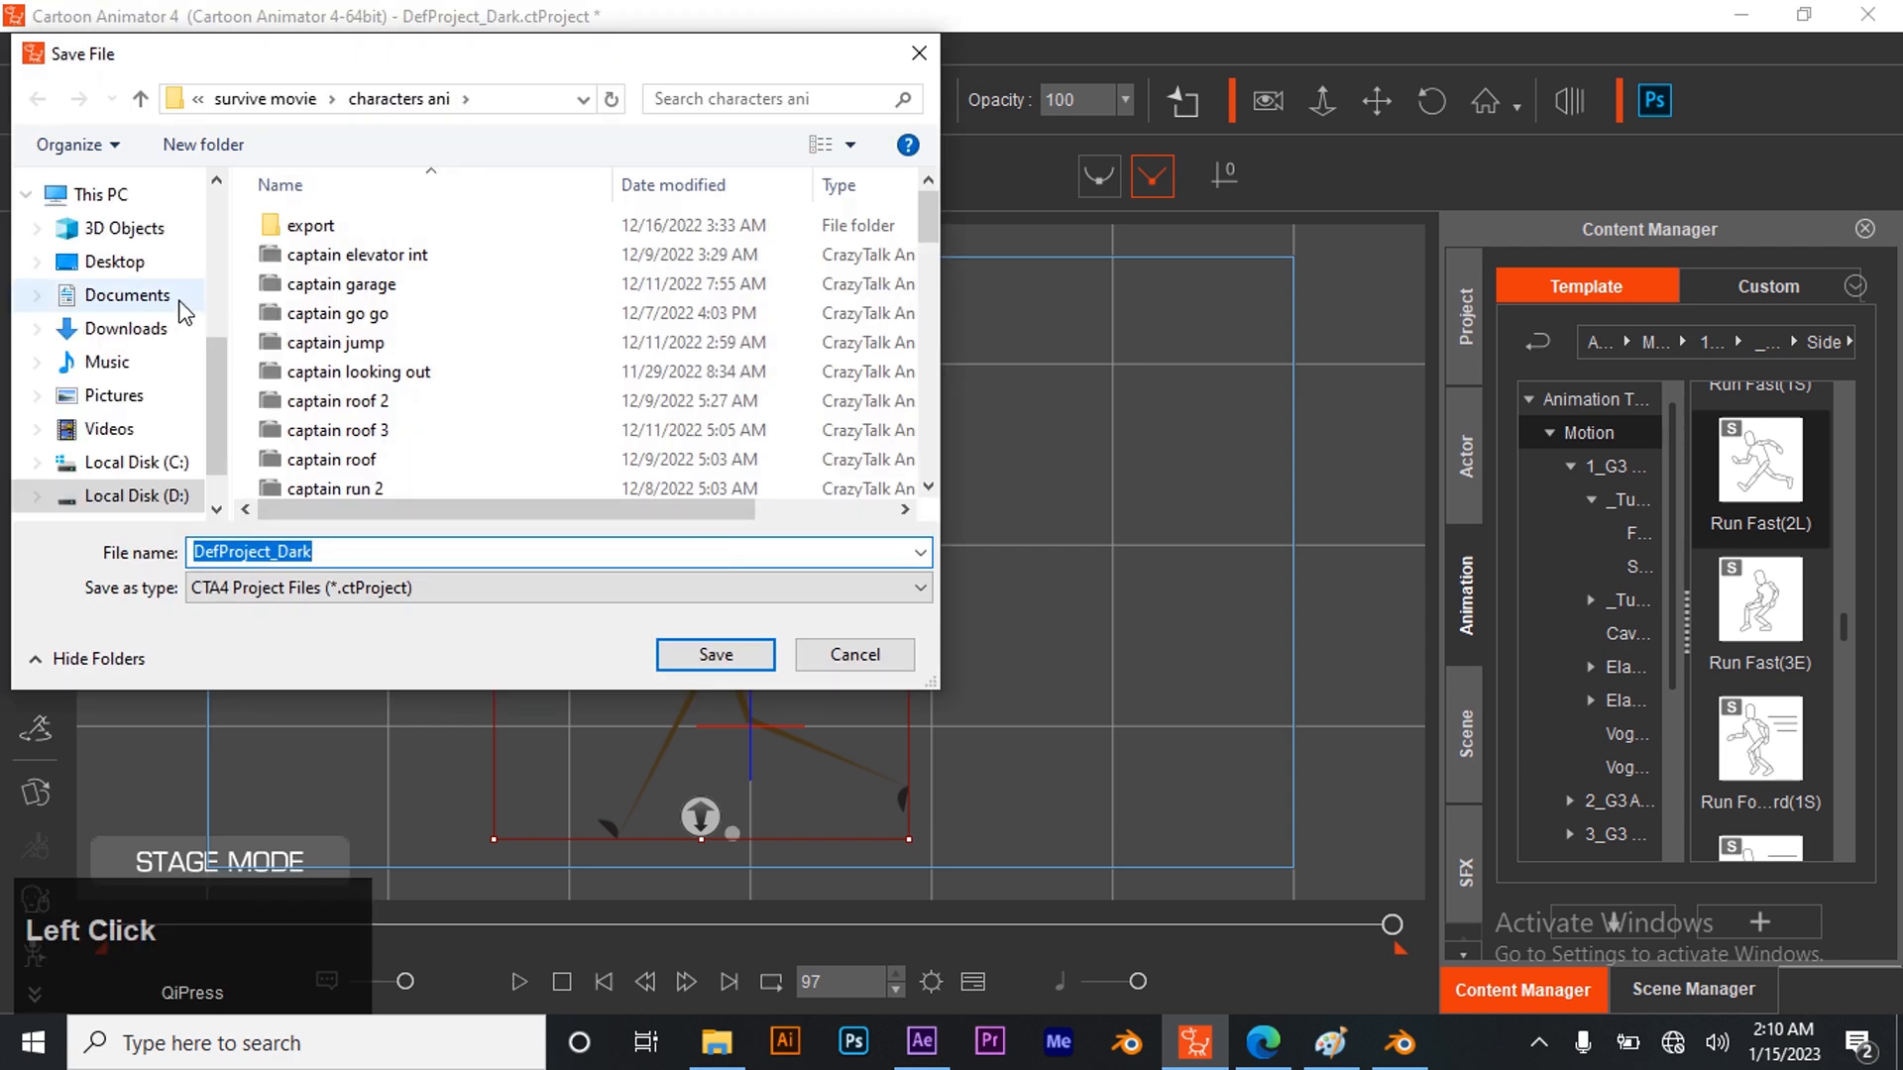
scroll(188, 324, up, 2)
click(168, 217)
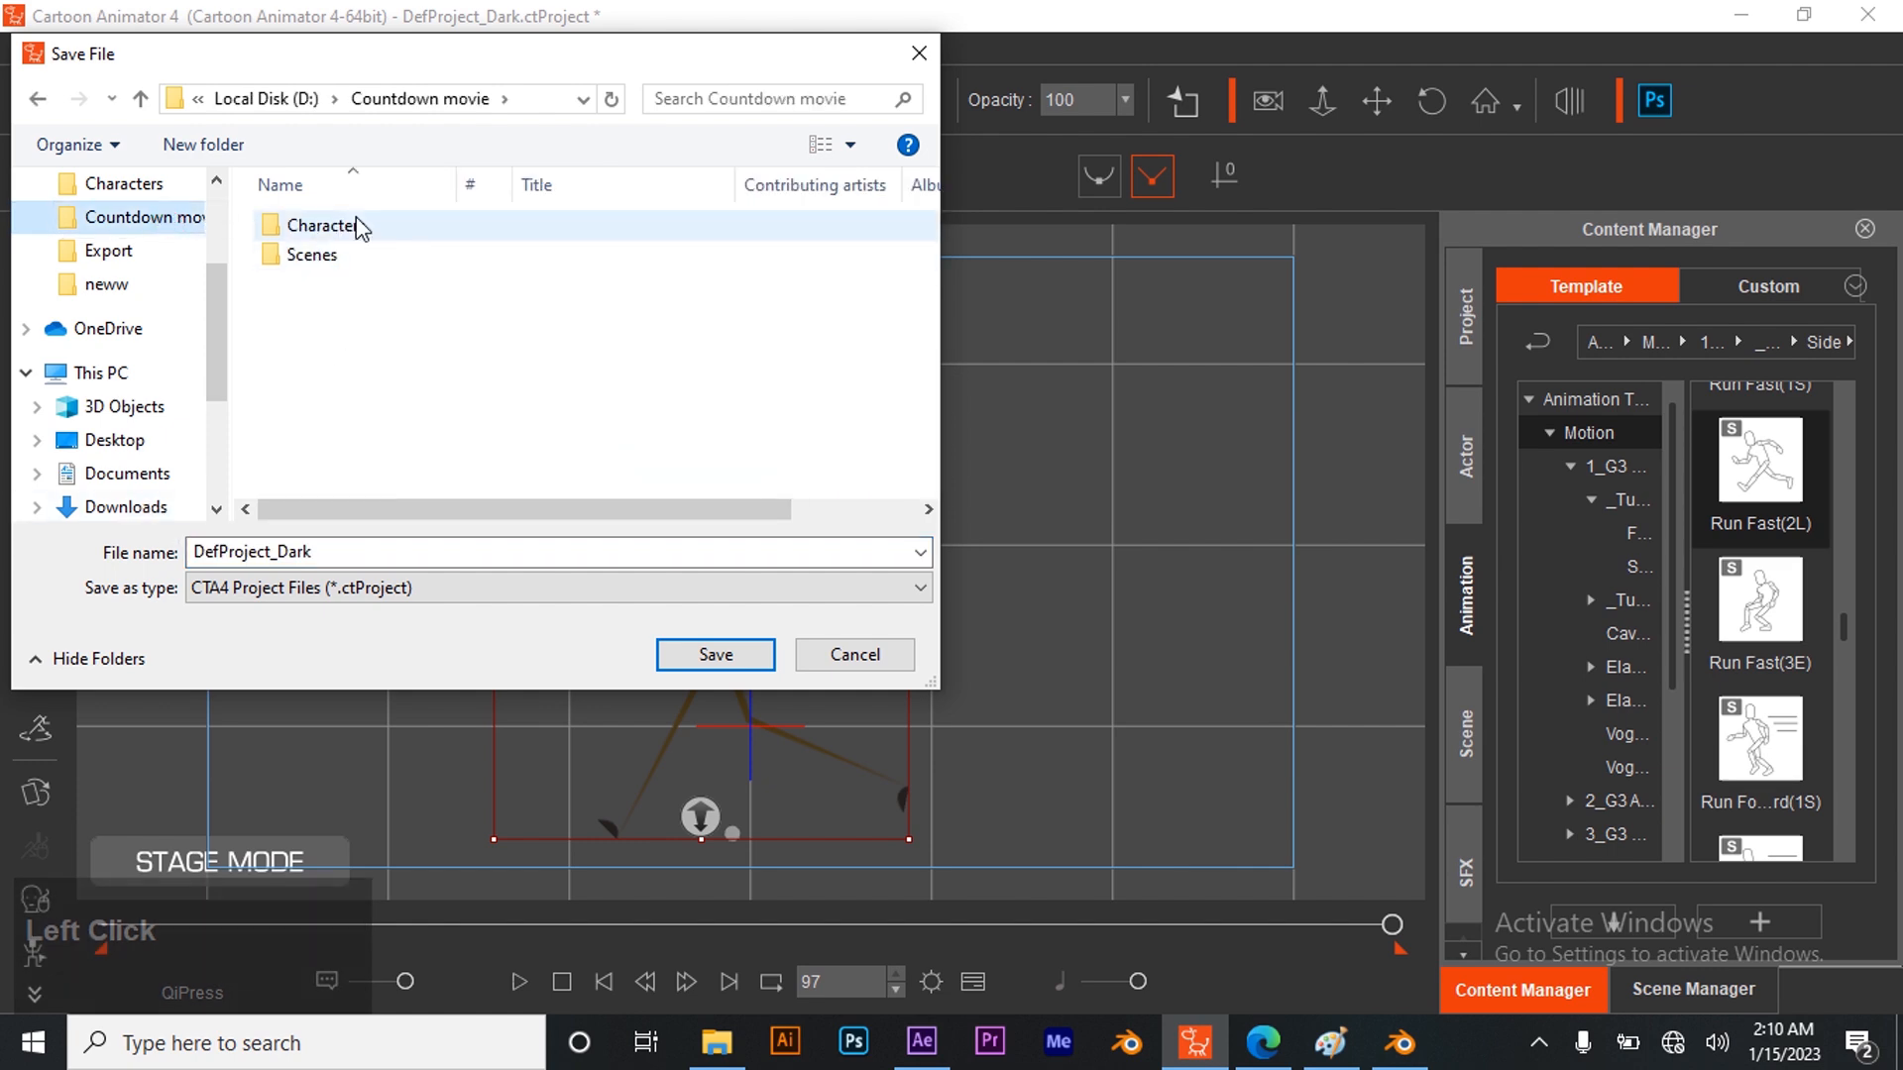
right_click(357, 361)
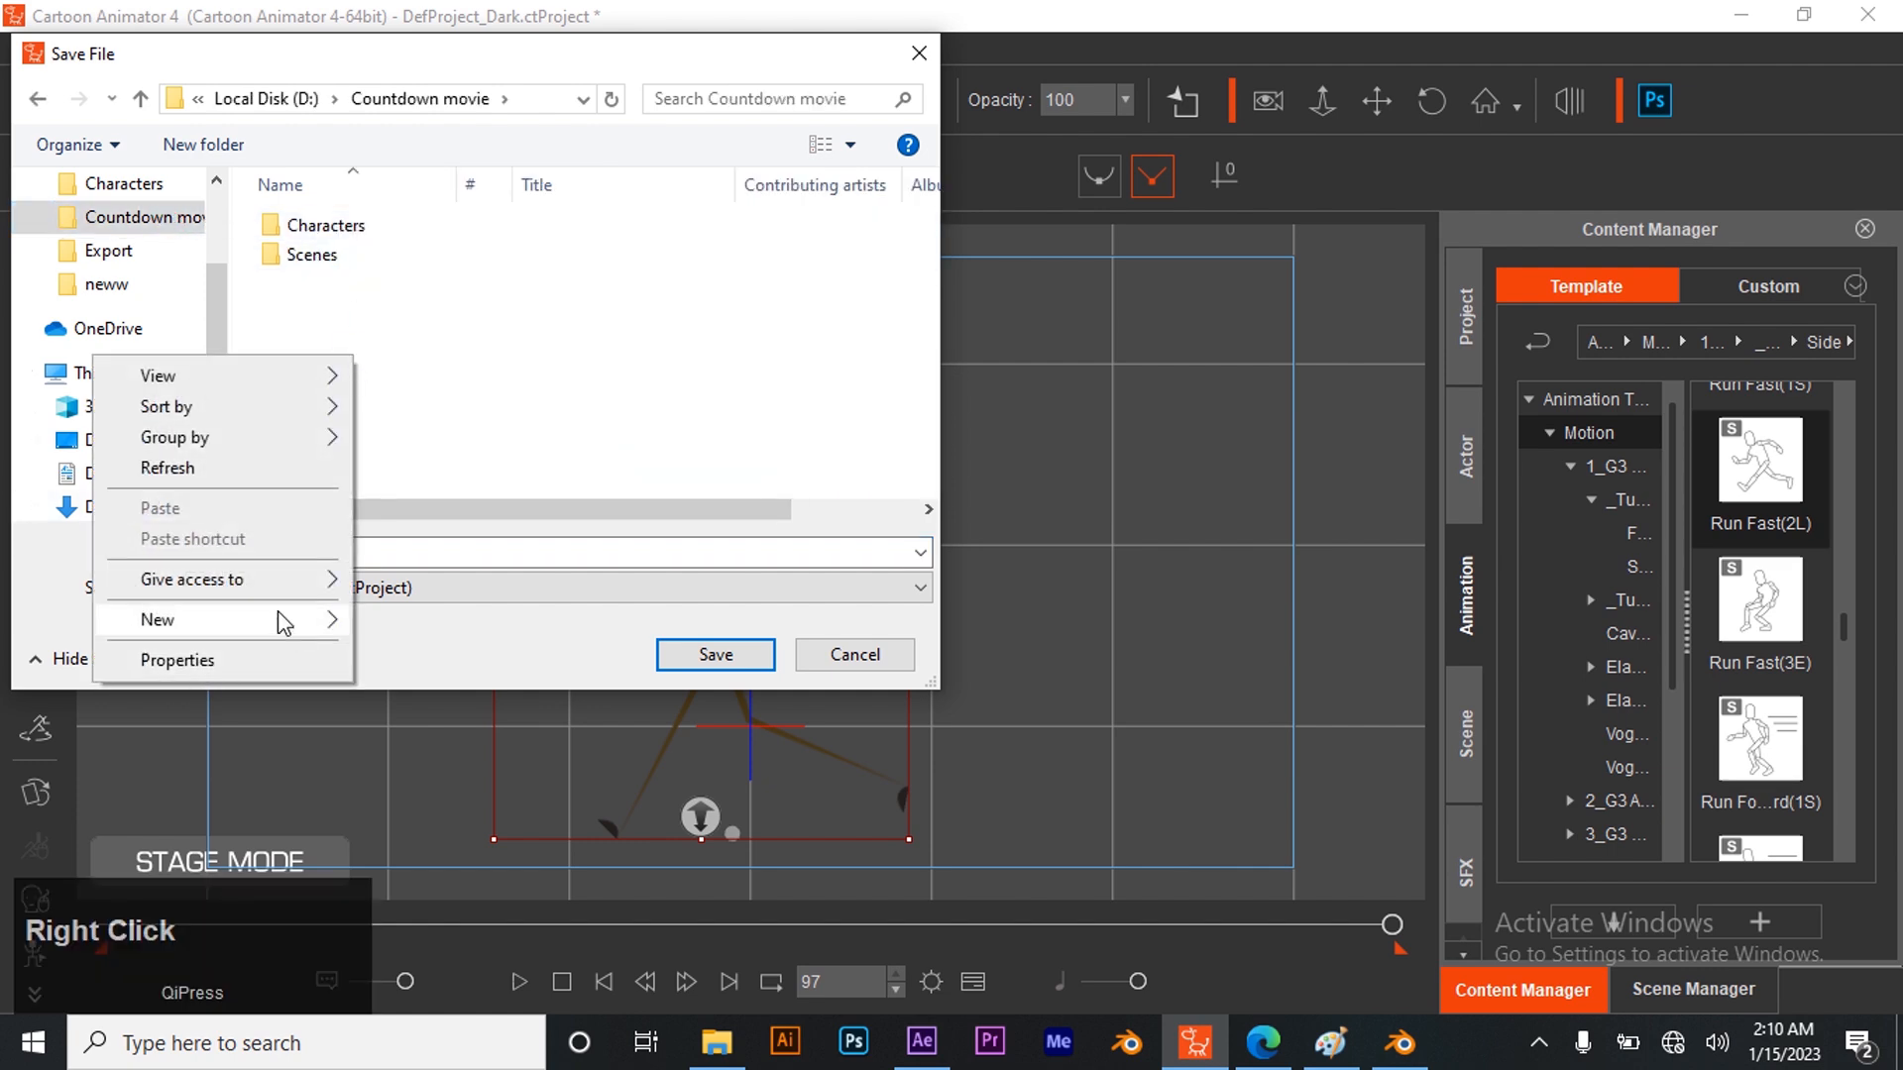
mouse_move(278, 610)
click(449, 612)
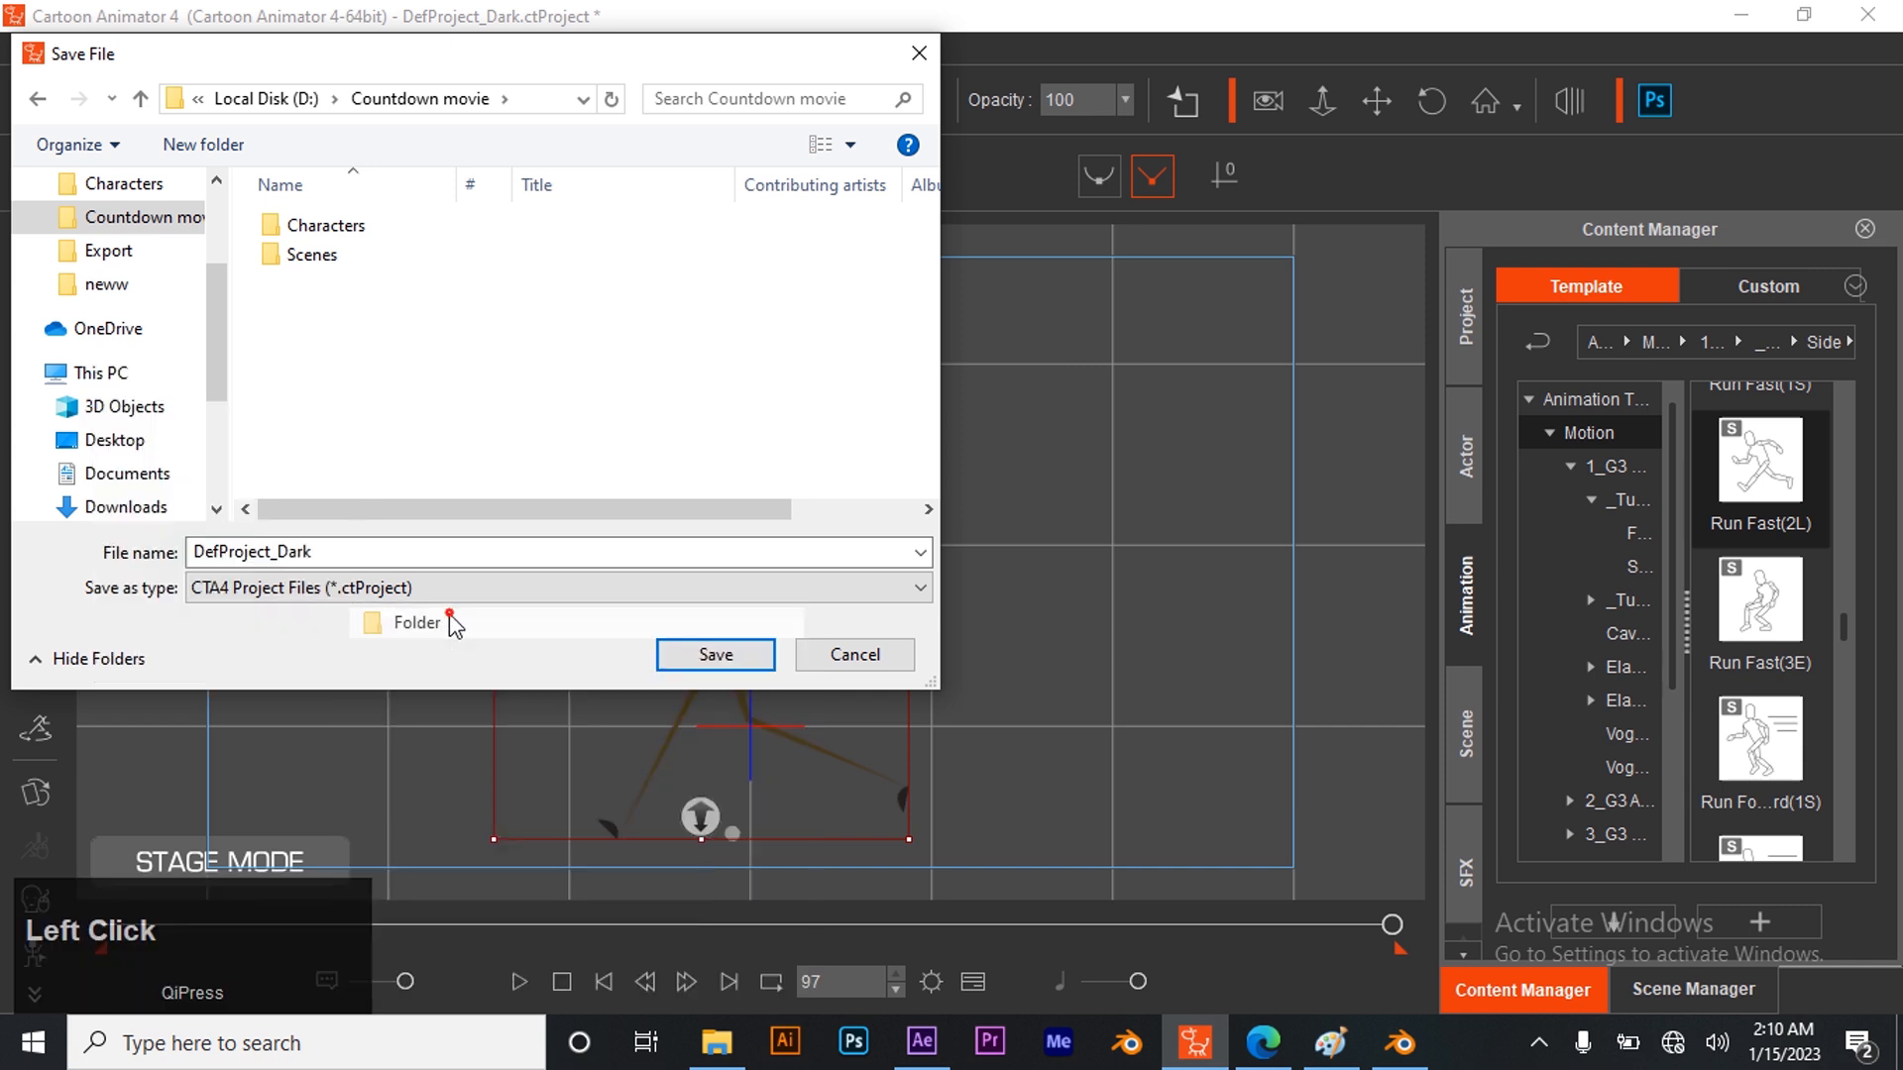
text(char)
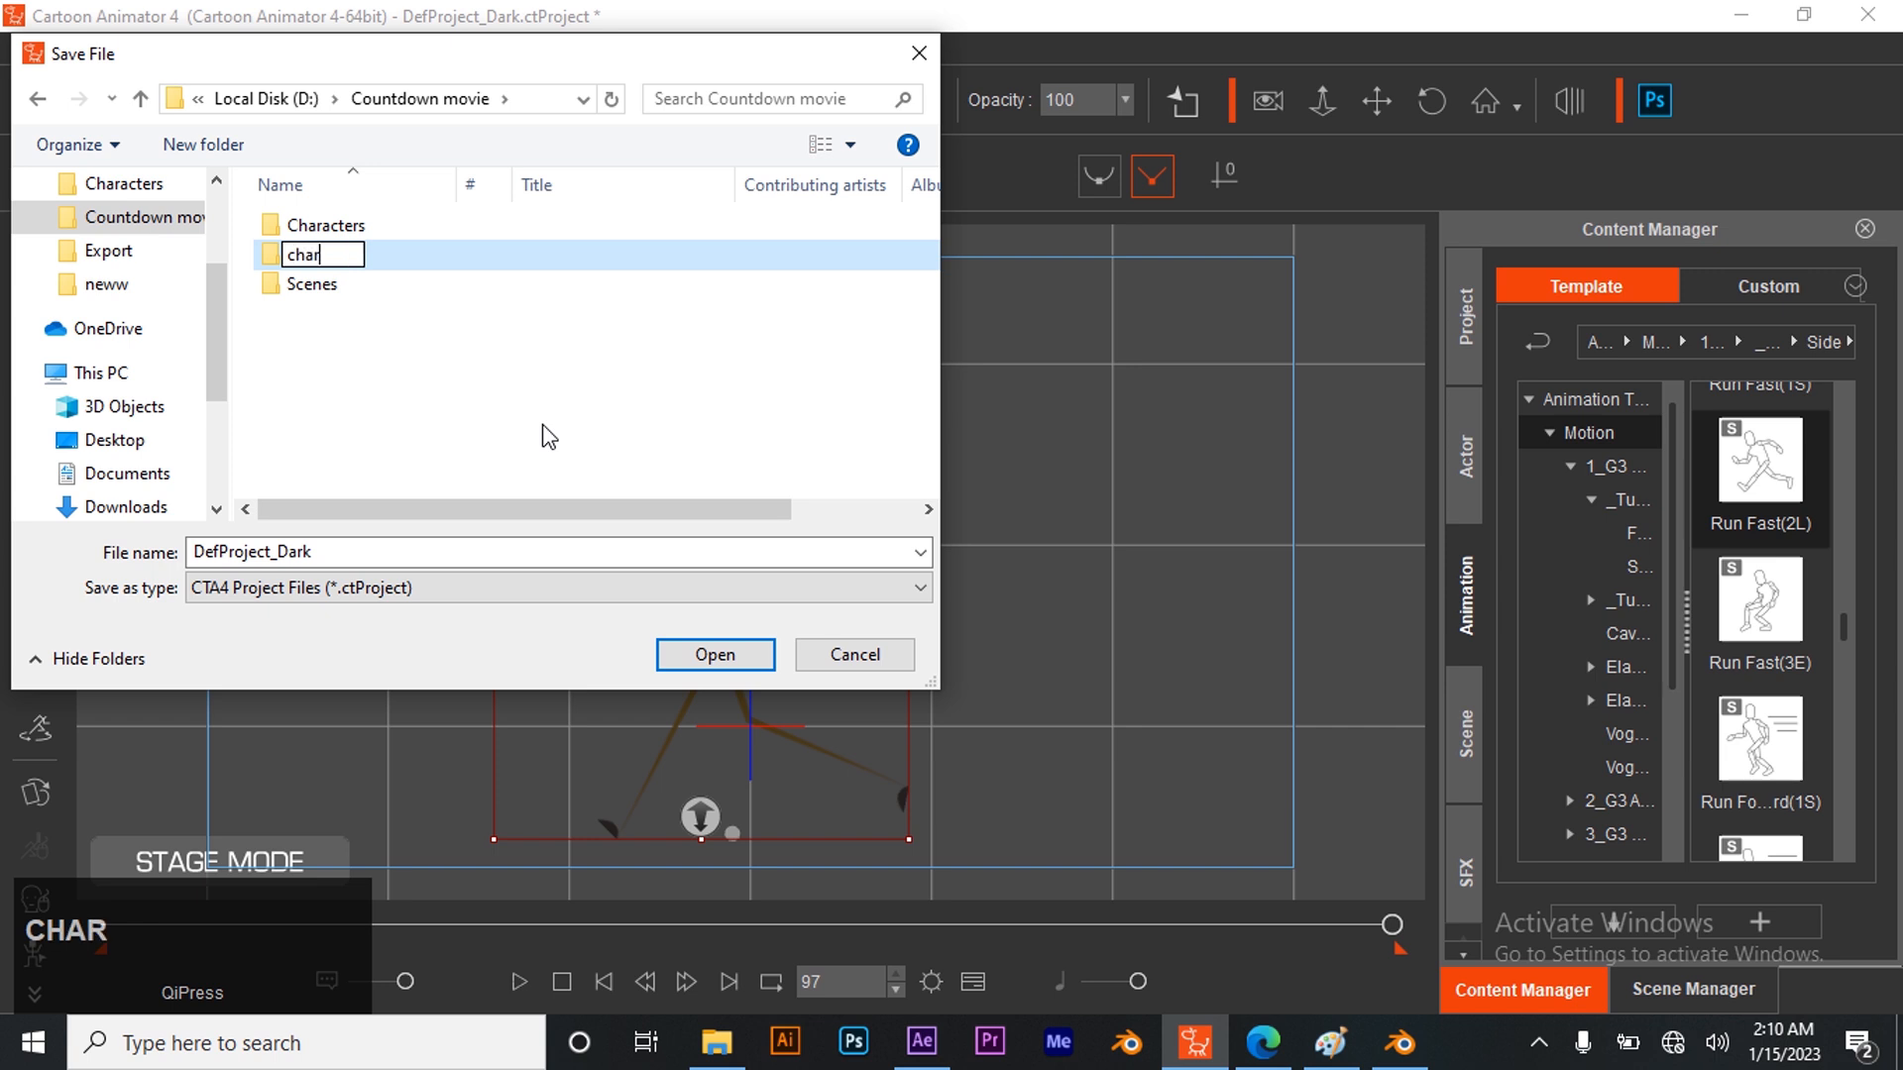
text(acters ani)
key(Return)
key(Return)
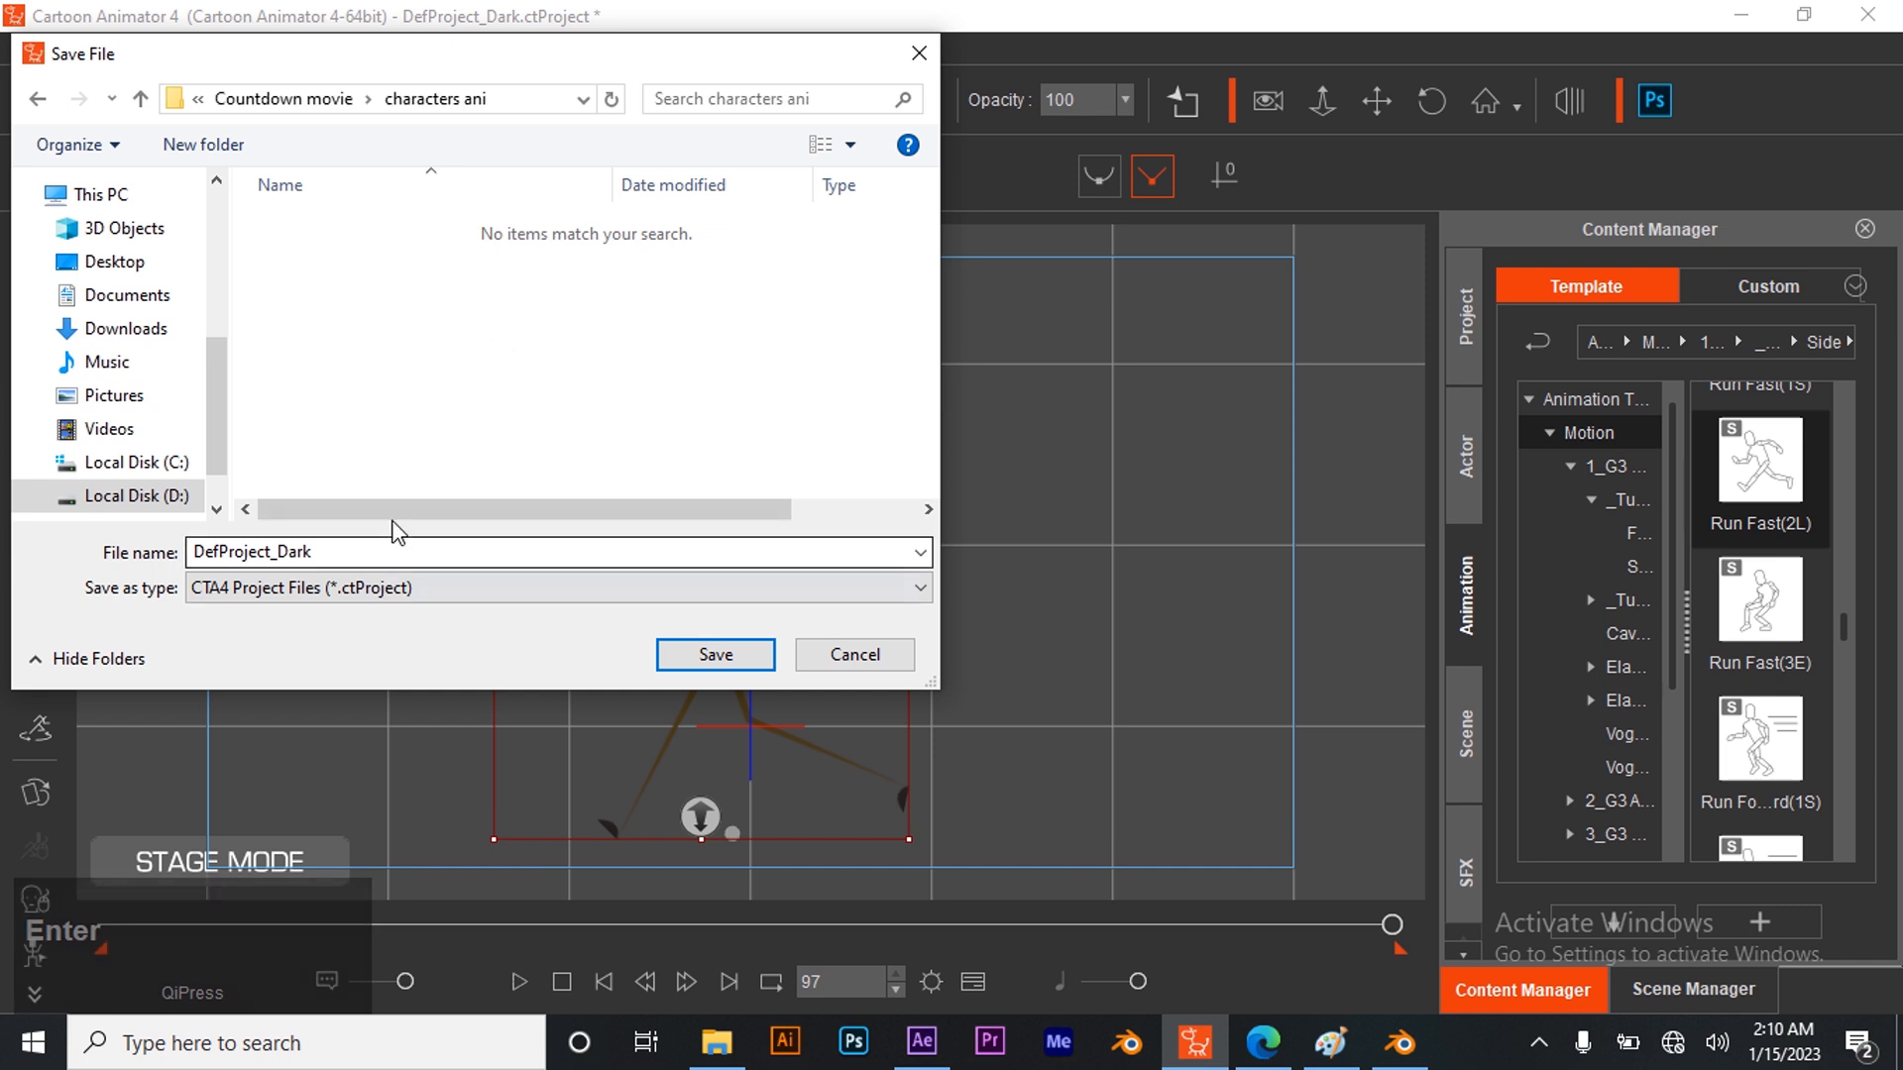
Save the project under the file name "ethan running hallway" in the characters ani folder
click(381, 557)
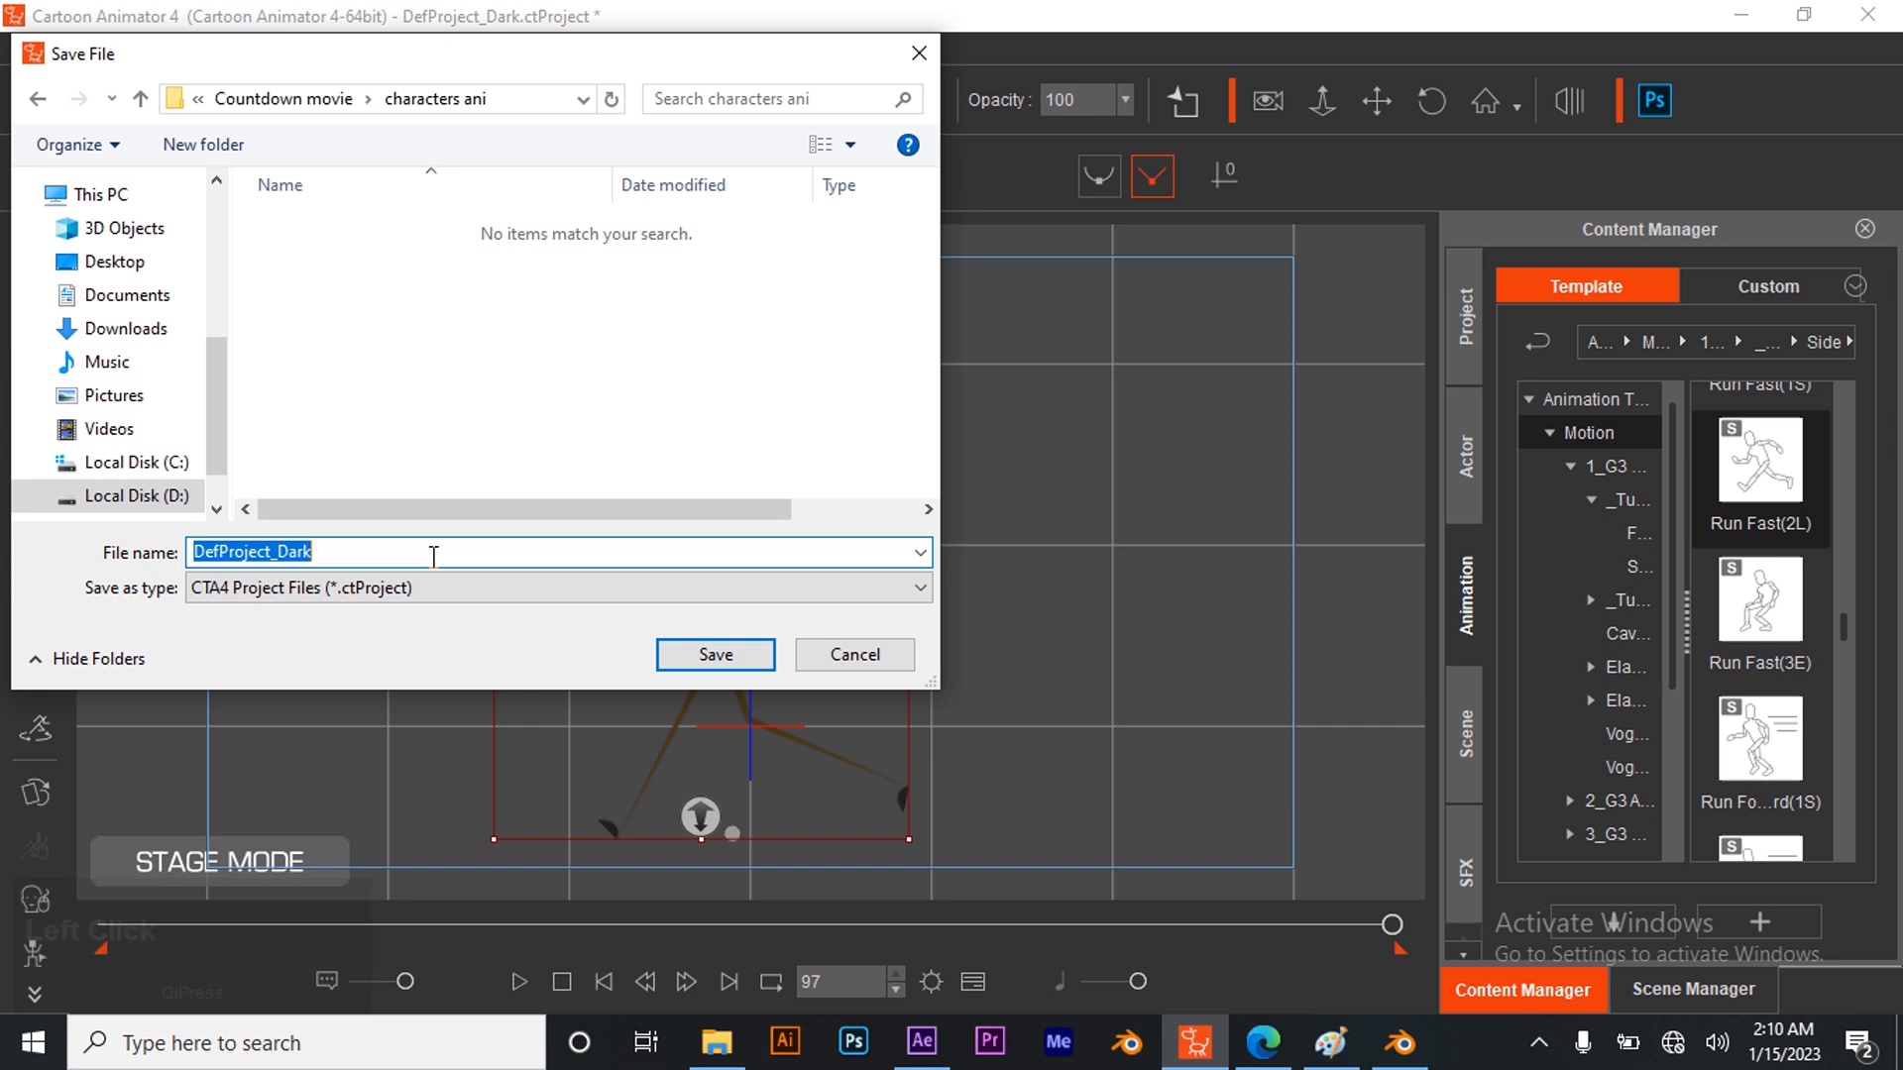
text(ethan run)
key(BackSpace)
text(nn)
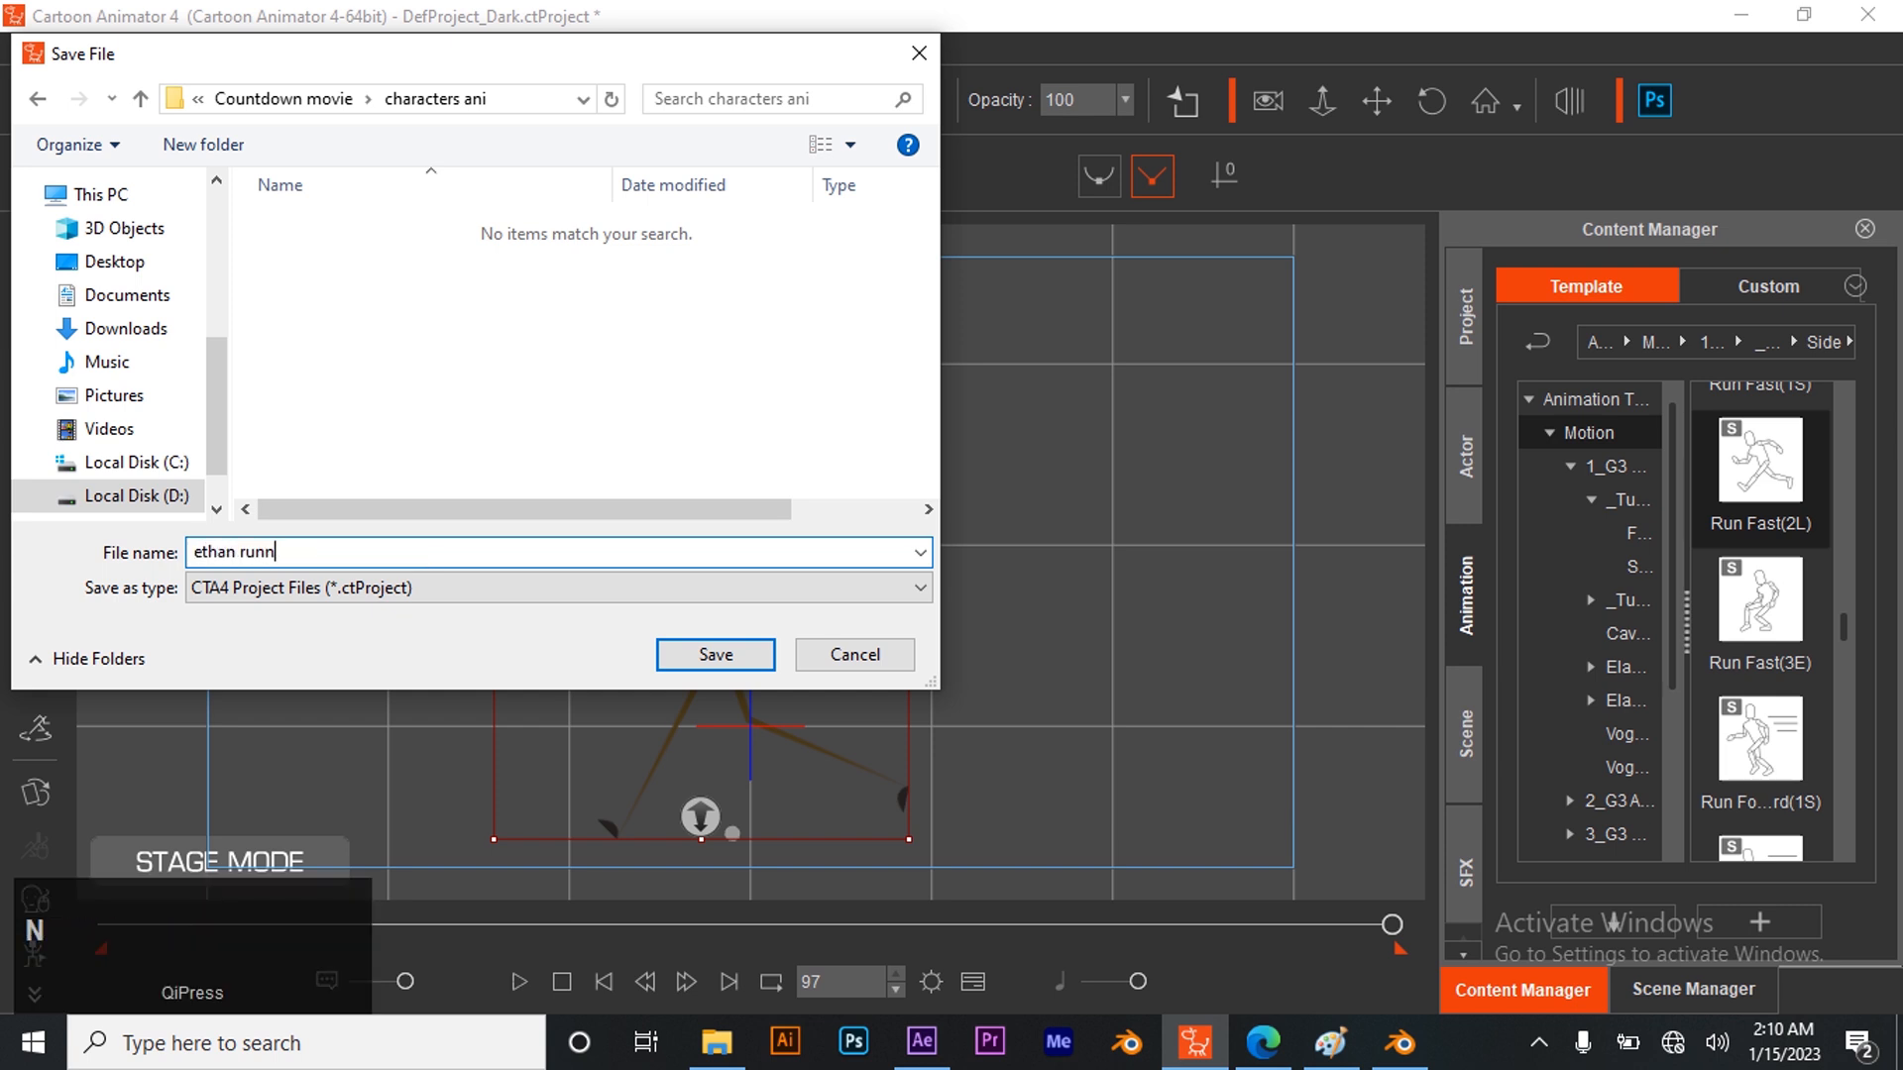
text(ing hallway)
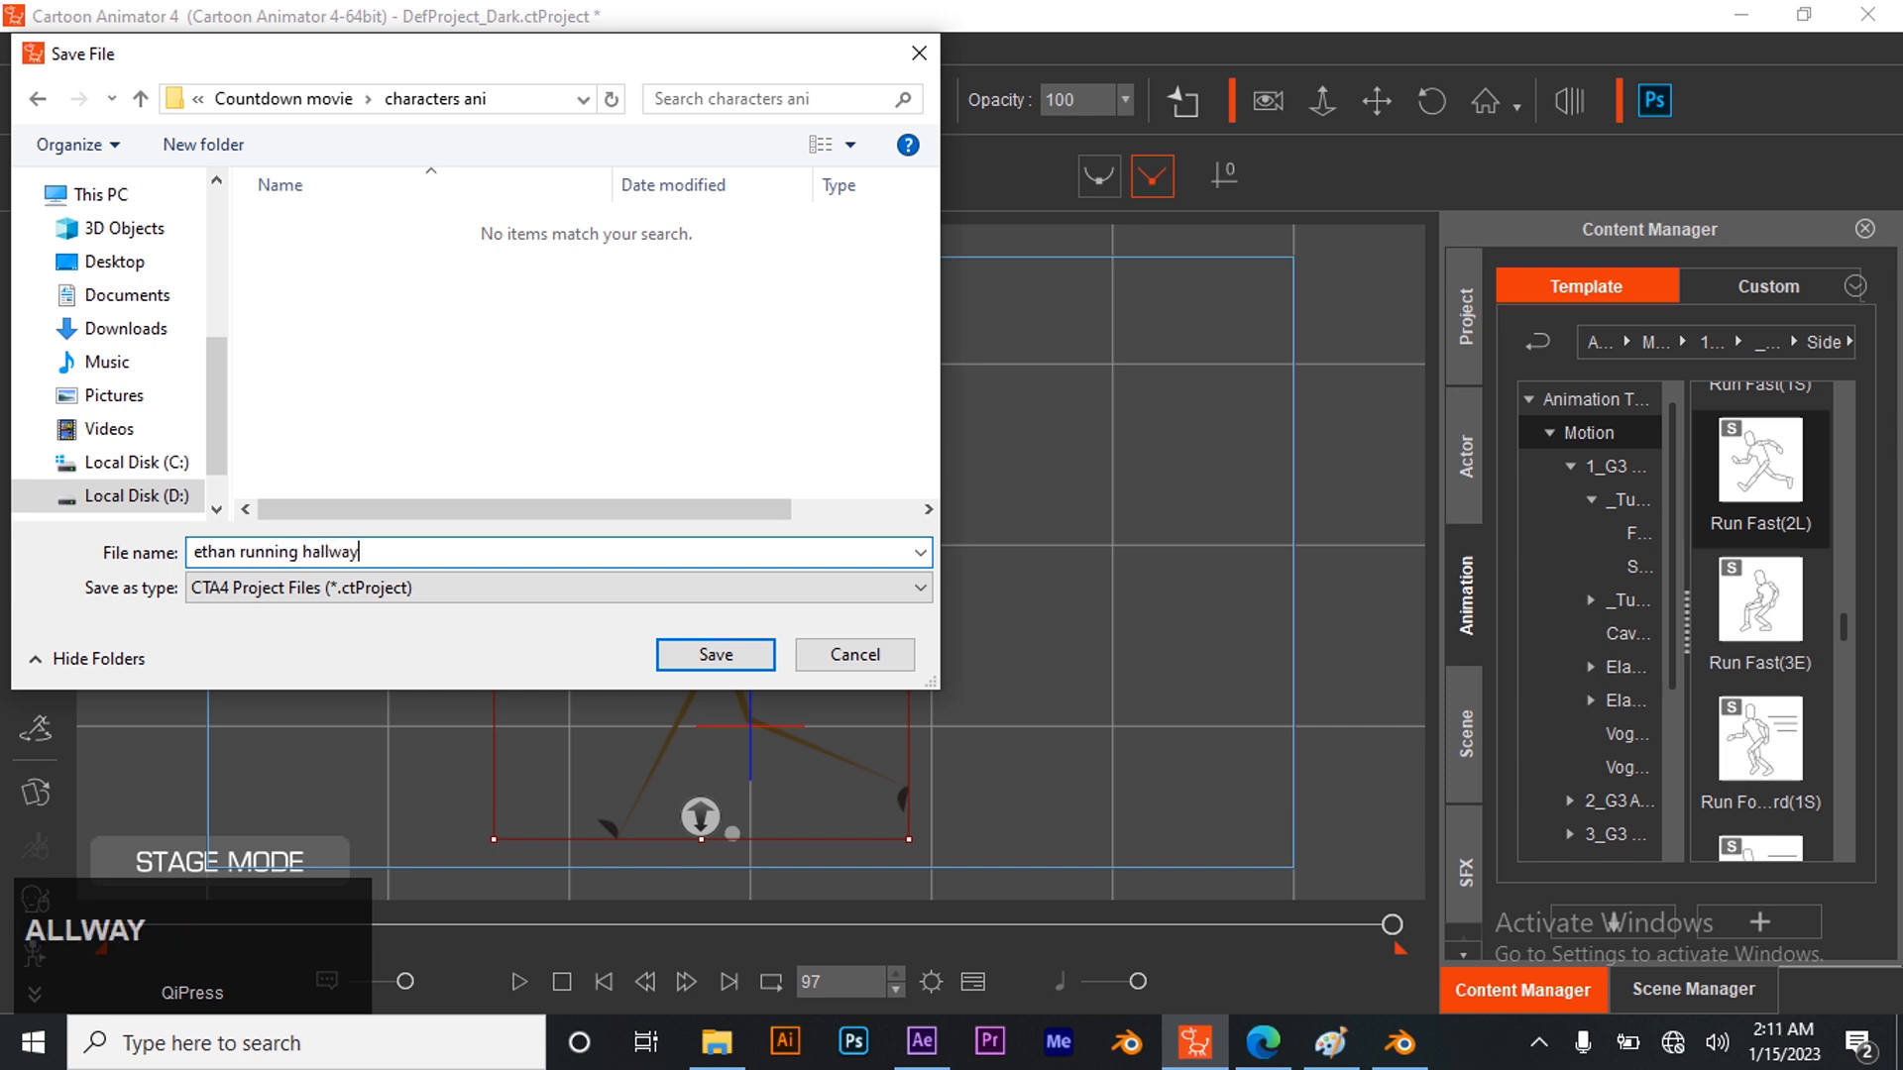
click(715, 656)
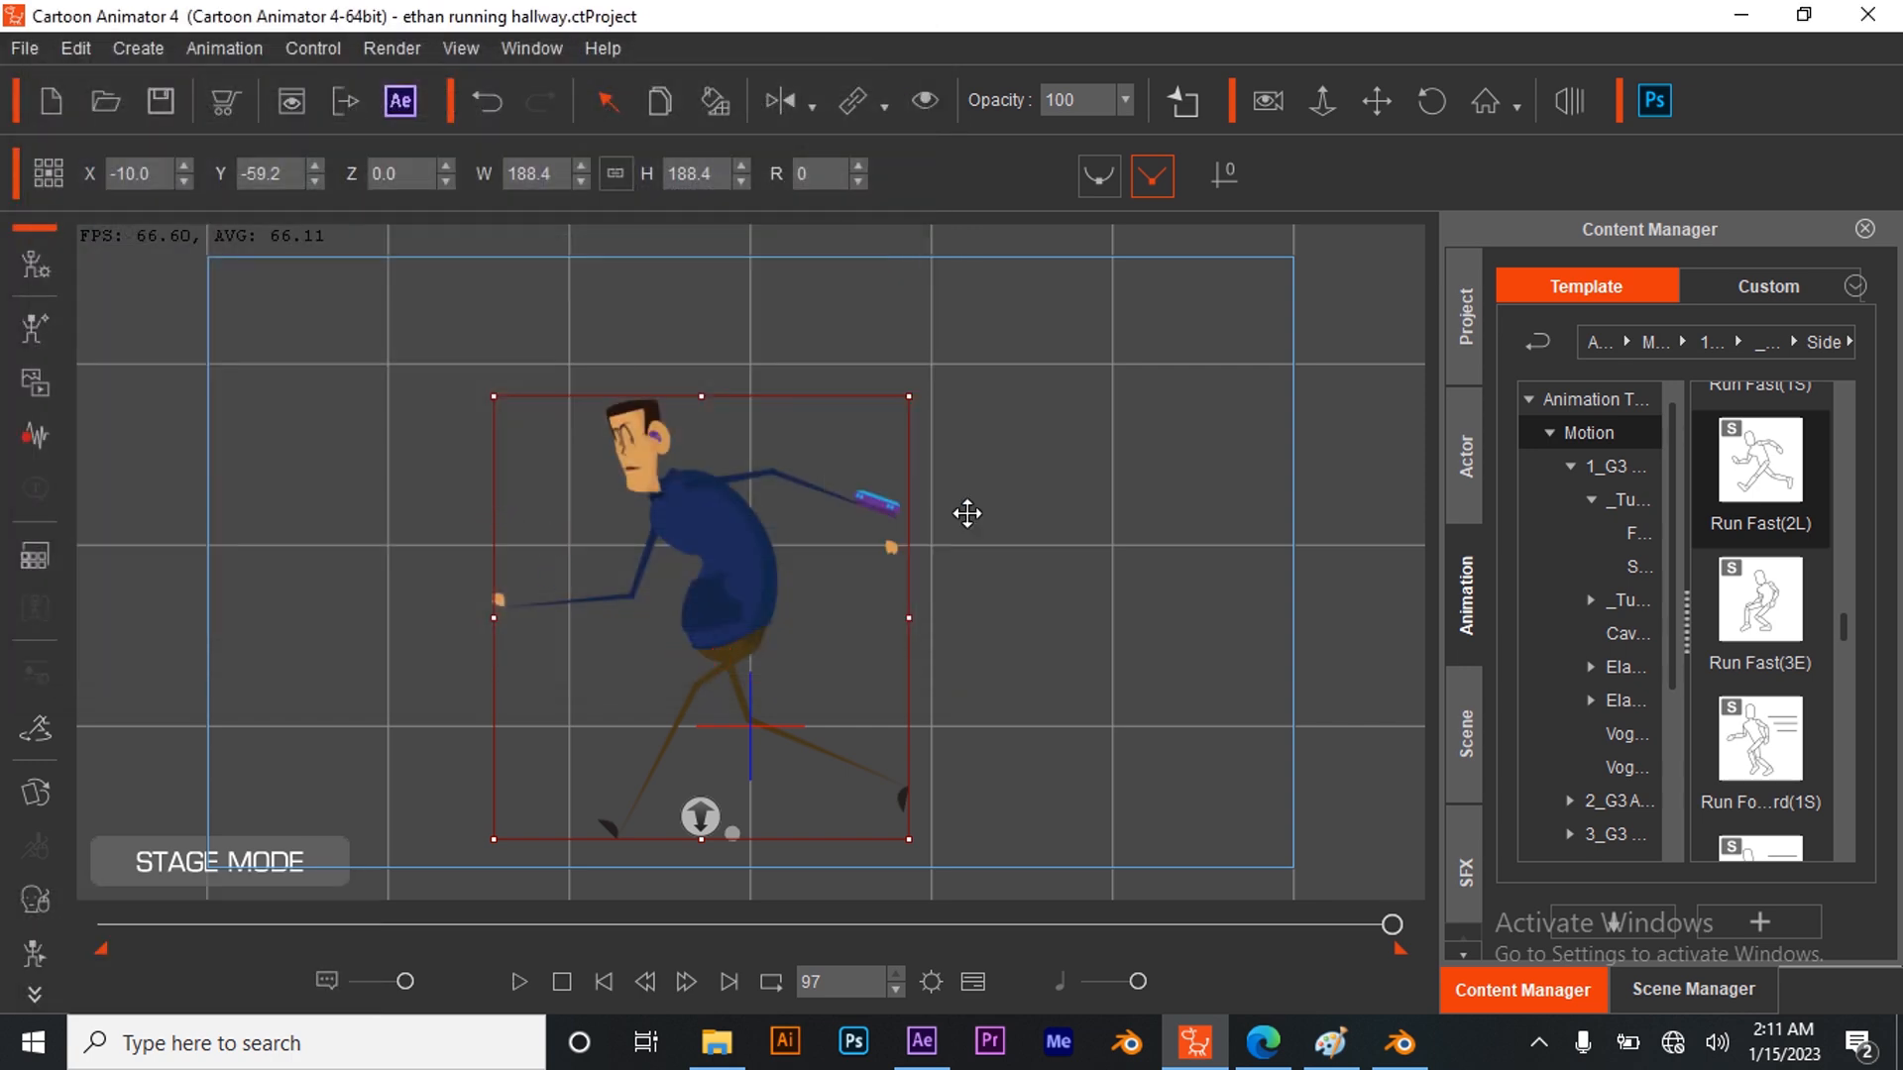
Configure the render settings for video output in MOV format with the HD 1080p (1920x1080) frame size
click(353, 103)
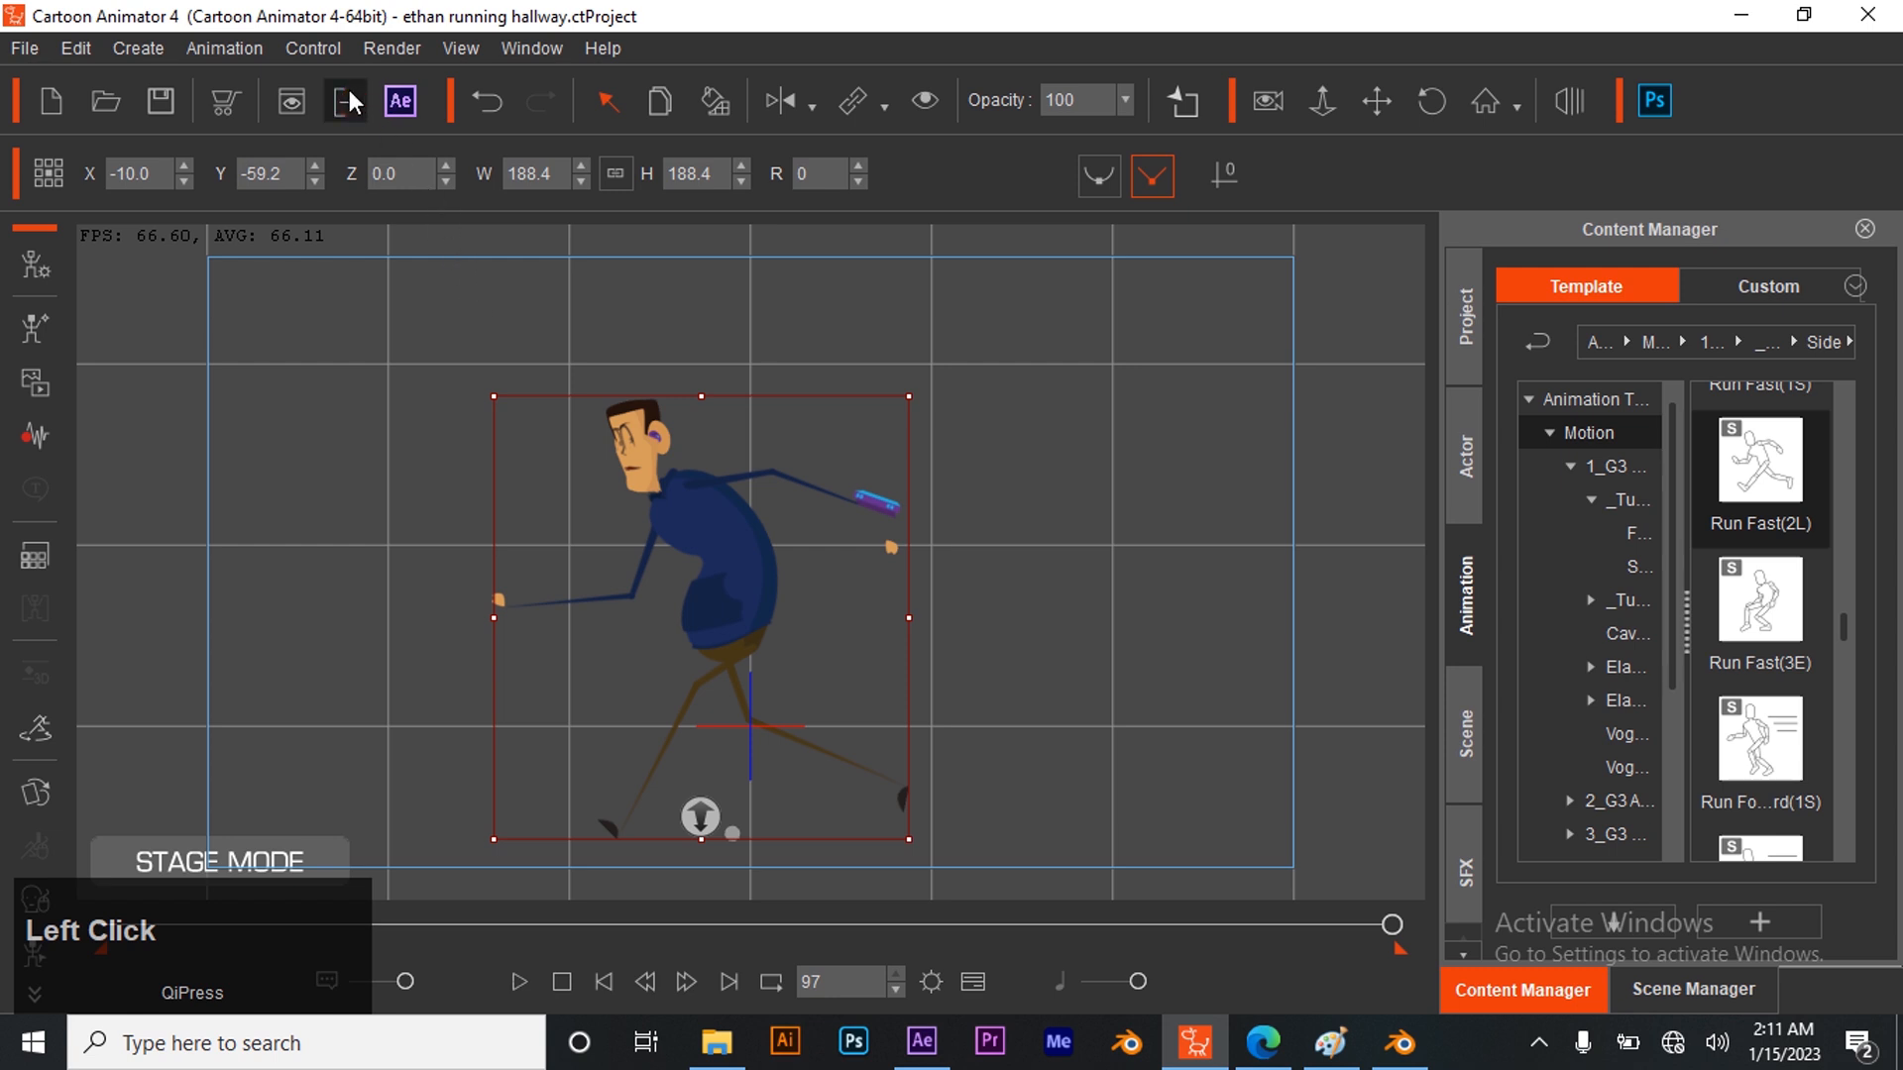
click(1576, 107)
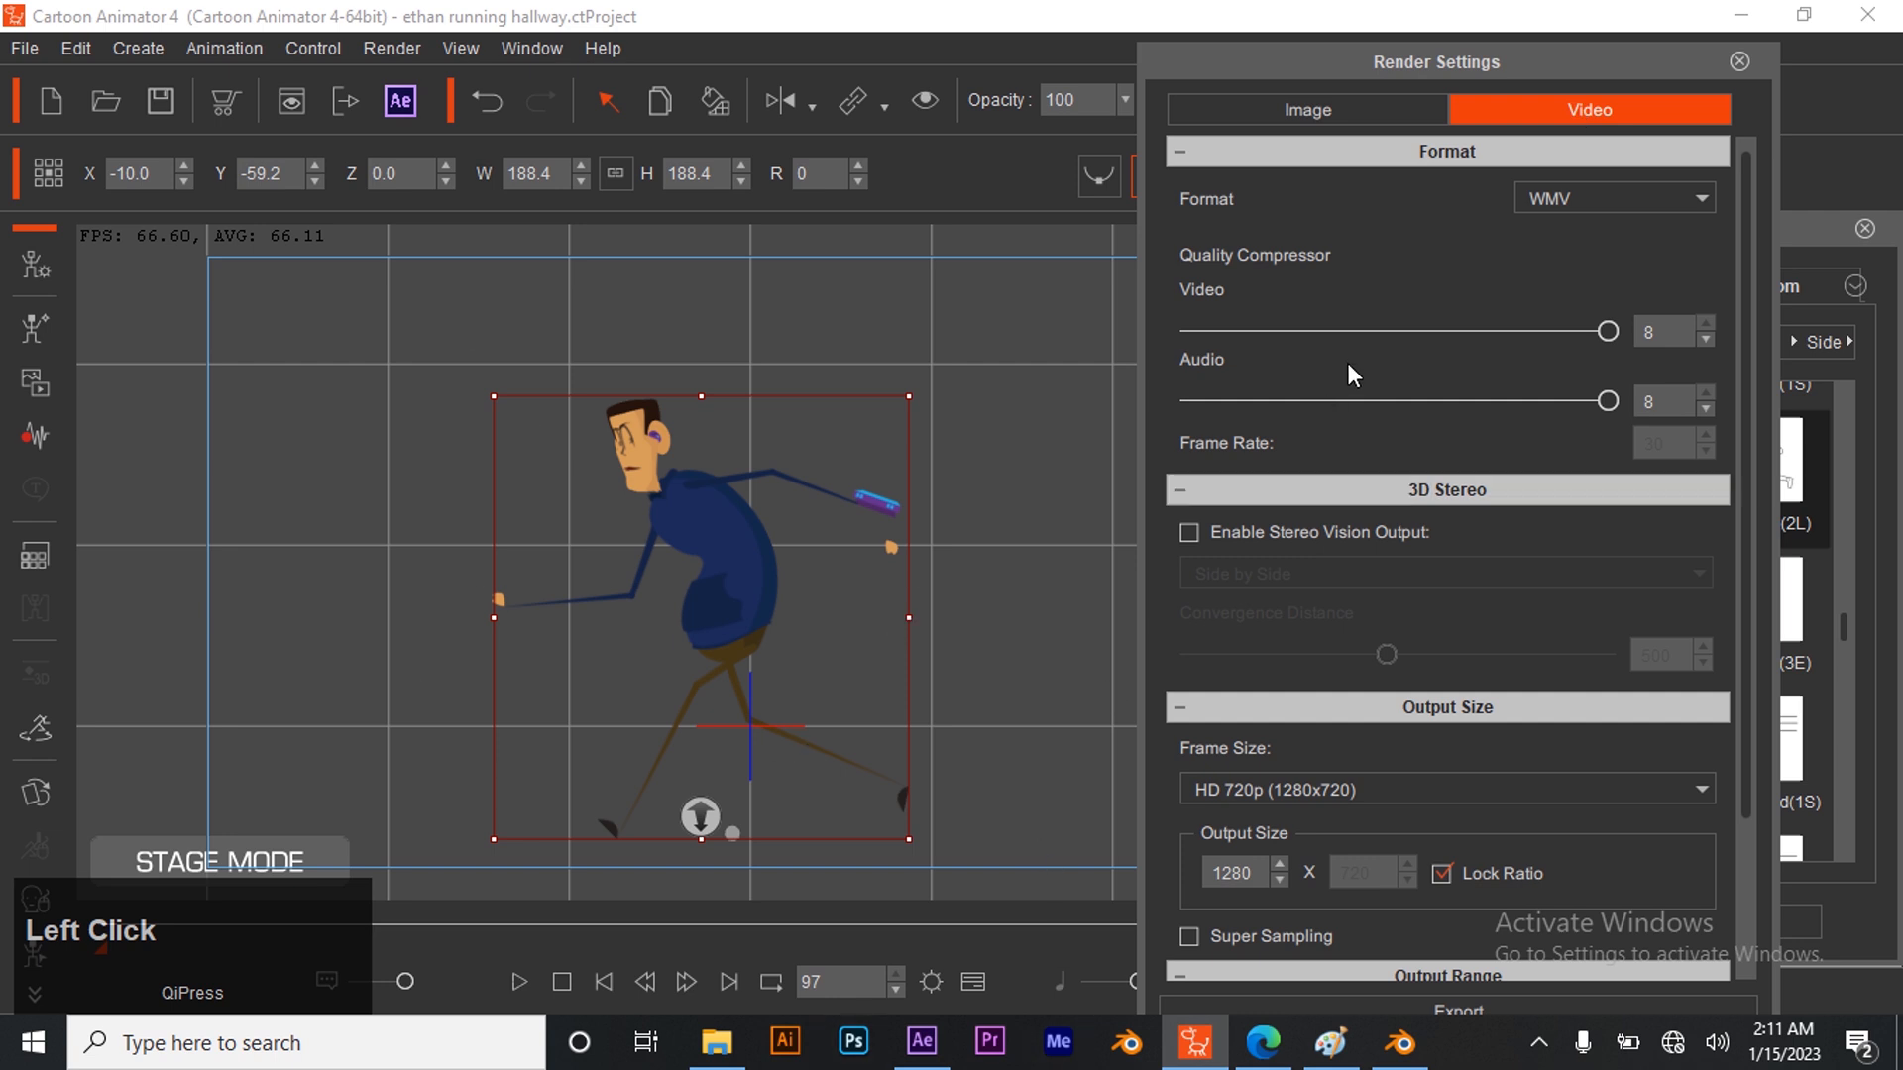
click(1613, 196)
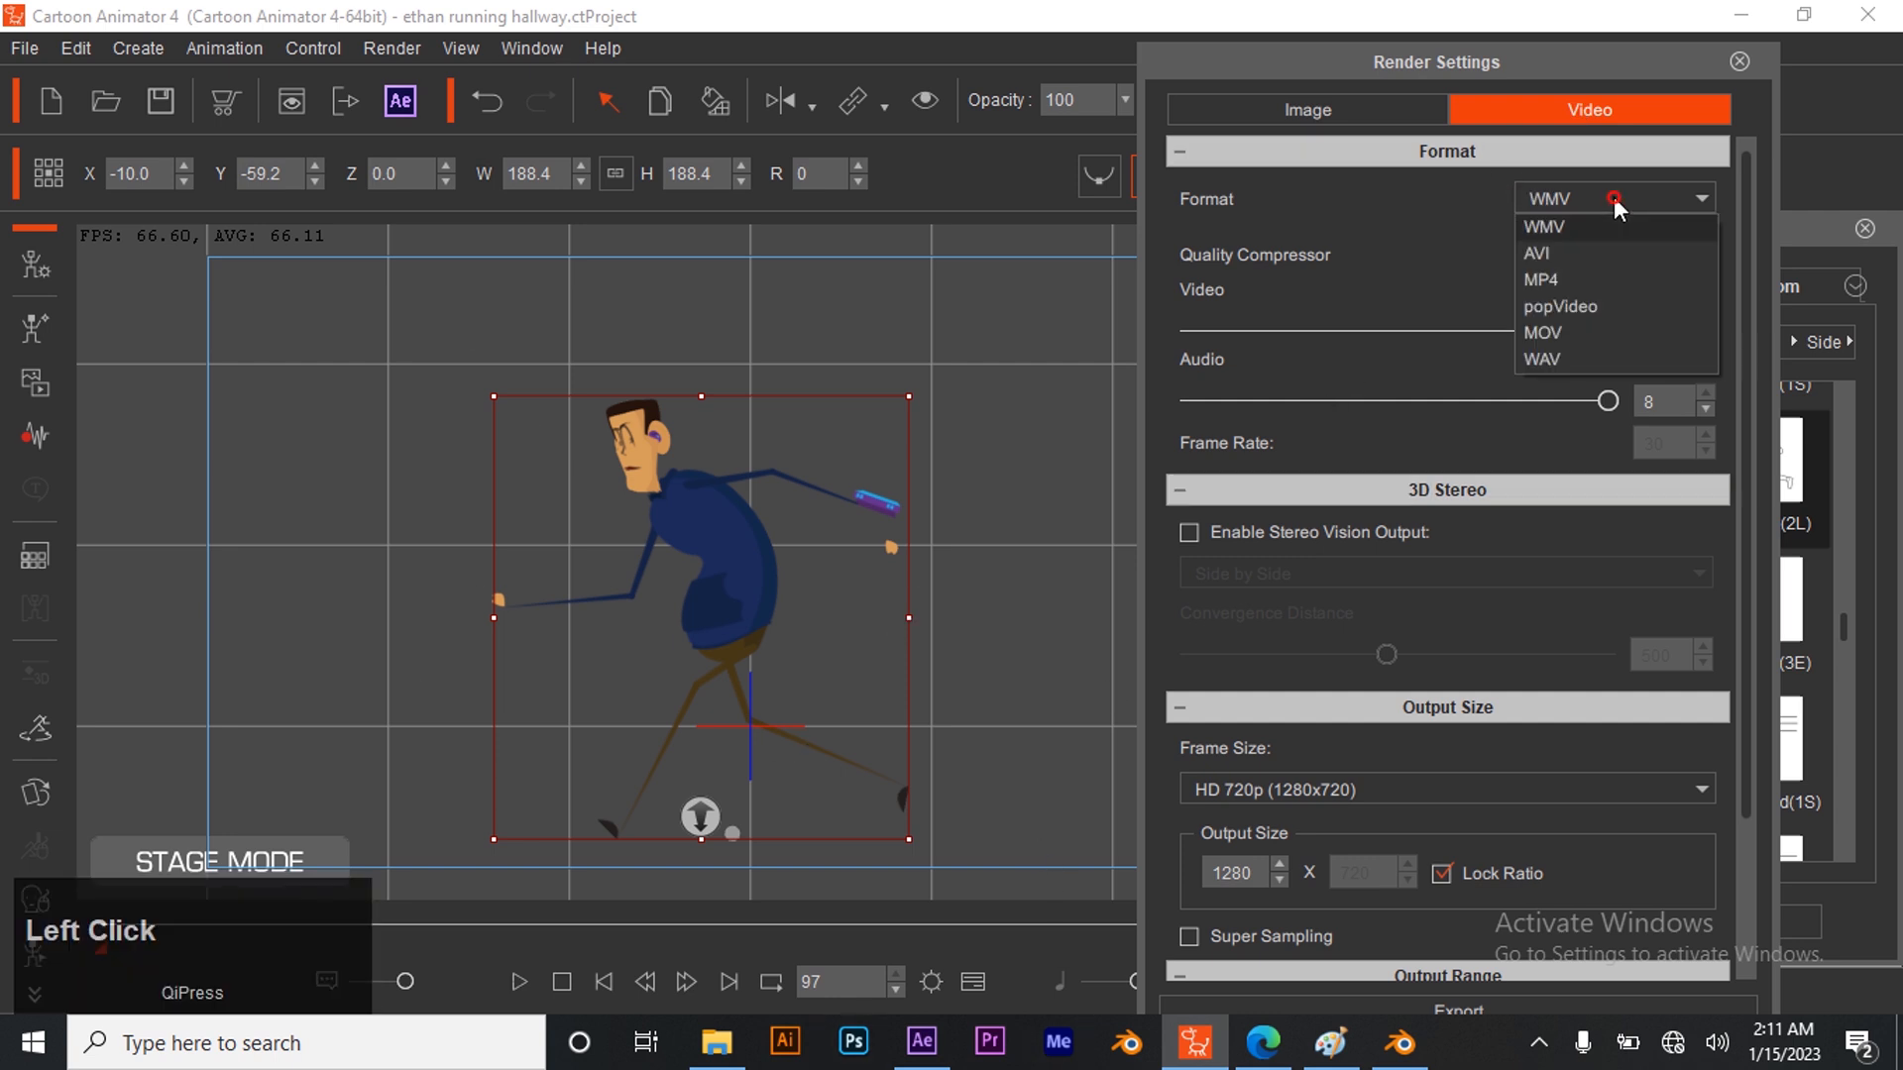
click(1574, 331)
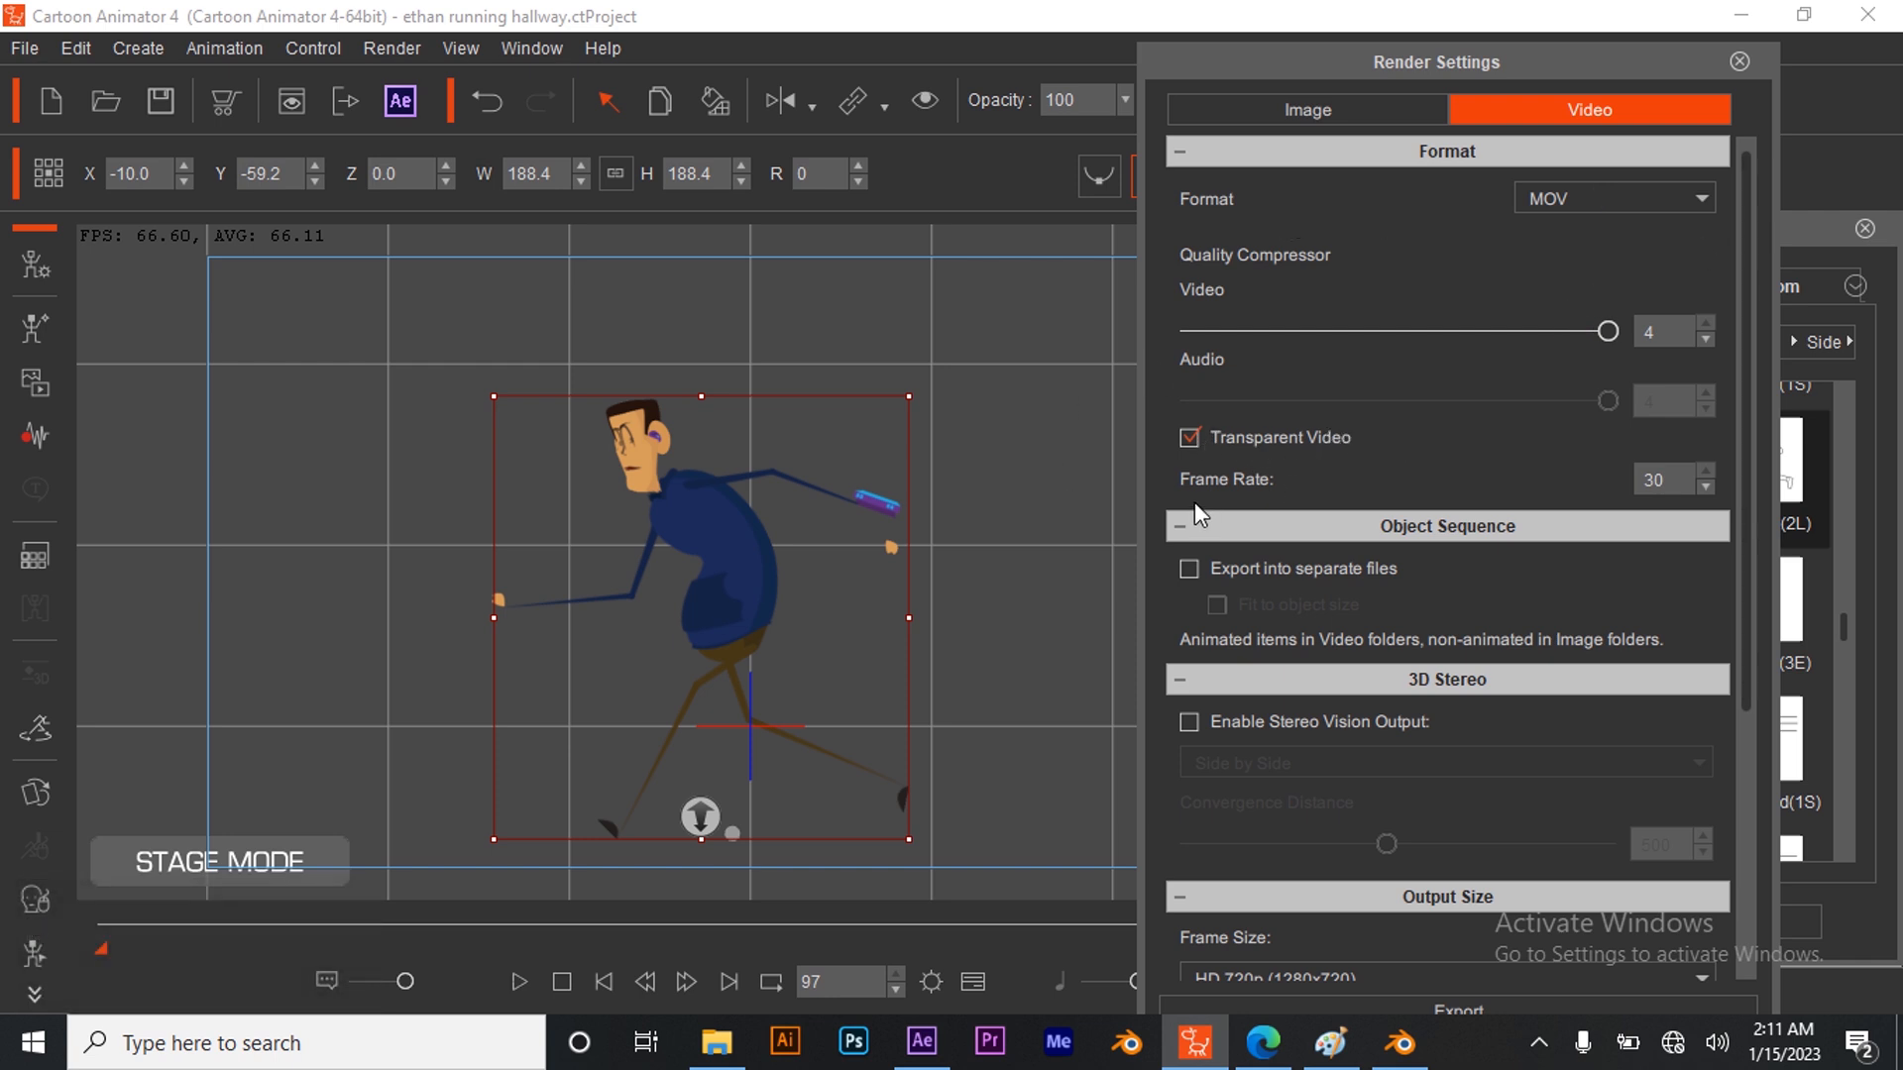
drag(1740, 412, 1707, 888)
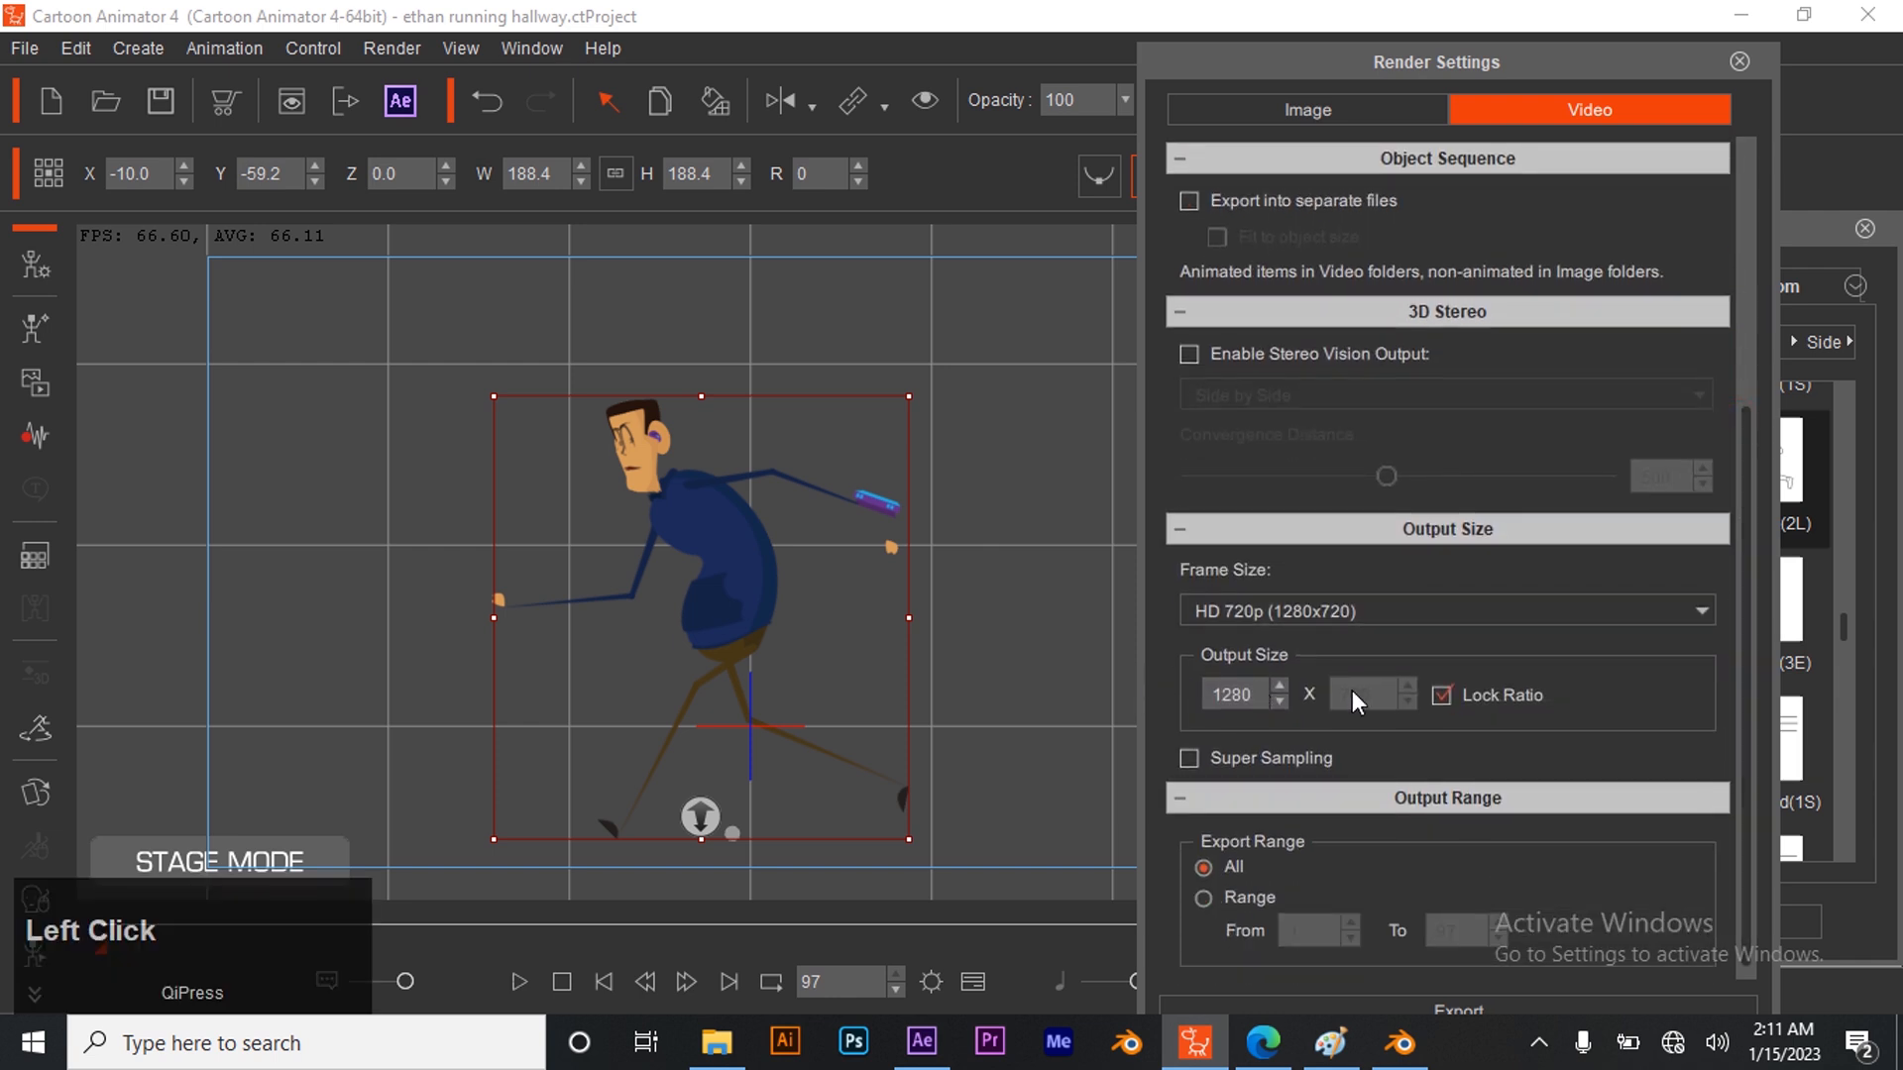
click(1380, 611)
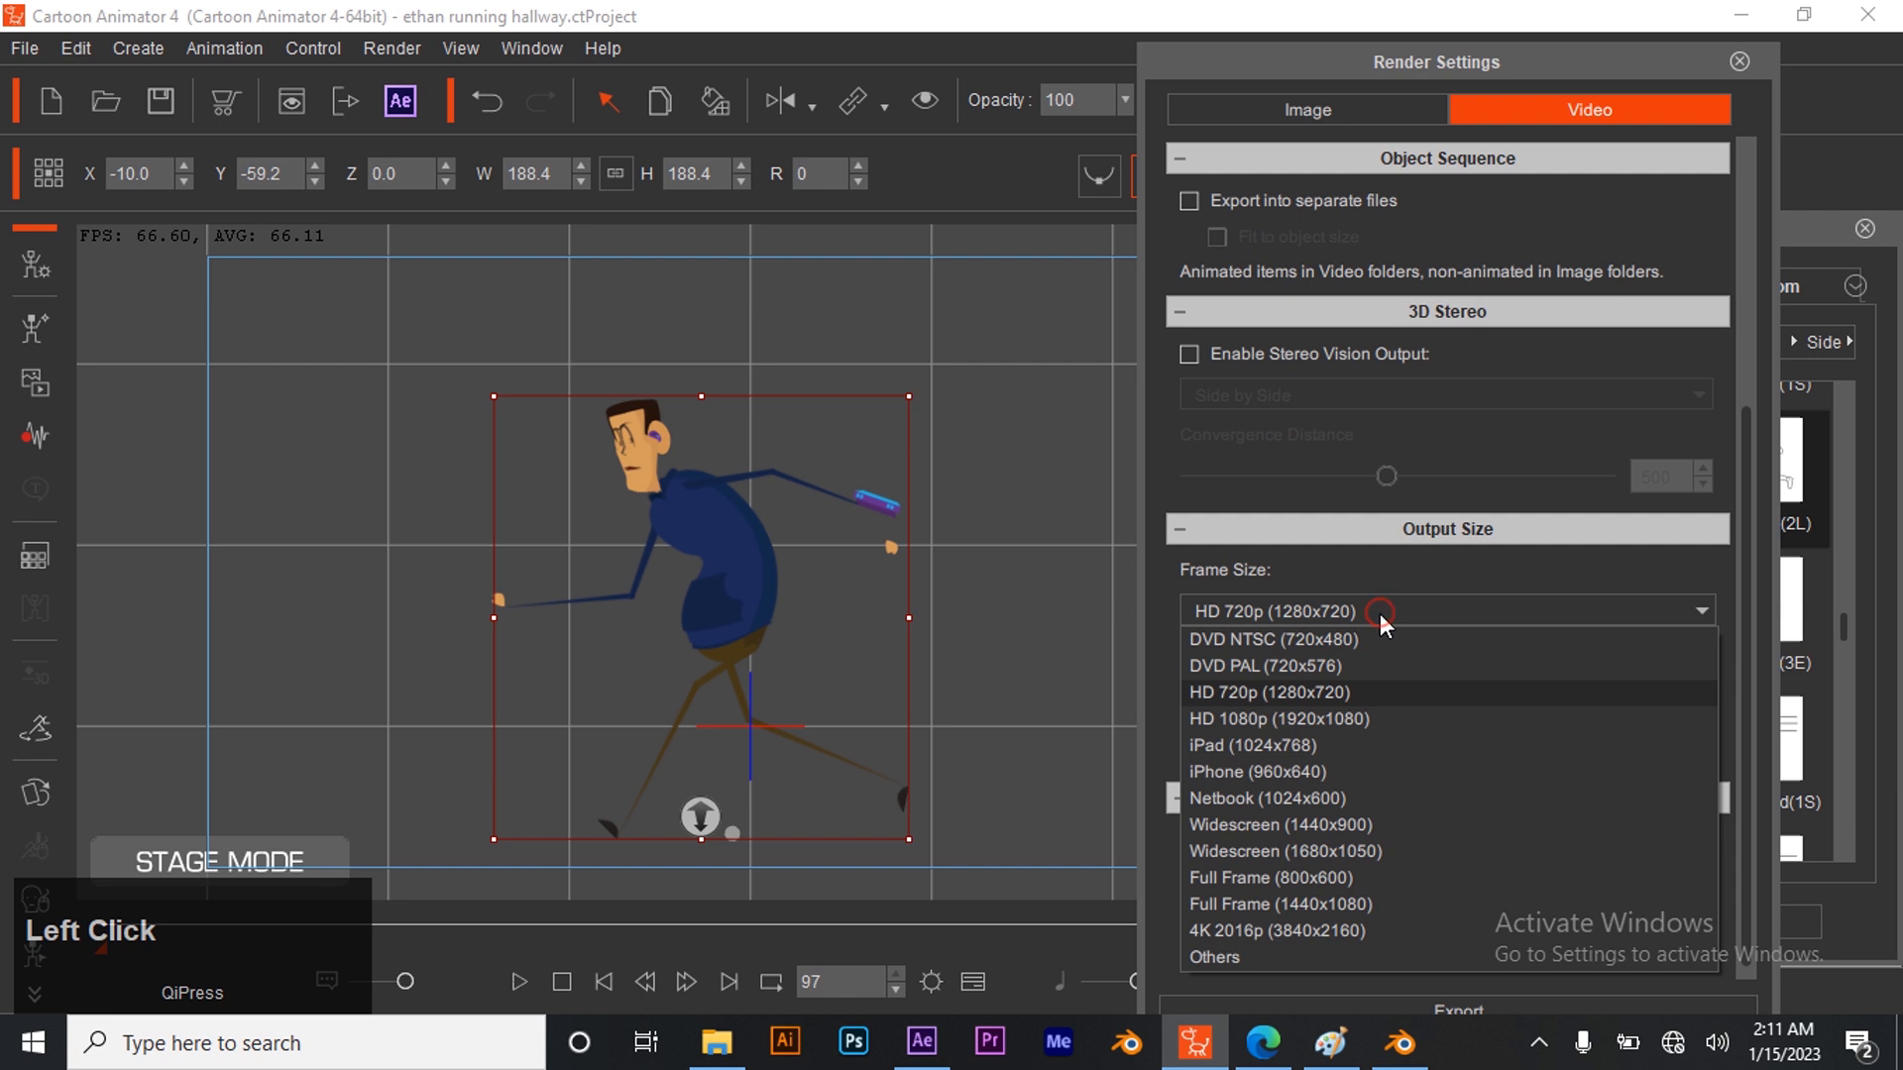
click(1282, 722)
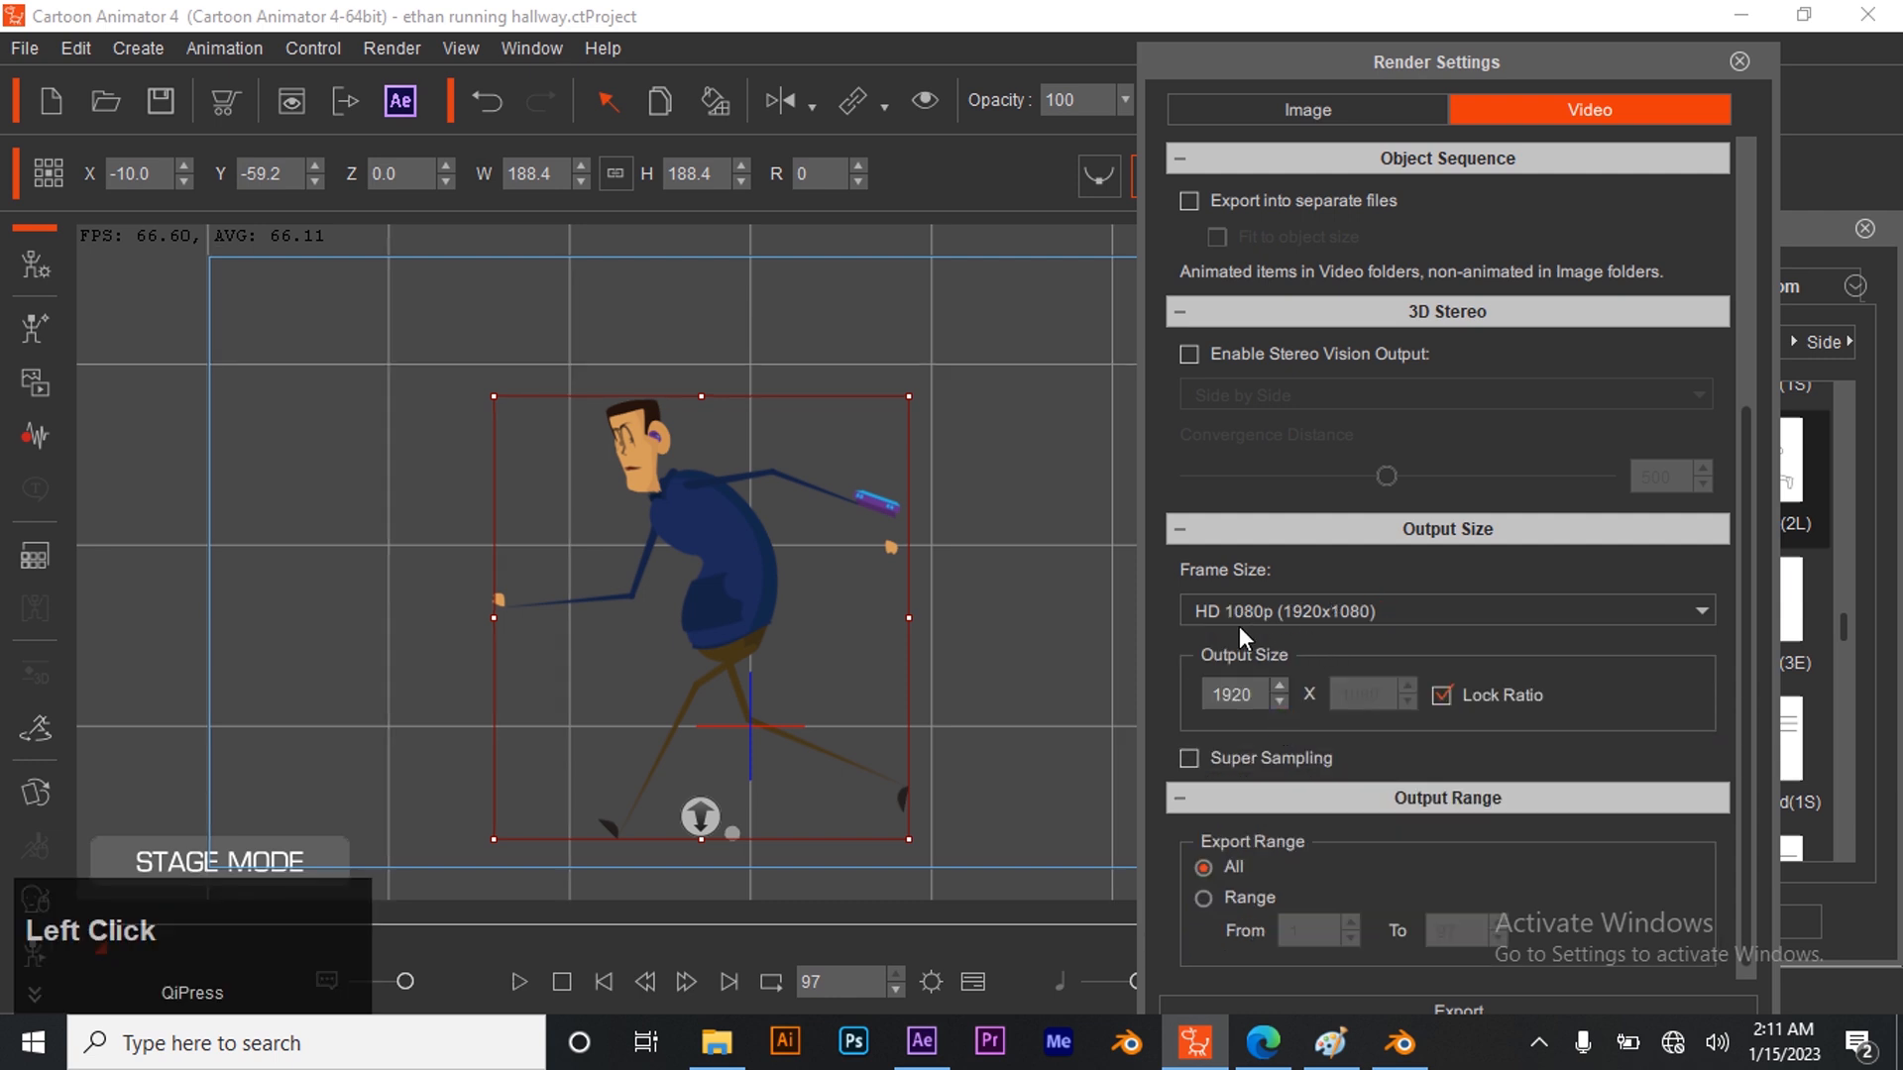
Start exporting the MOV video and browse to the characters ani folder inside the Countdown movie folder
drag(1455, 69, 1455, 32)
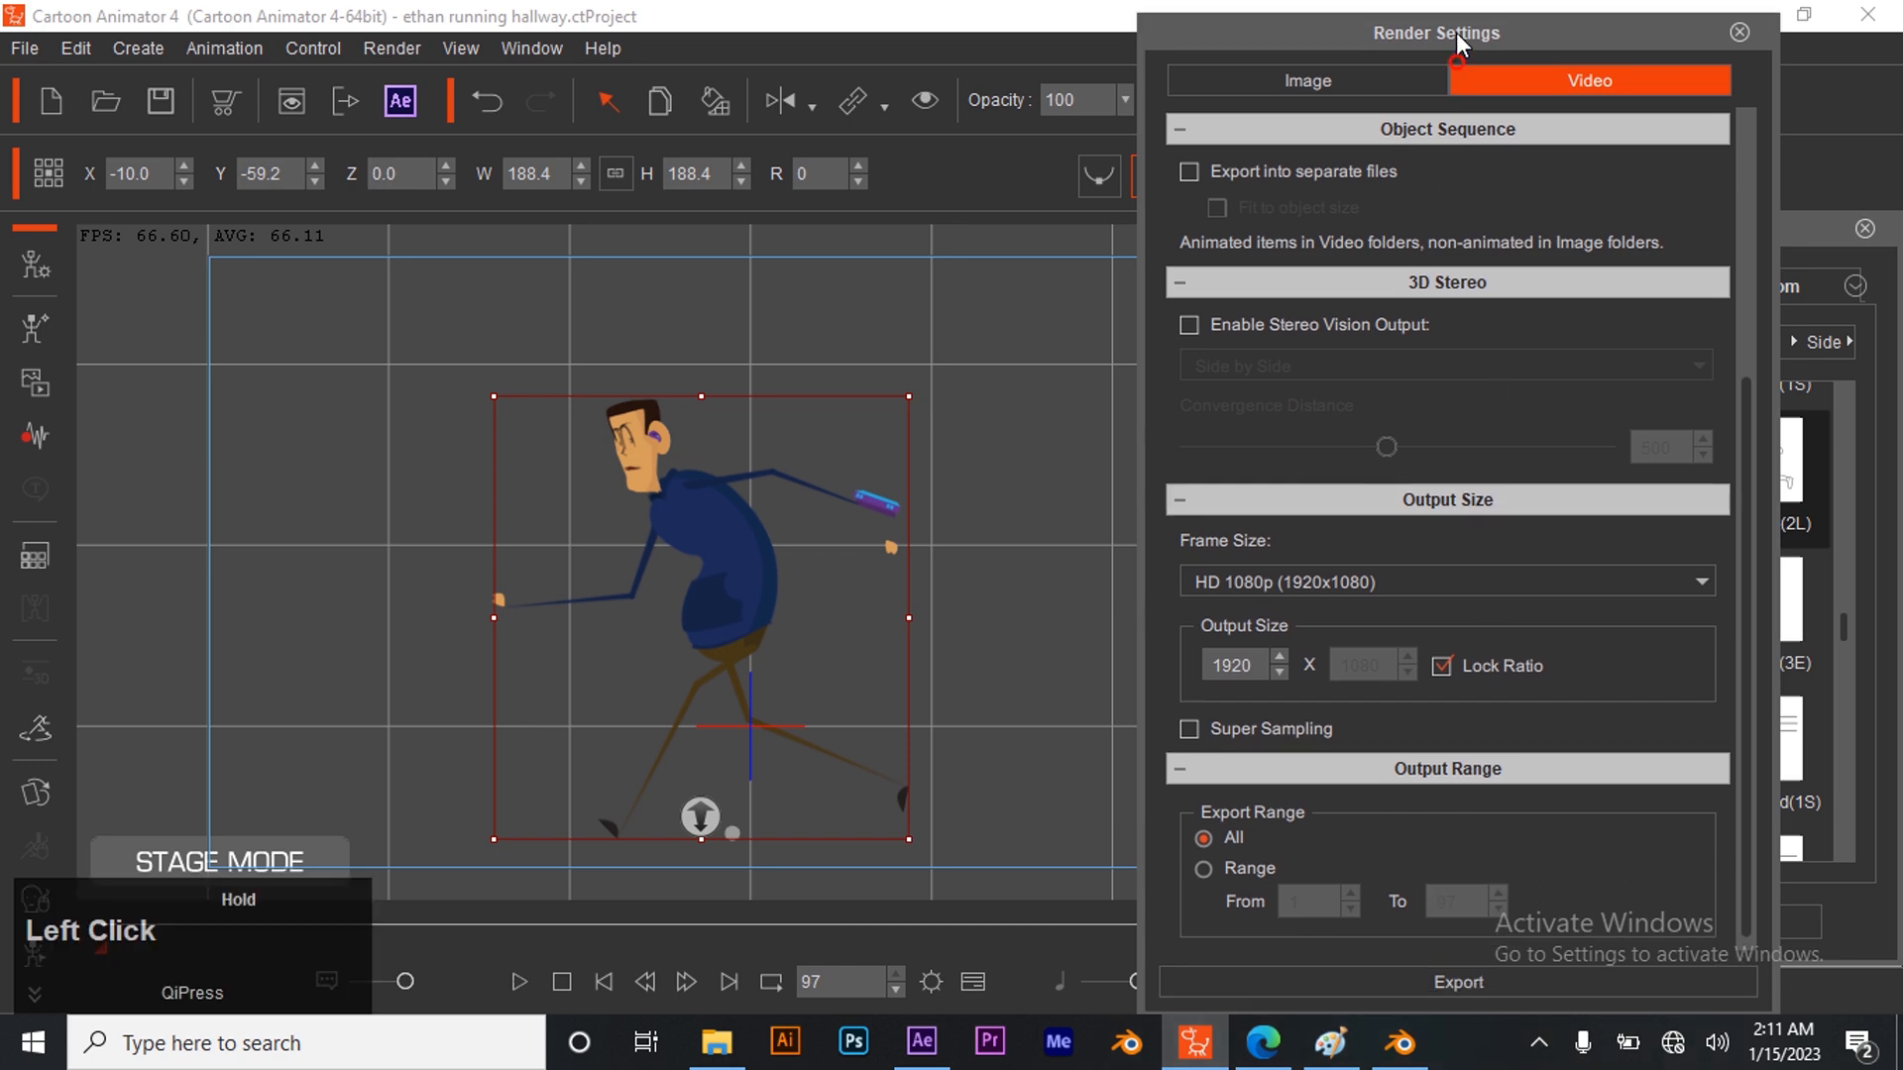
click(1341, 979)
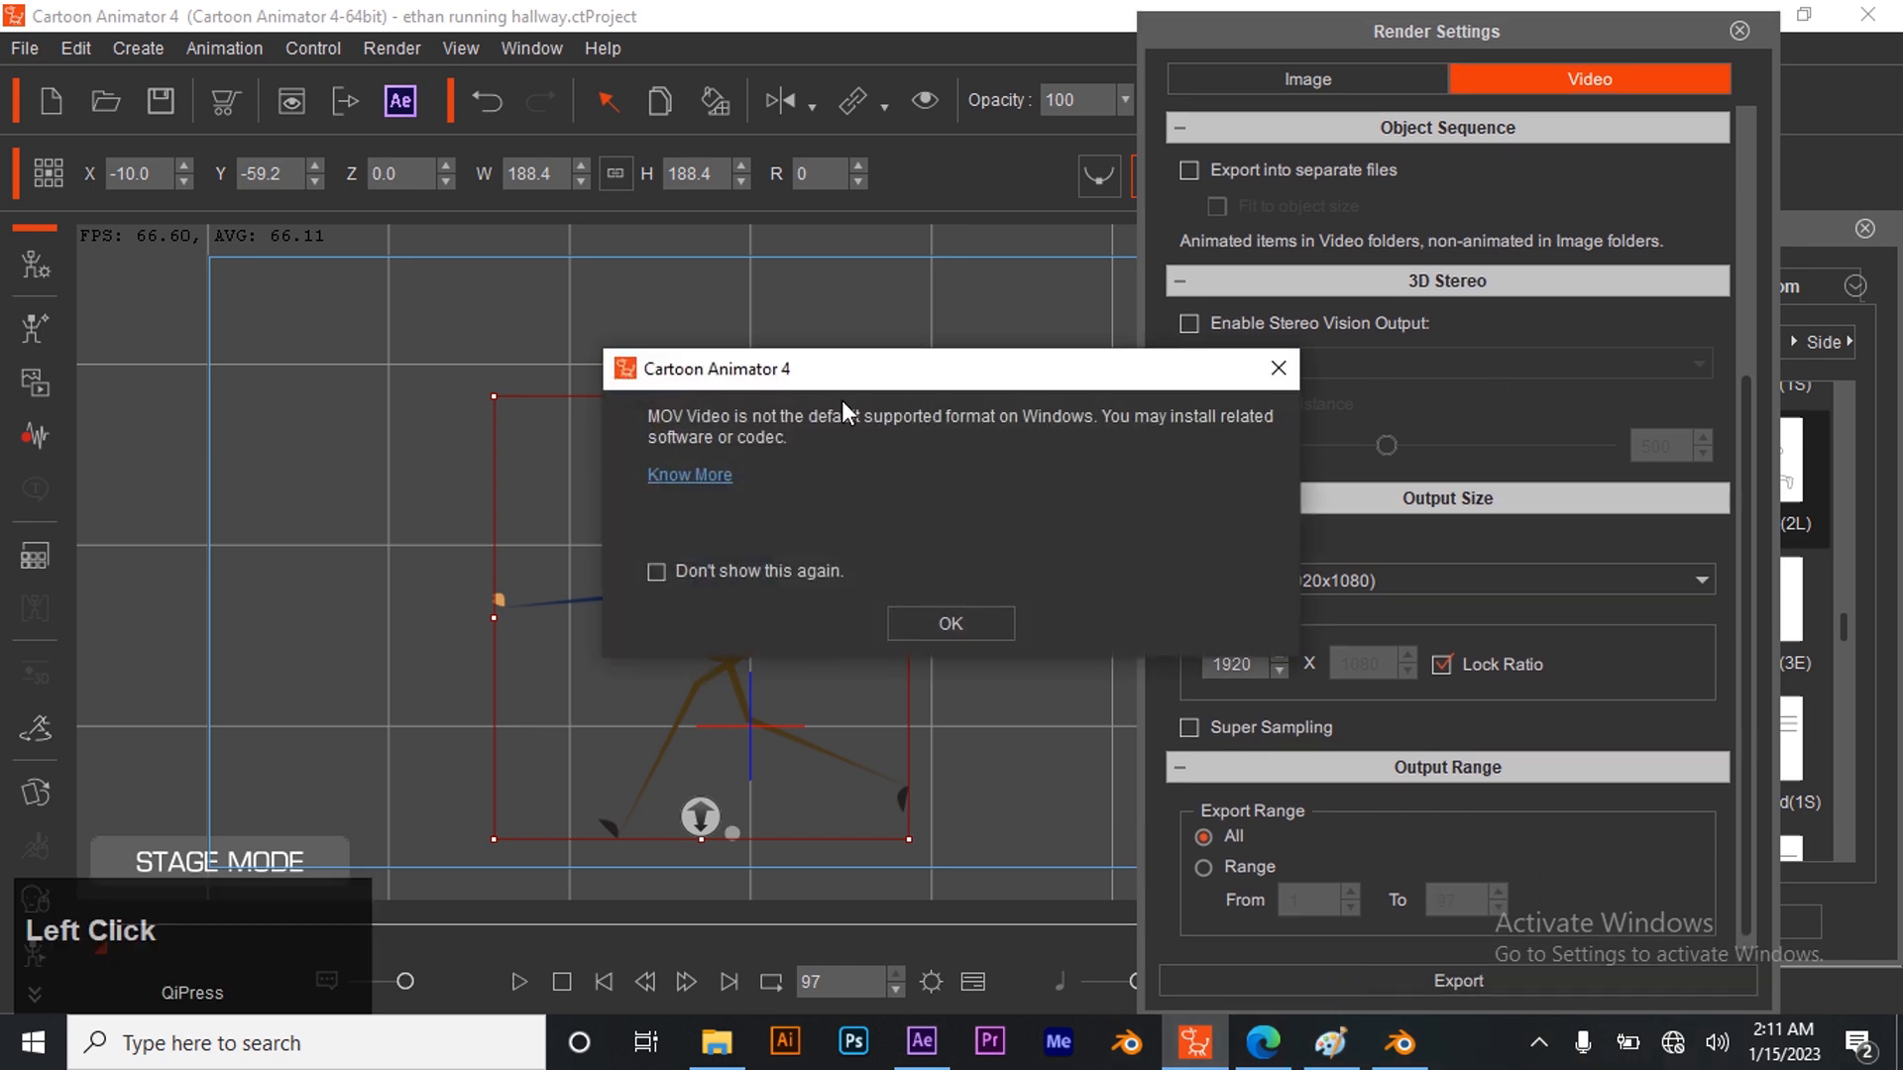
click(957, 623)
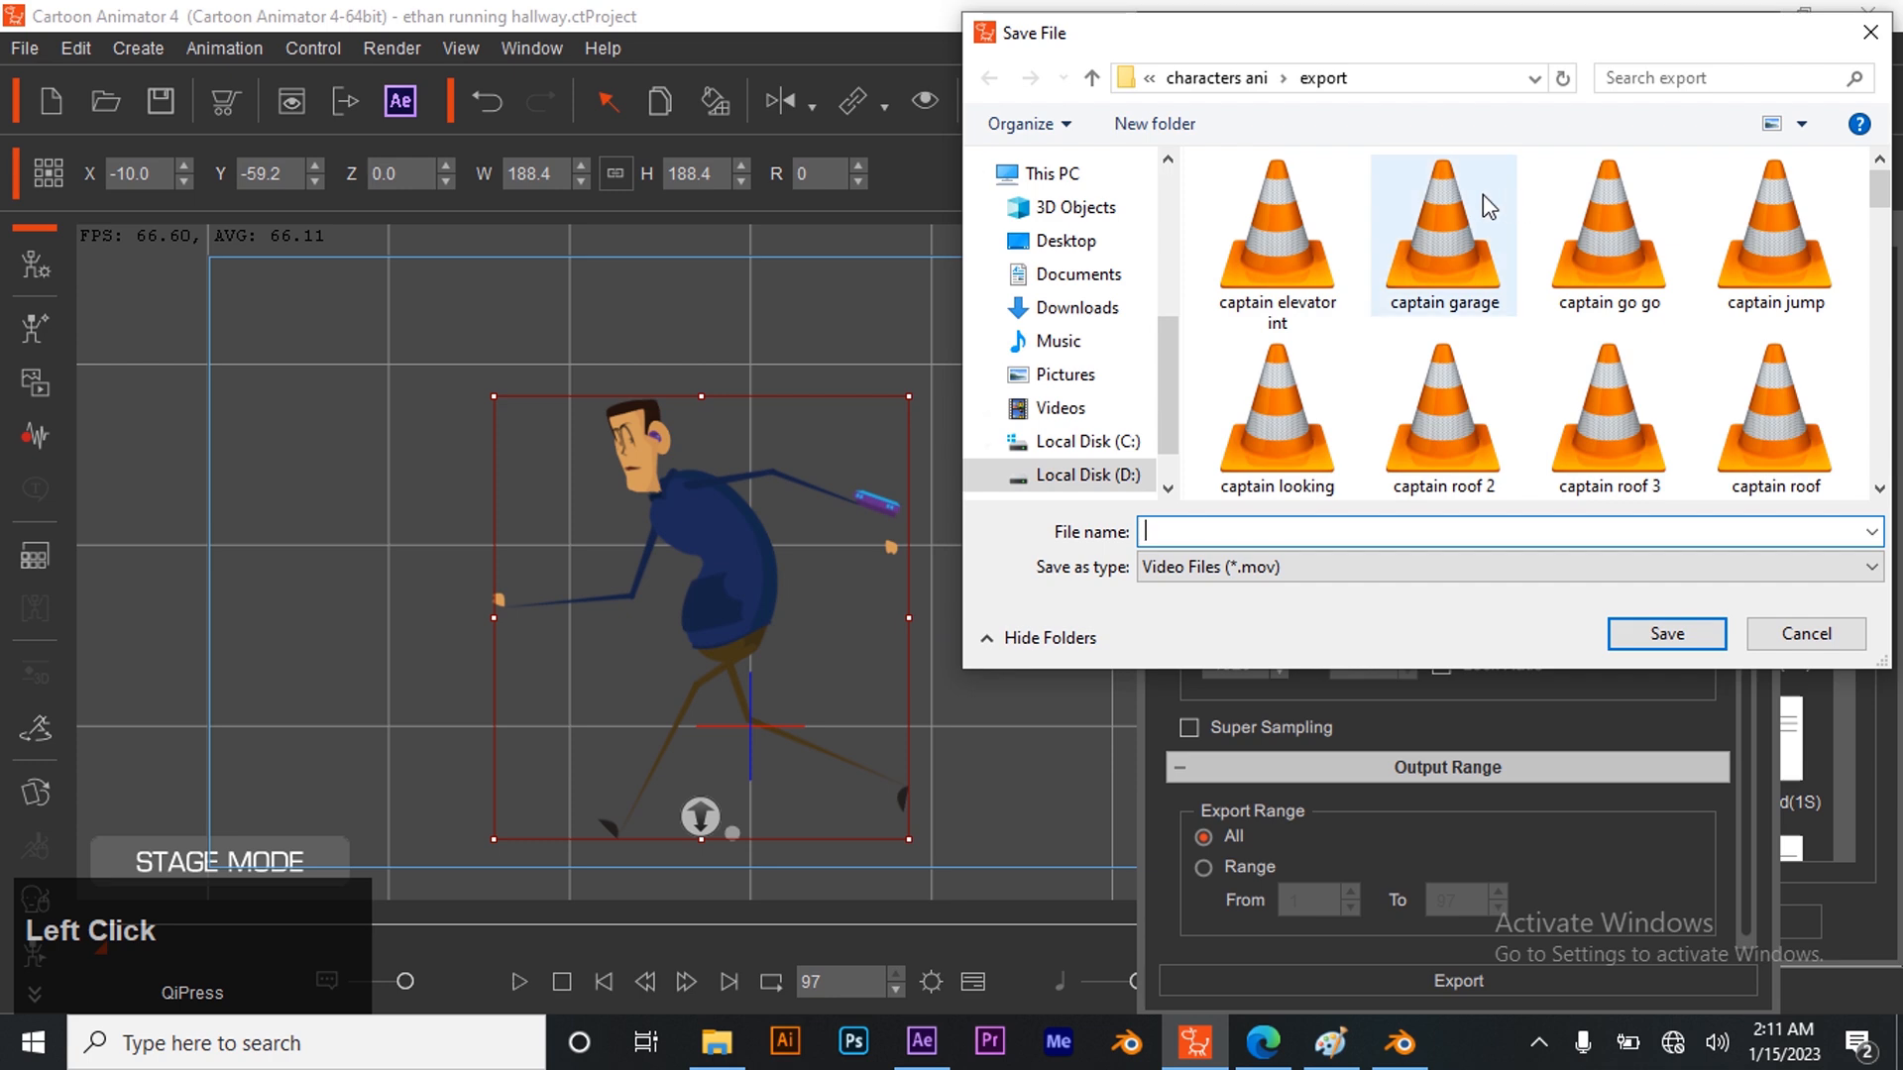
scroll(1080, 318, up, 5)
click(1085, 229)
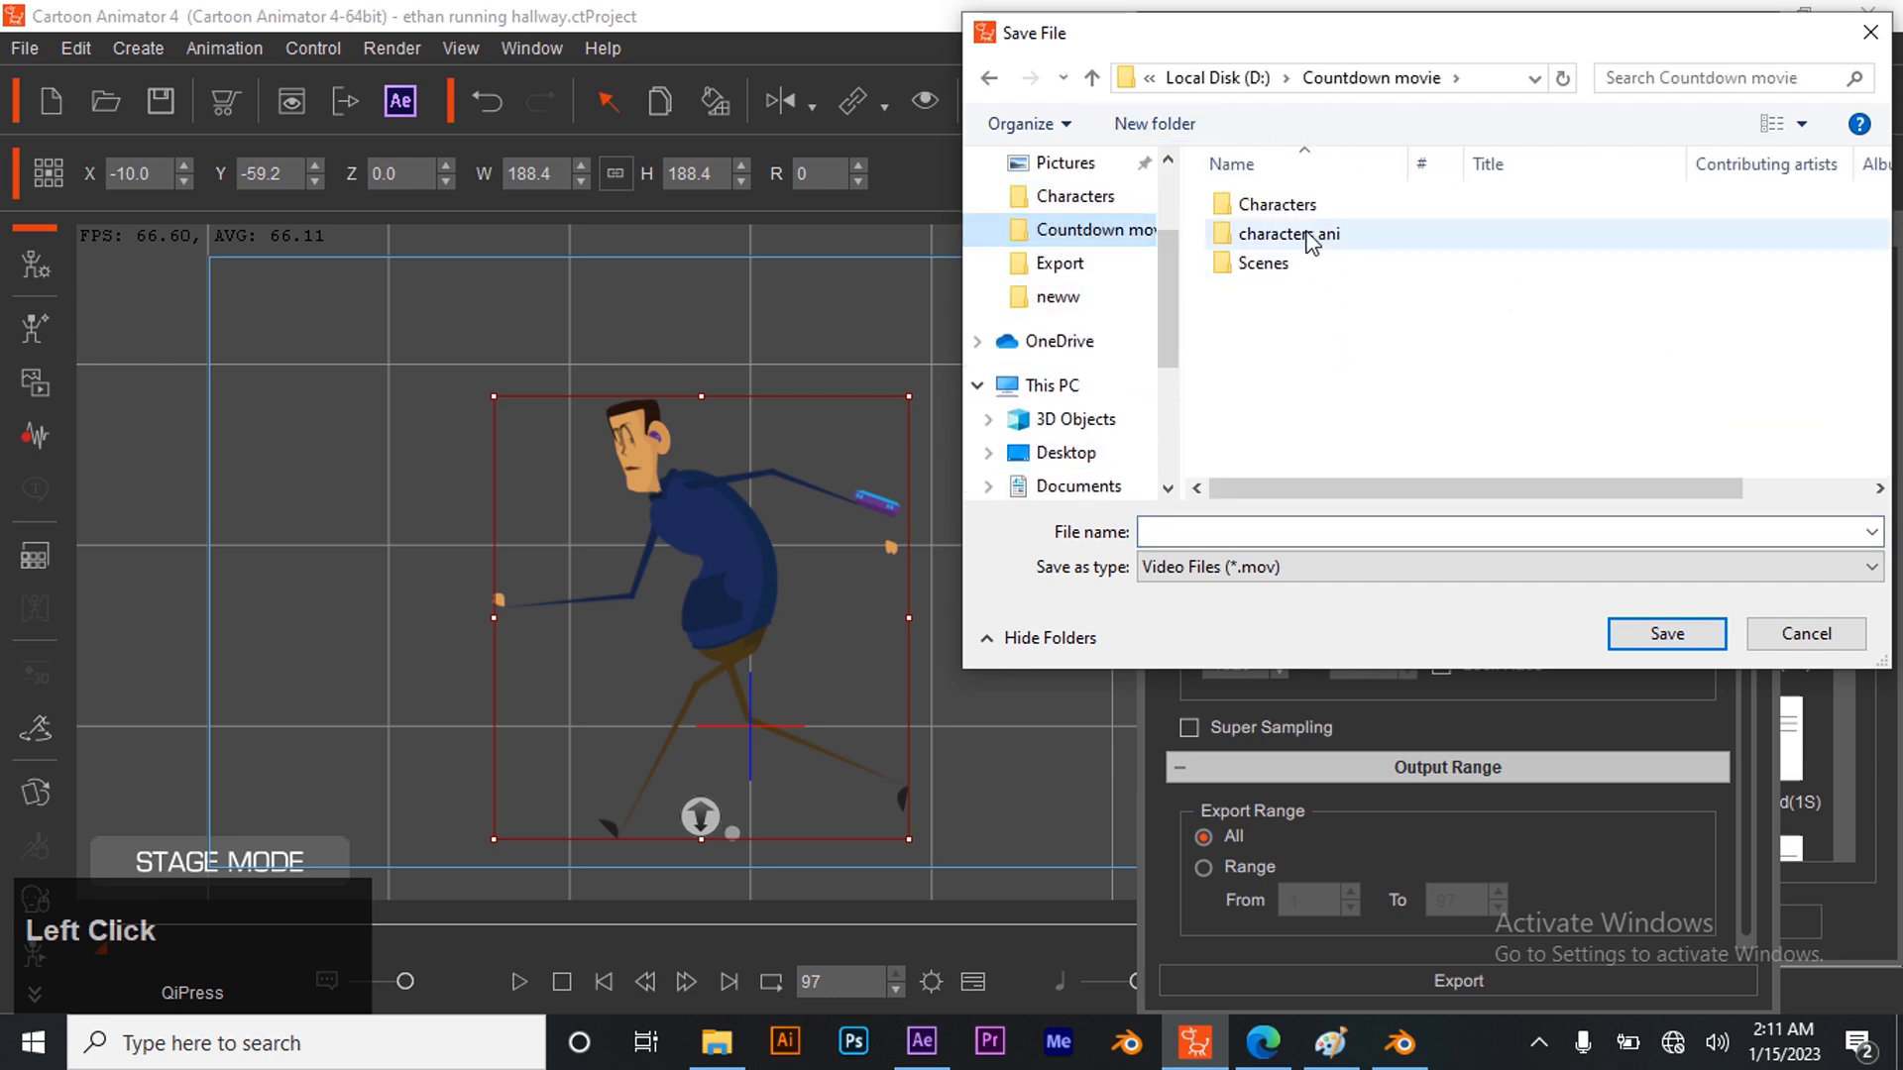
double_click(1294, 236)
Create a new folder named "trans" inside the characters ani folder and open it
right_click(1284, 315)
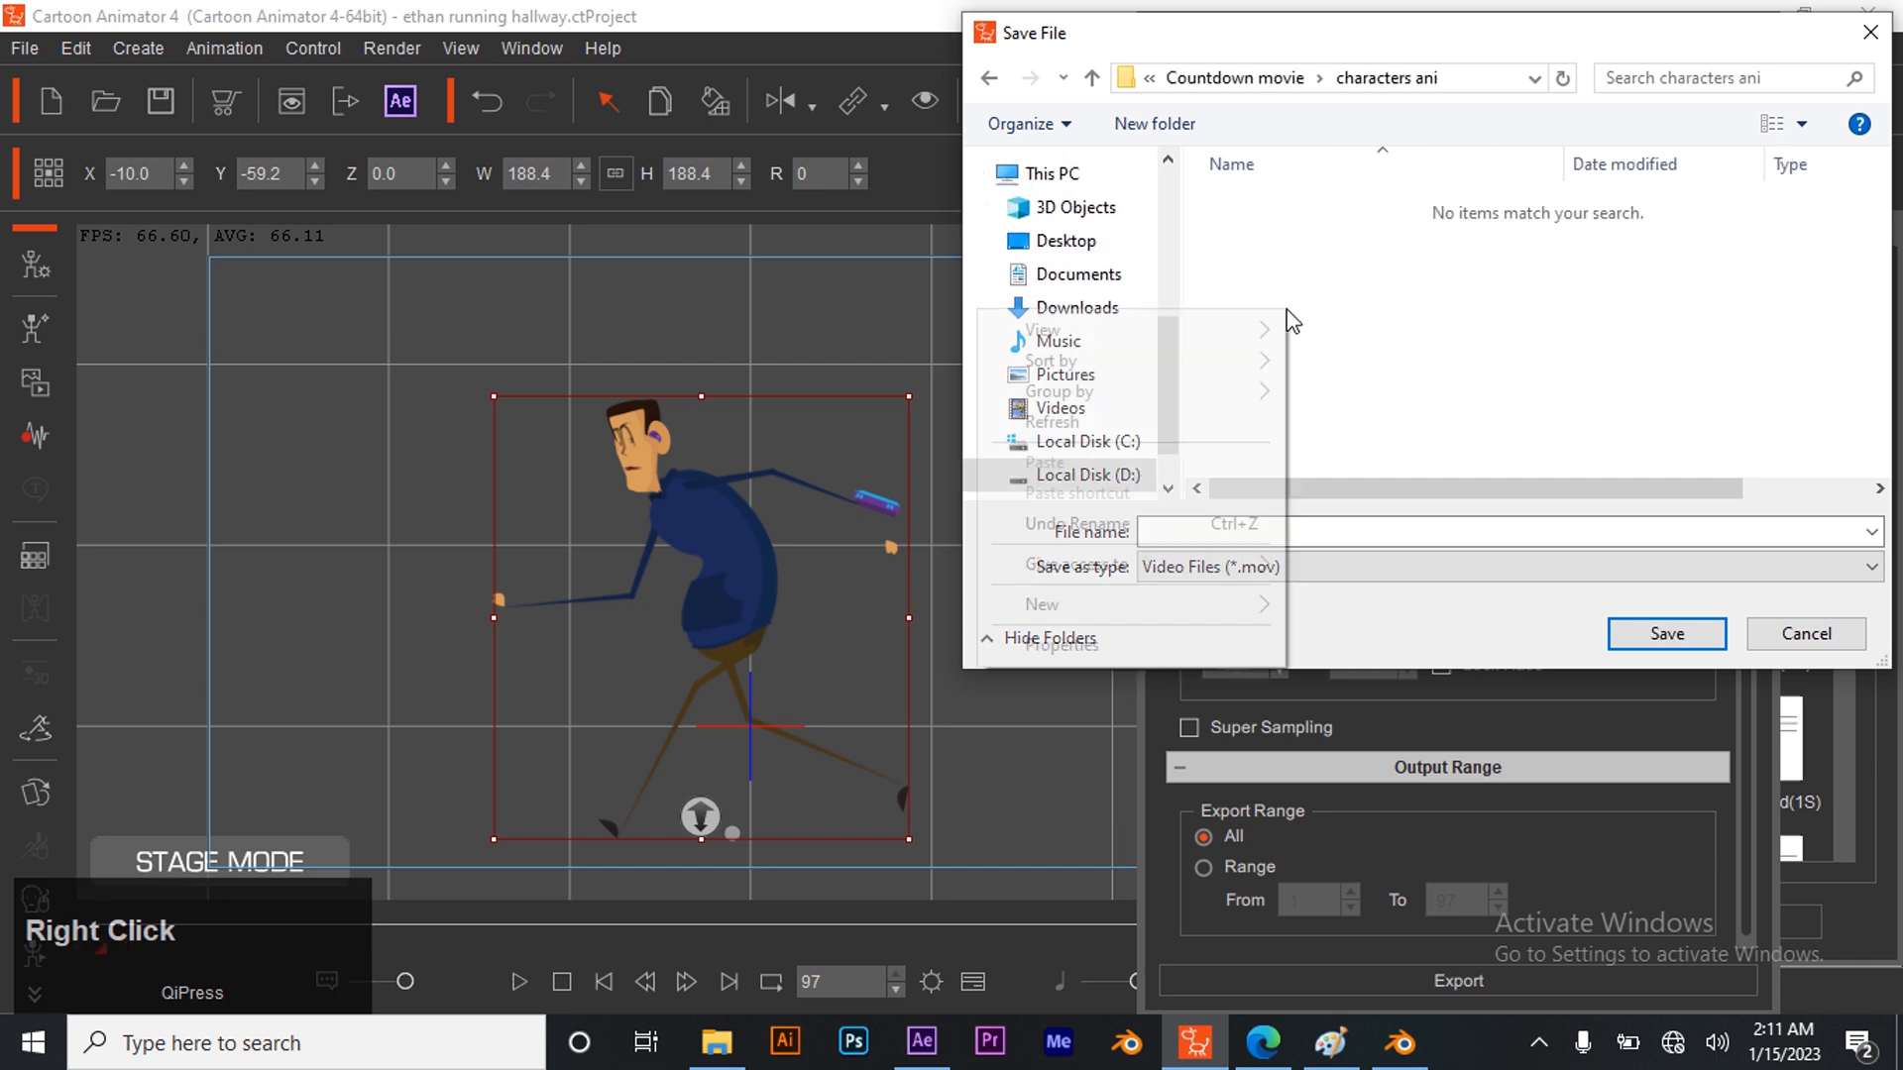
mouse_move(1228, 608)
click(1306, 610)
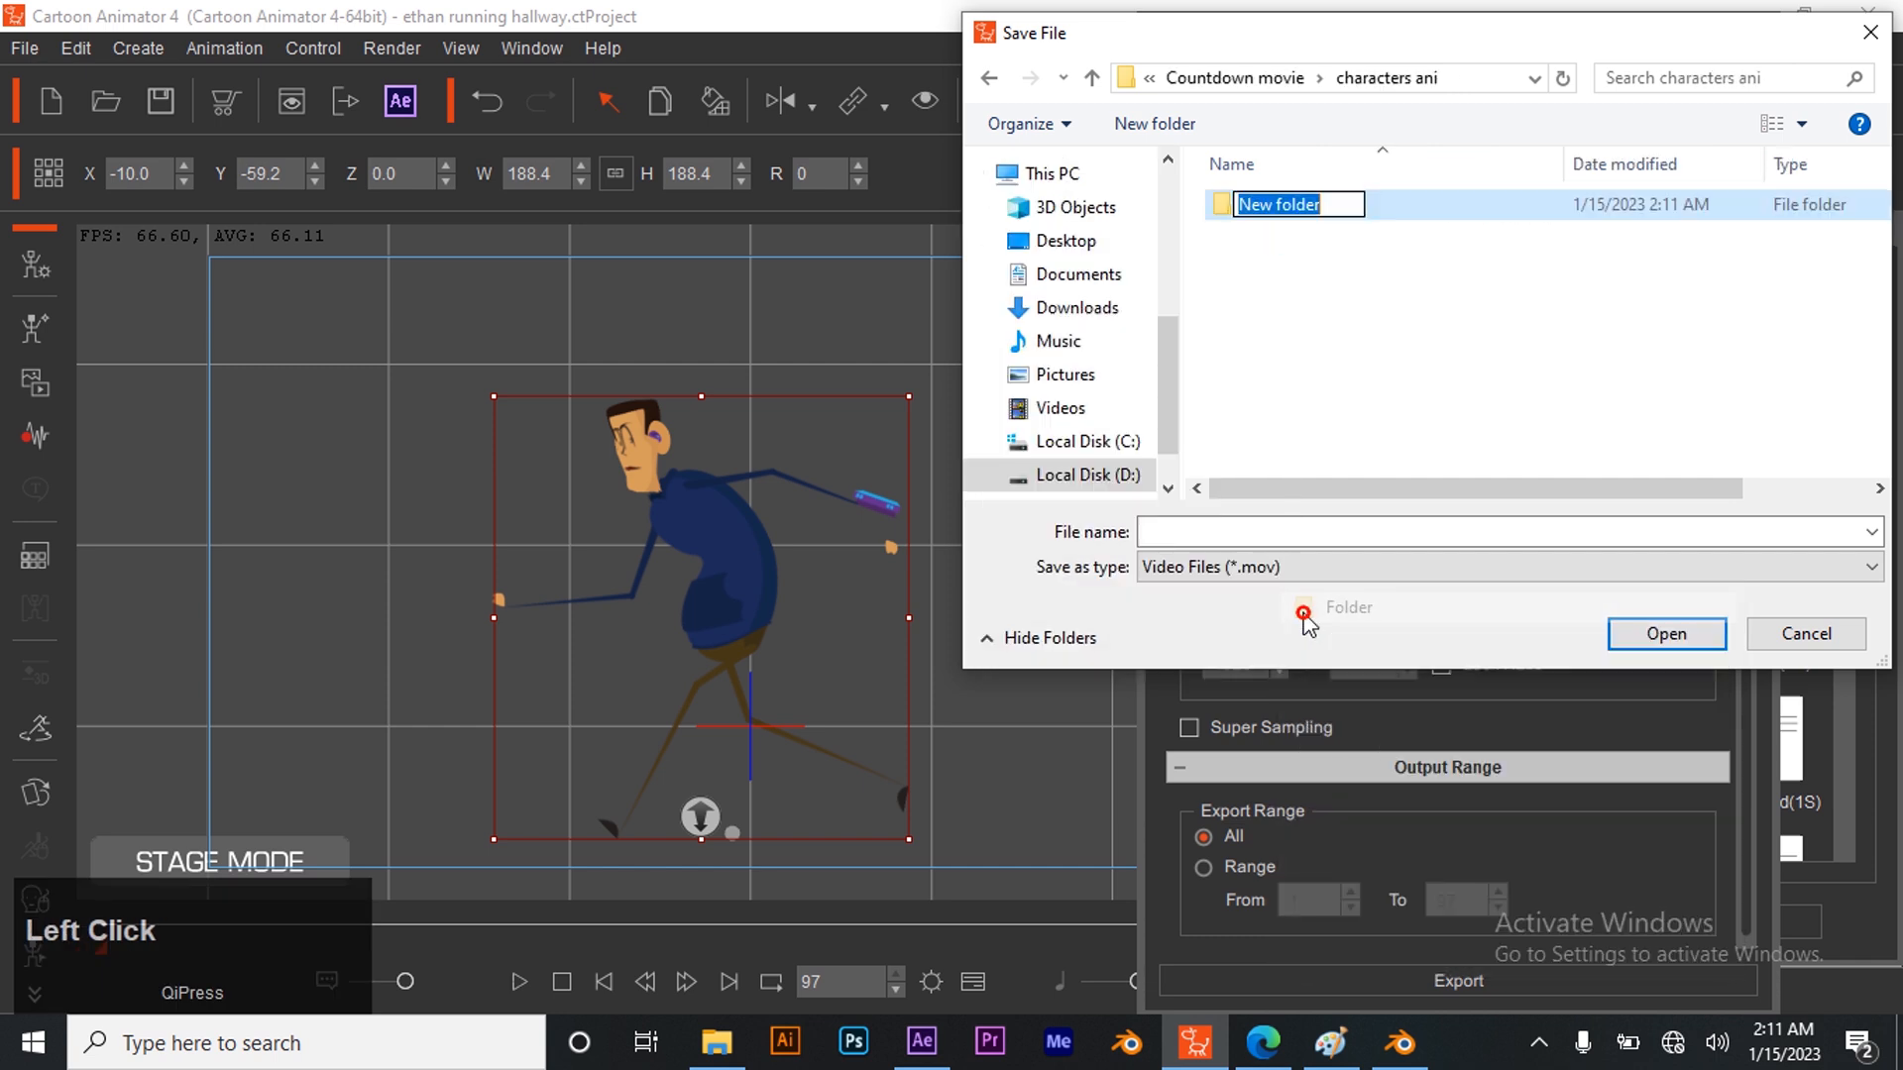
text(transp)
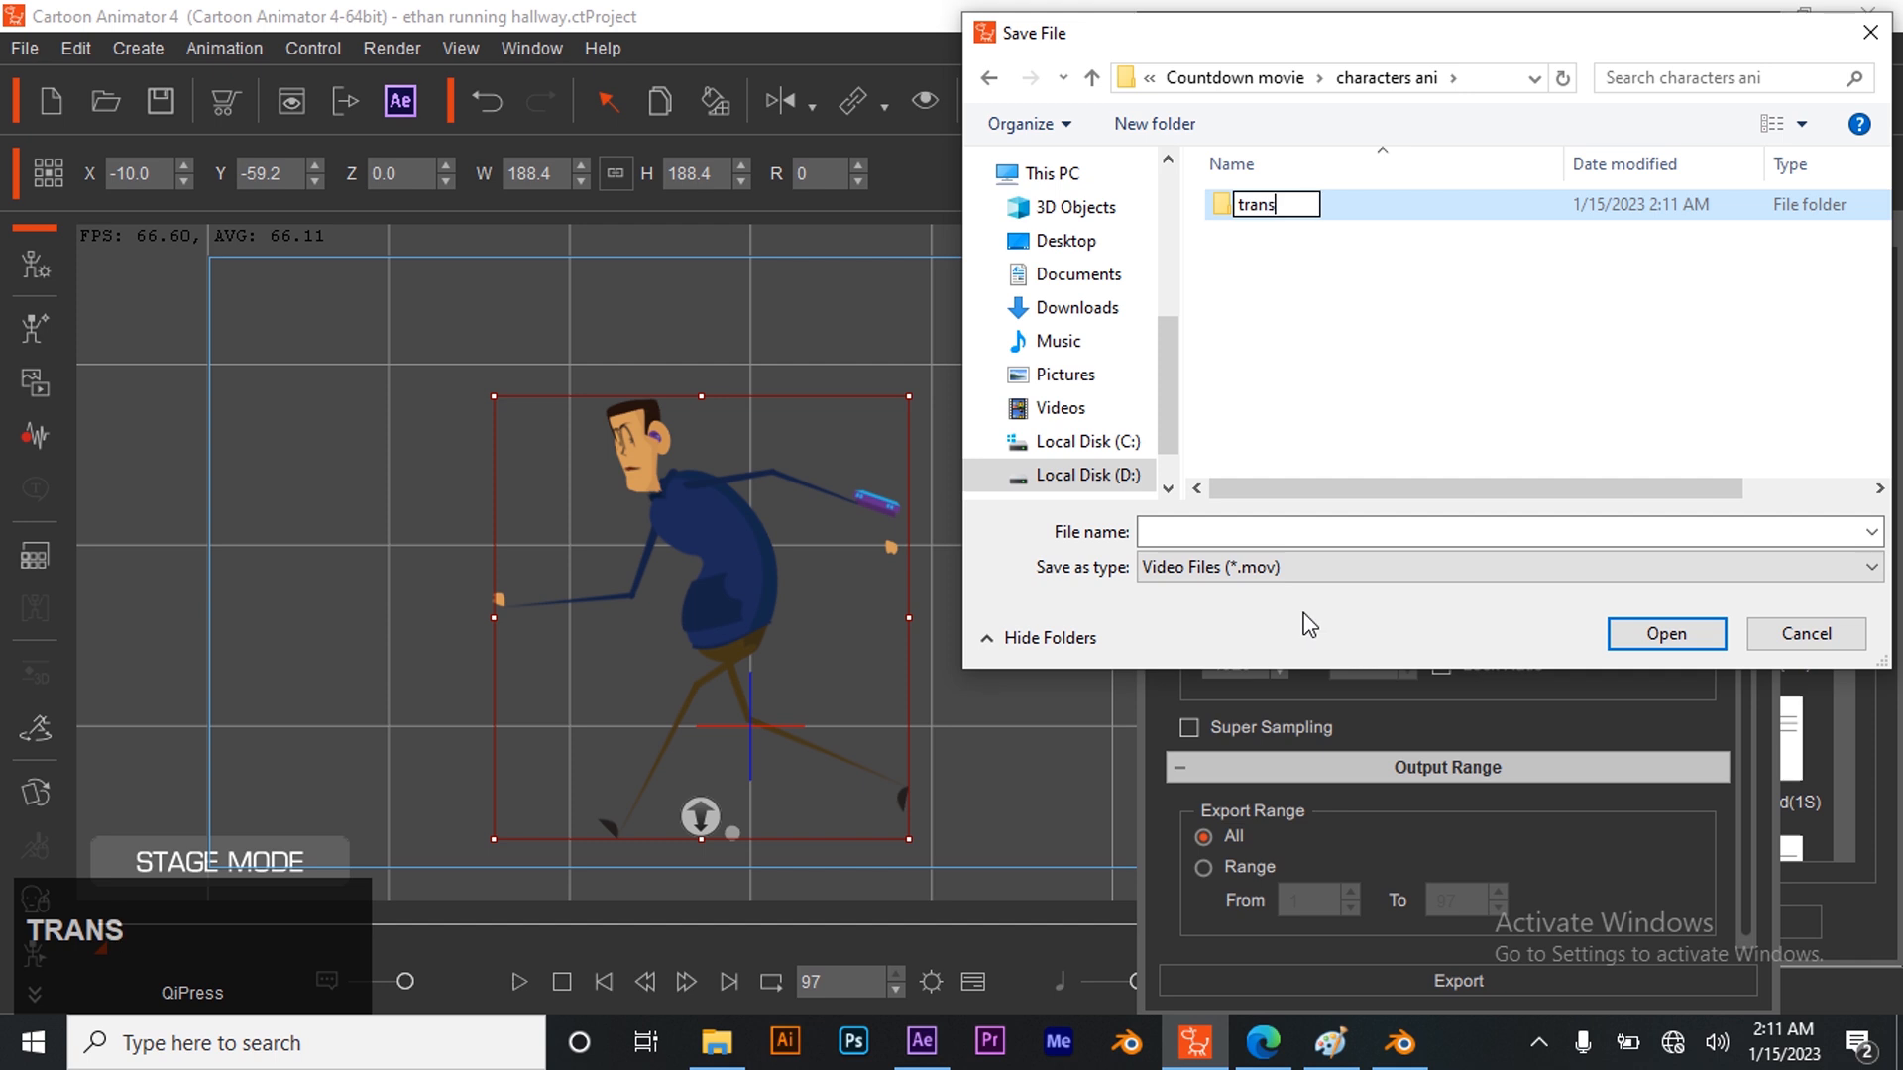
key(BackSpace)
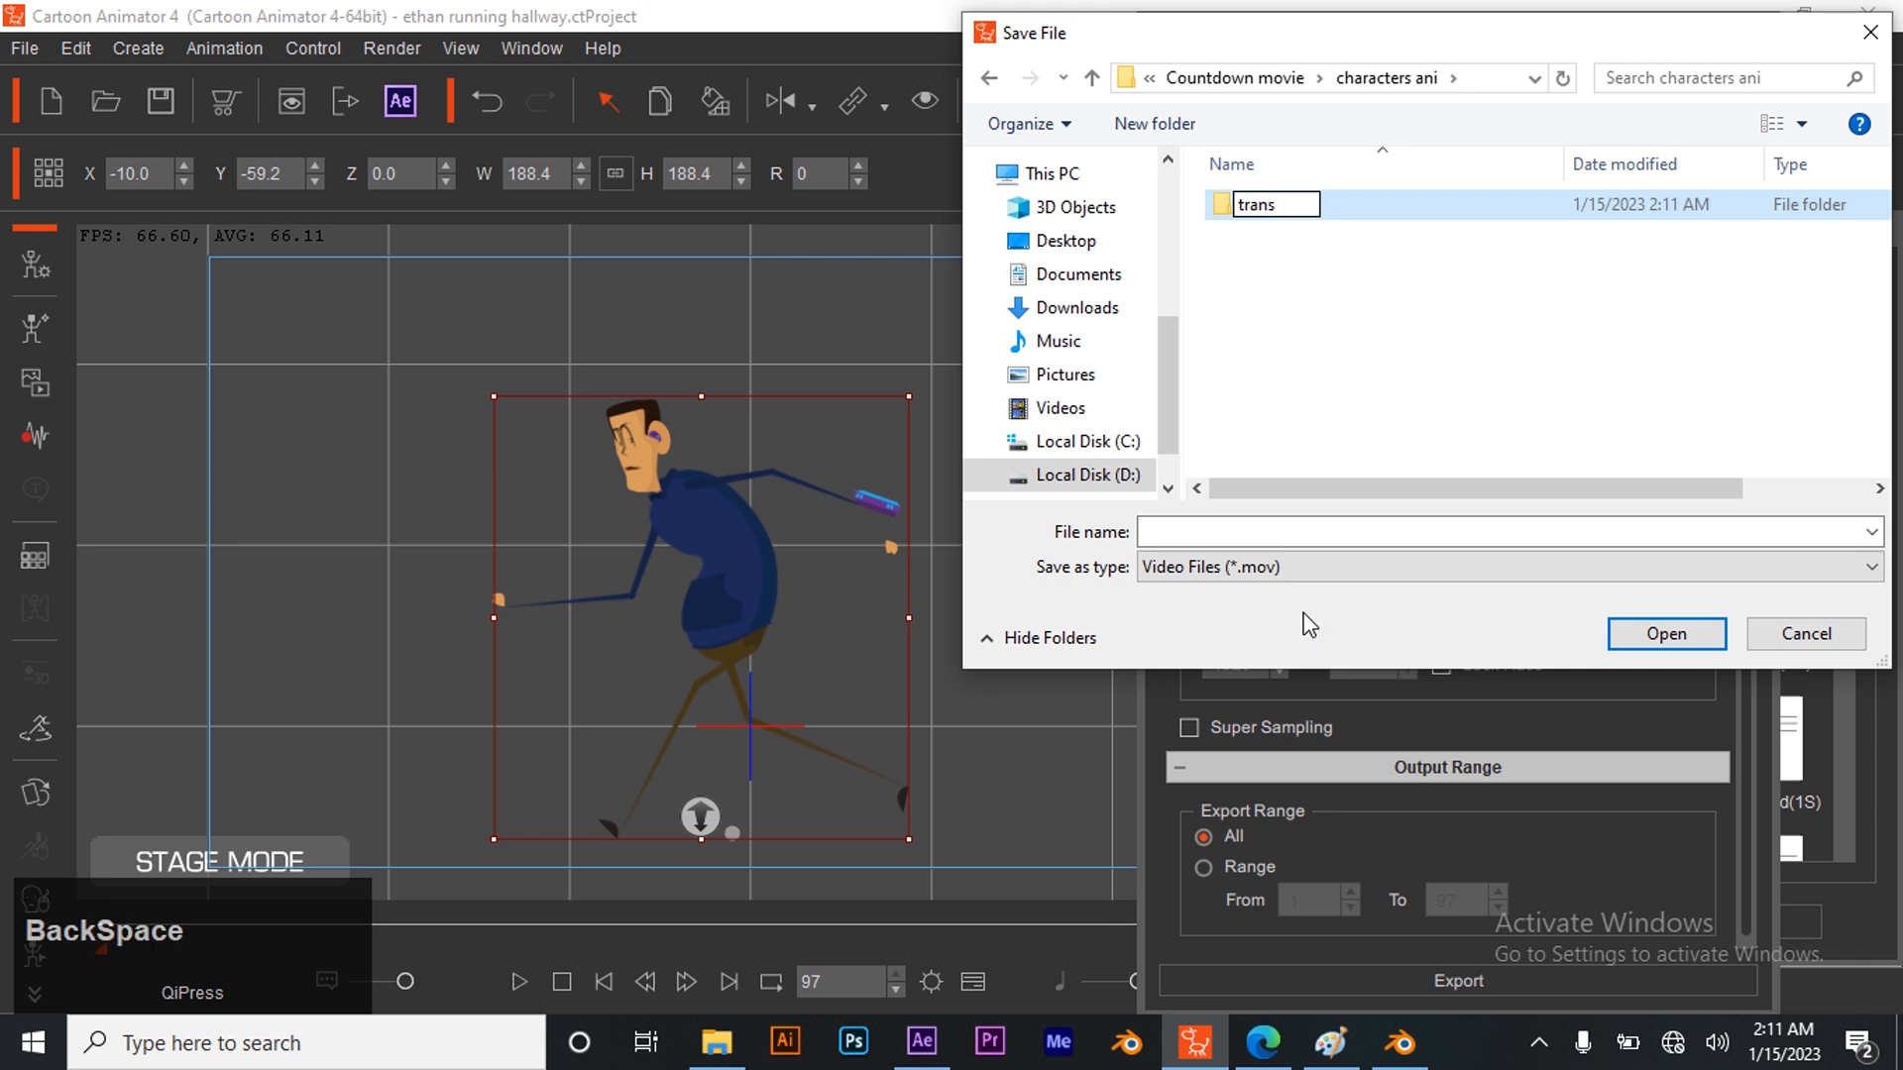
key(Return)
key(Return)
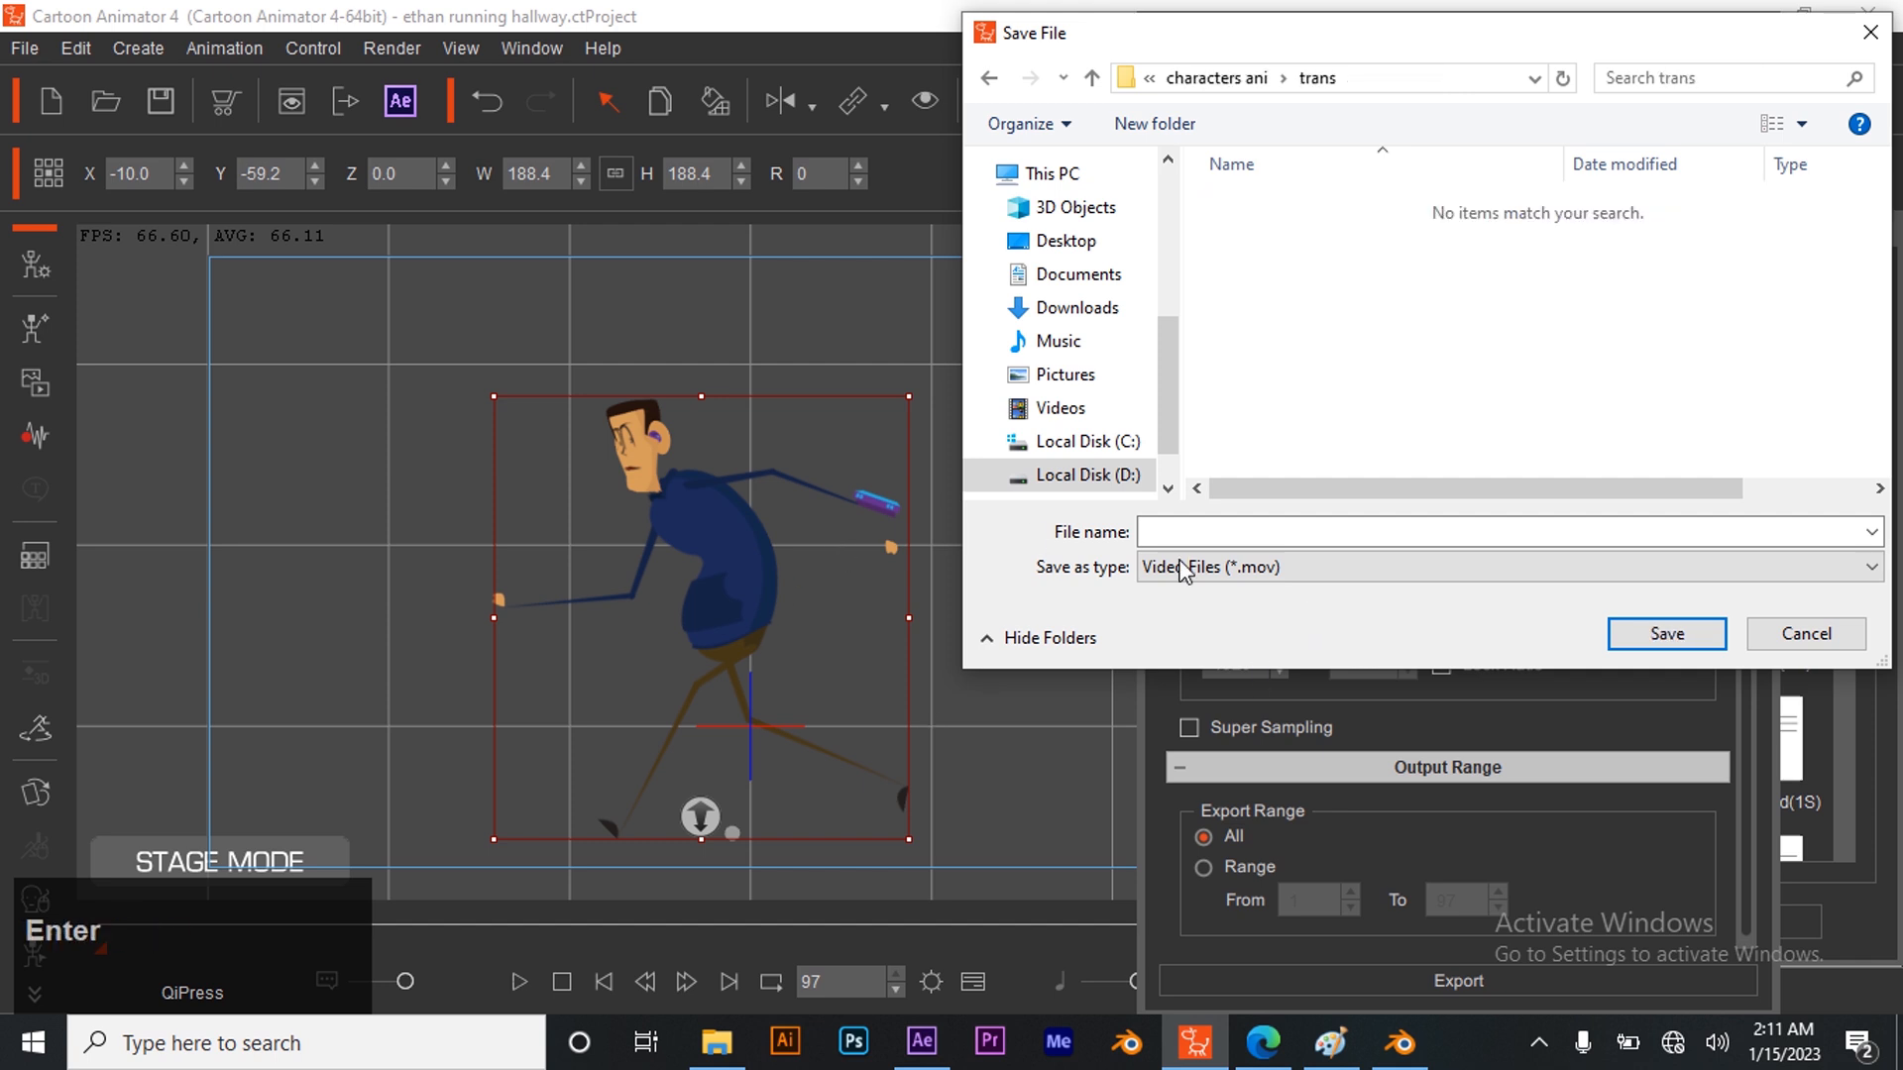
Export the video under the file name "ethan running hallway" and dismiss the offer to open it
click(1288, 527)
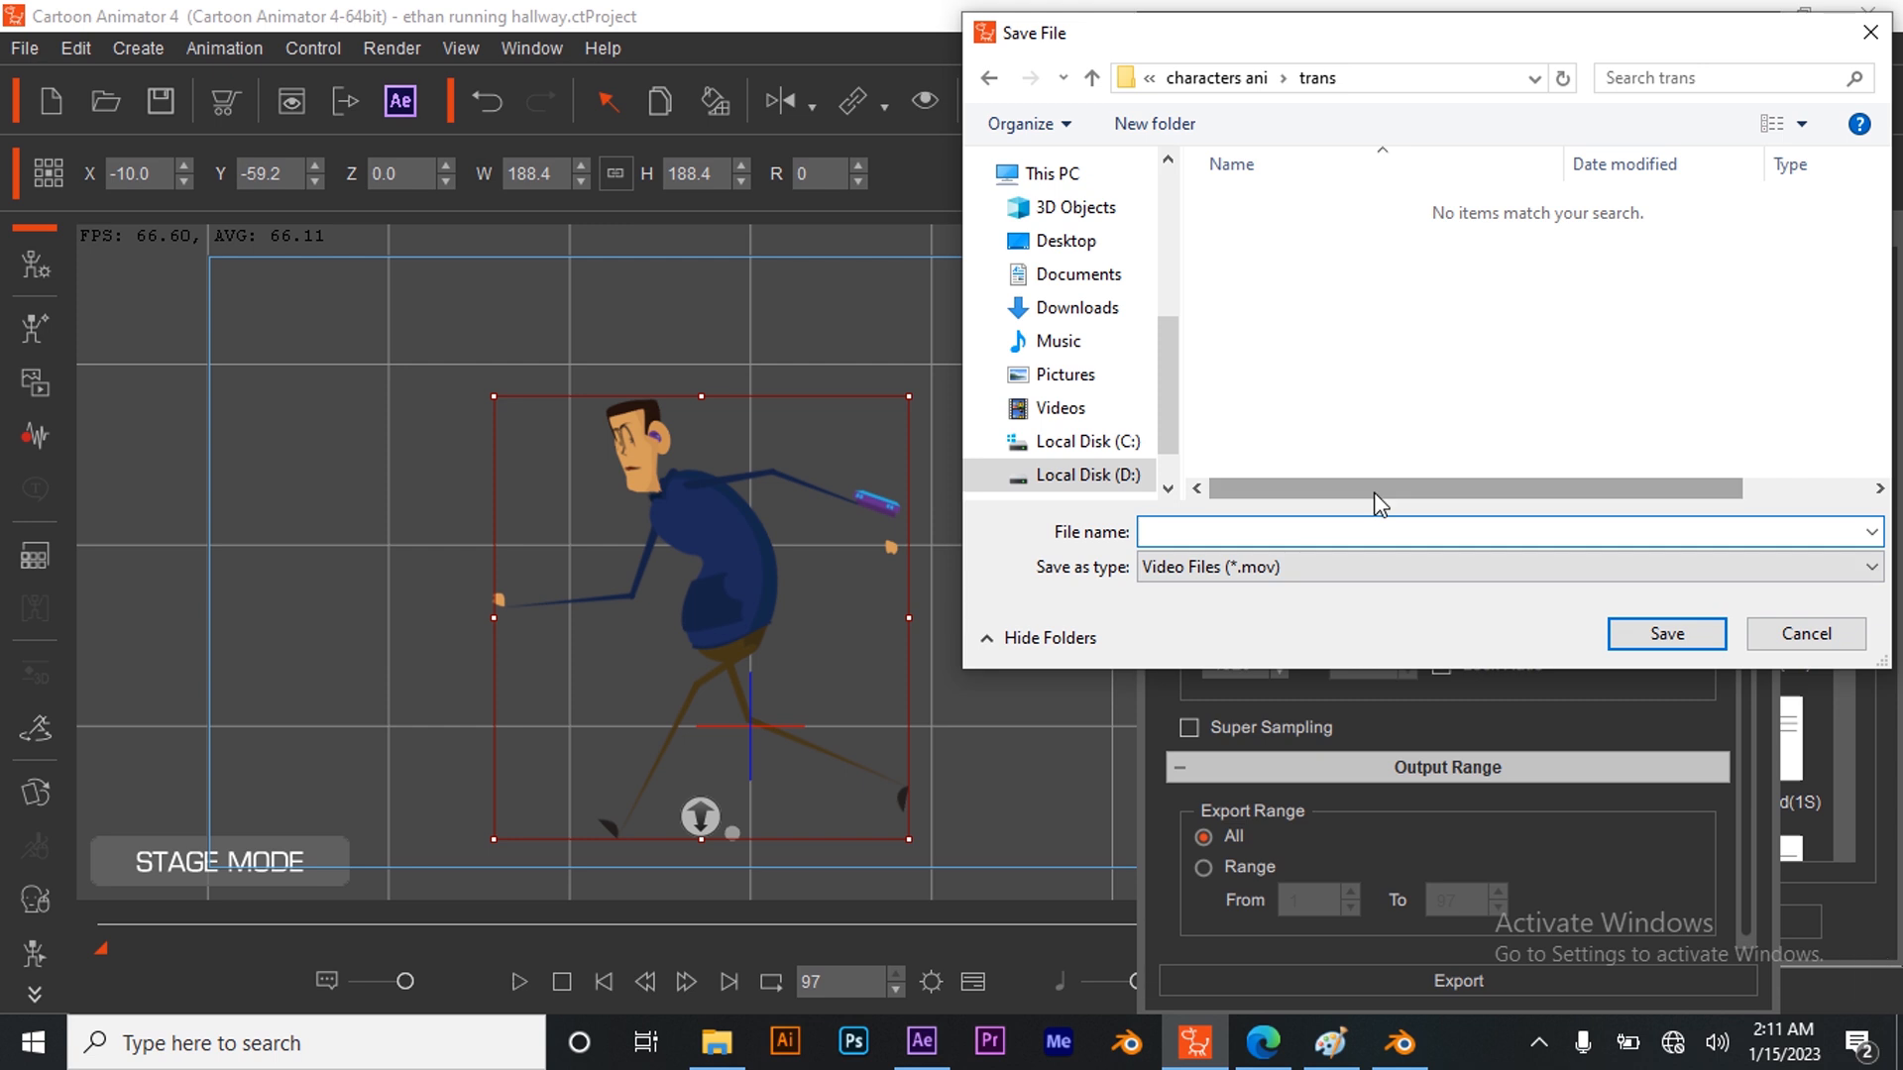
text(ethan ru)
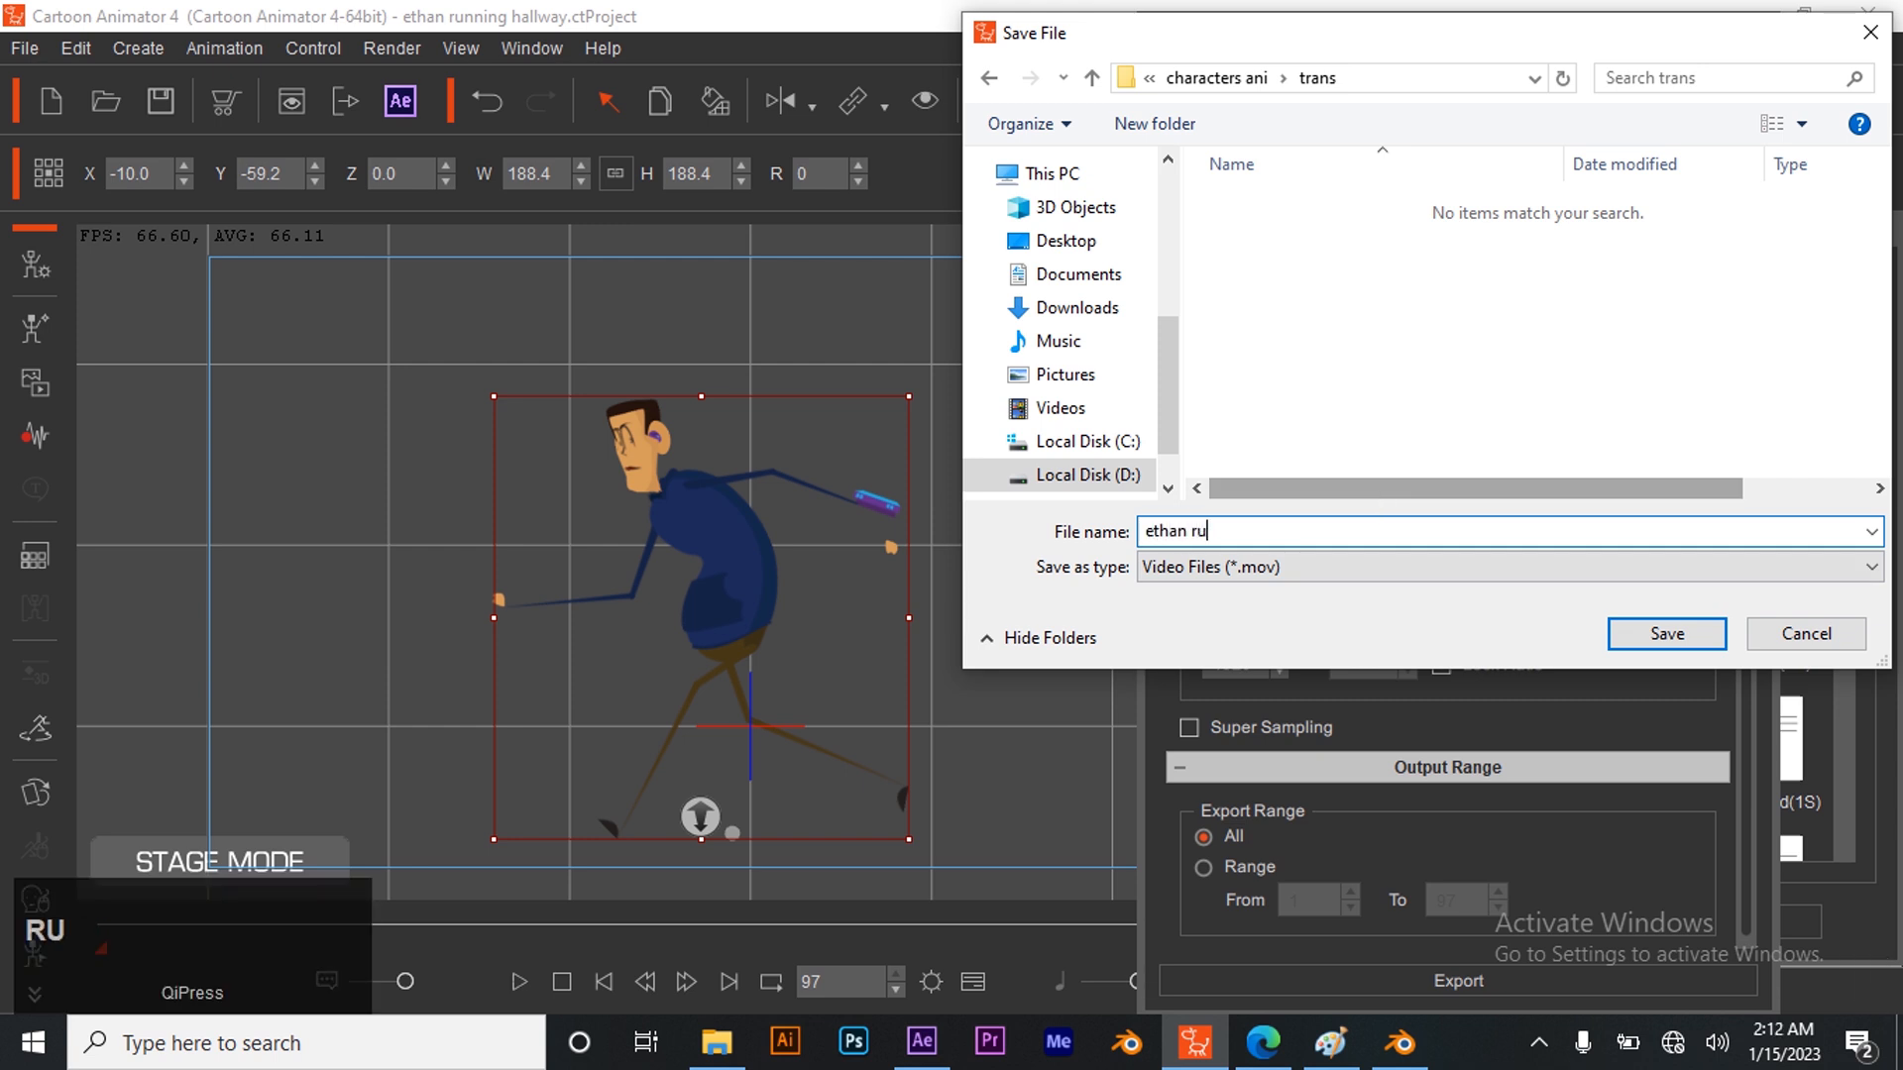
text(nning hallway)
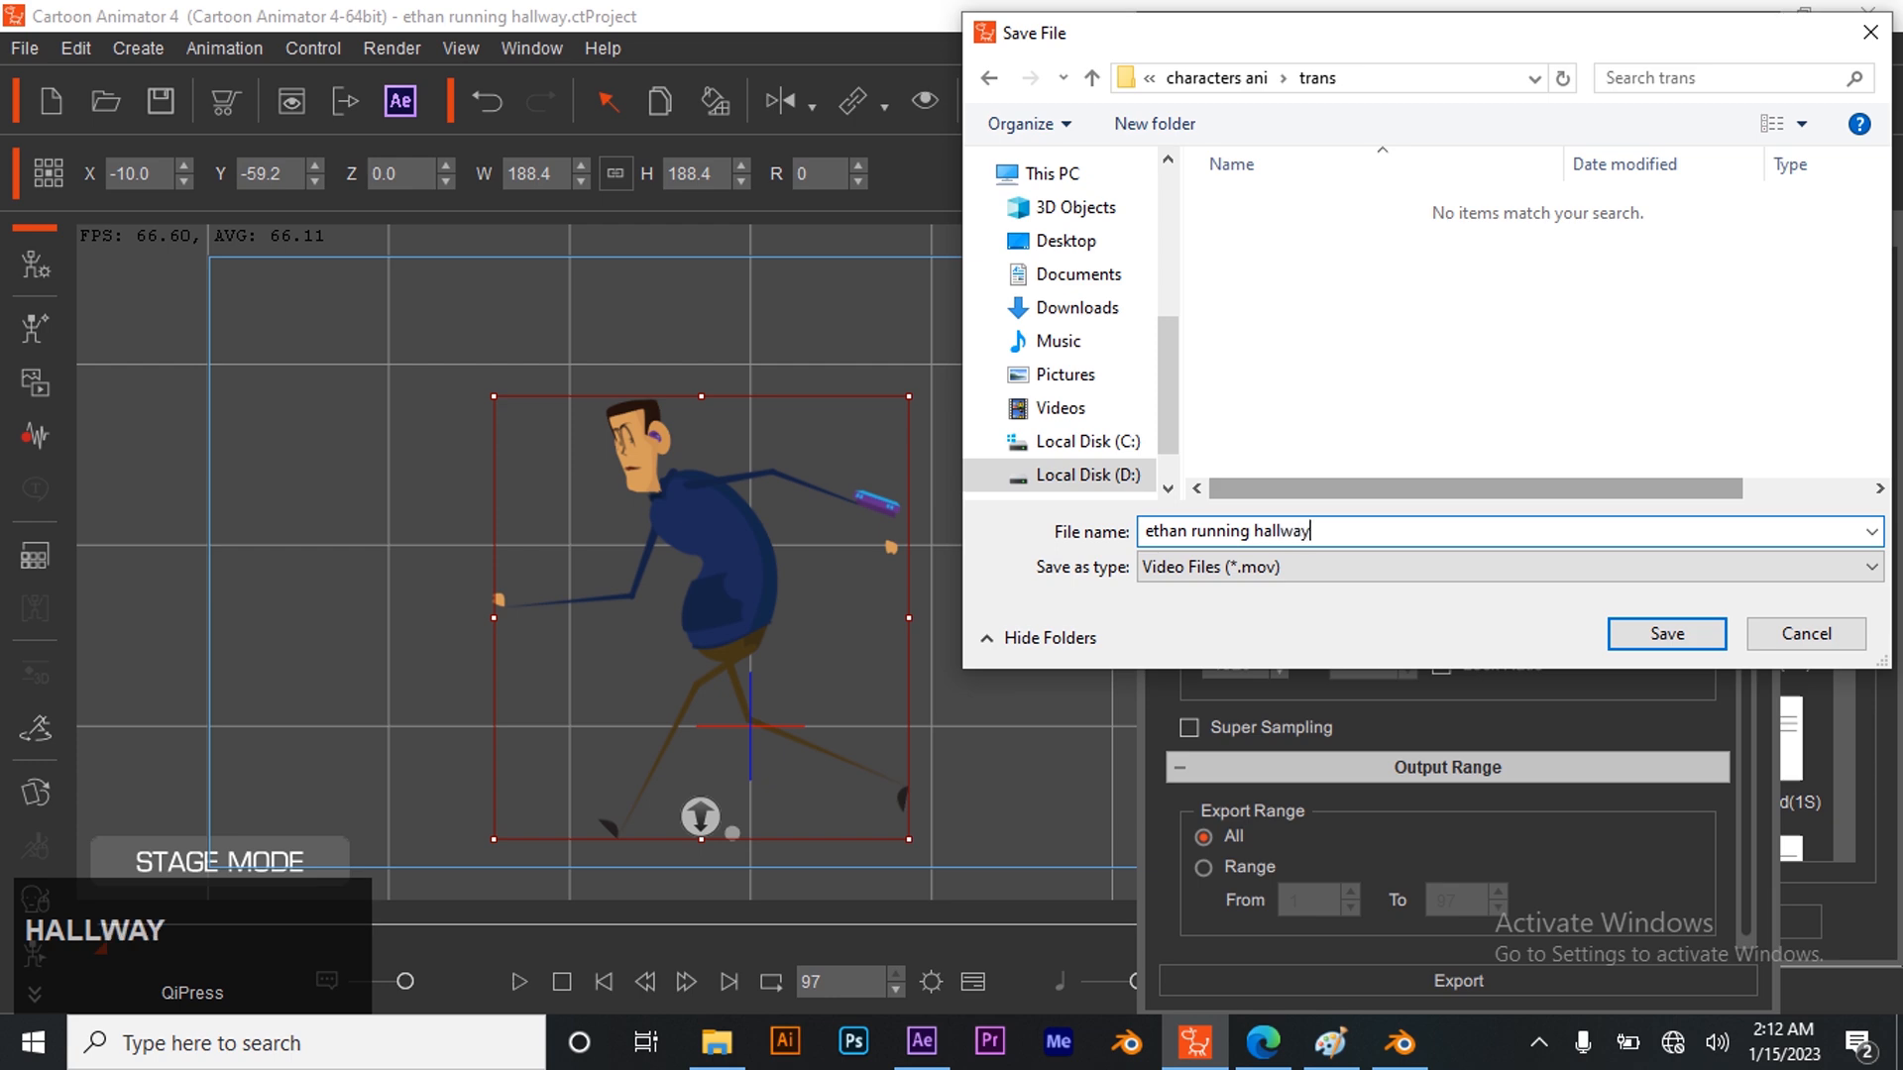
click(1666, 635)
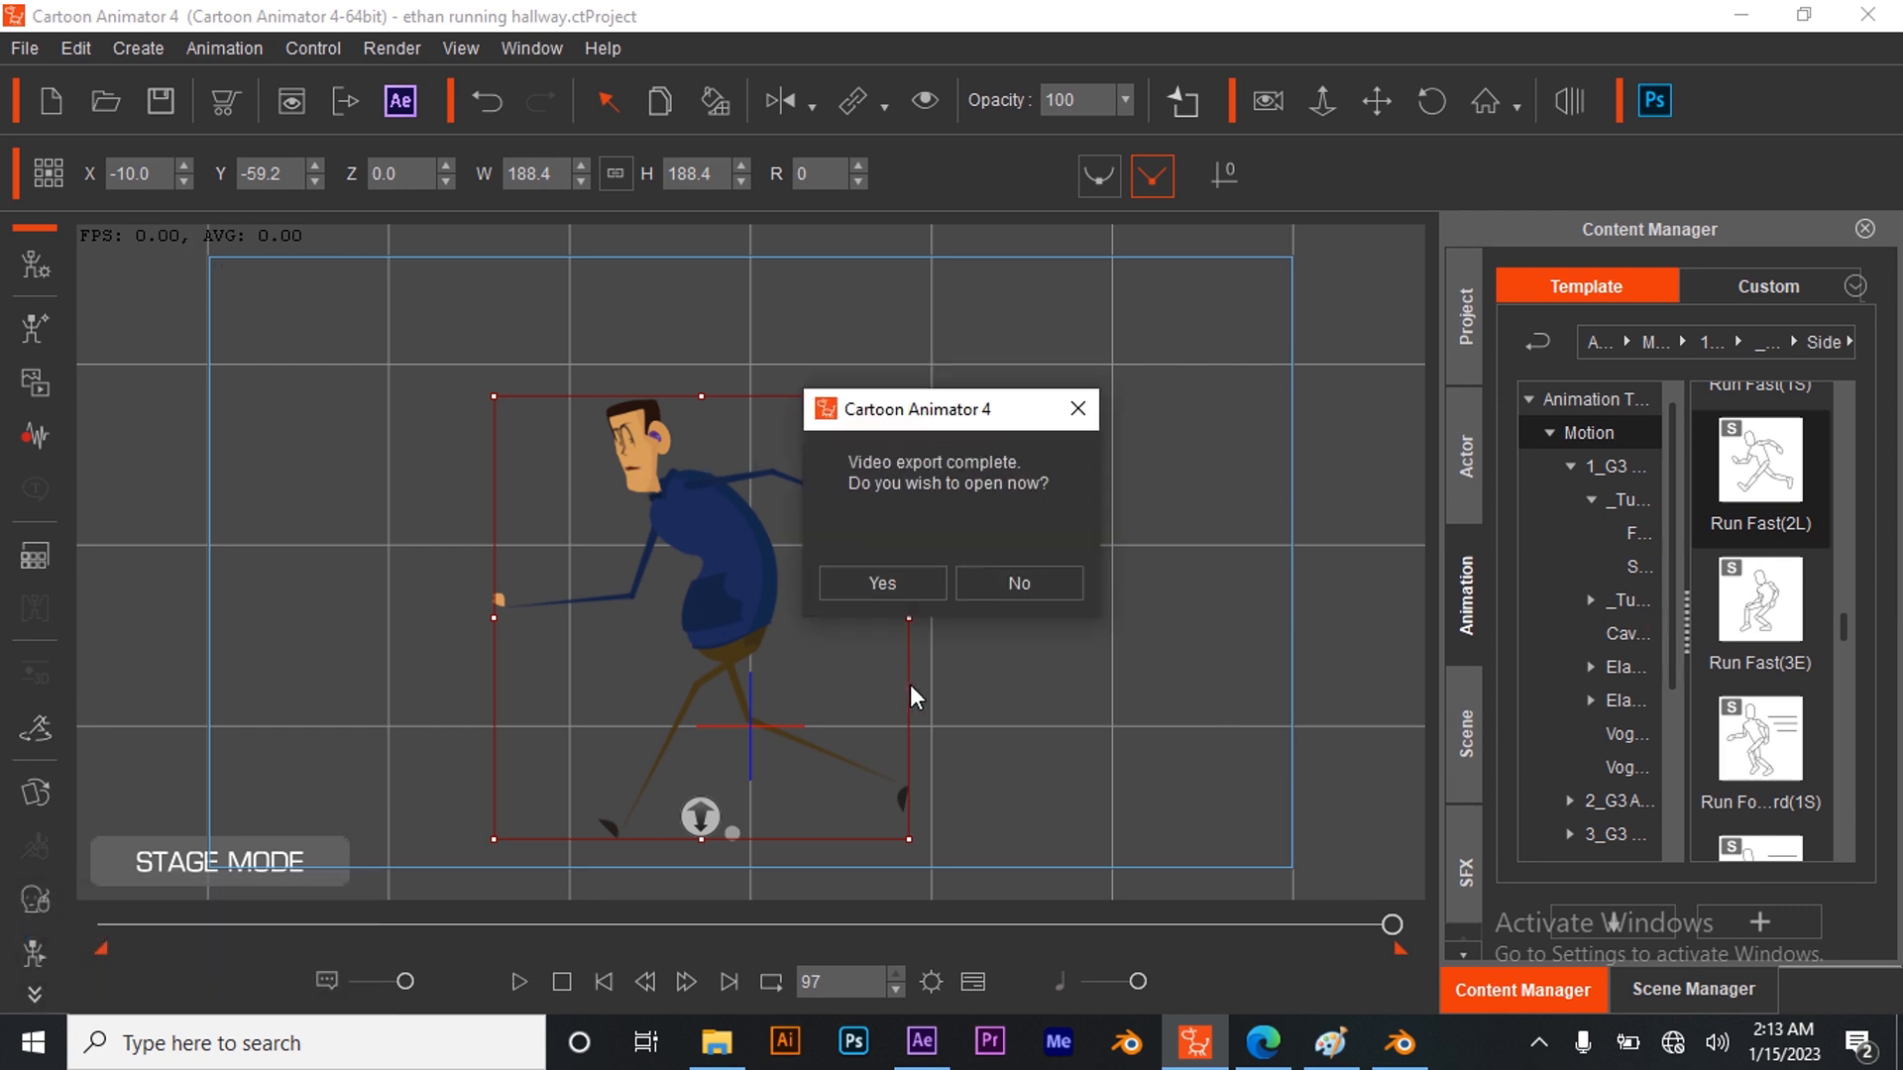
click(1075, 412)
Switch to After Effects, import ethan running hallway.mov from the trans folder inside characters ani, and add it as Comp 1's top layer
click(922, 1040)
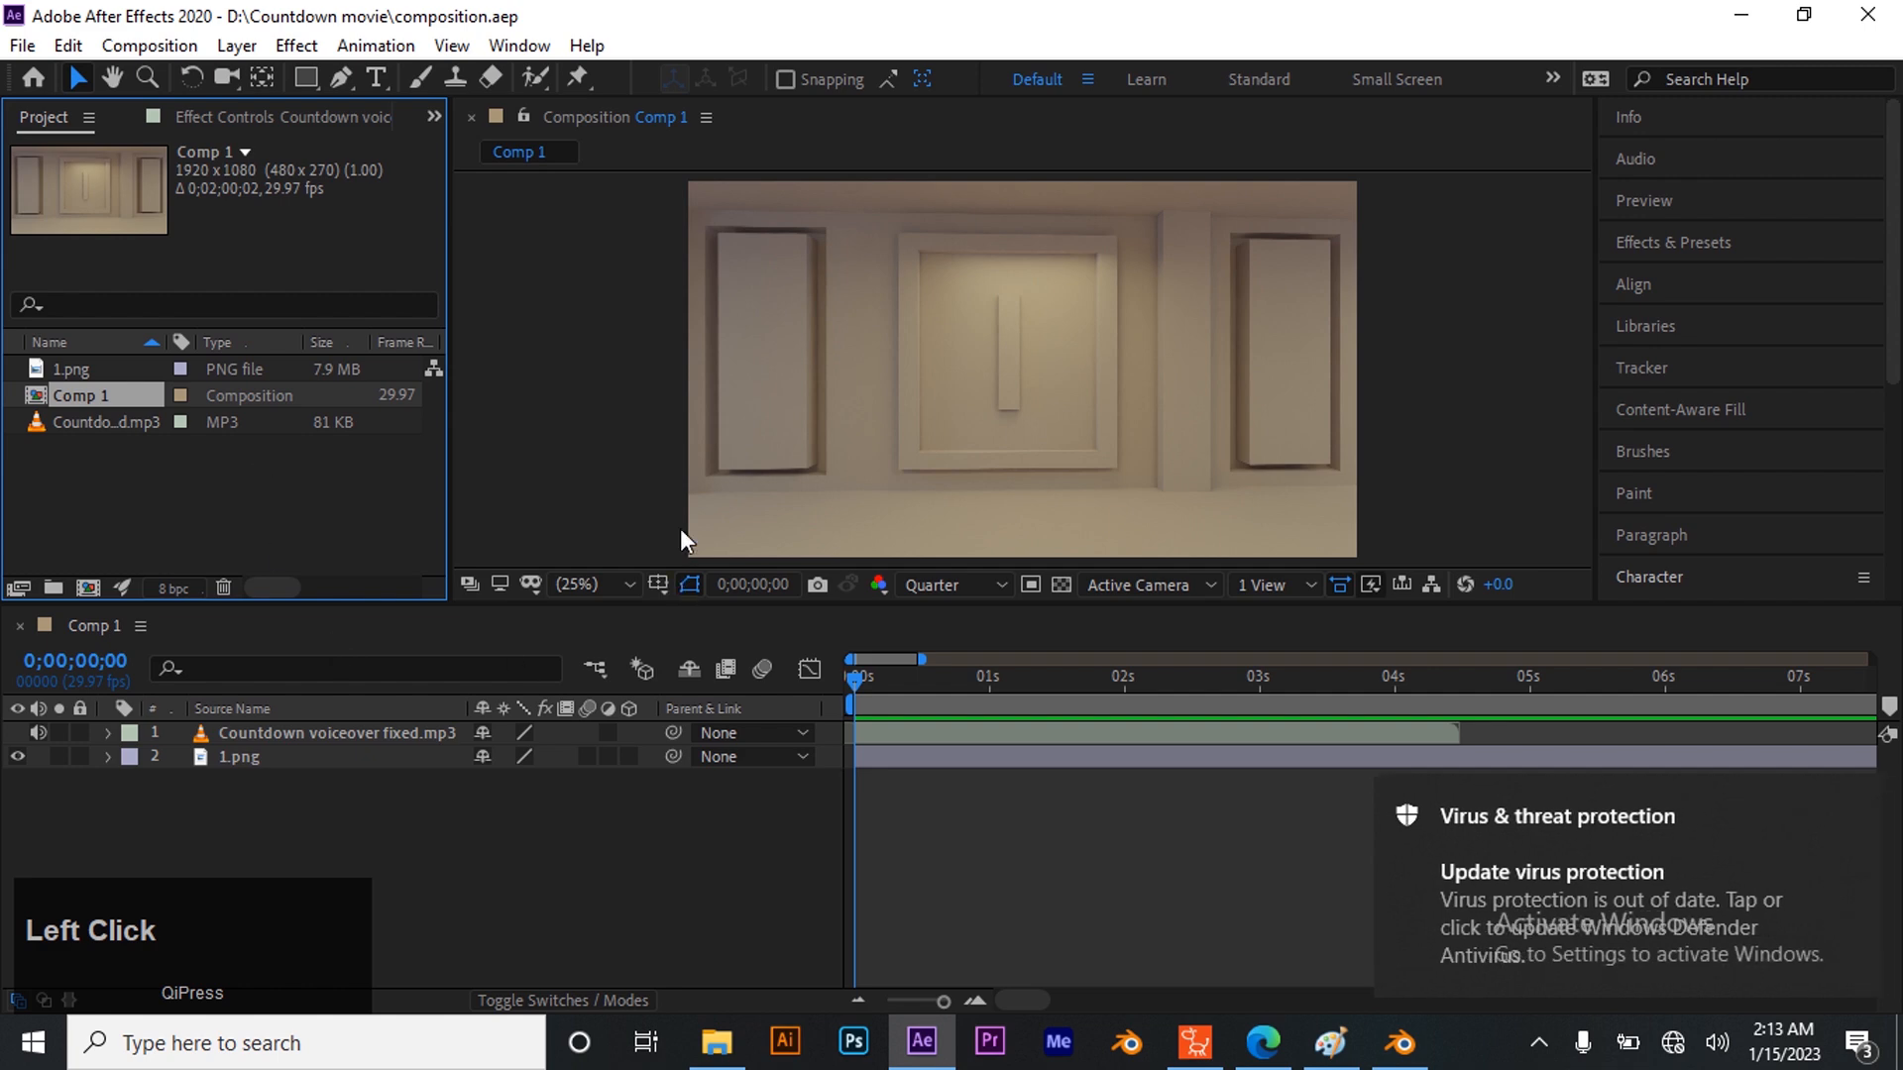
click(715, 1039)
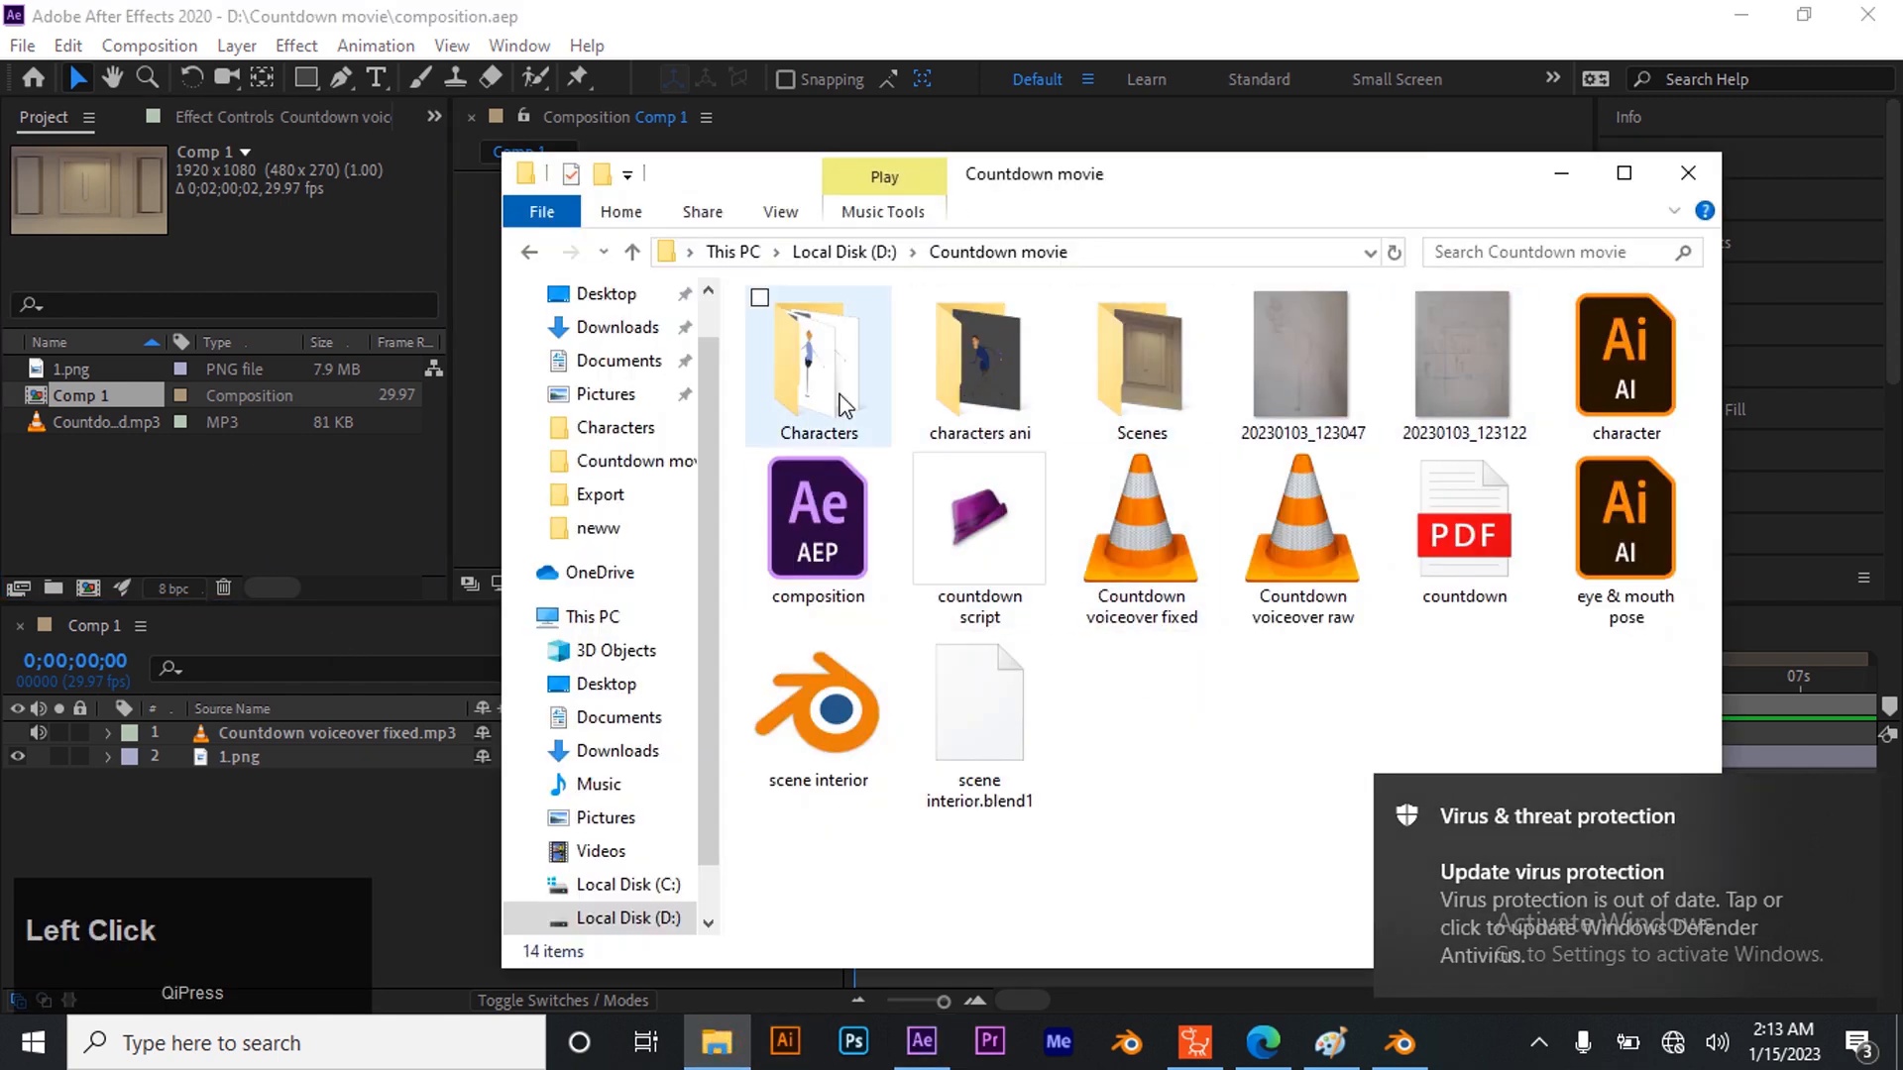
click(994, 387)
double_click(994, 386)
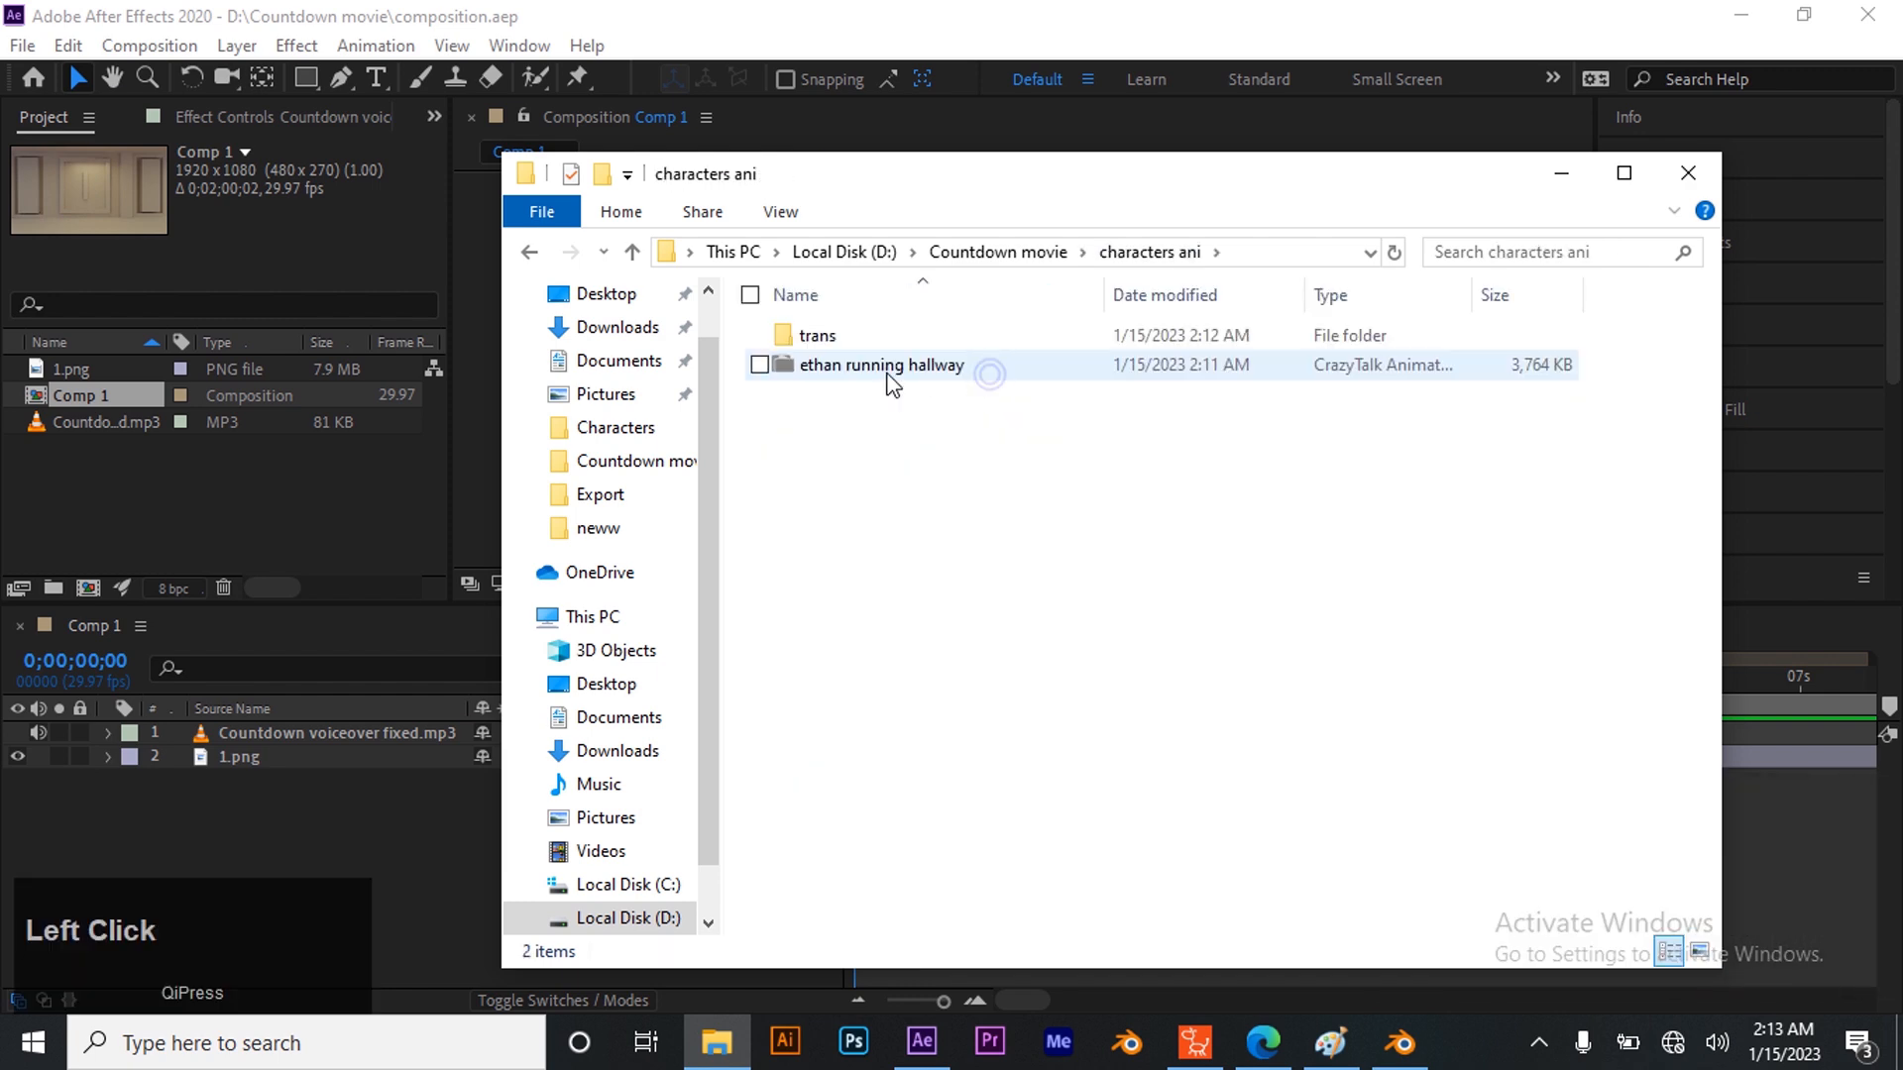
double_click(811, 335)
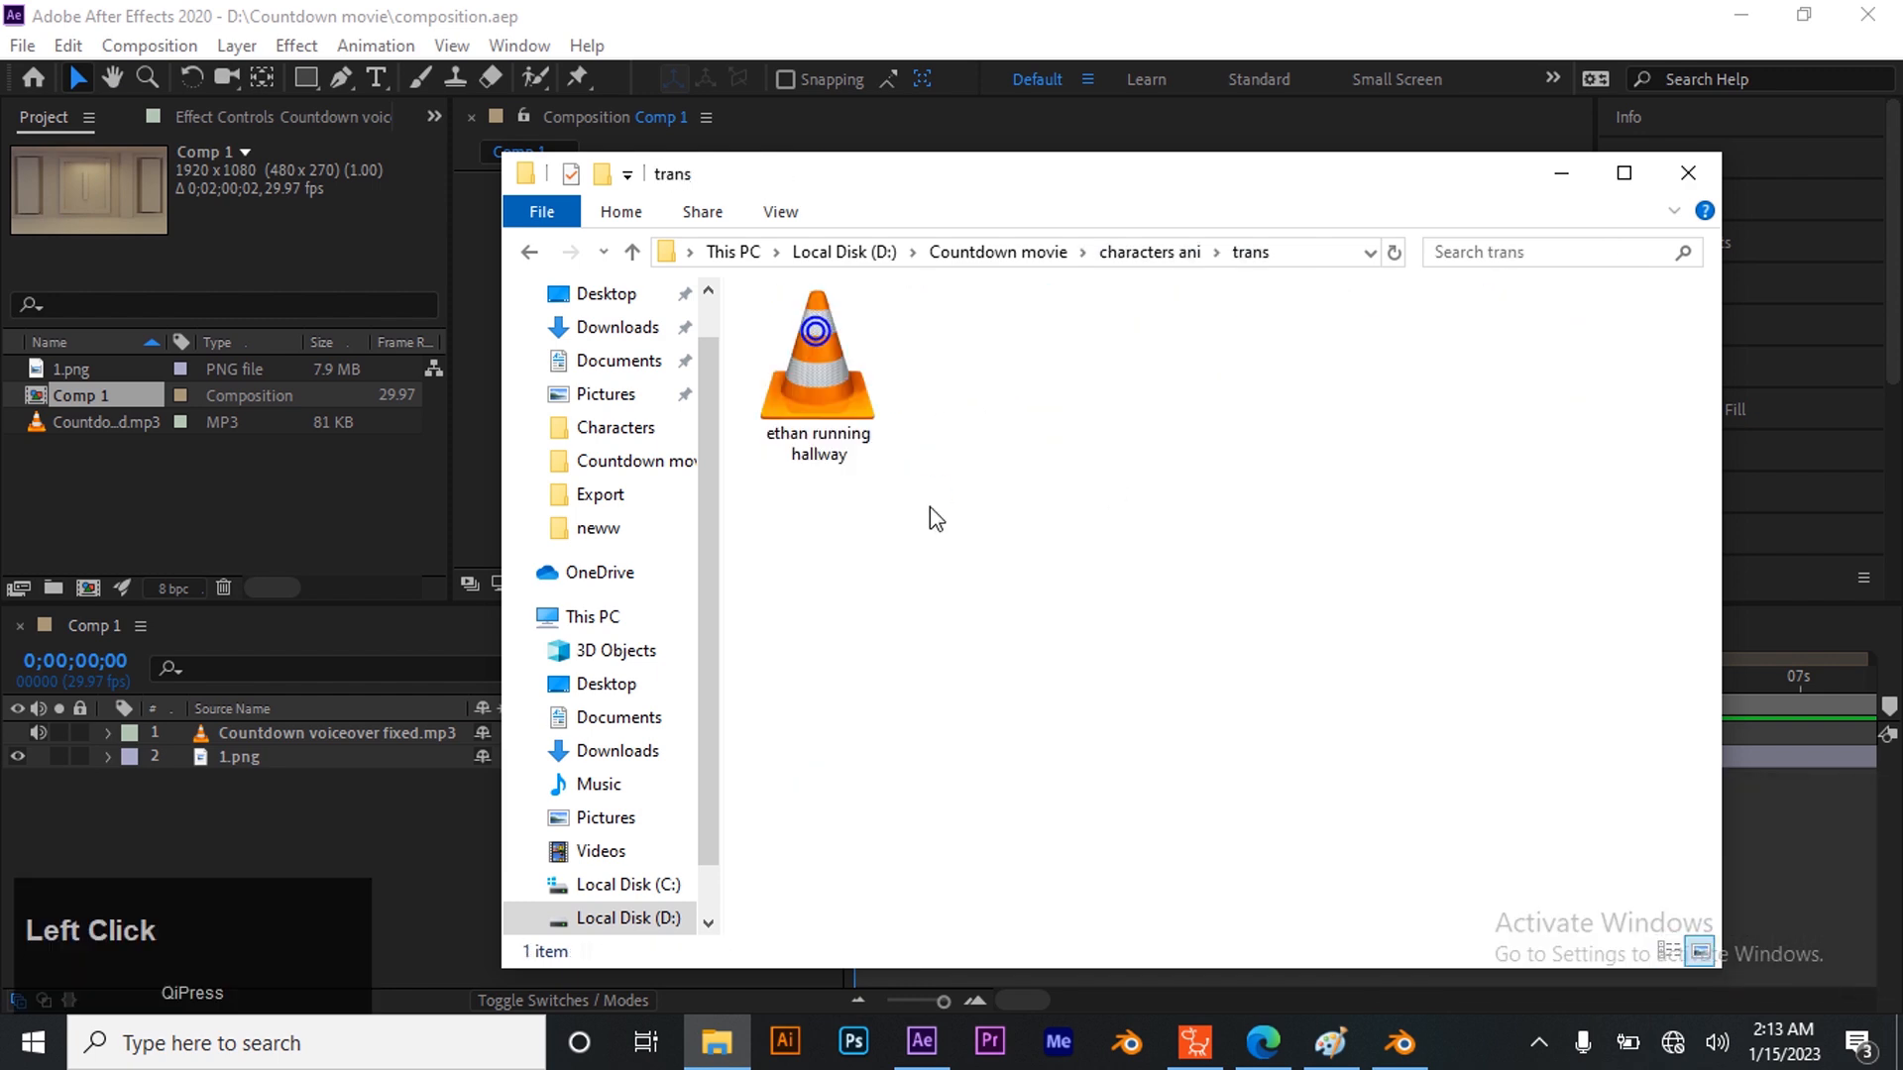
drag(758, 395, 241, 498)
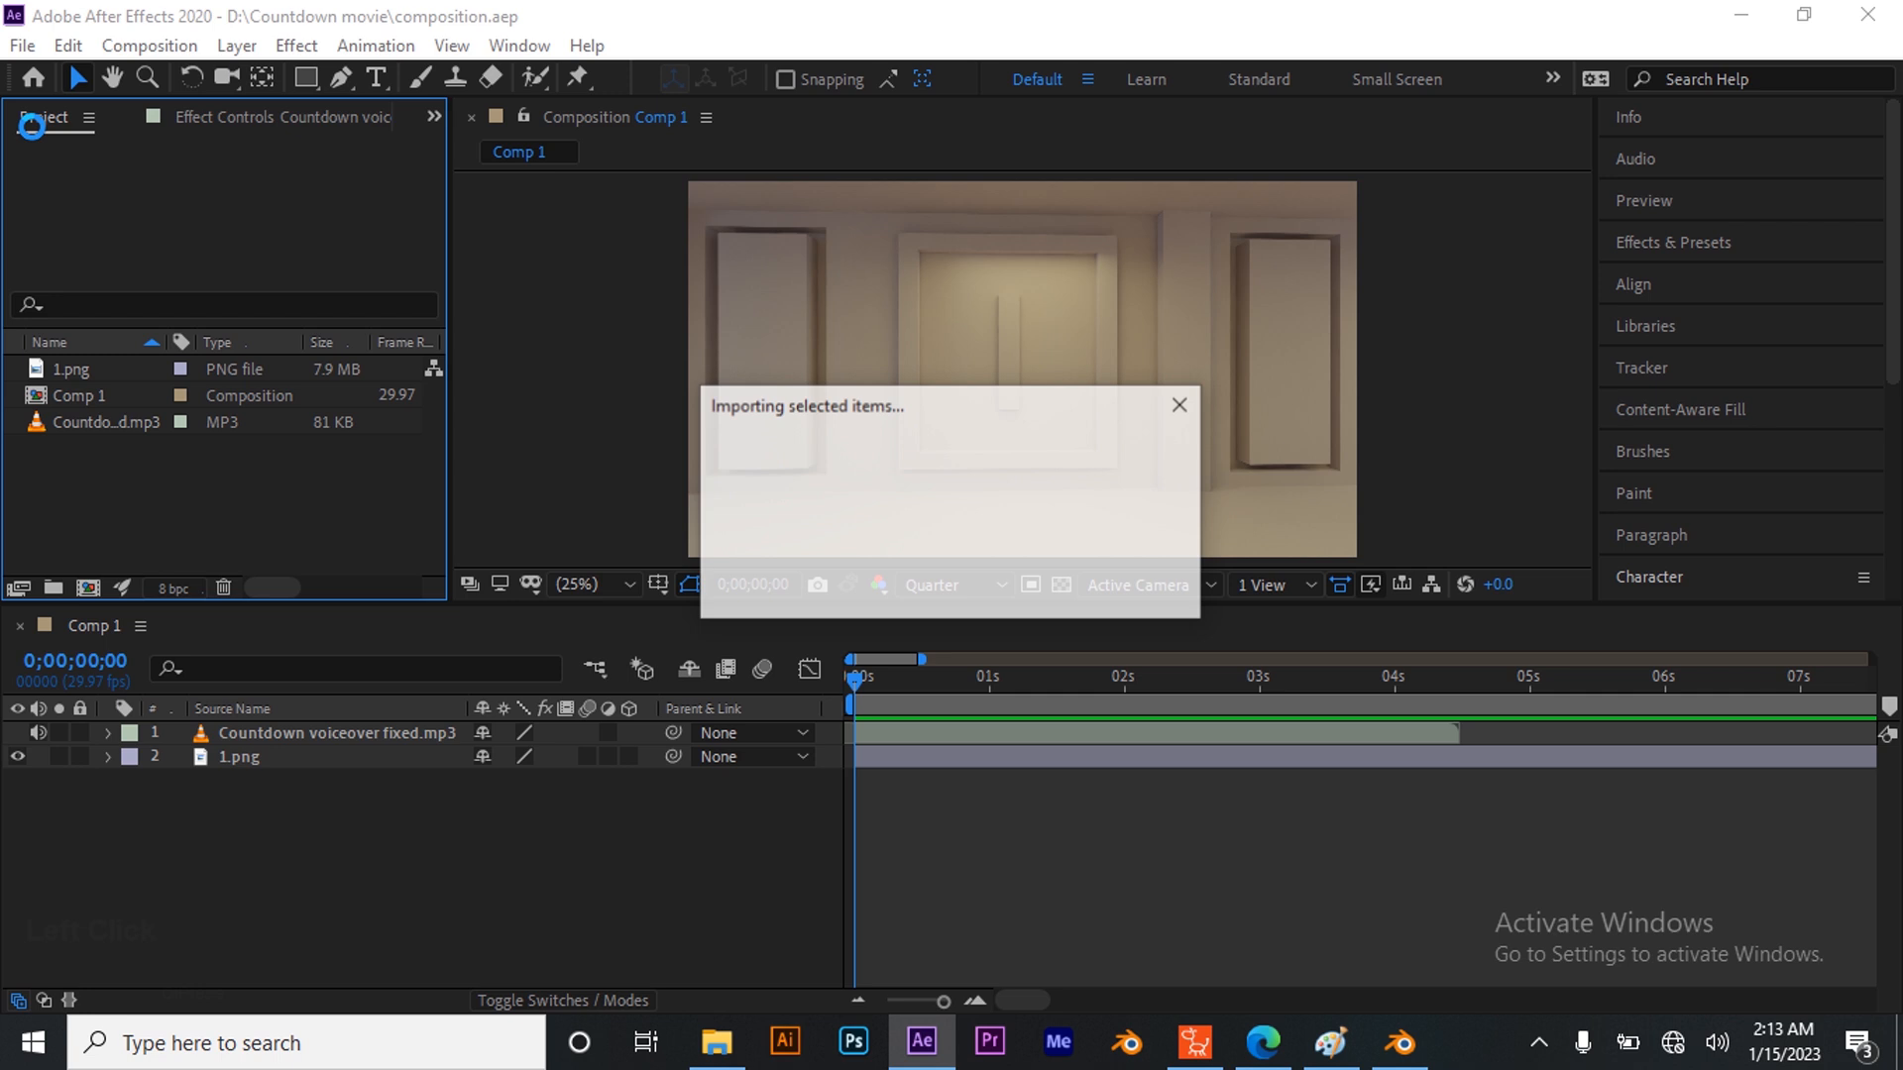
drag(120, 442, 341, 727)
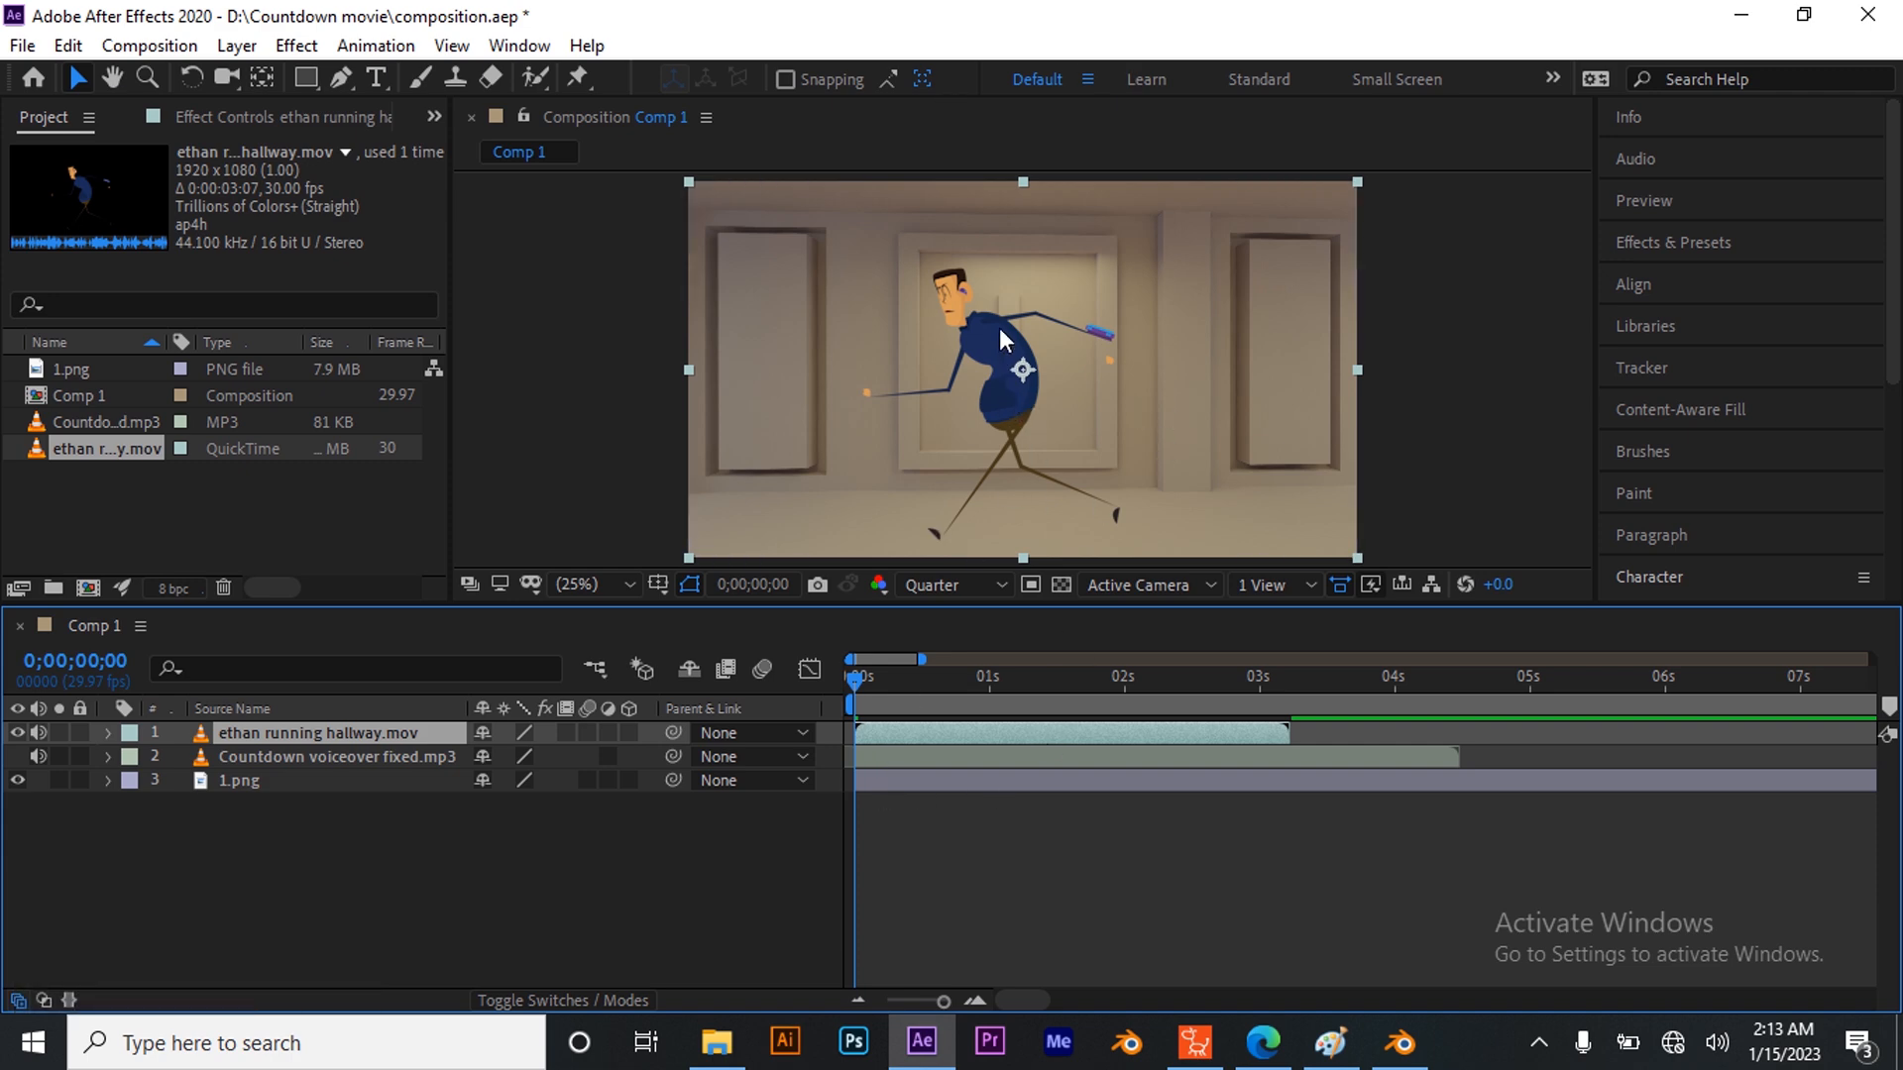
Scale the ethan running hallway.mov layer to 80% and shift the character slightly down and to the right
key(s)
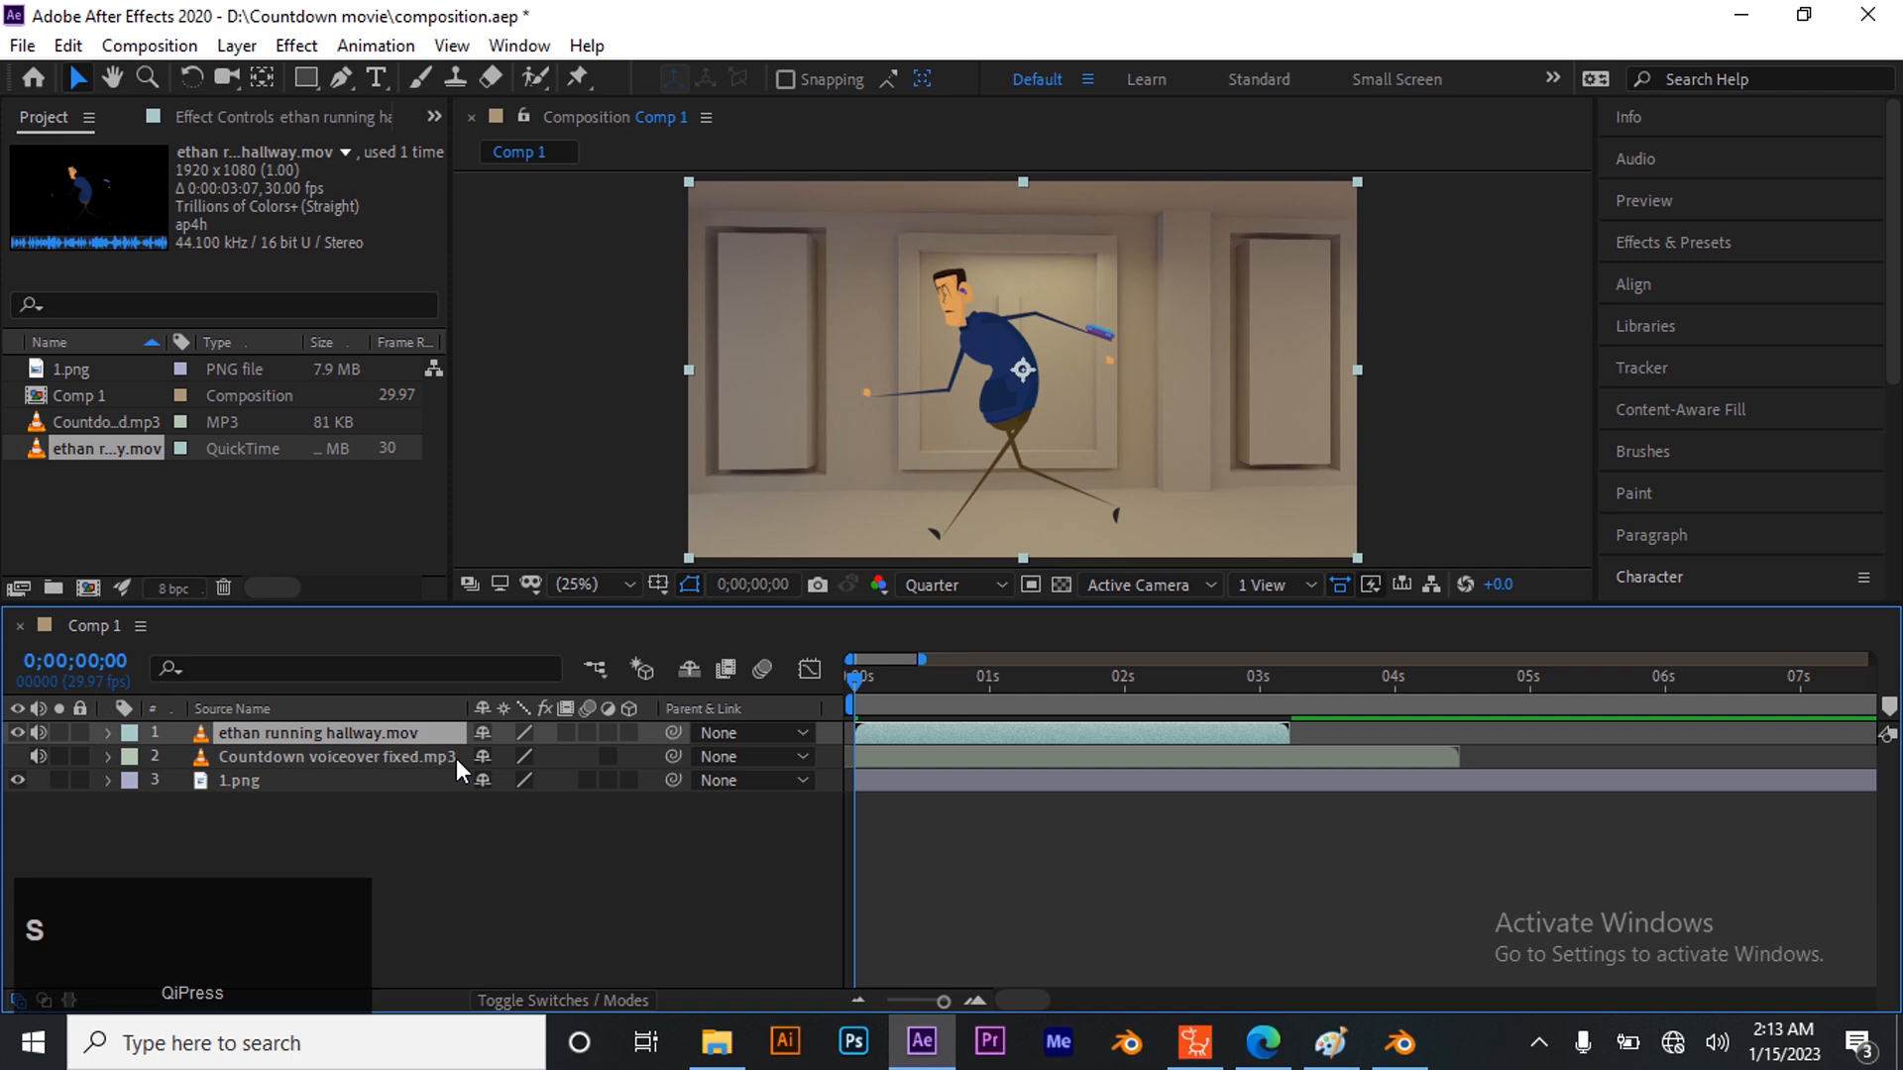
click(518, 757)
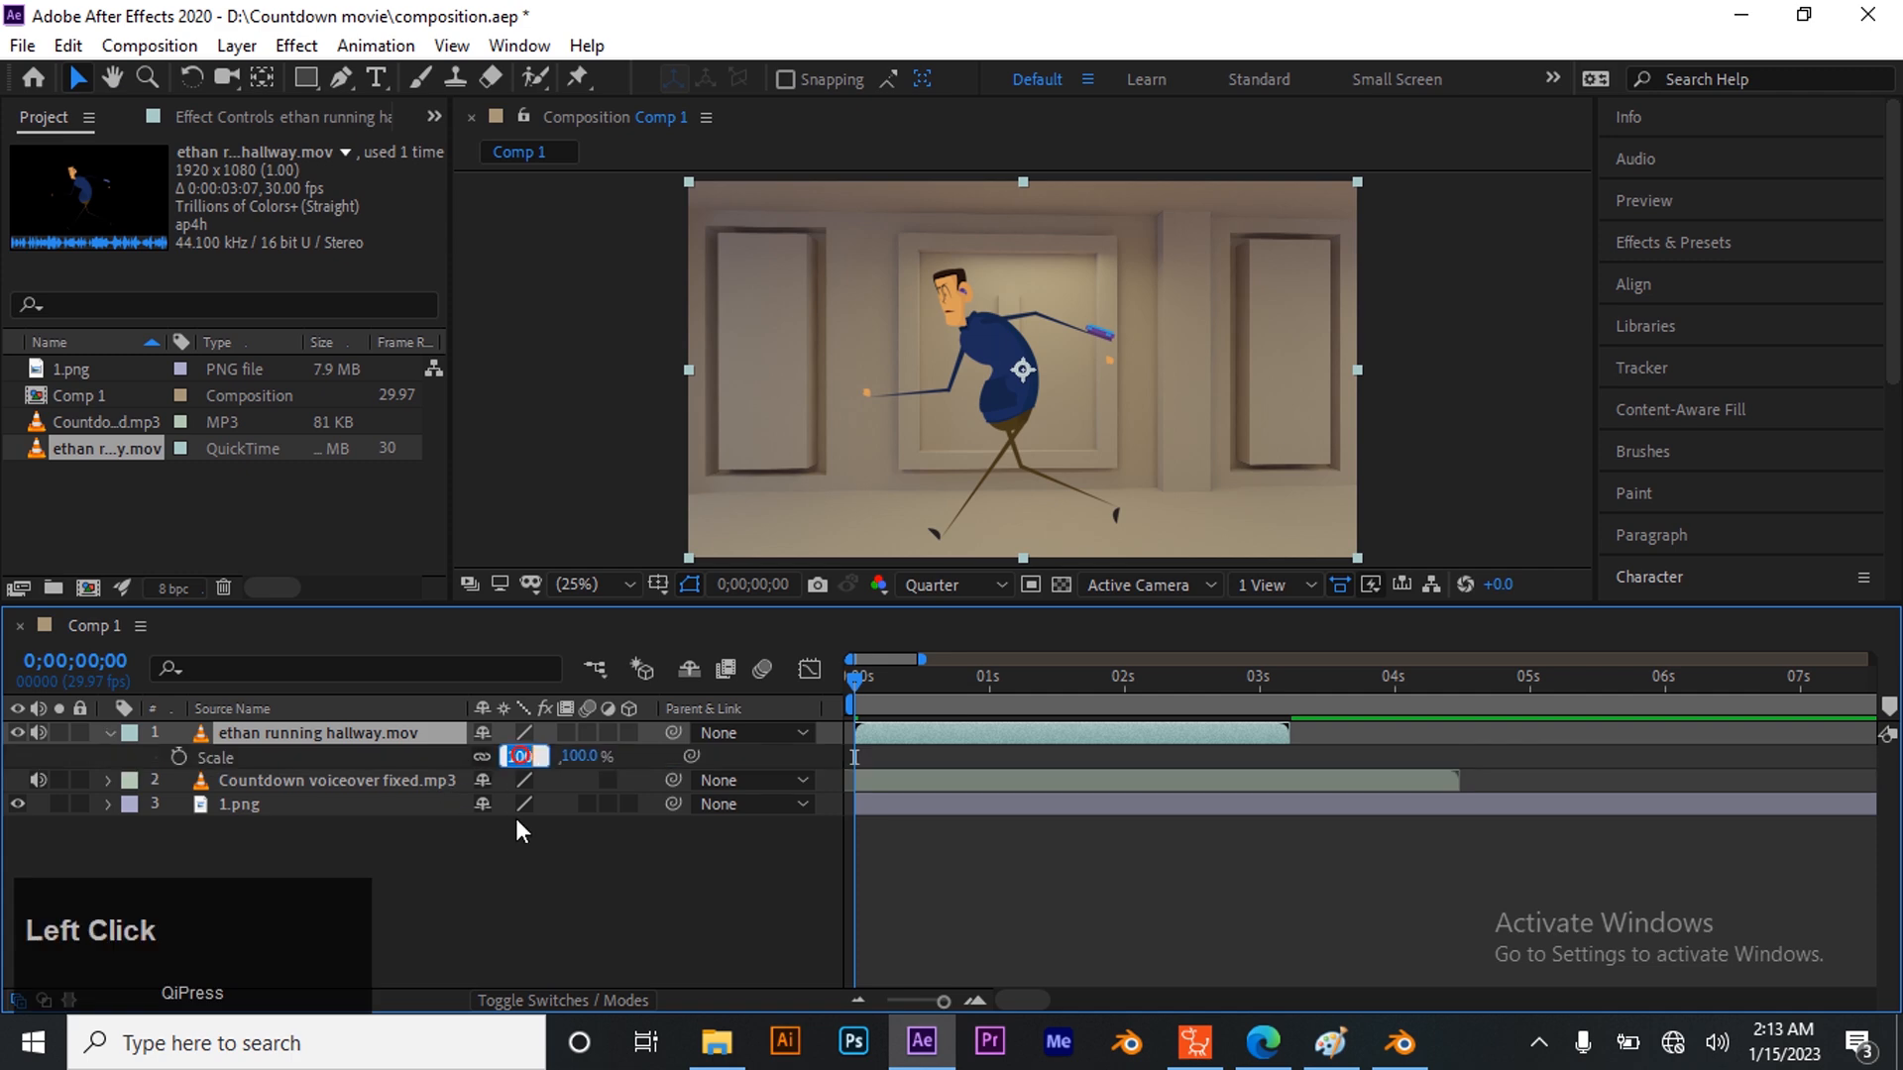
text(80)
key(Return)
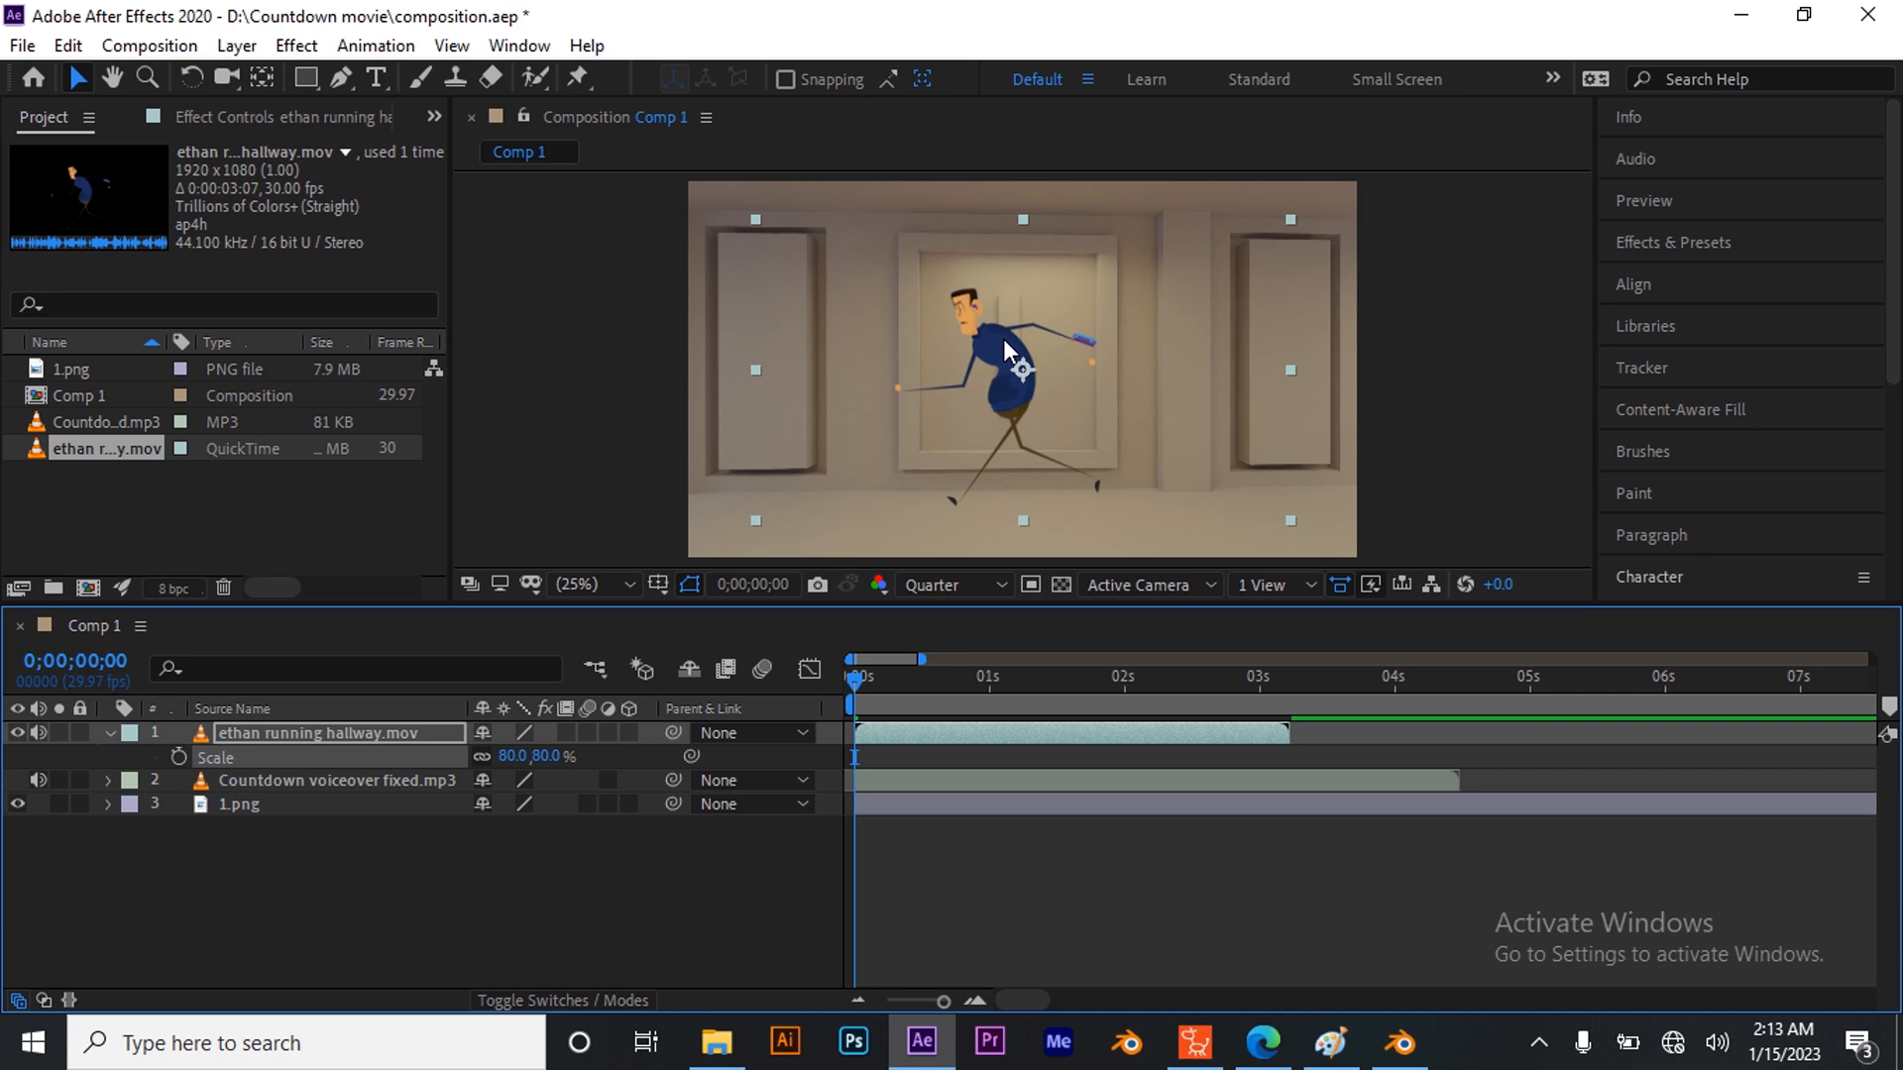
mouse_move(1003, 339)
mouse_down()
mouse_move(1251, 343)
mouse_move(1024, 349)
mouse_up()
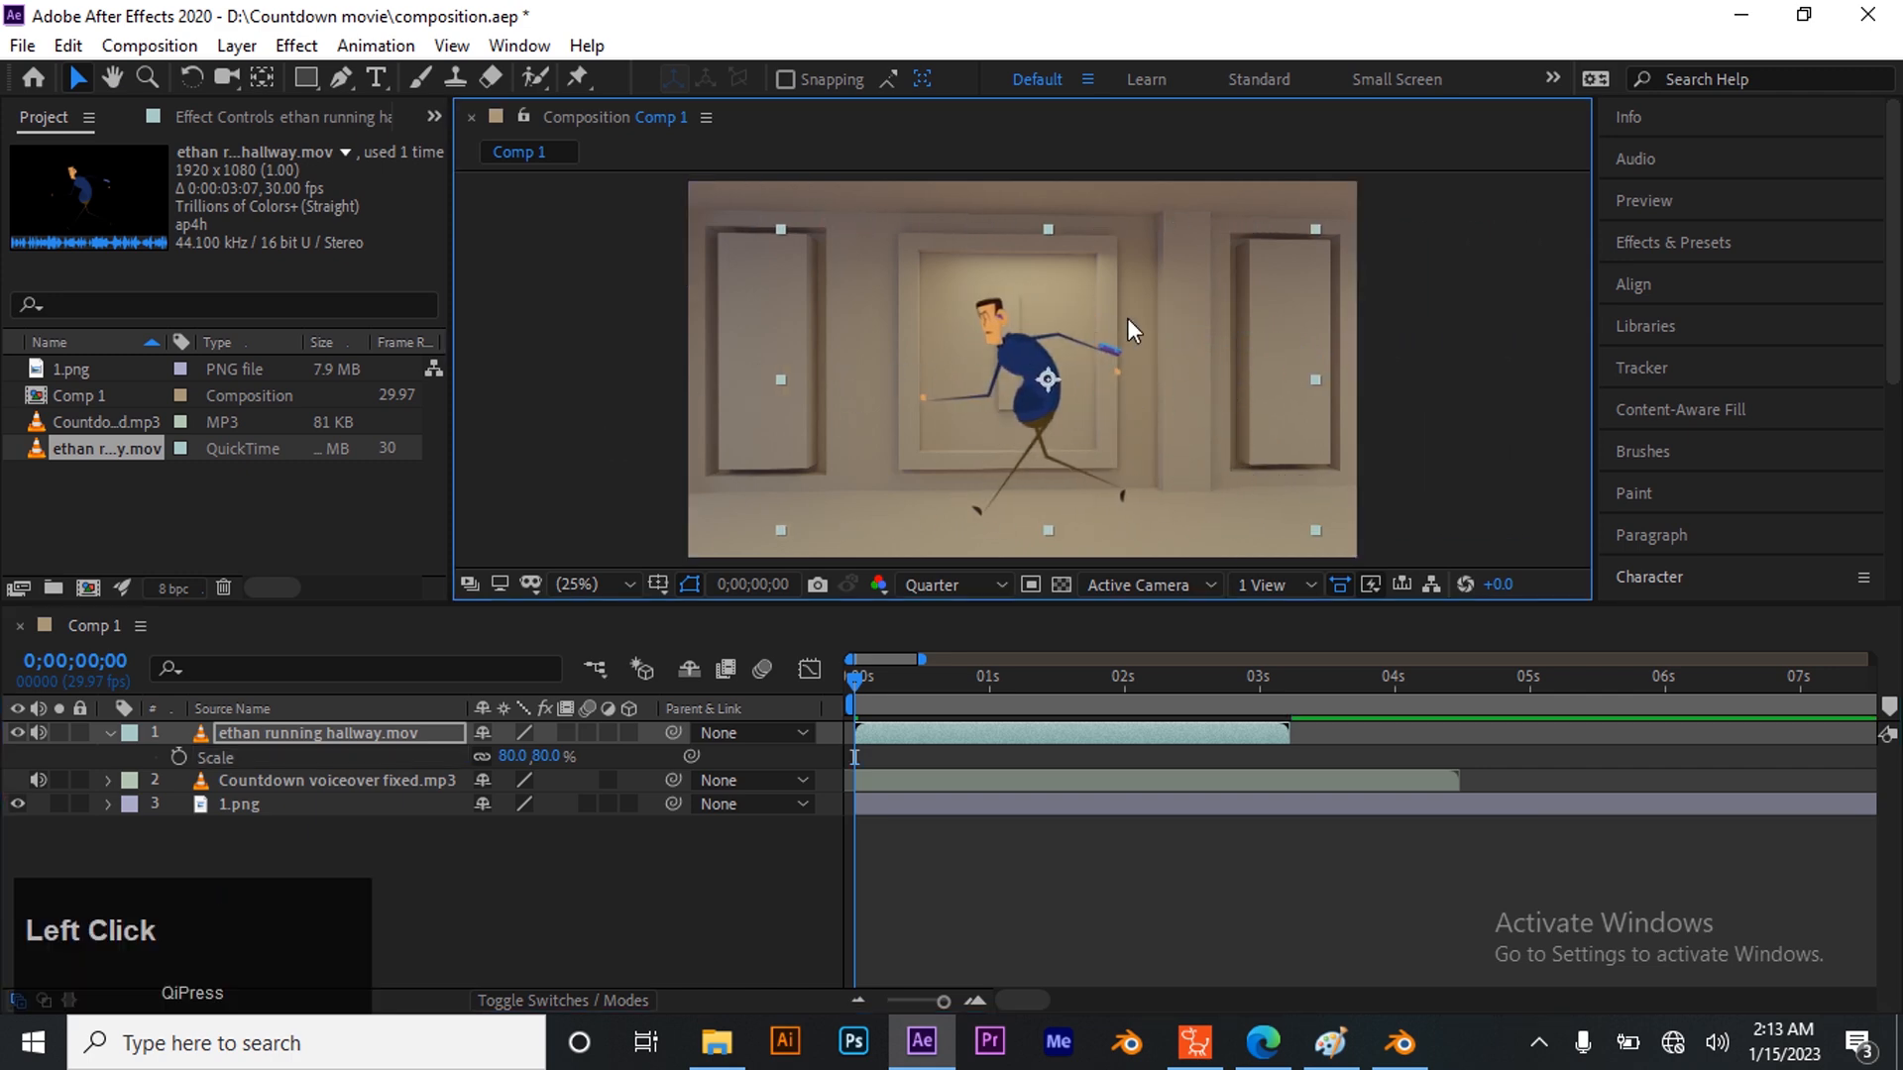
Make the ethan running hallway.mov layer 3D and move it past the frame's right edge, to about 2320, 572
click(357, 732)
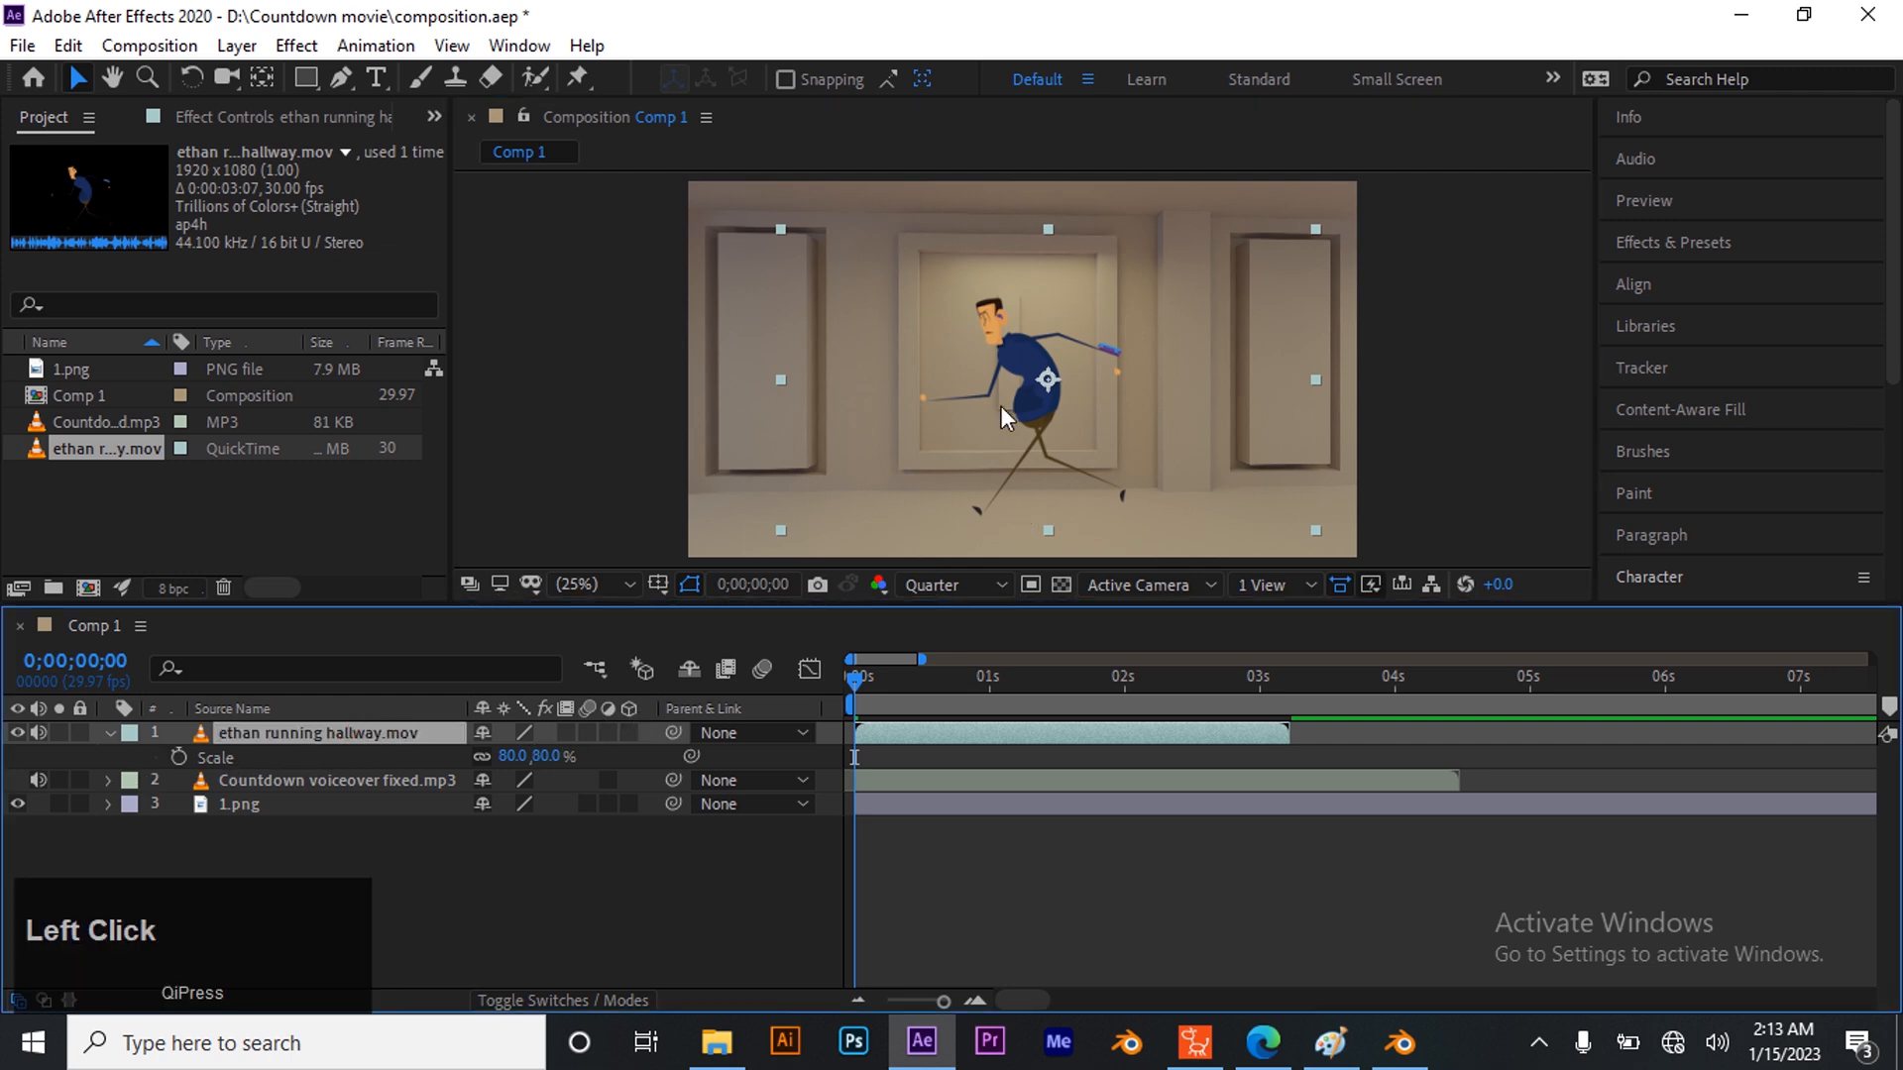
click(630, 733)
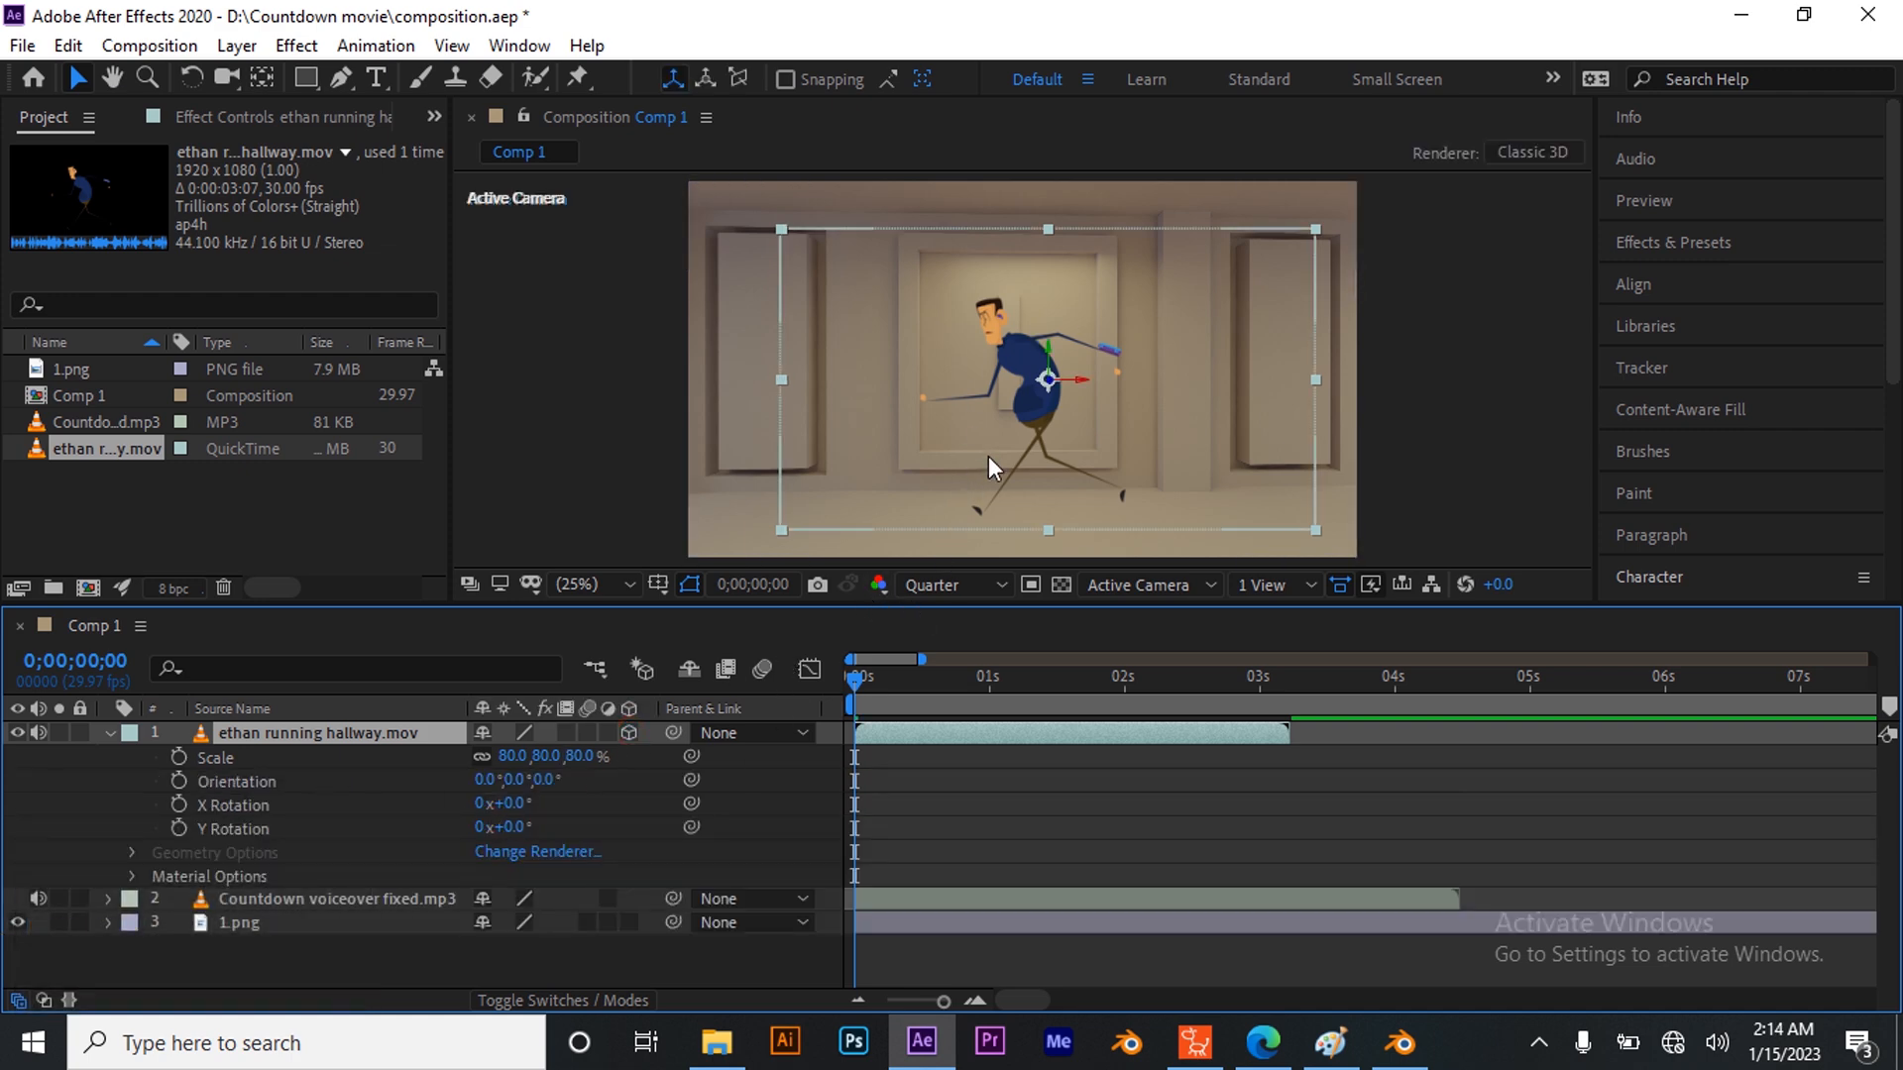
drag(1054, 413, 1488, 406)
drag(1487, 399, 1489, 406)
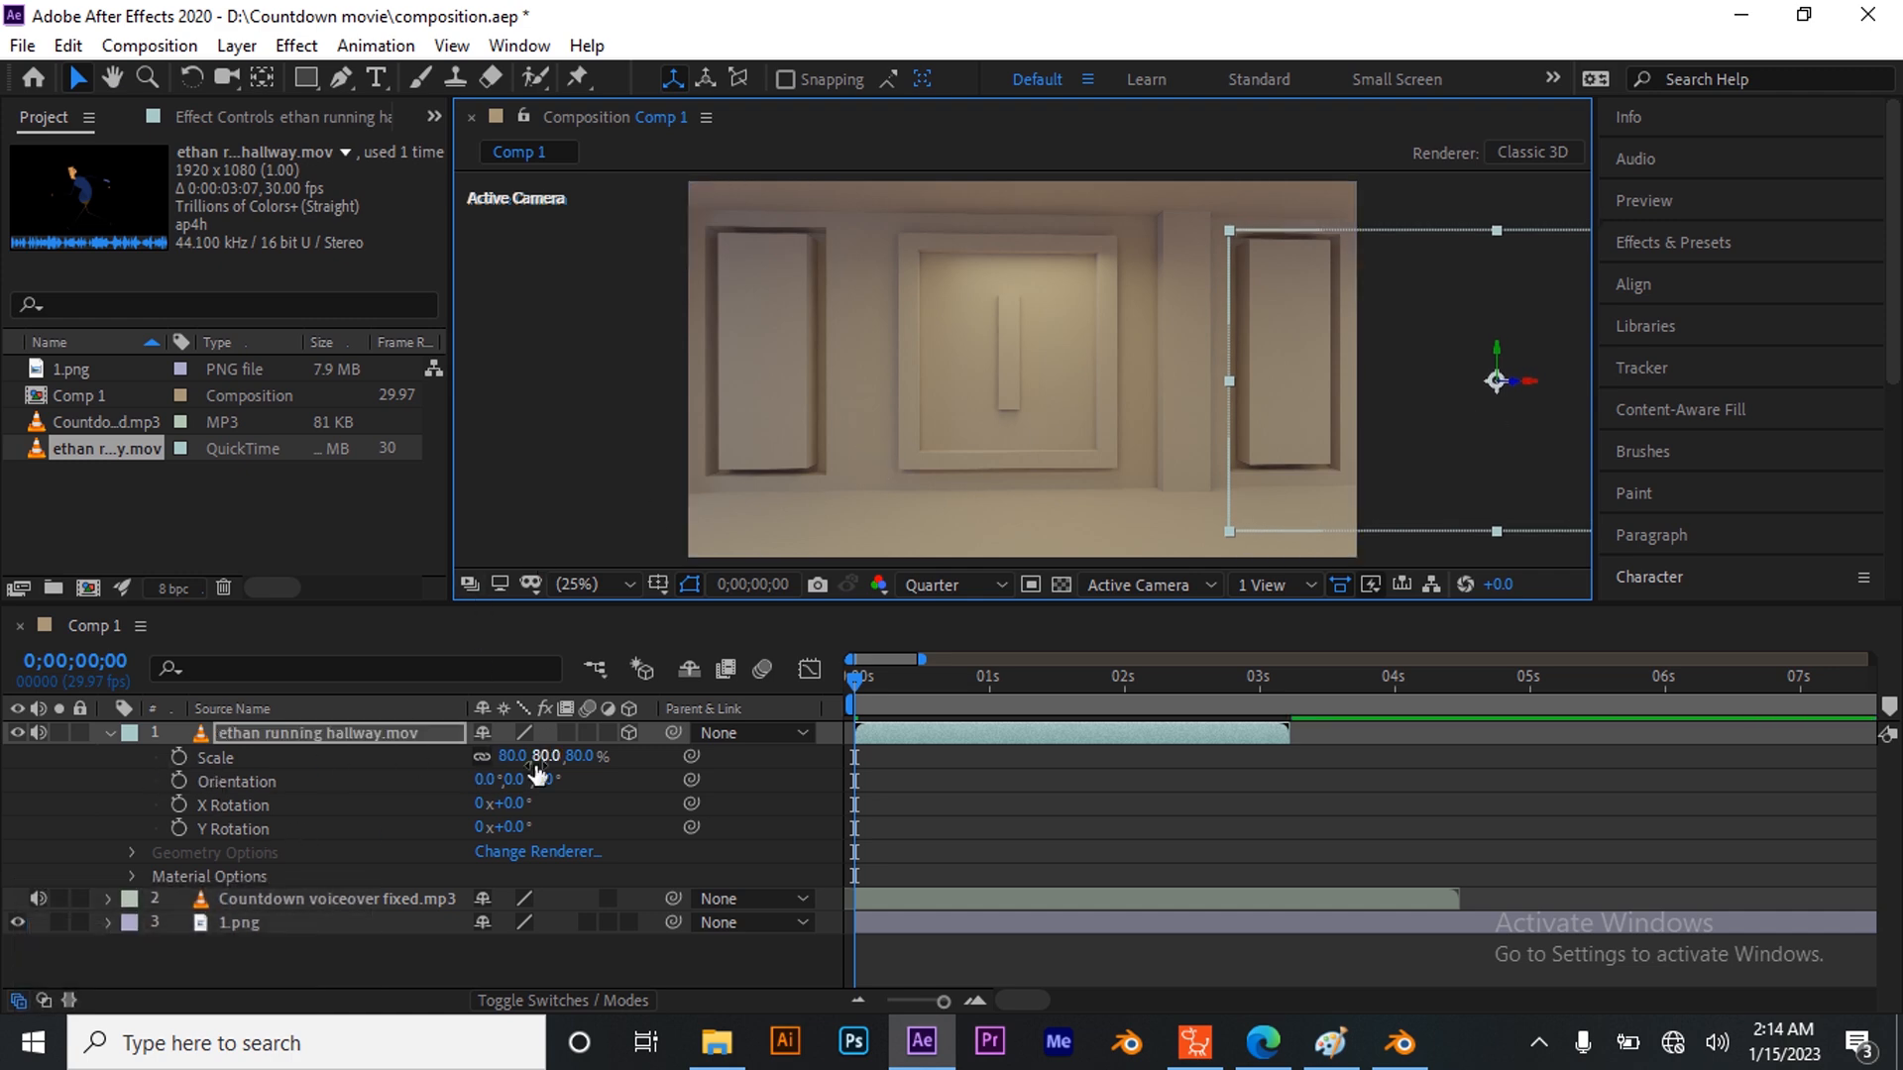
Keyframe the running layer's position at 0;00;00;00, and at 0;00;02;15 move it past the frame's left edge to about -216, 612
click(347, 735)
click(347, 737)
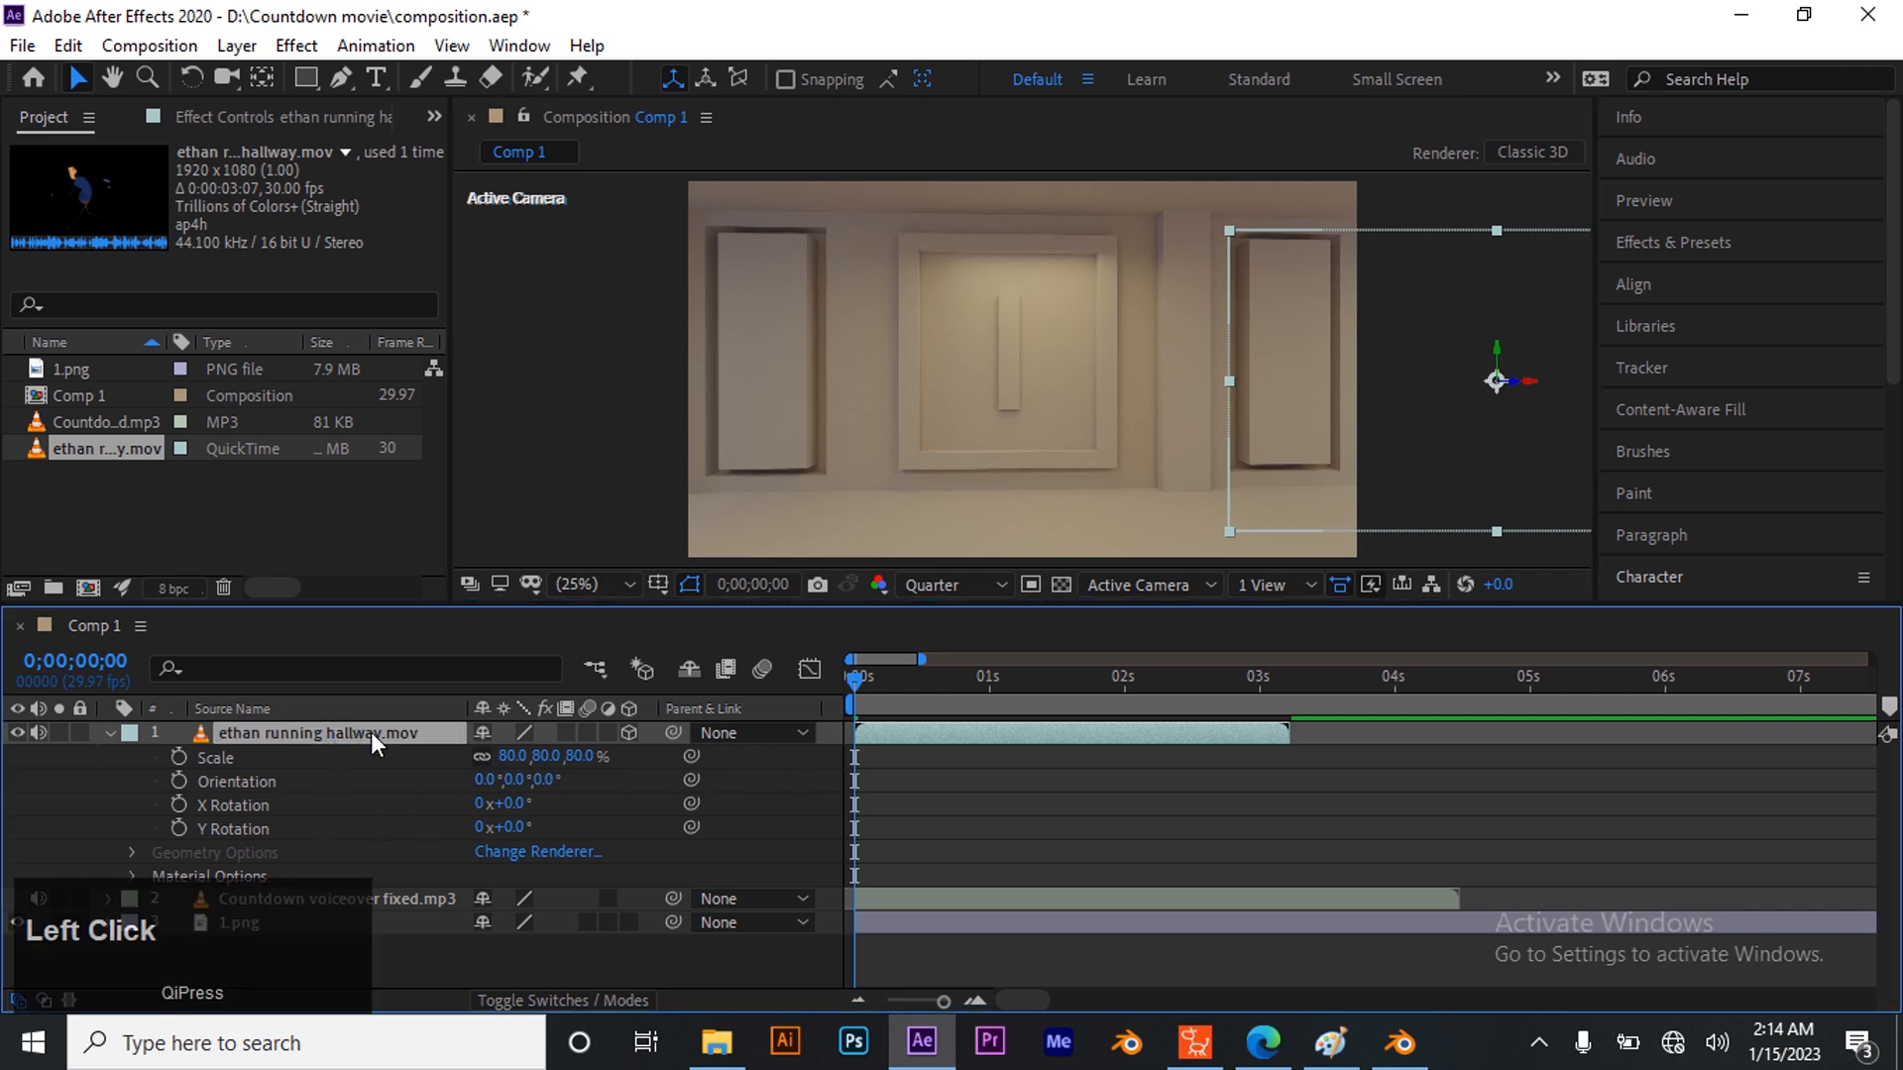
key(p)
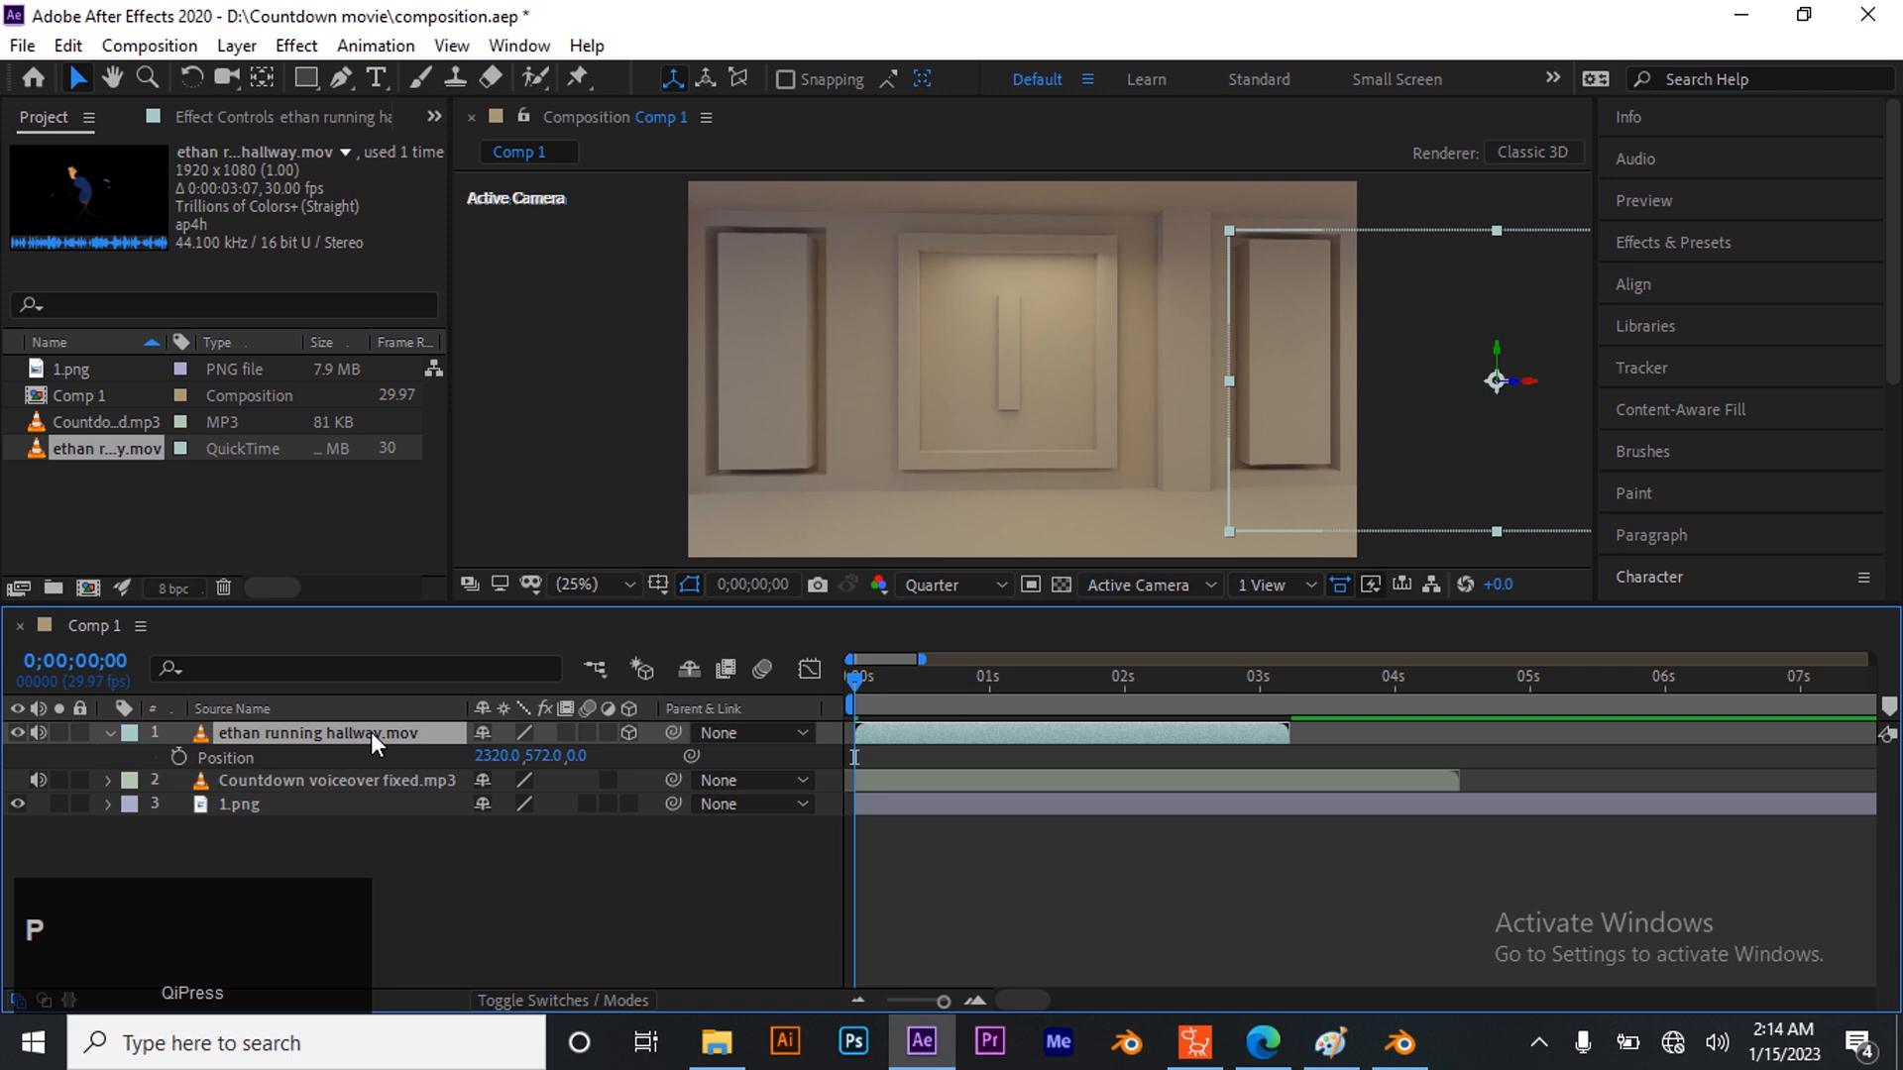
click(179, 755)
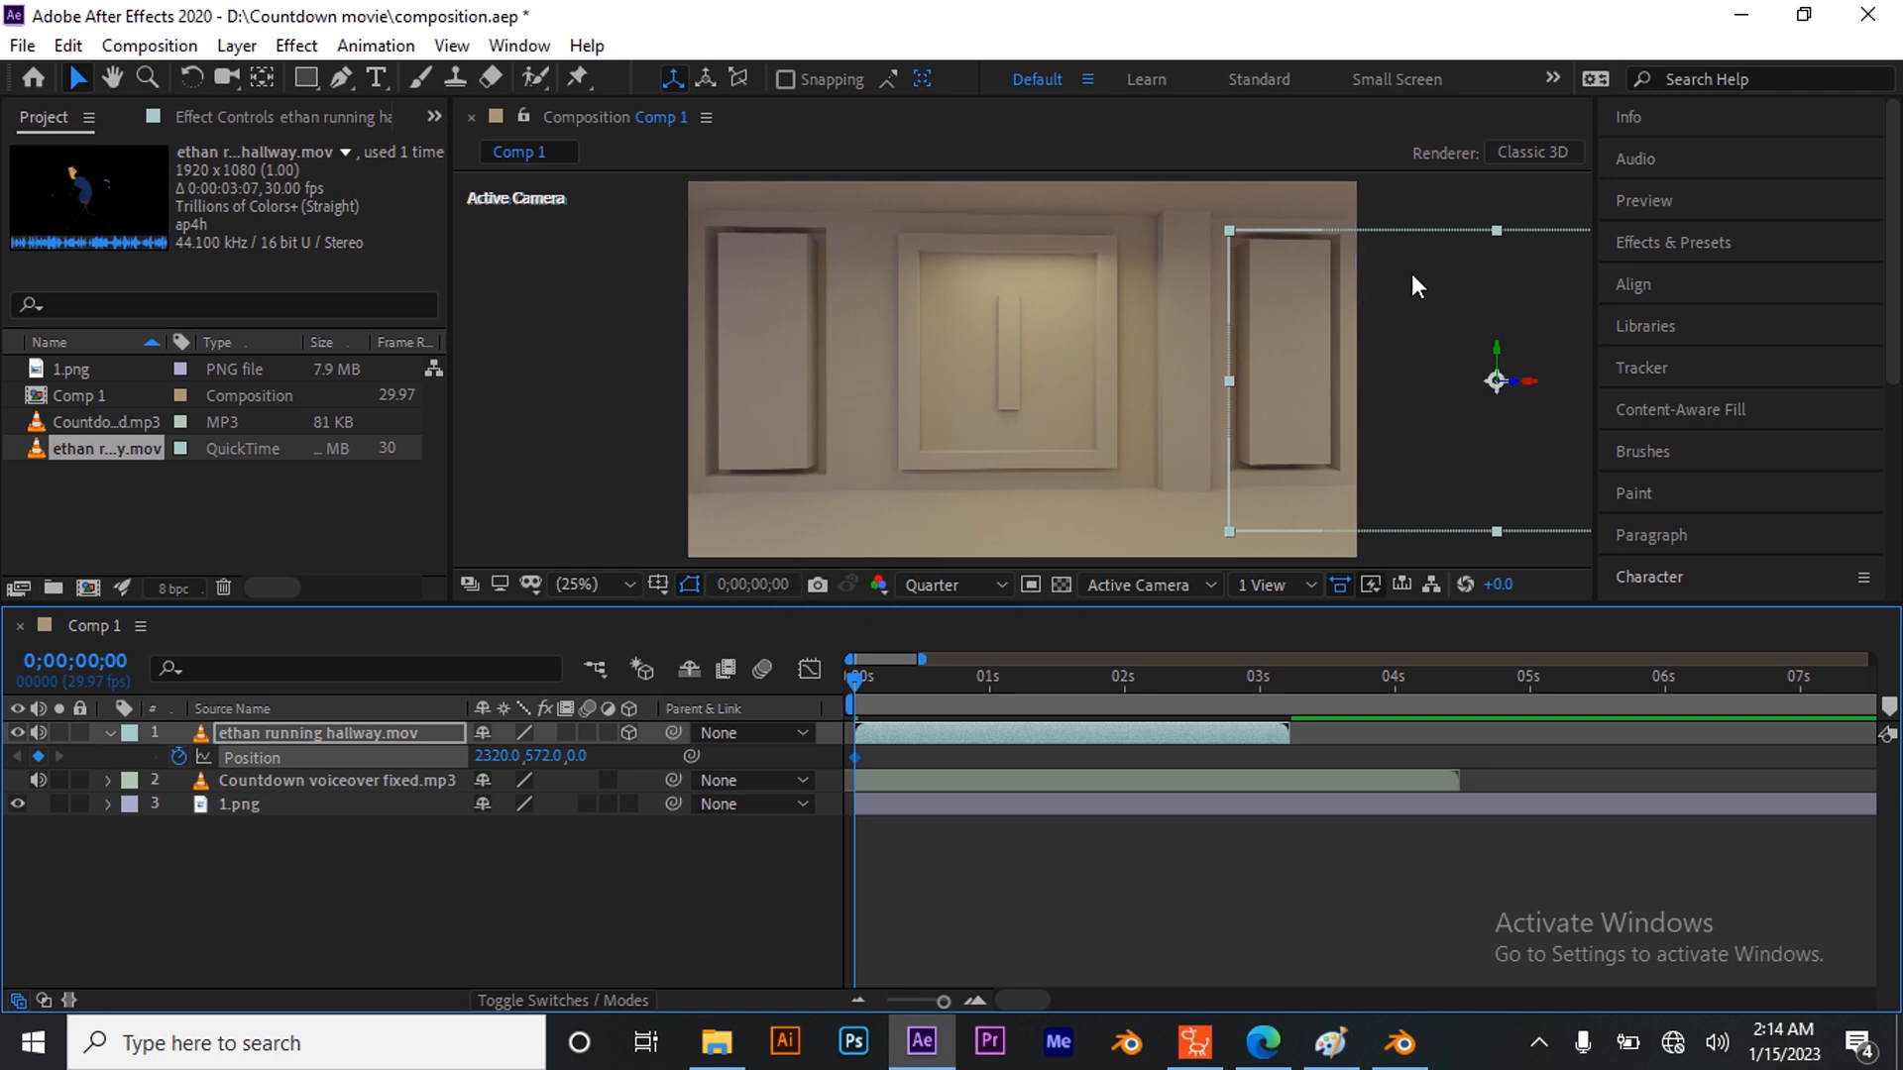
drag(858, 670, 1191, 719)
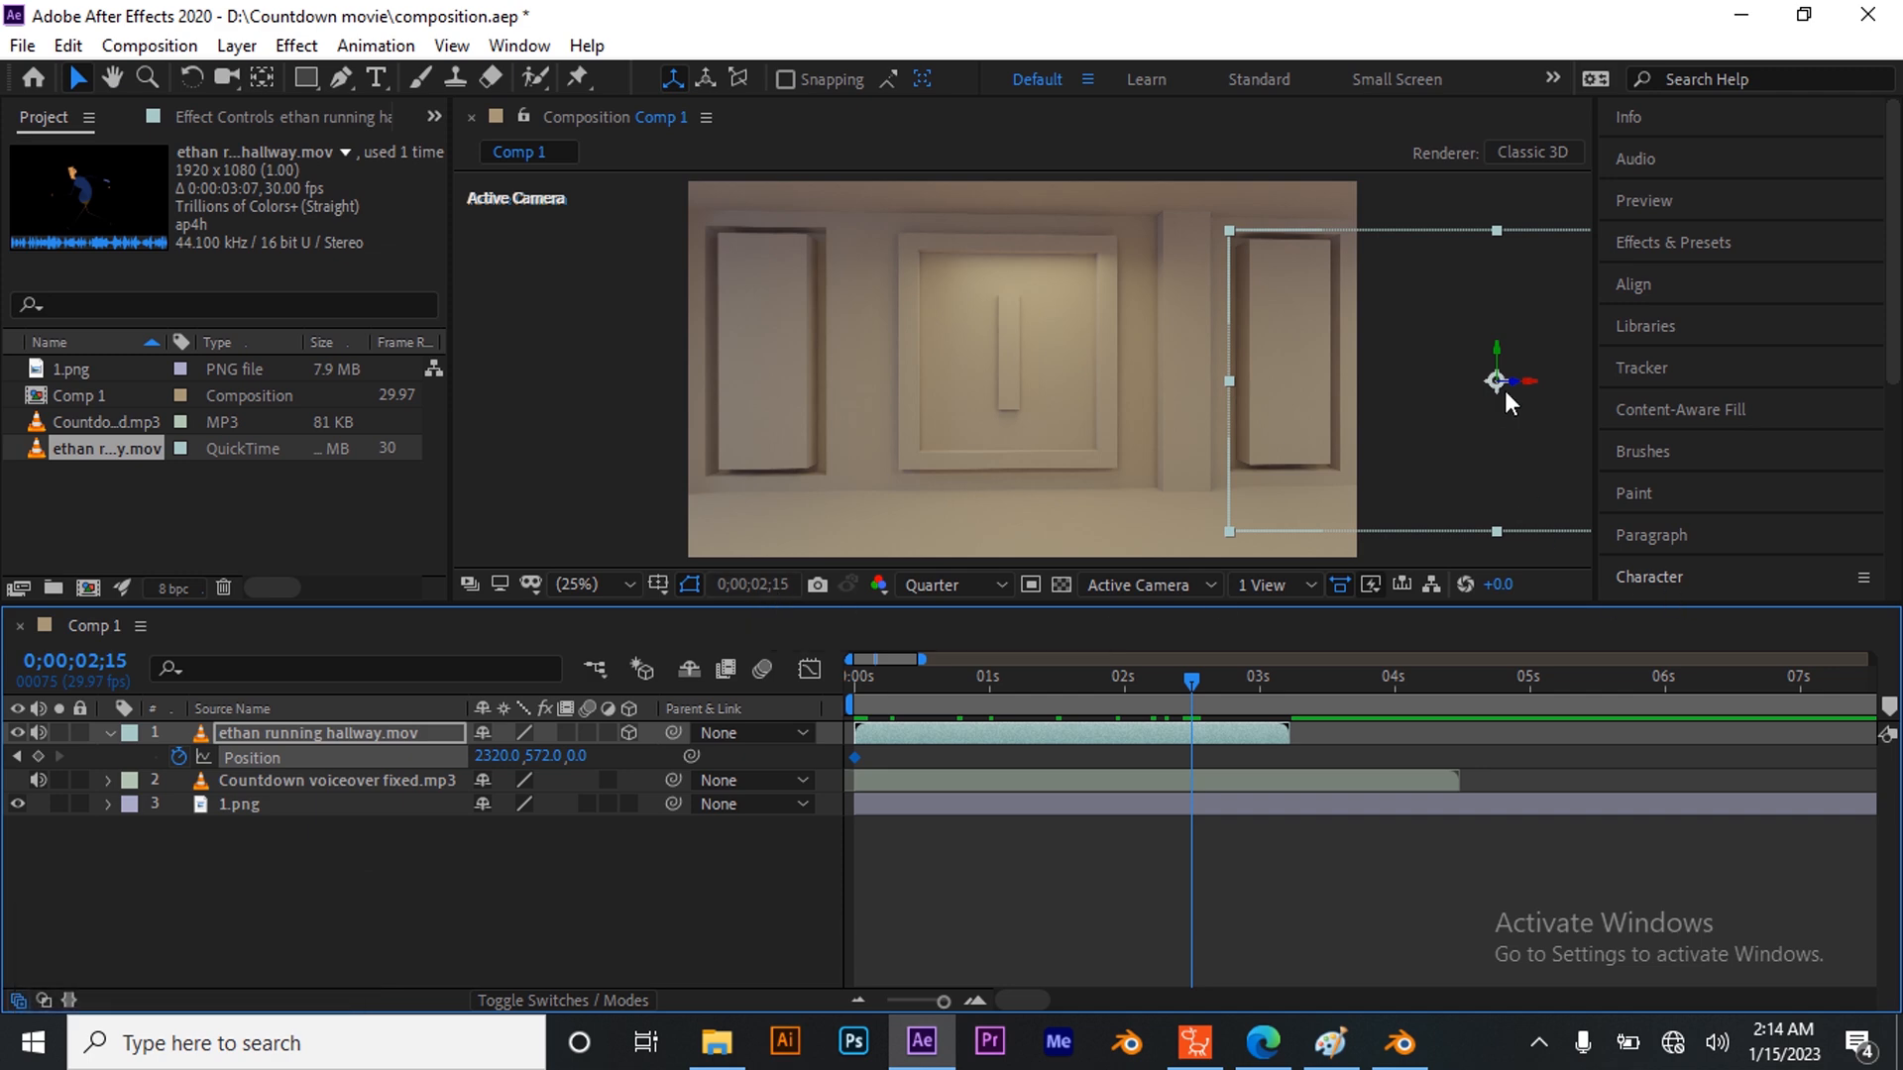
drag(1486, 379, 592, 394)
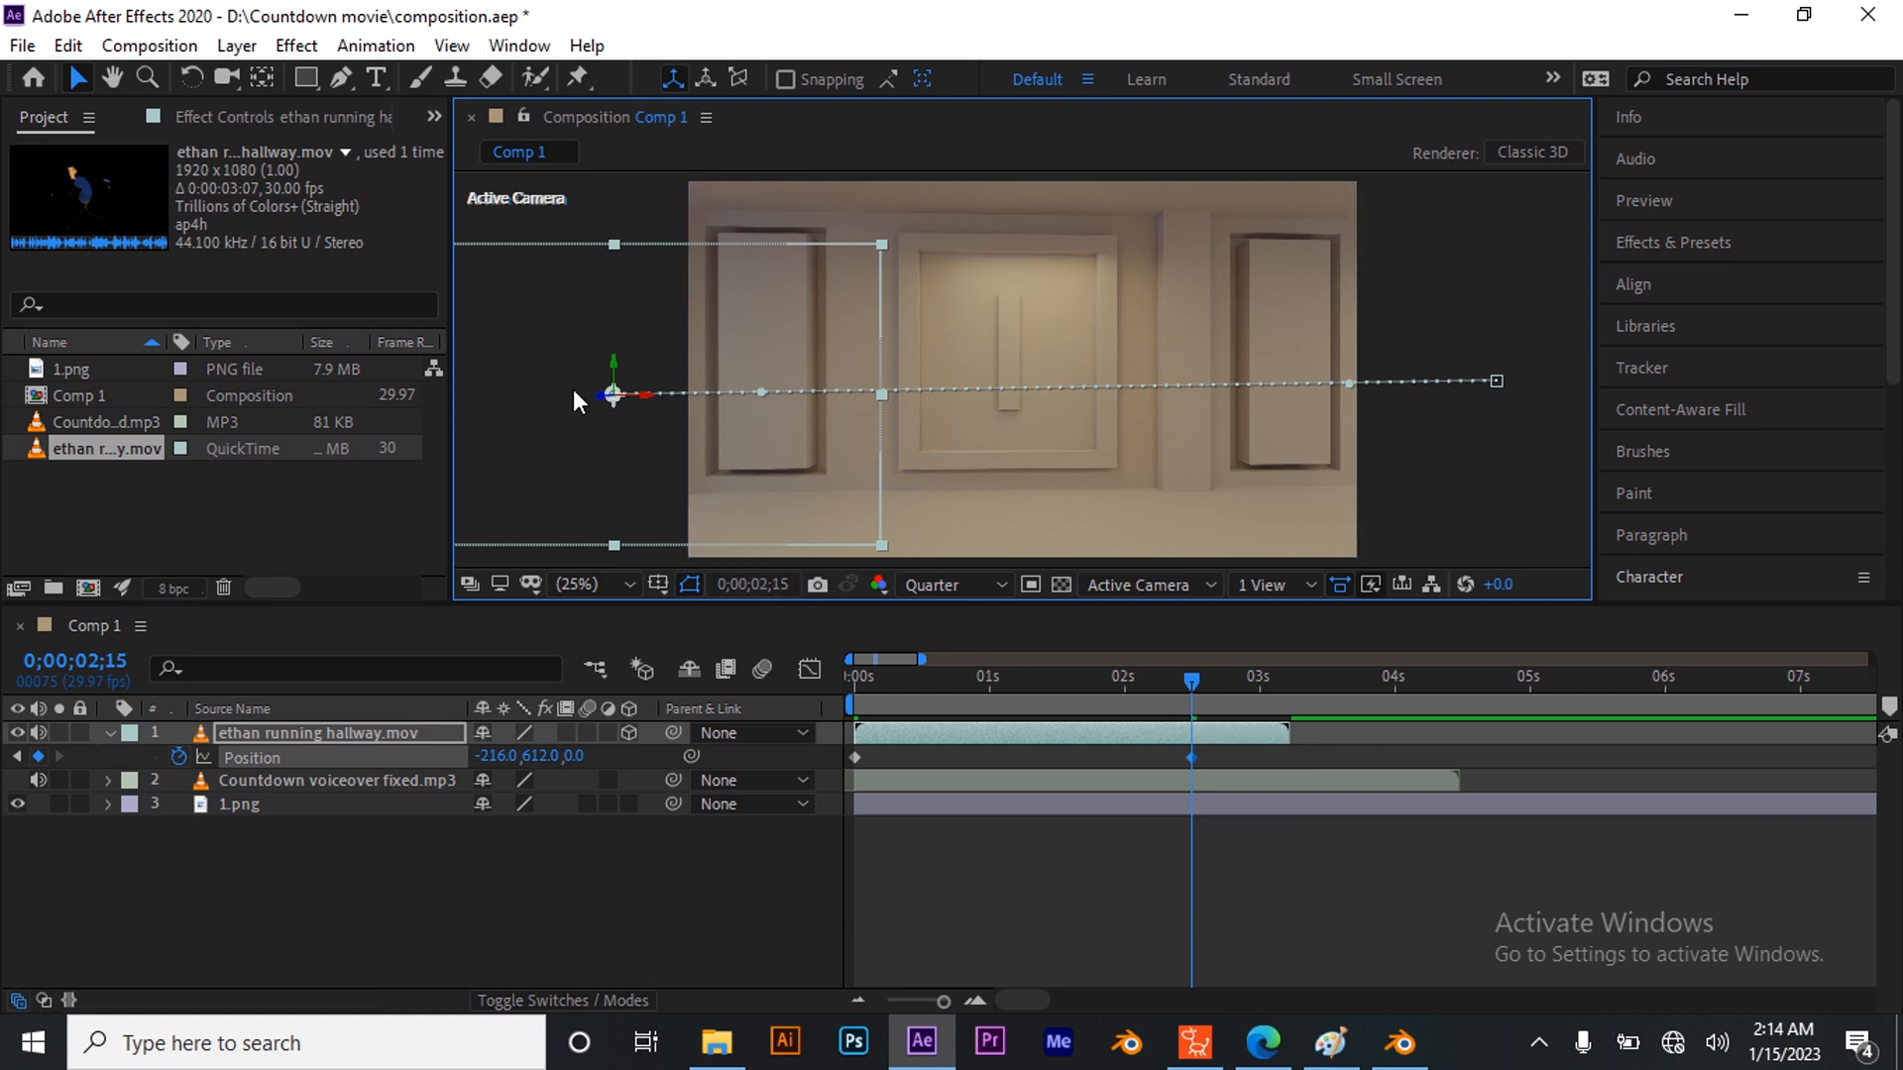
Preview the character's run across the hallway from the start of the composition, scrub through it, and replay it
drag(1192, 679, 840, 679)
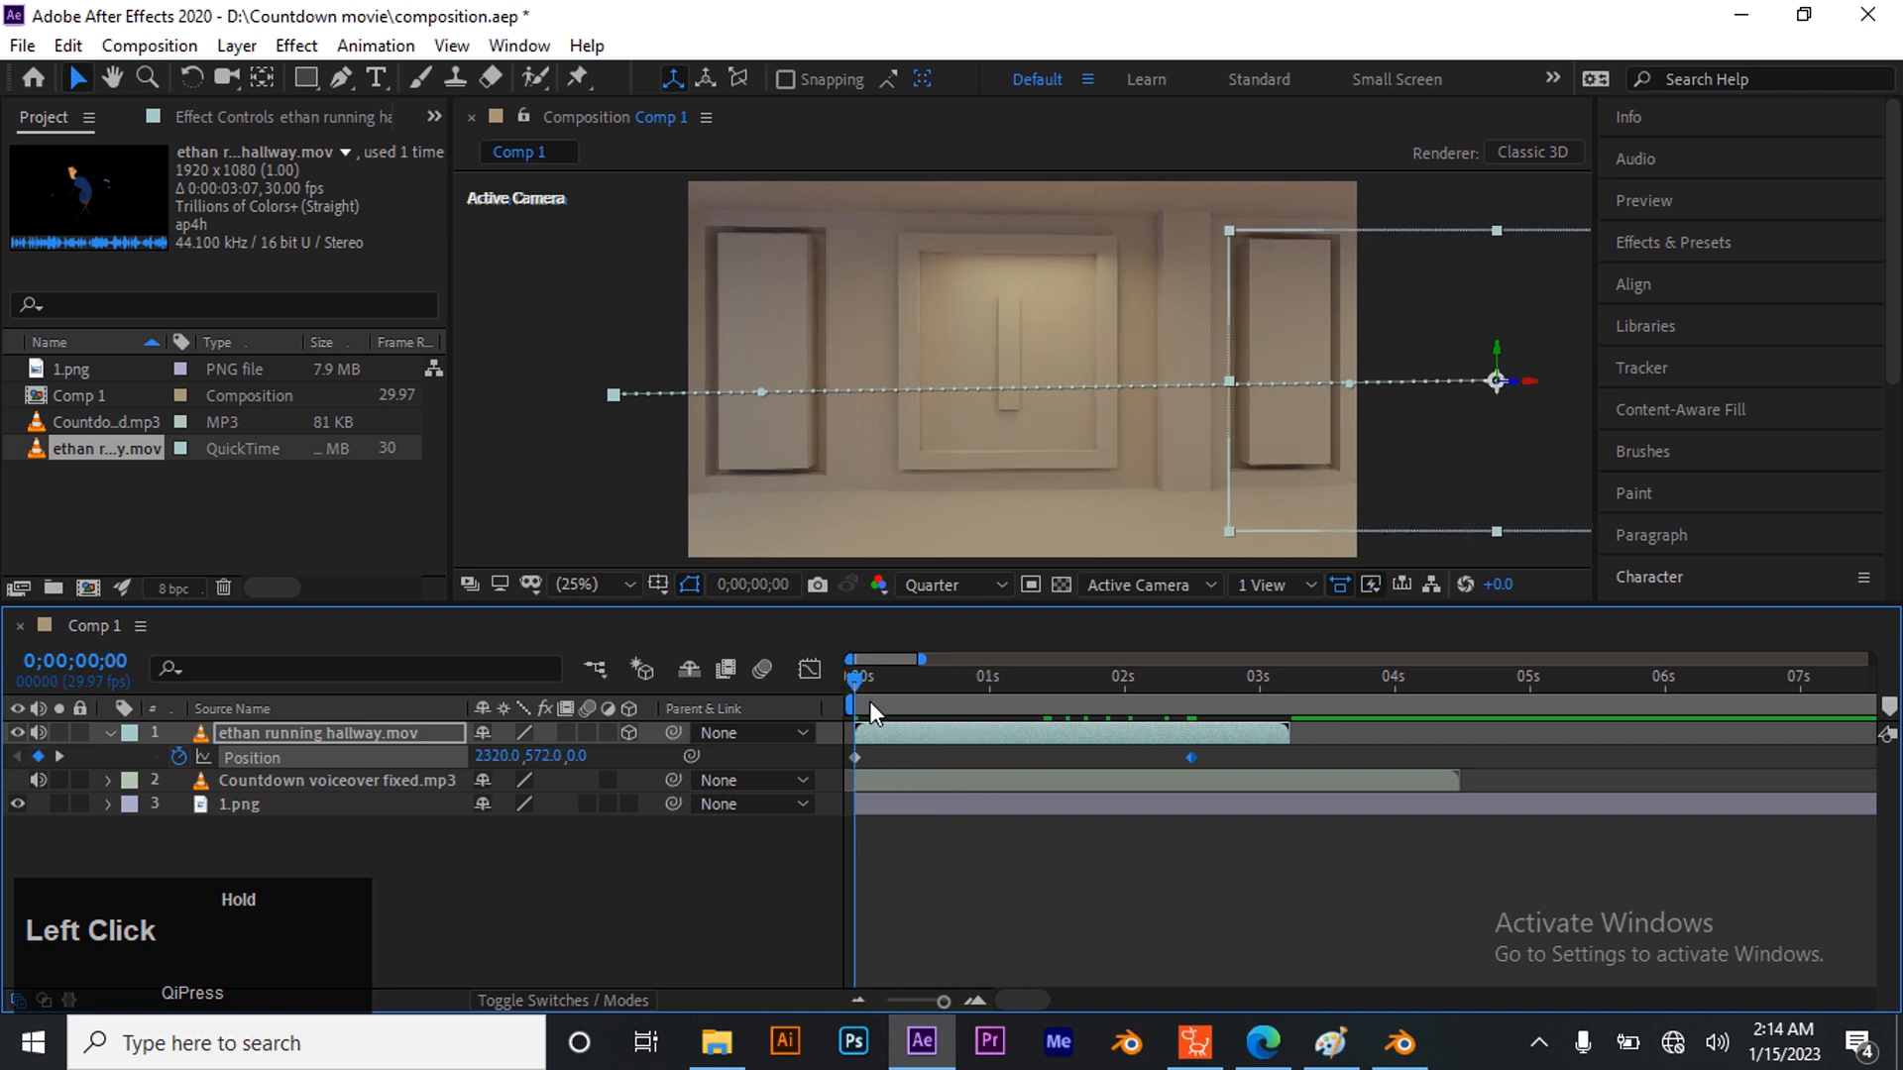
click(989, 896)
key(space)
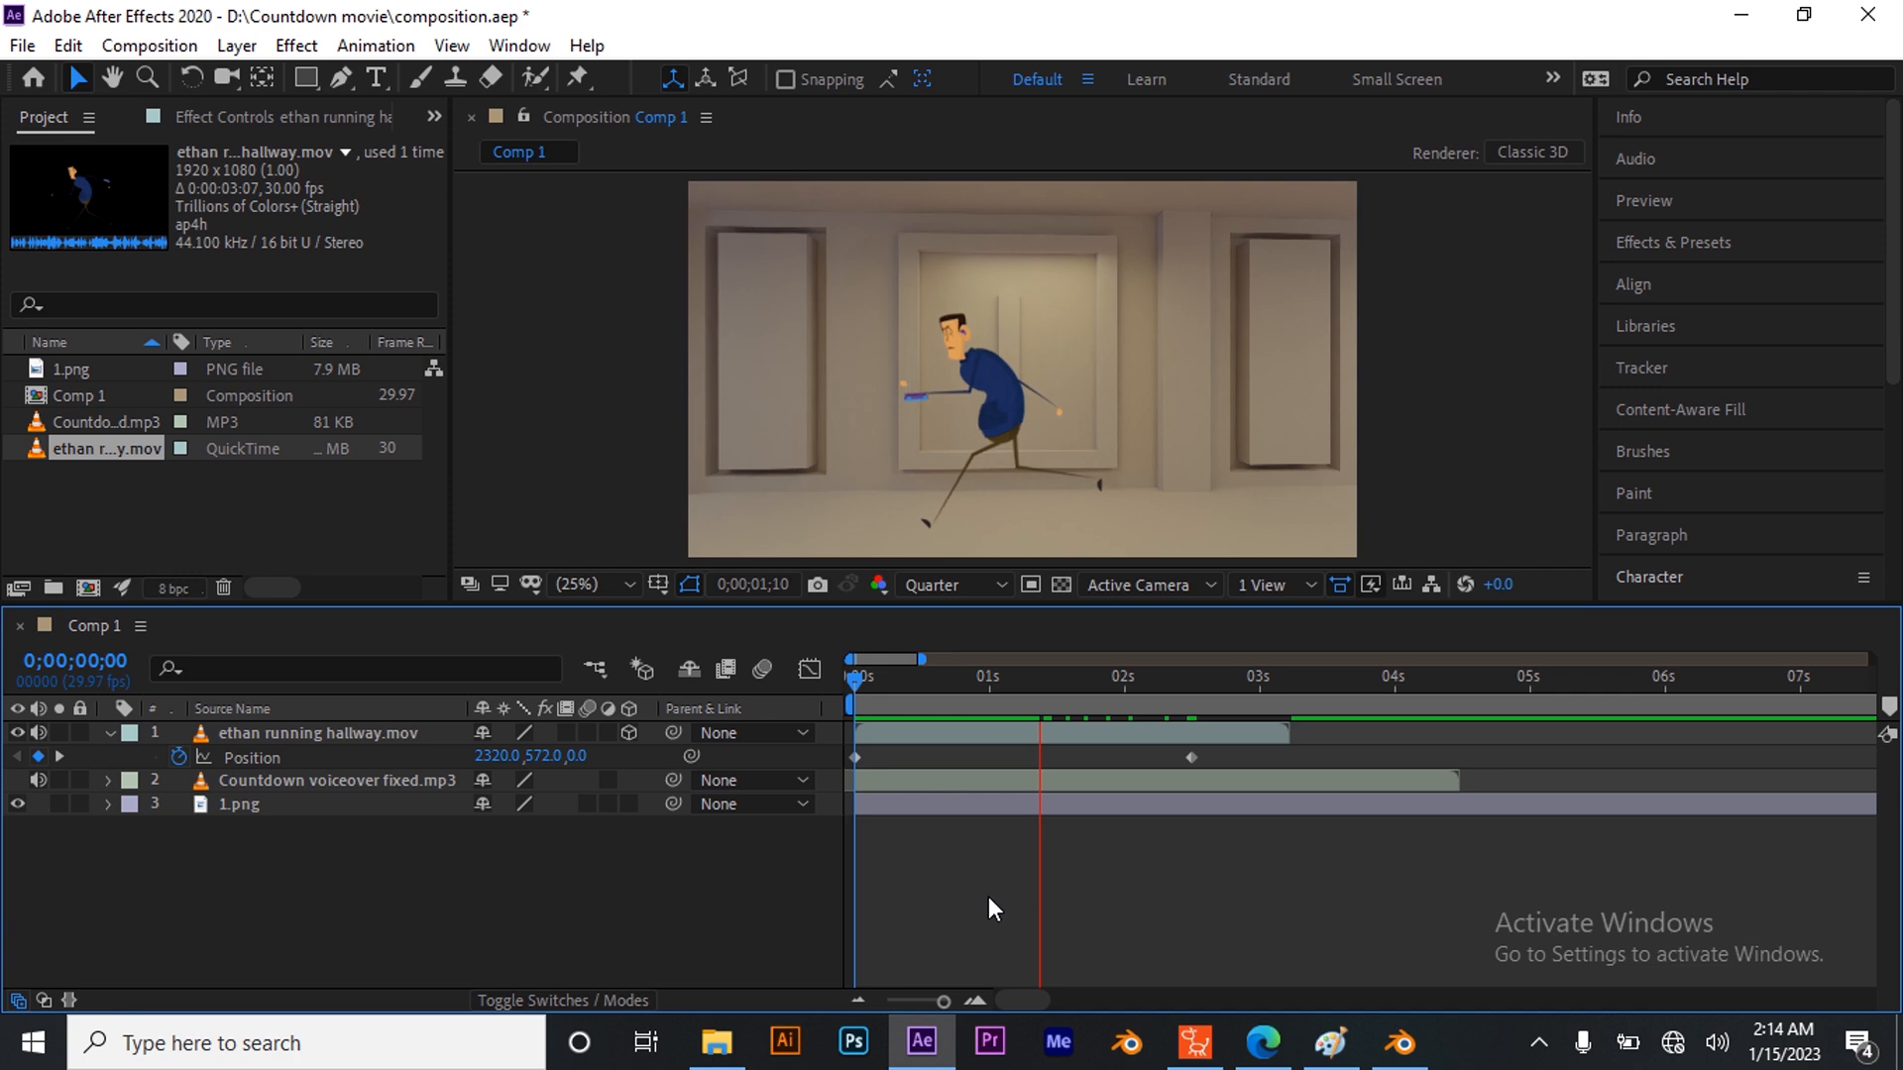
key(space)
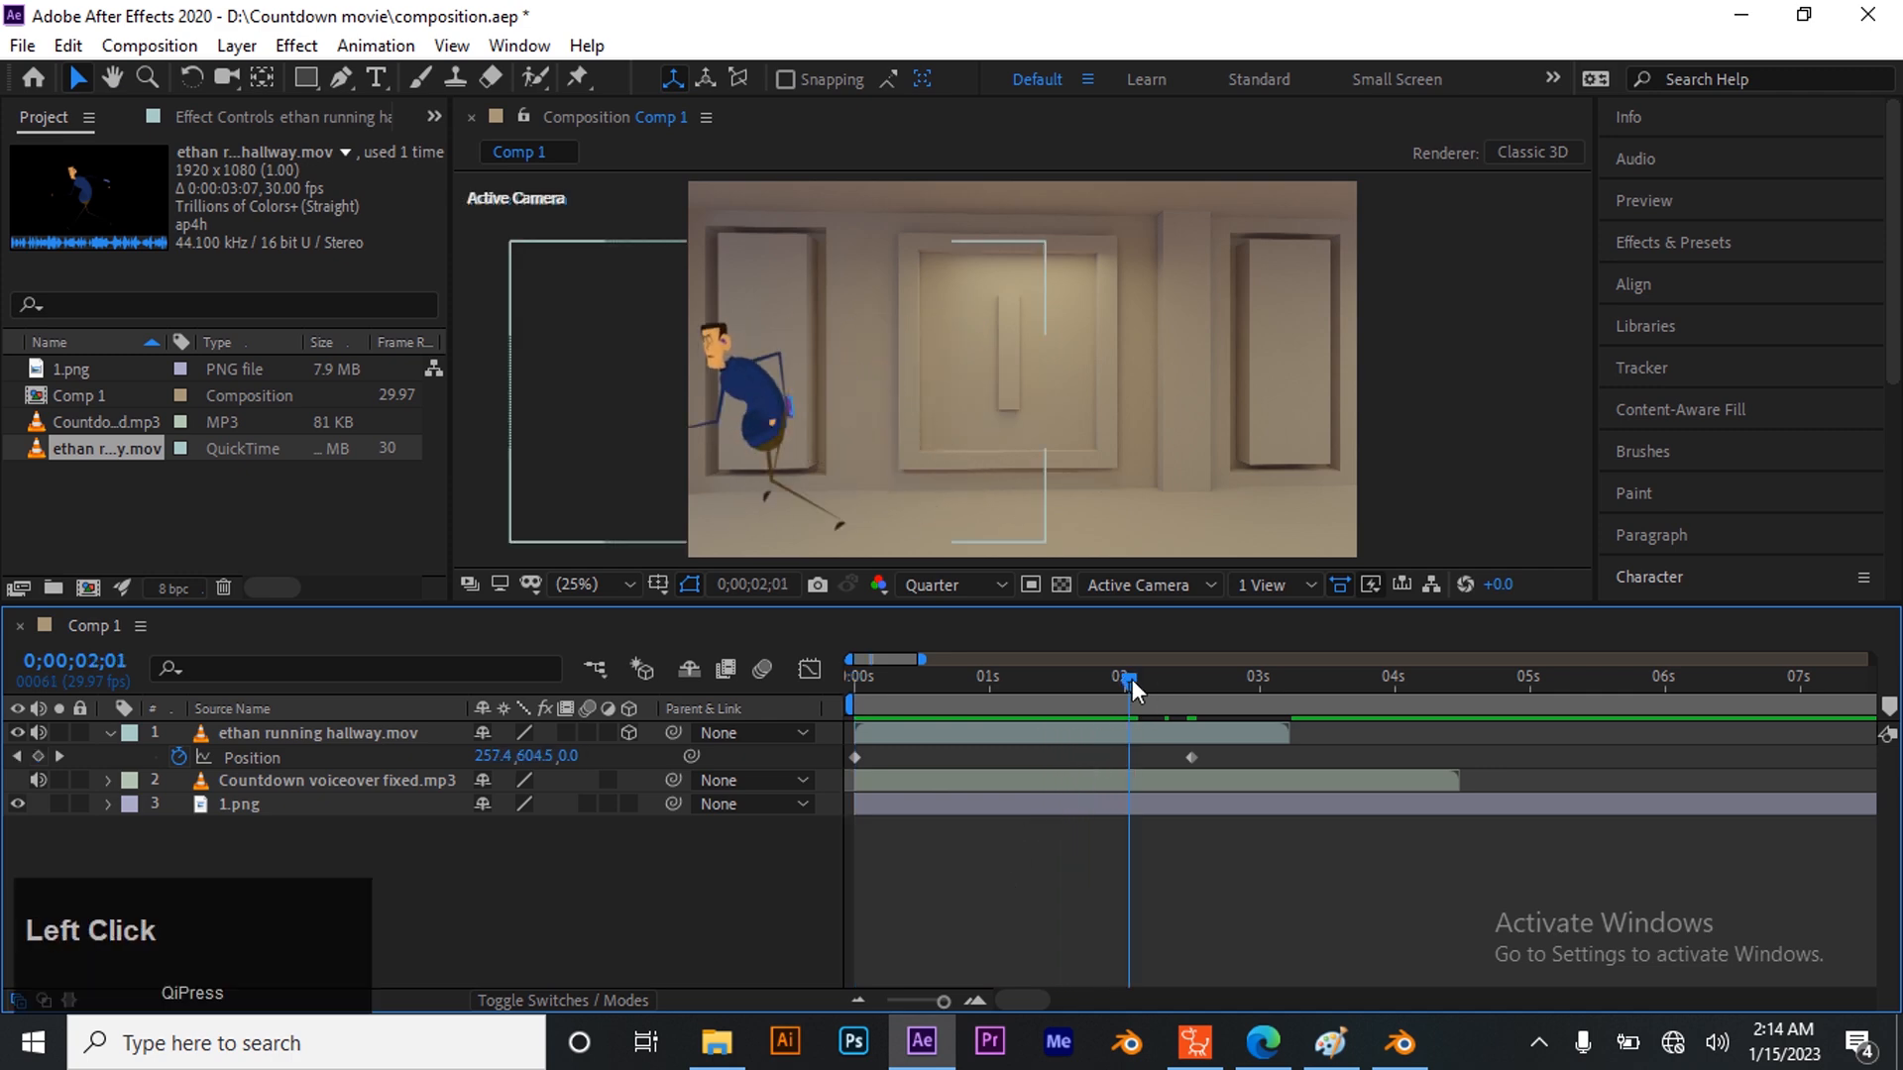
drag(1131, 679, 788, 706)
key(space)
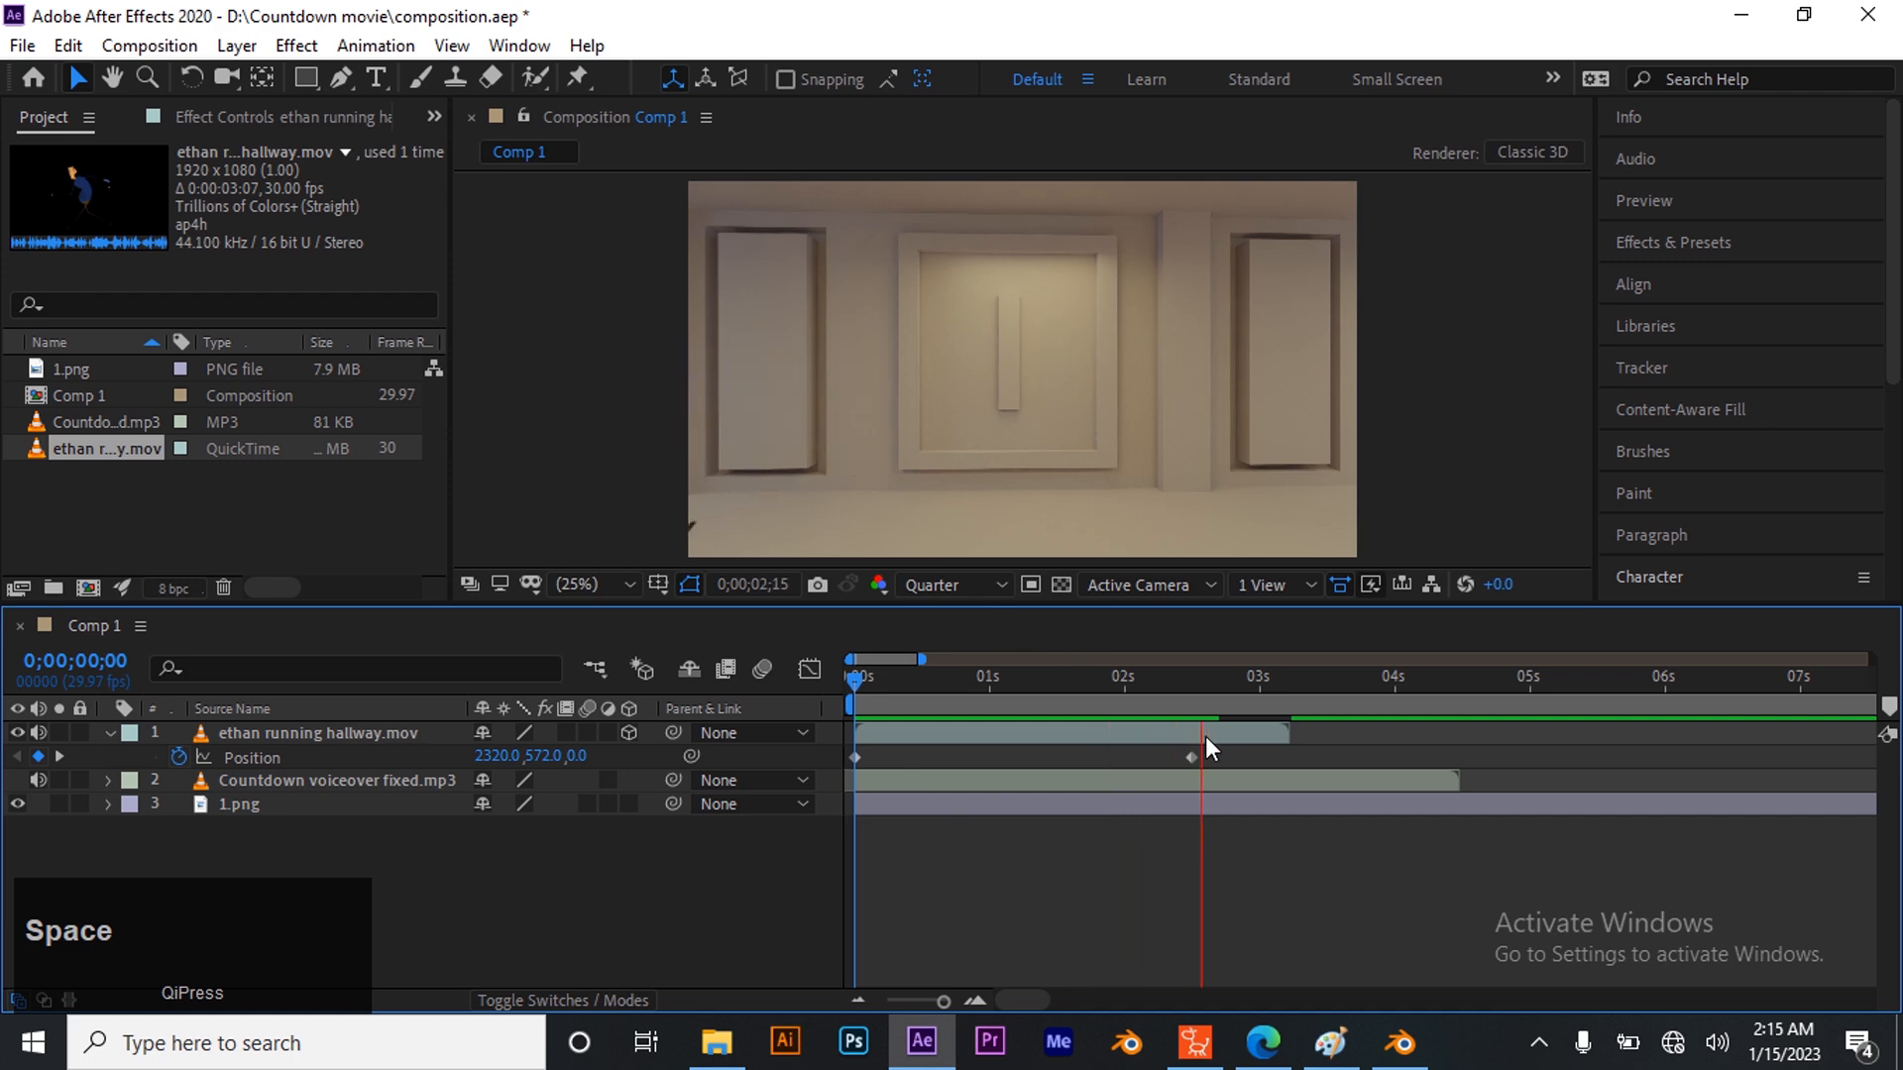
Move the running layer's closing position keyframe to about 0;00;01;00 and preview the run from the start
key(space)
drag(1193, 758, 990, 758)
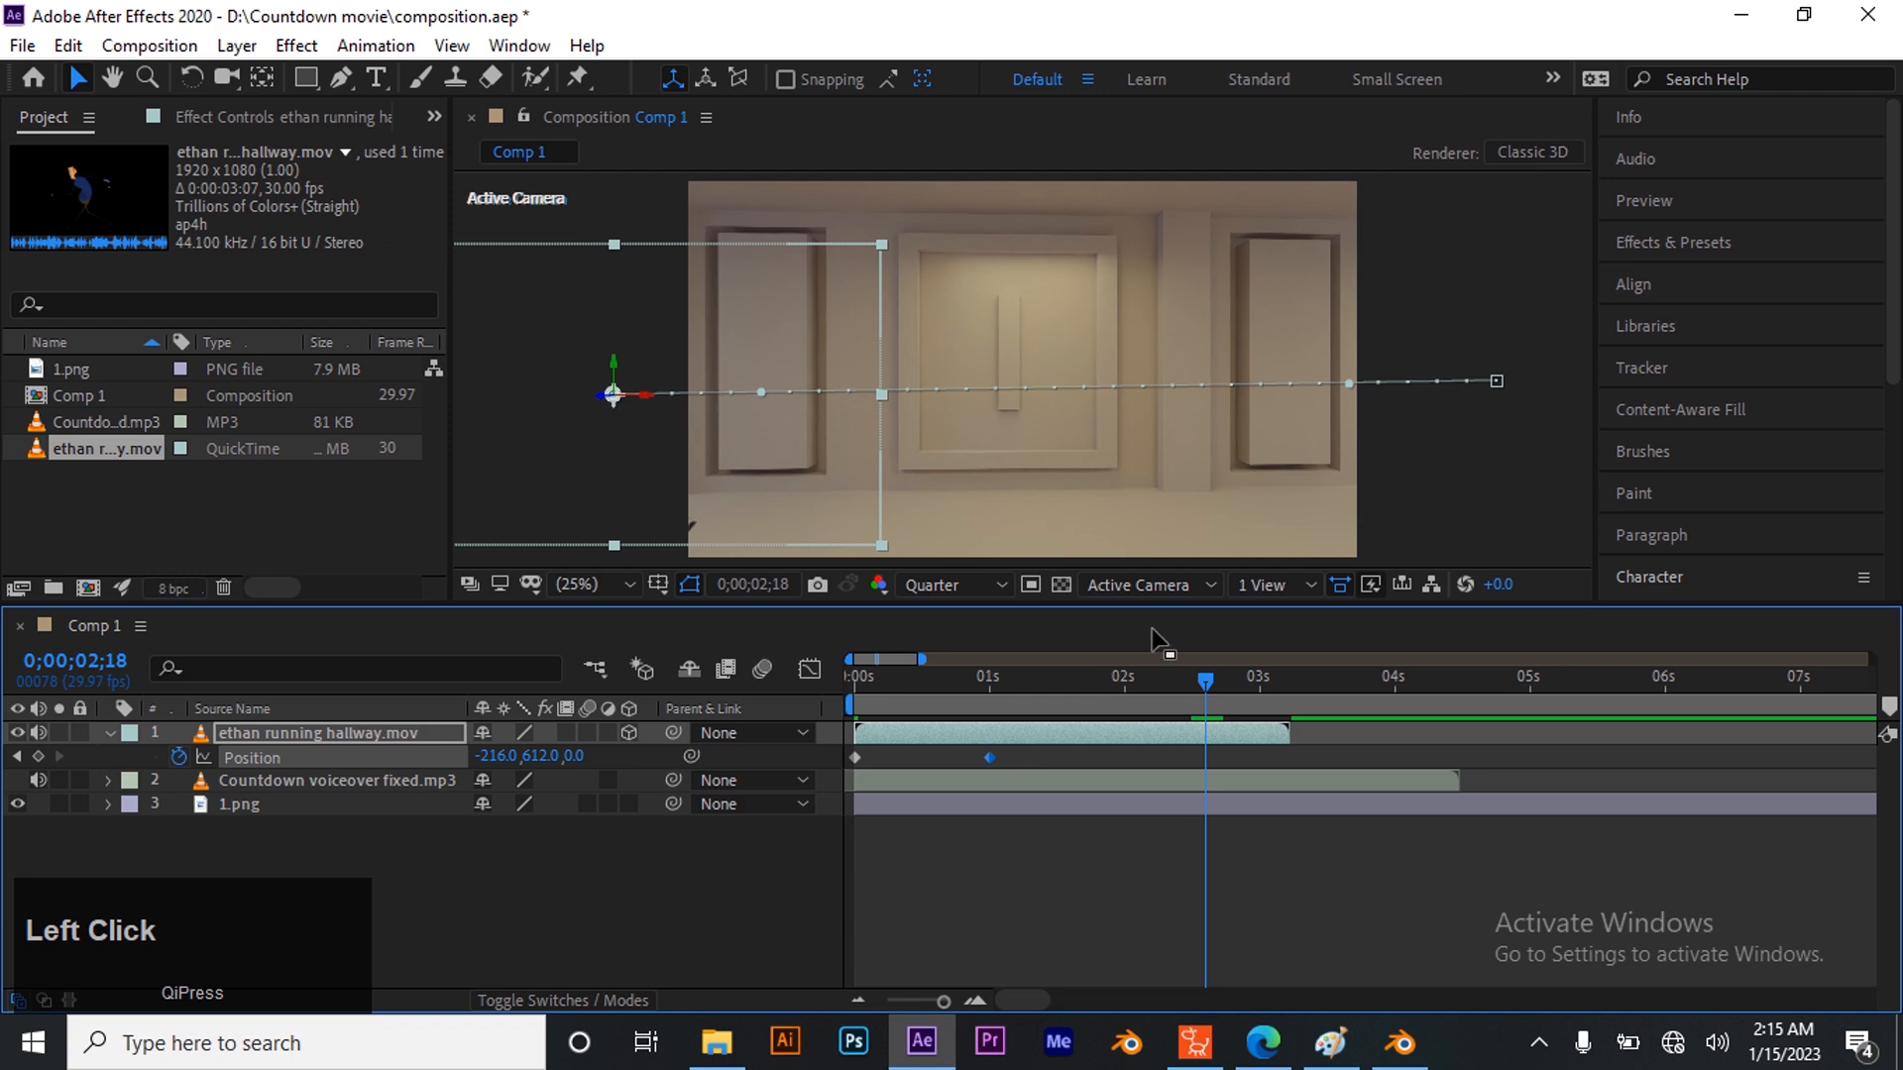
drag(1214, 679, 787, 734)
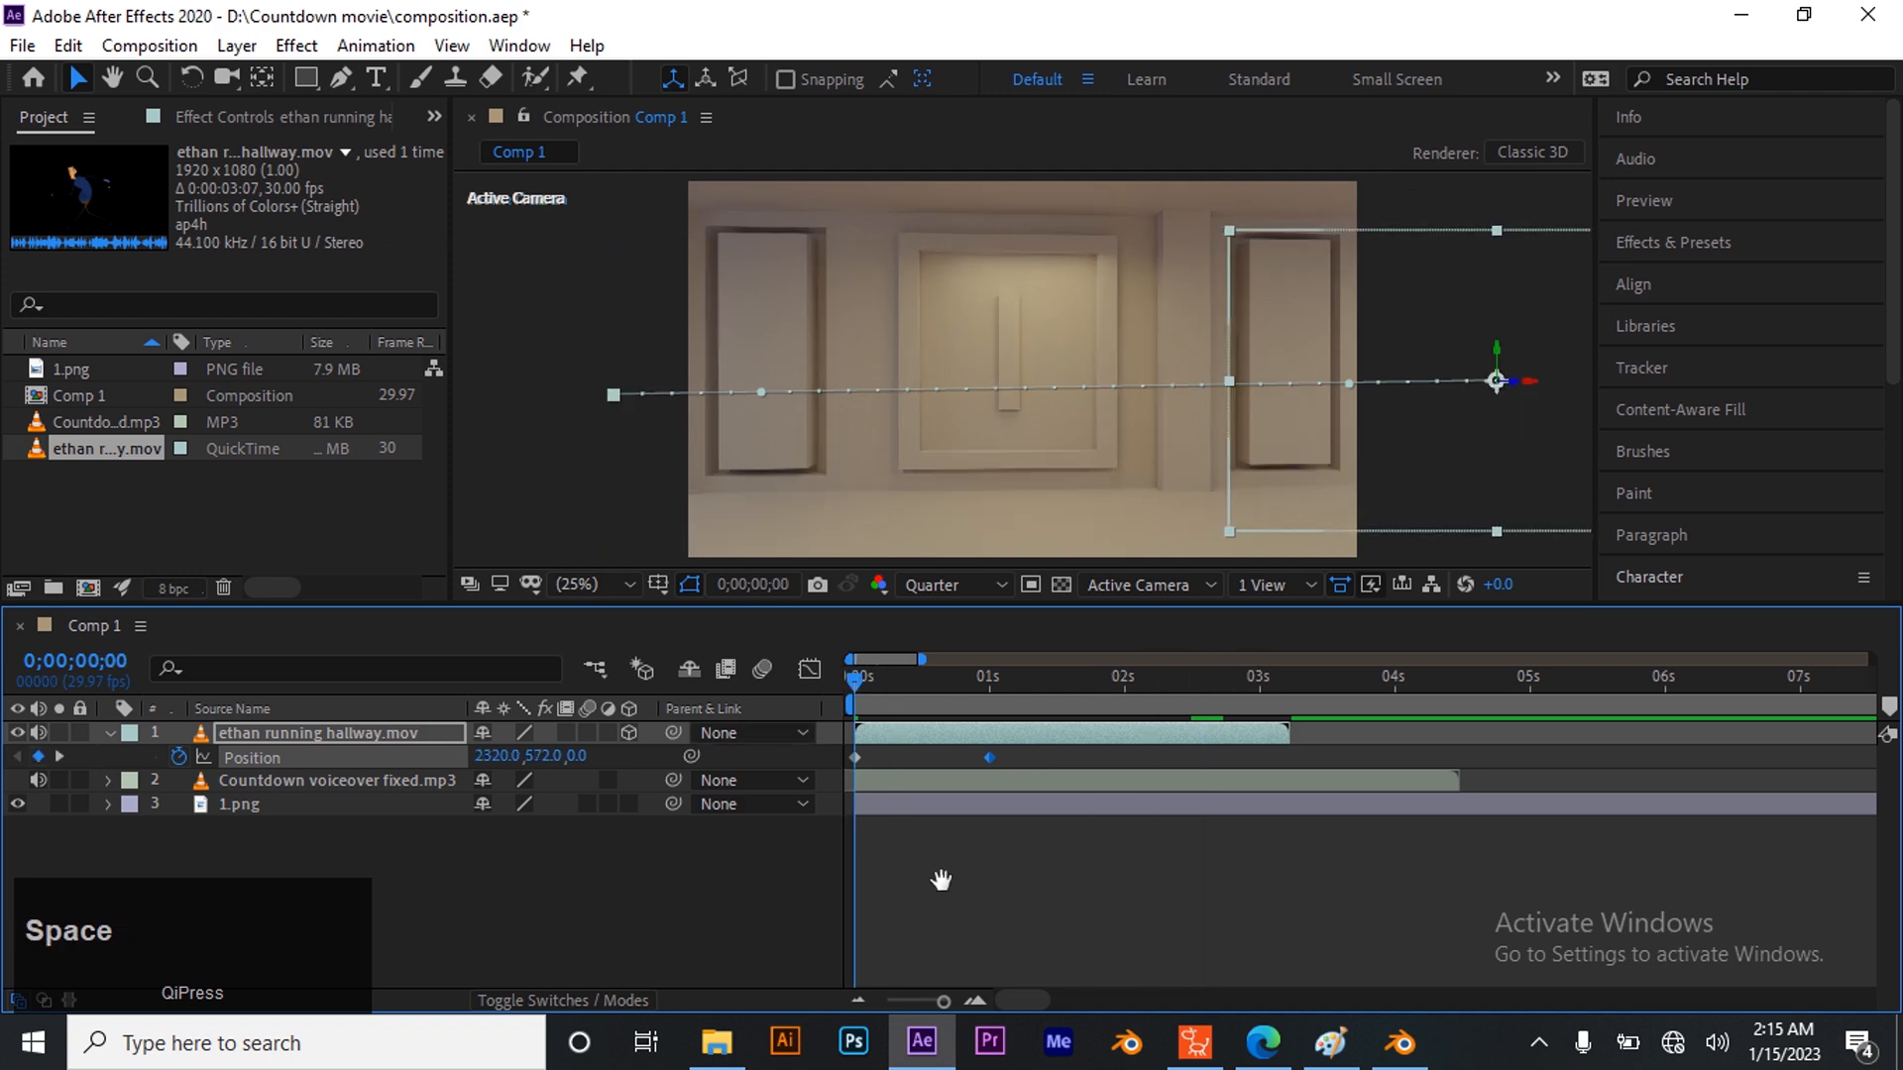
key(space)
Move the running layer's closing position keyframe to about 0;00;01;15 and preview the run from the start
drag(989, 755, 1052, 763)
drag(1049, 686, 1057, 682)
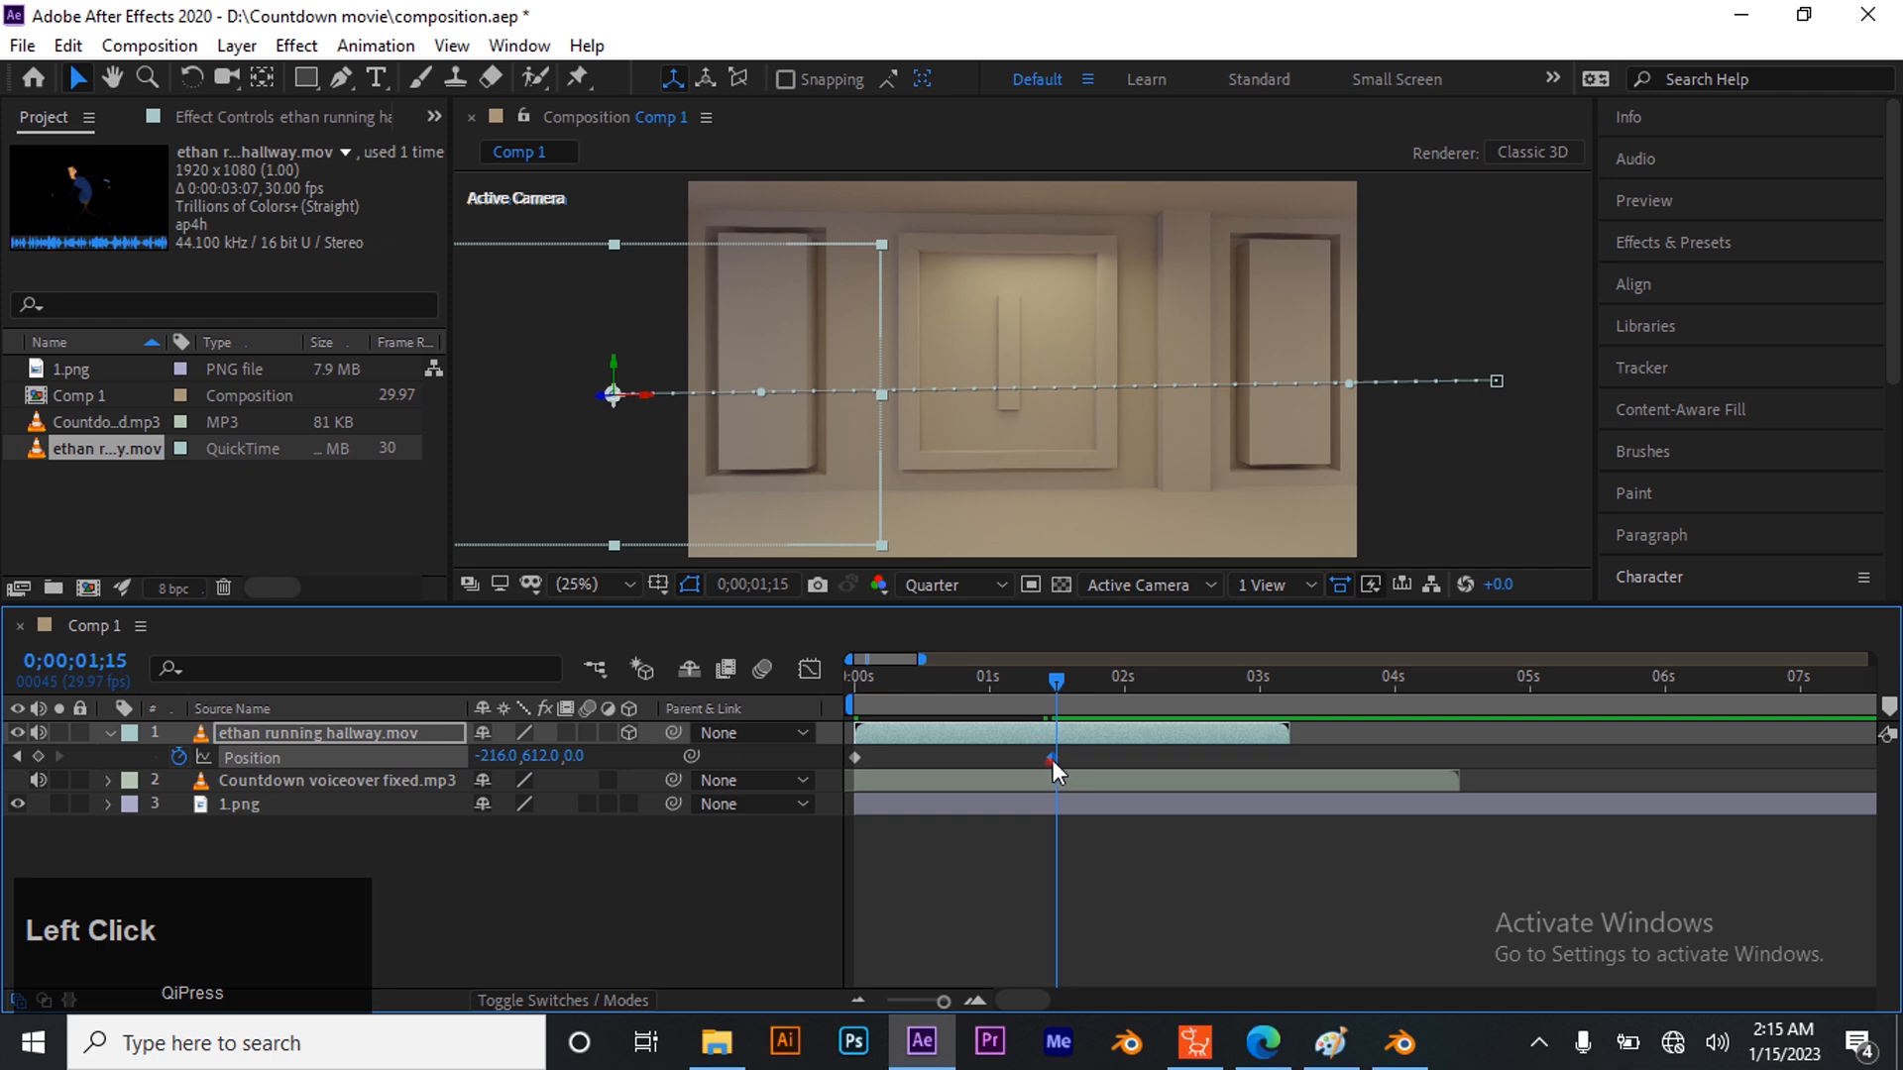
drag(1054, 672, 813, 724)
key(space)
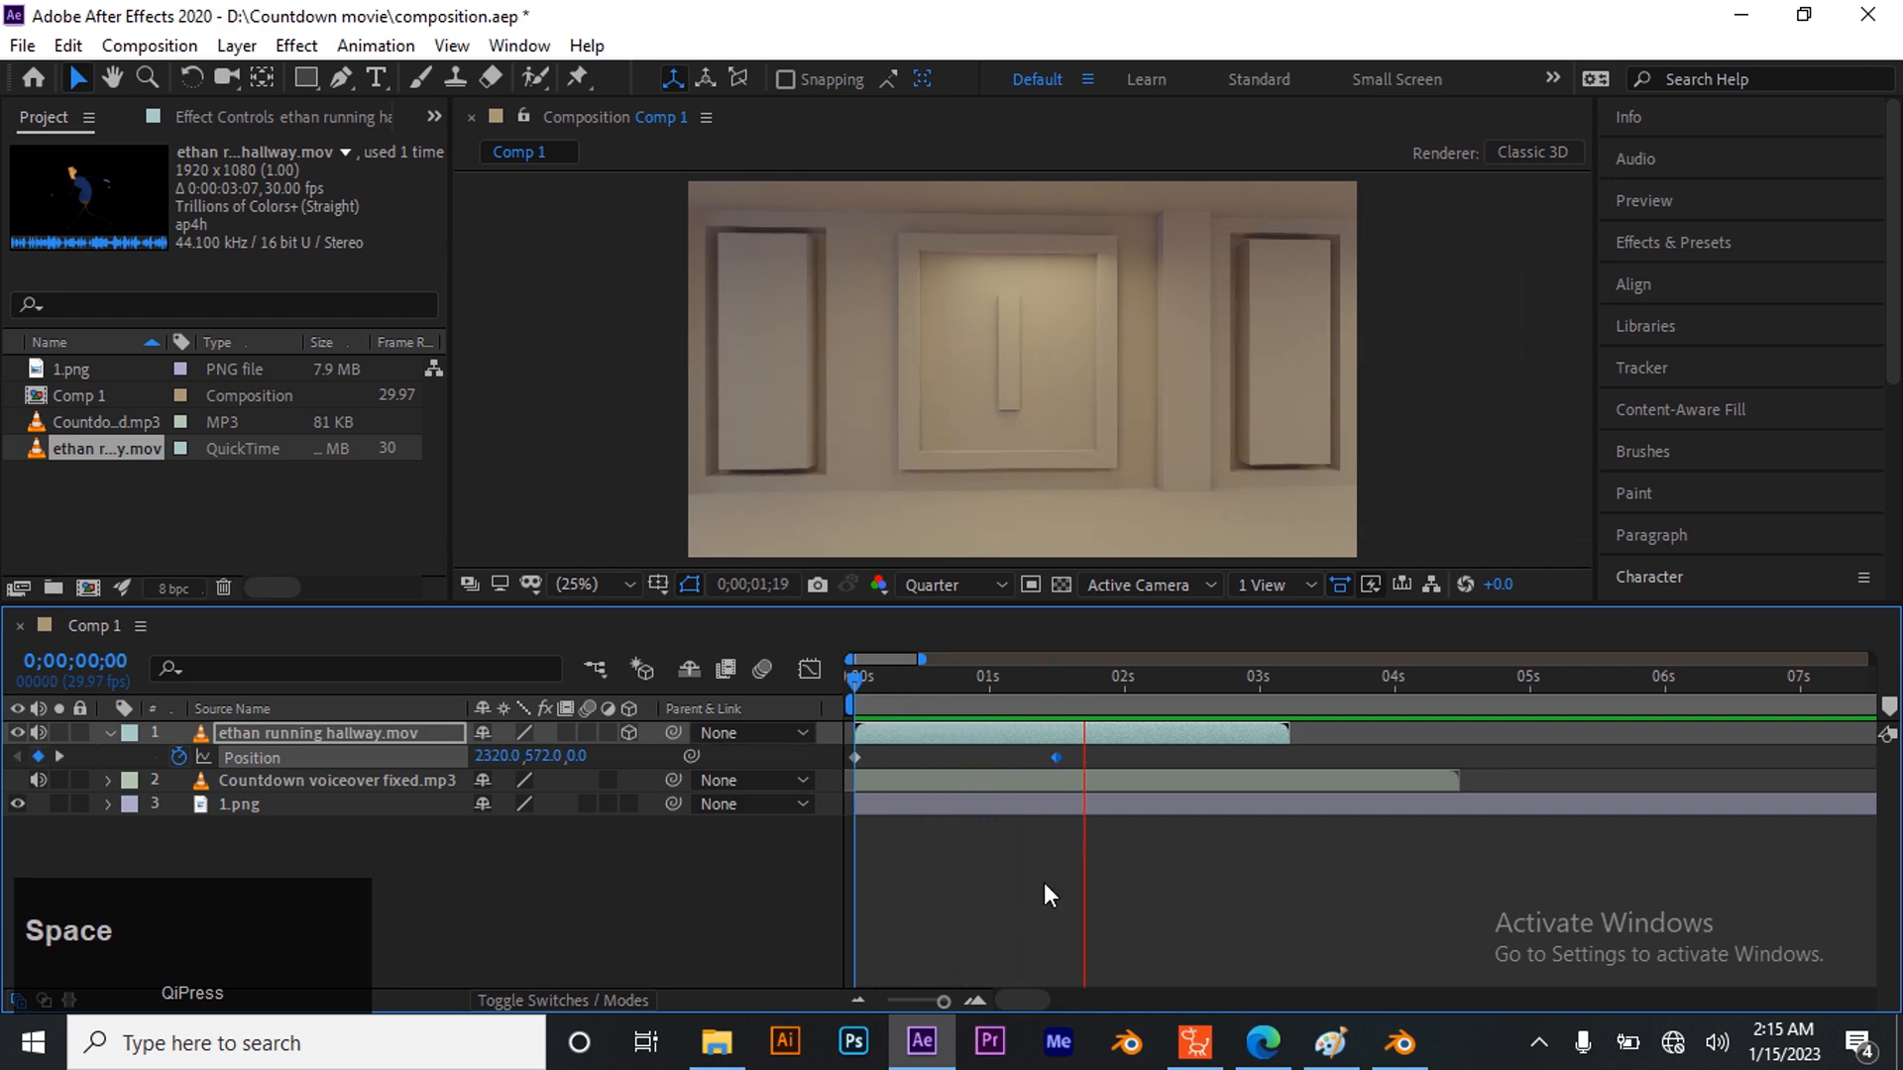
Move the running layer's closing position keyframe to 0;00;01;06 and replay the run from the start several times
key(space)
drag(1023, 693, 1015, 801)
drag(1014, 675, 854, 676)
key(space)
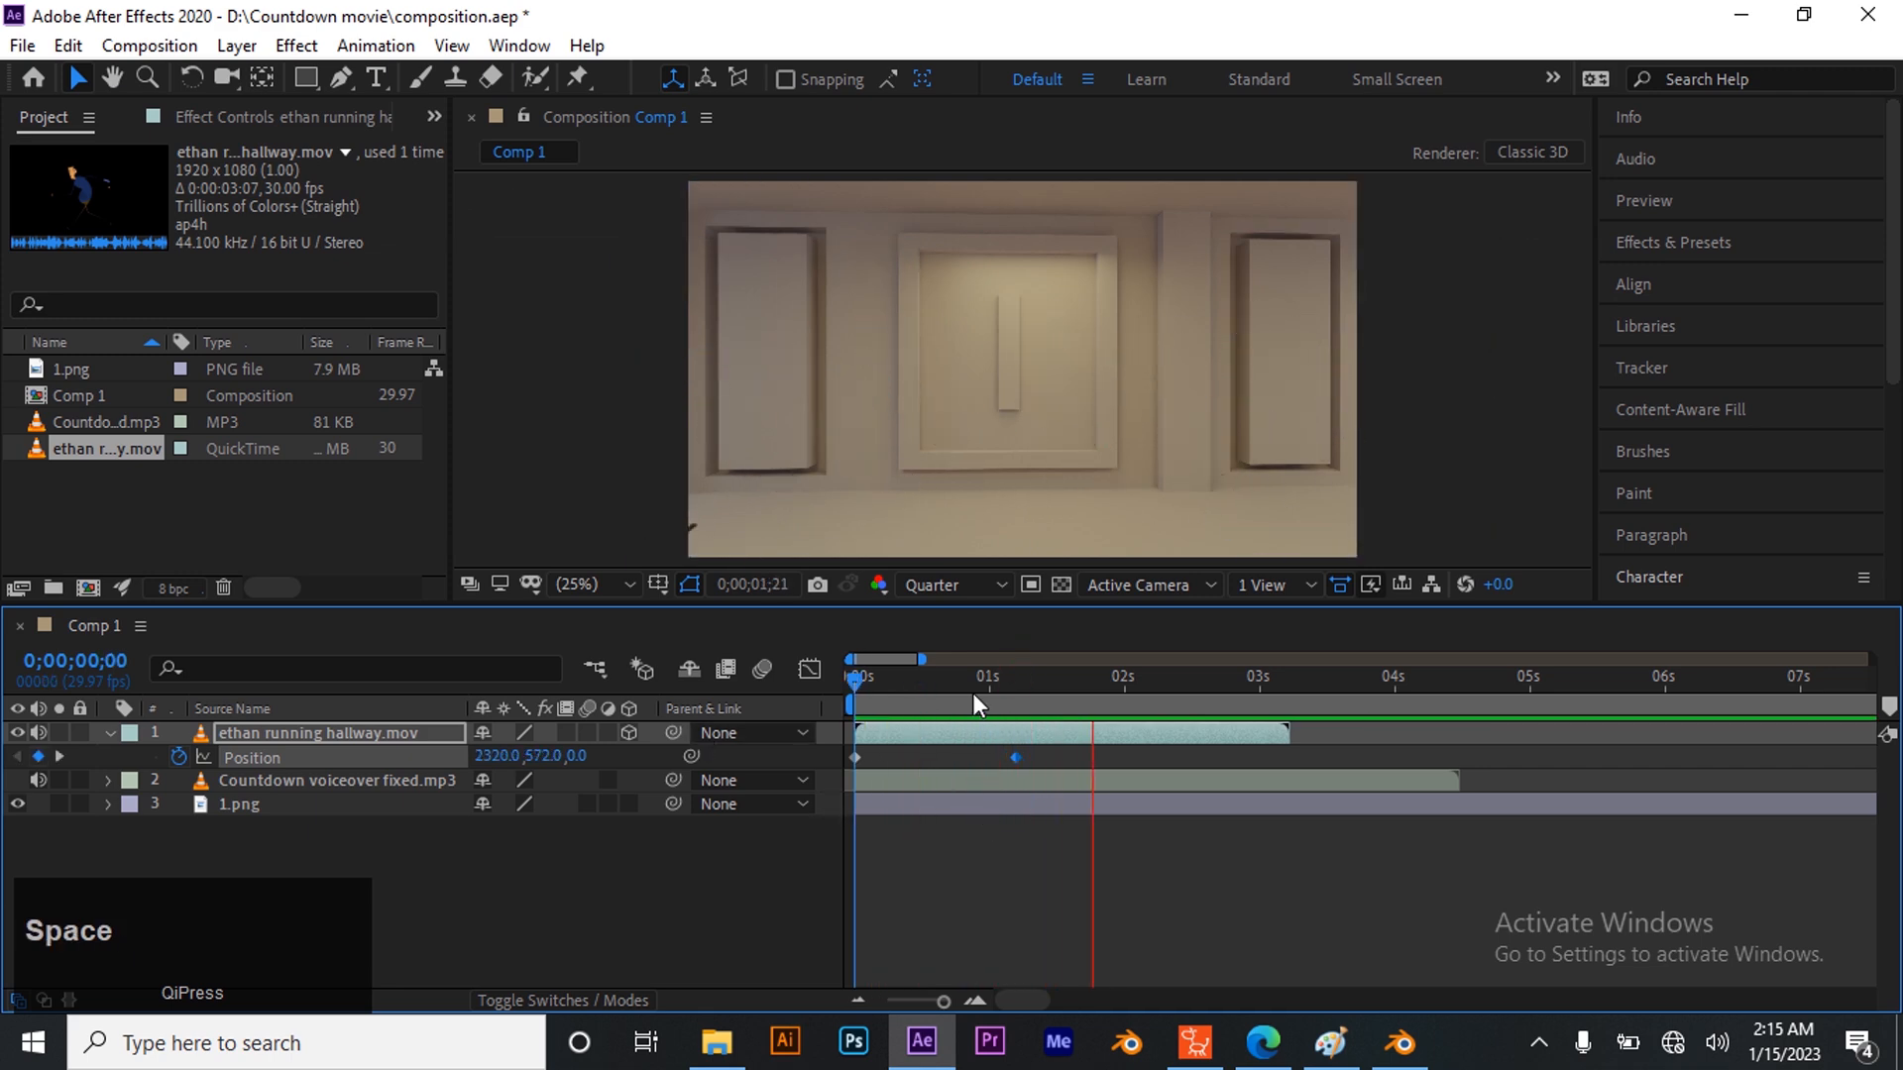
key(space)
drag(1096, 684, 842, 779)
key(space)
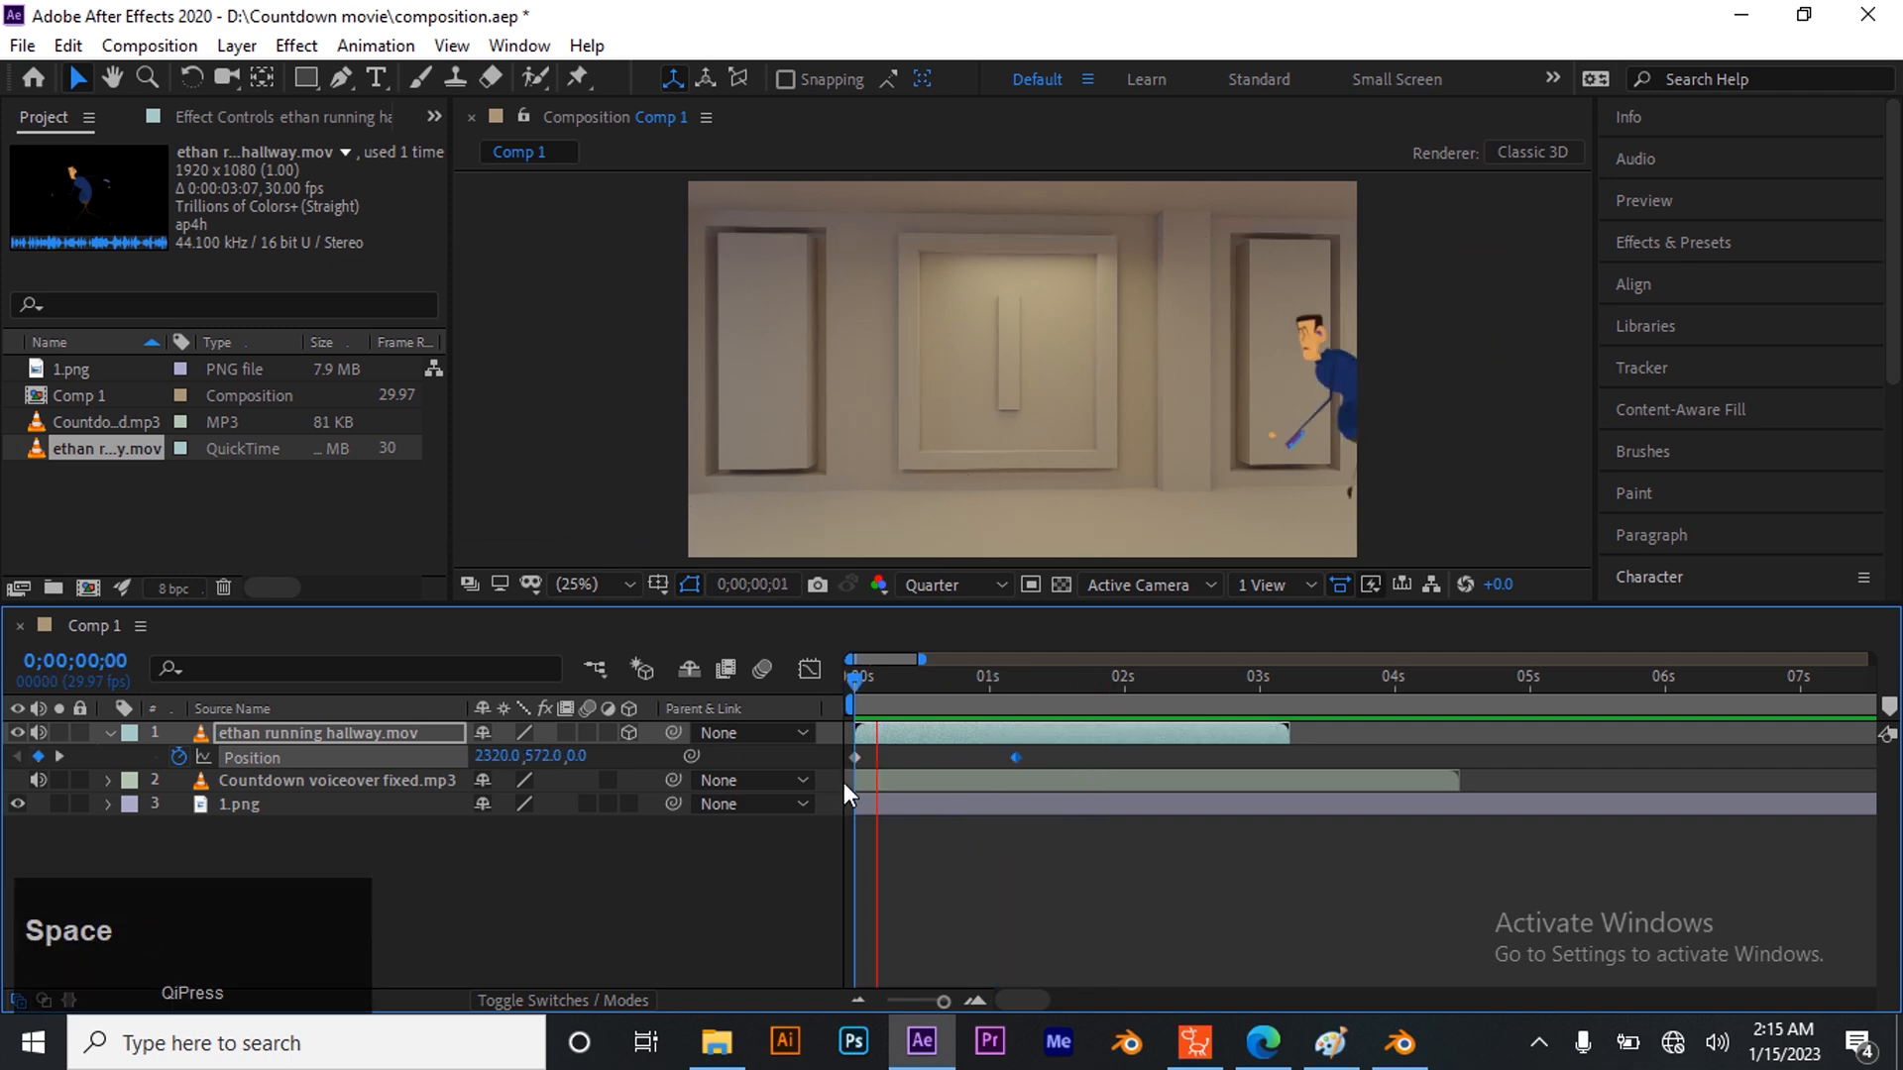
key(space)
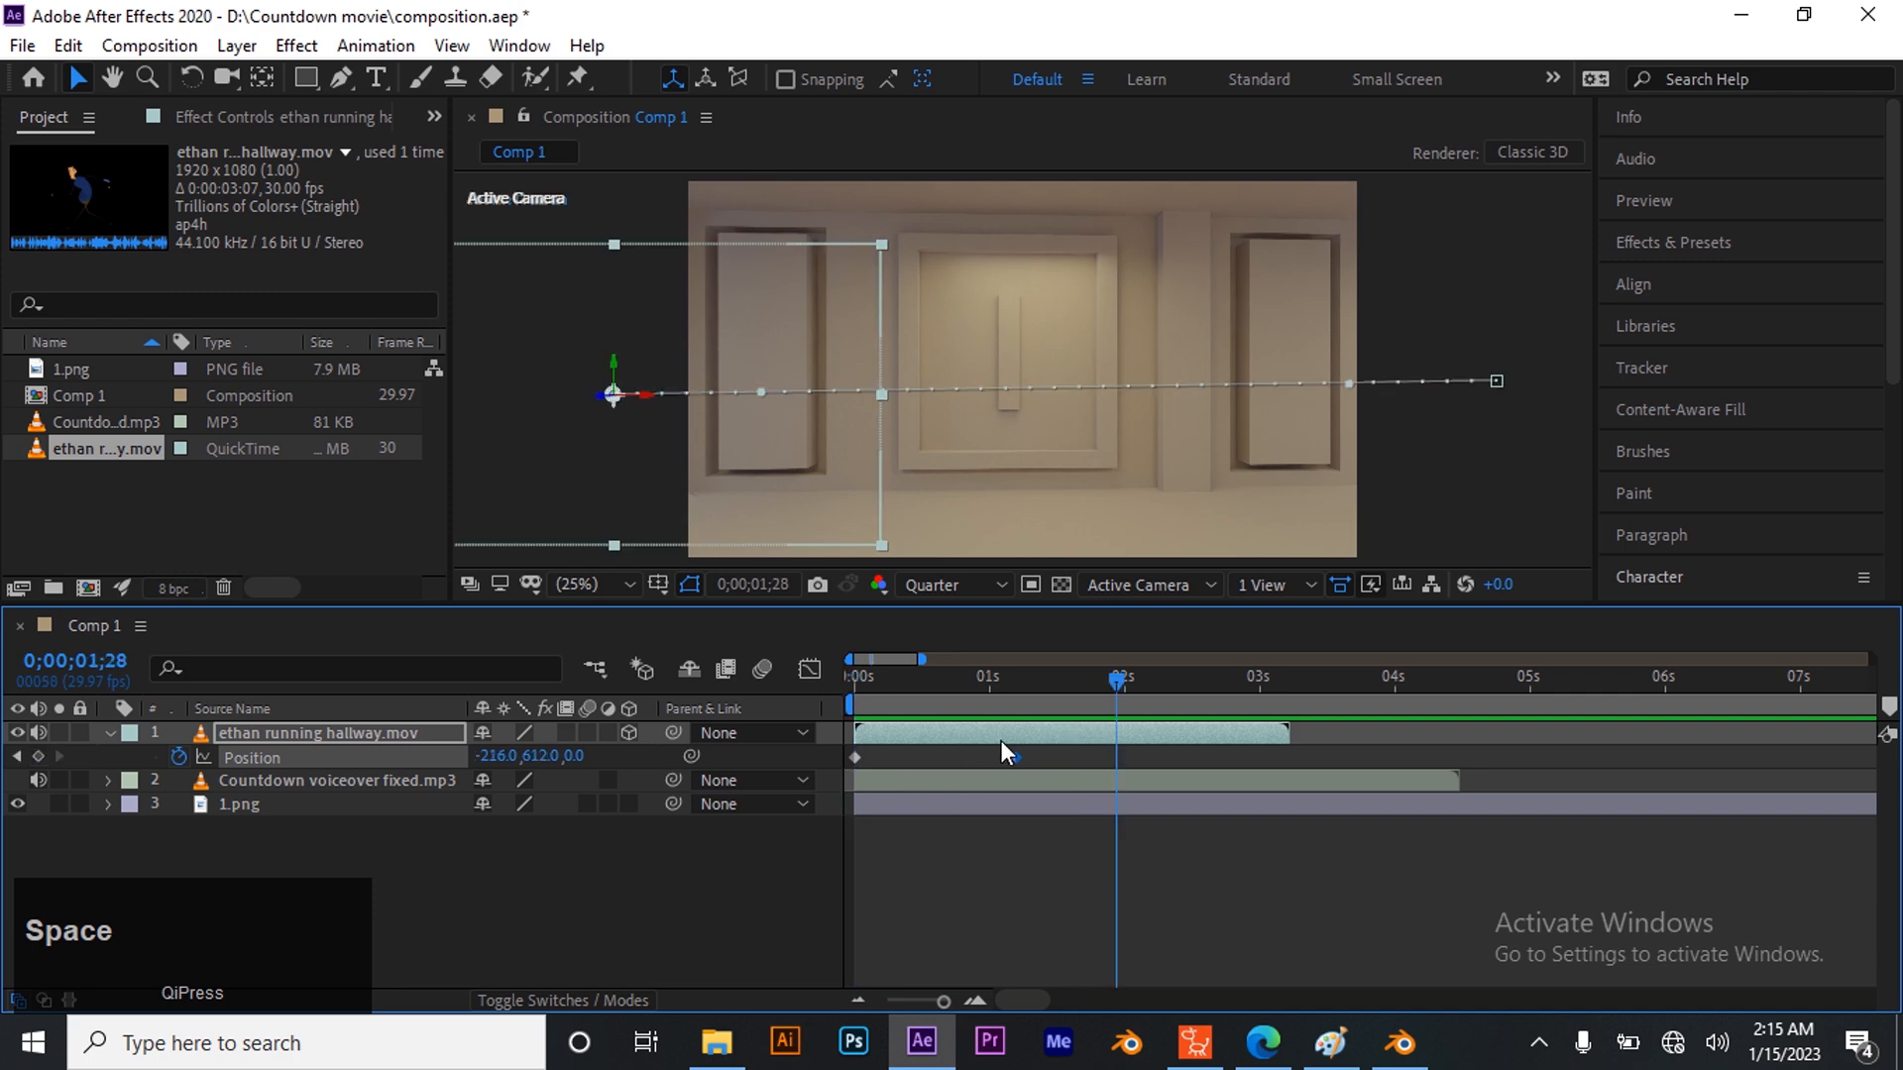
drag(1128, 678, 822, 734)
key(space)
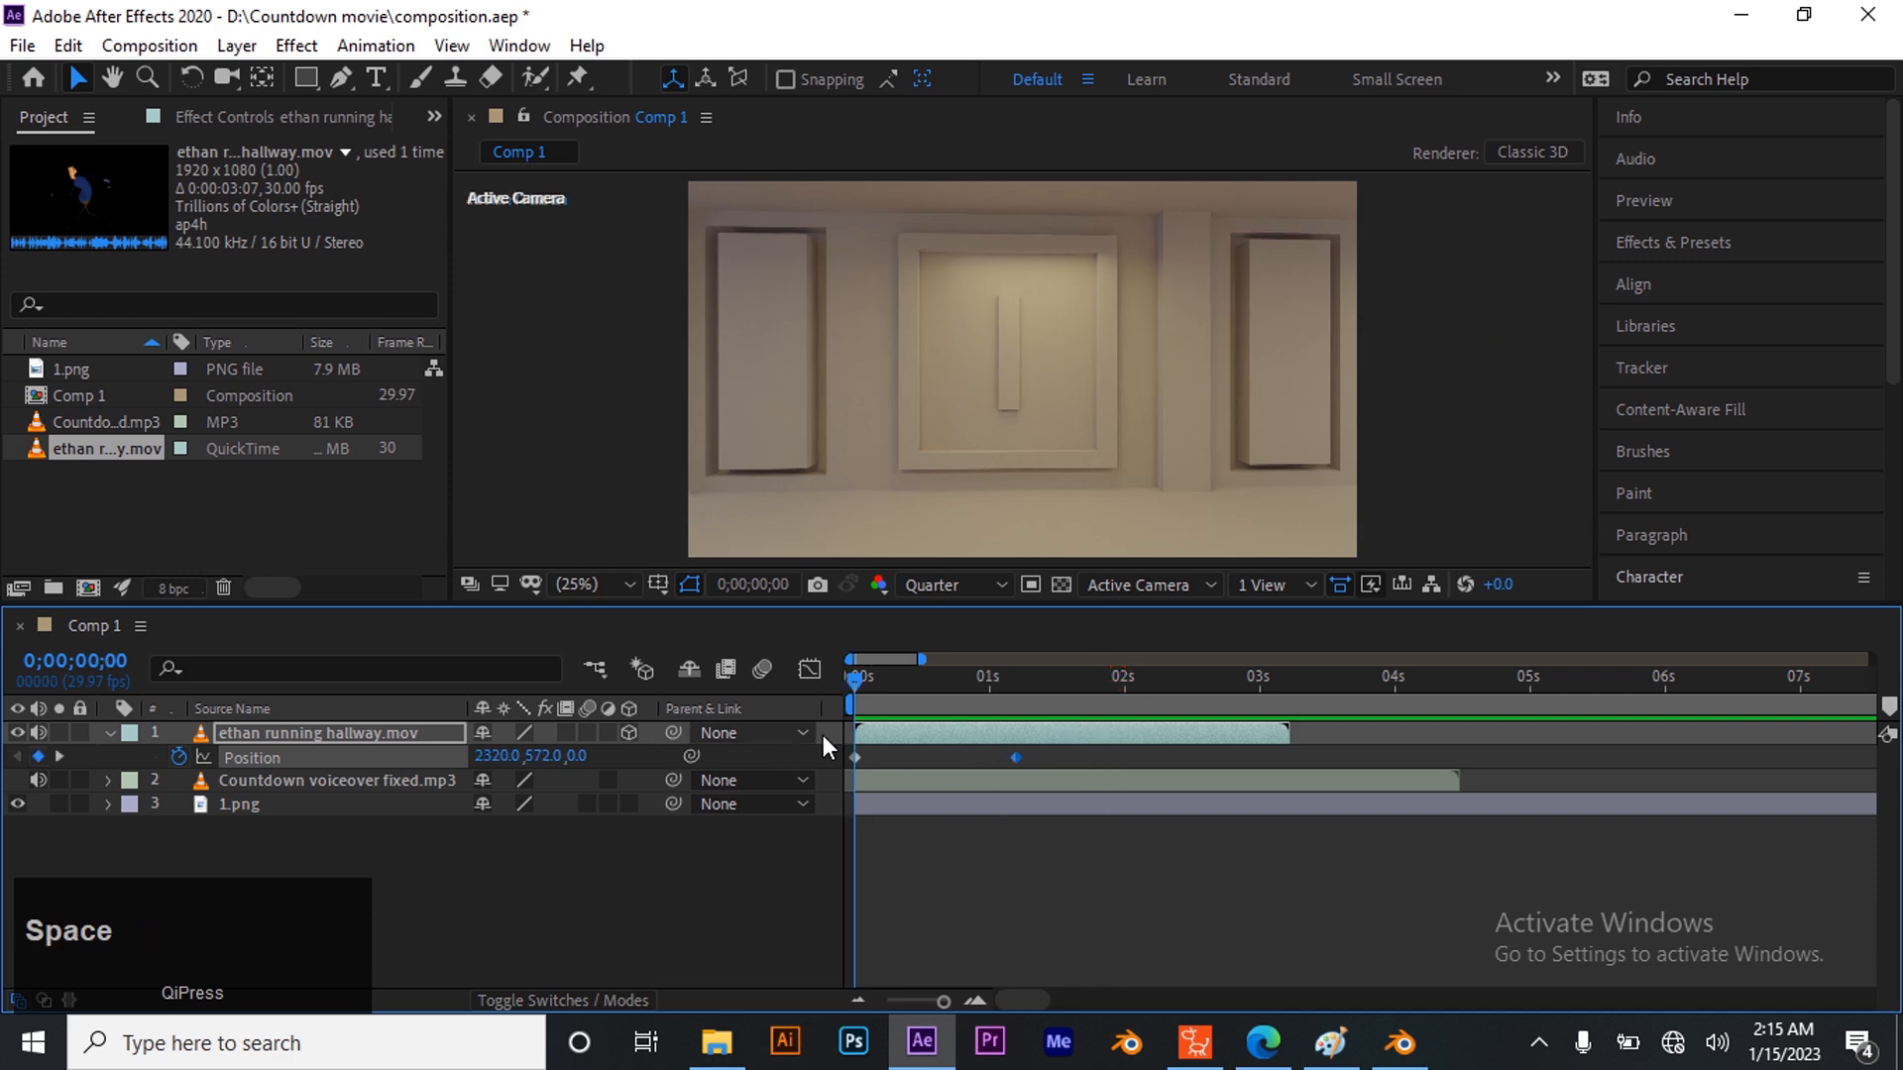
key(space)
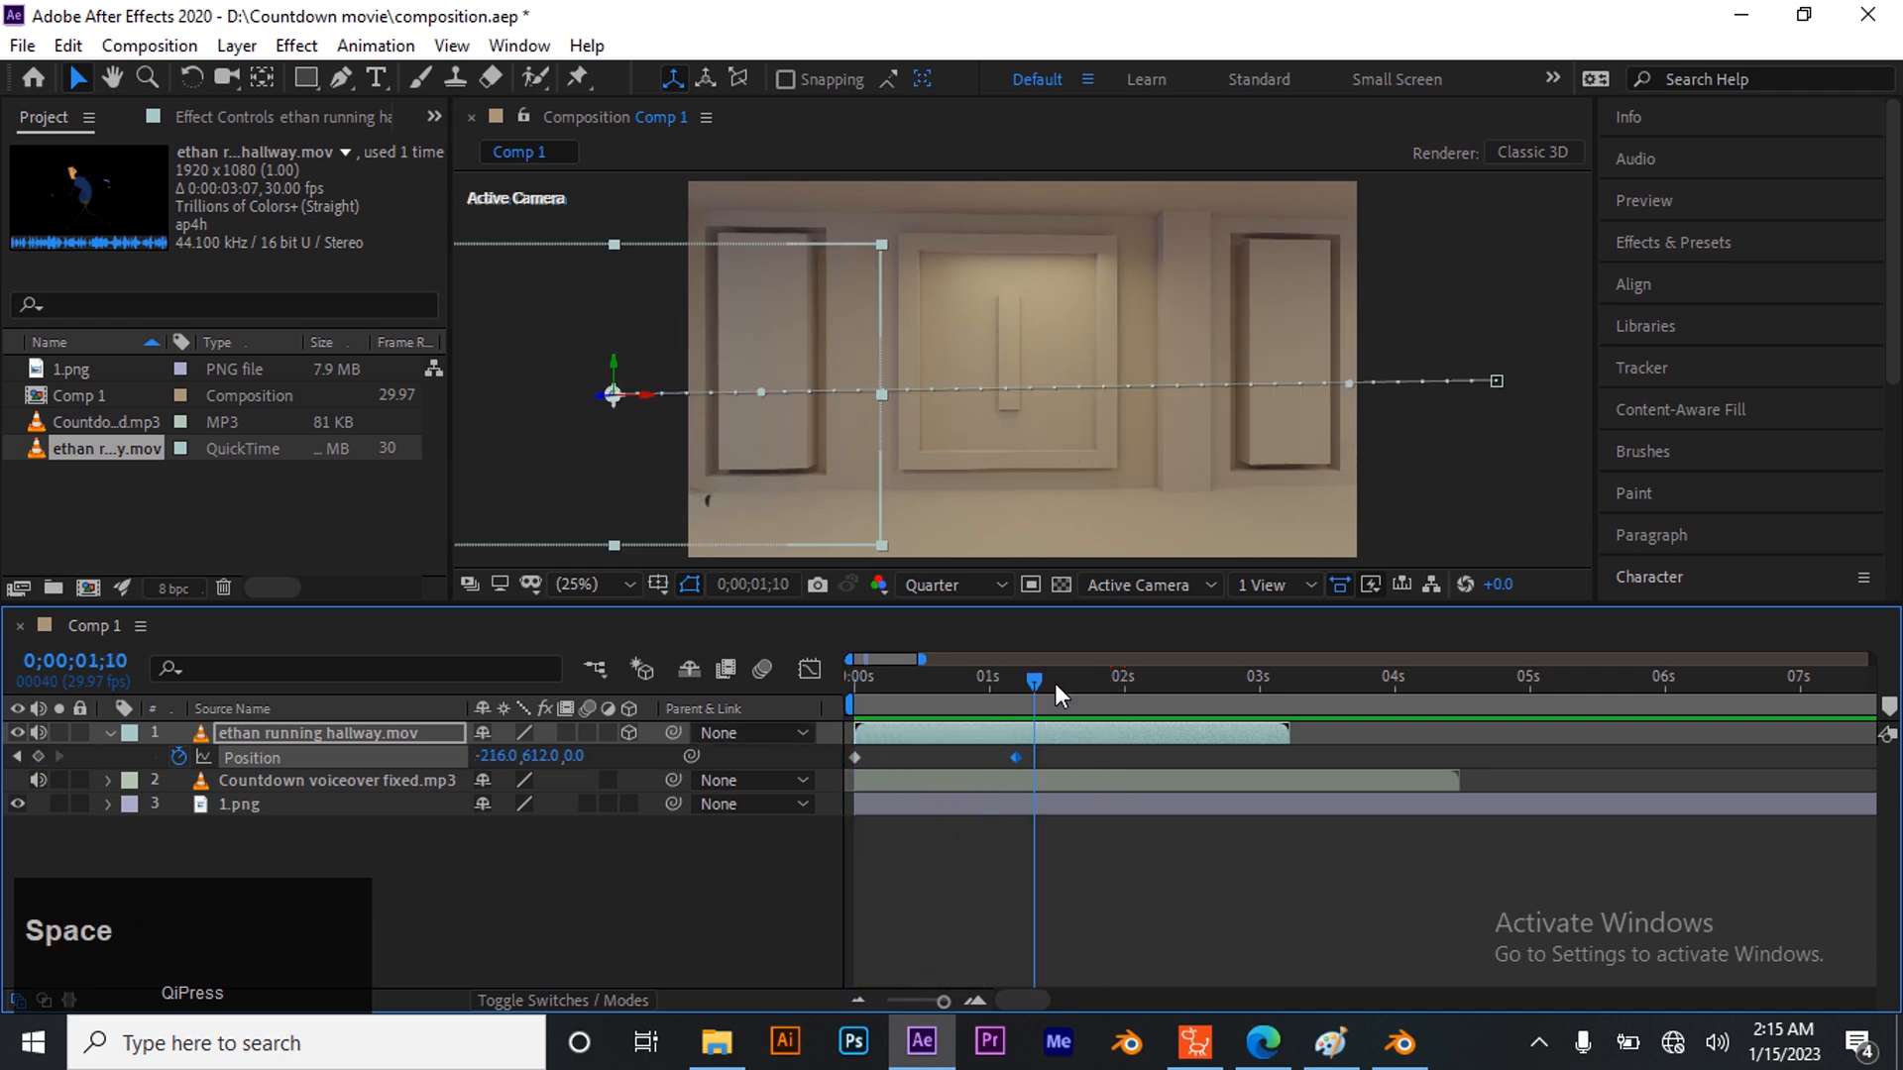
At the 0;00;01;06 keyframe, move the running layer farther past the frame's left edge to about -672, 648, -137 and preview it
drag(1045, 682, 1015, 698)
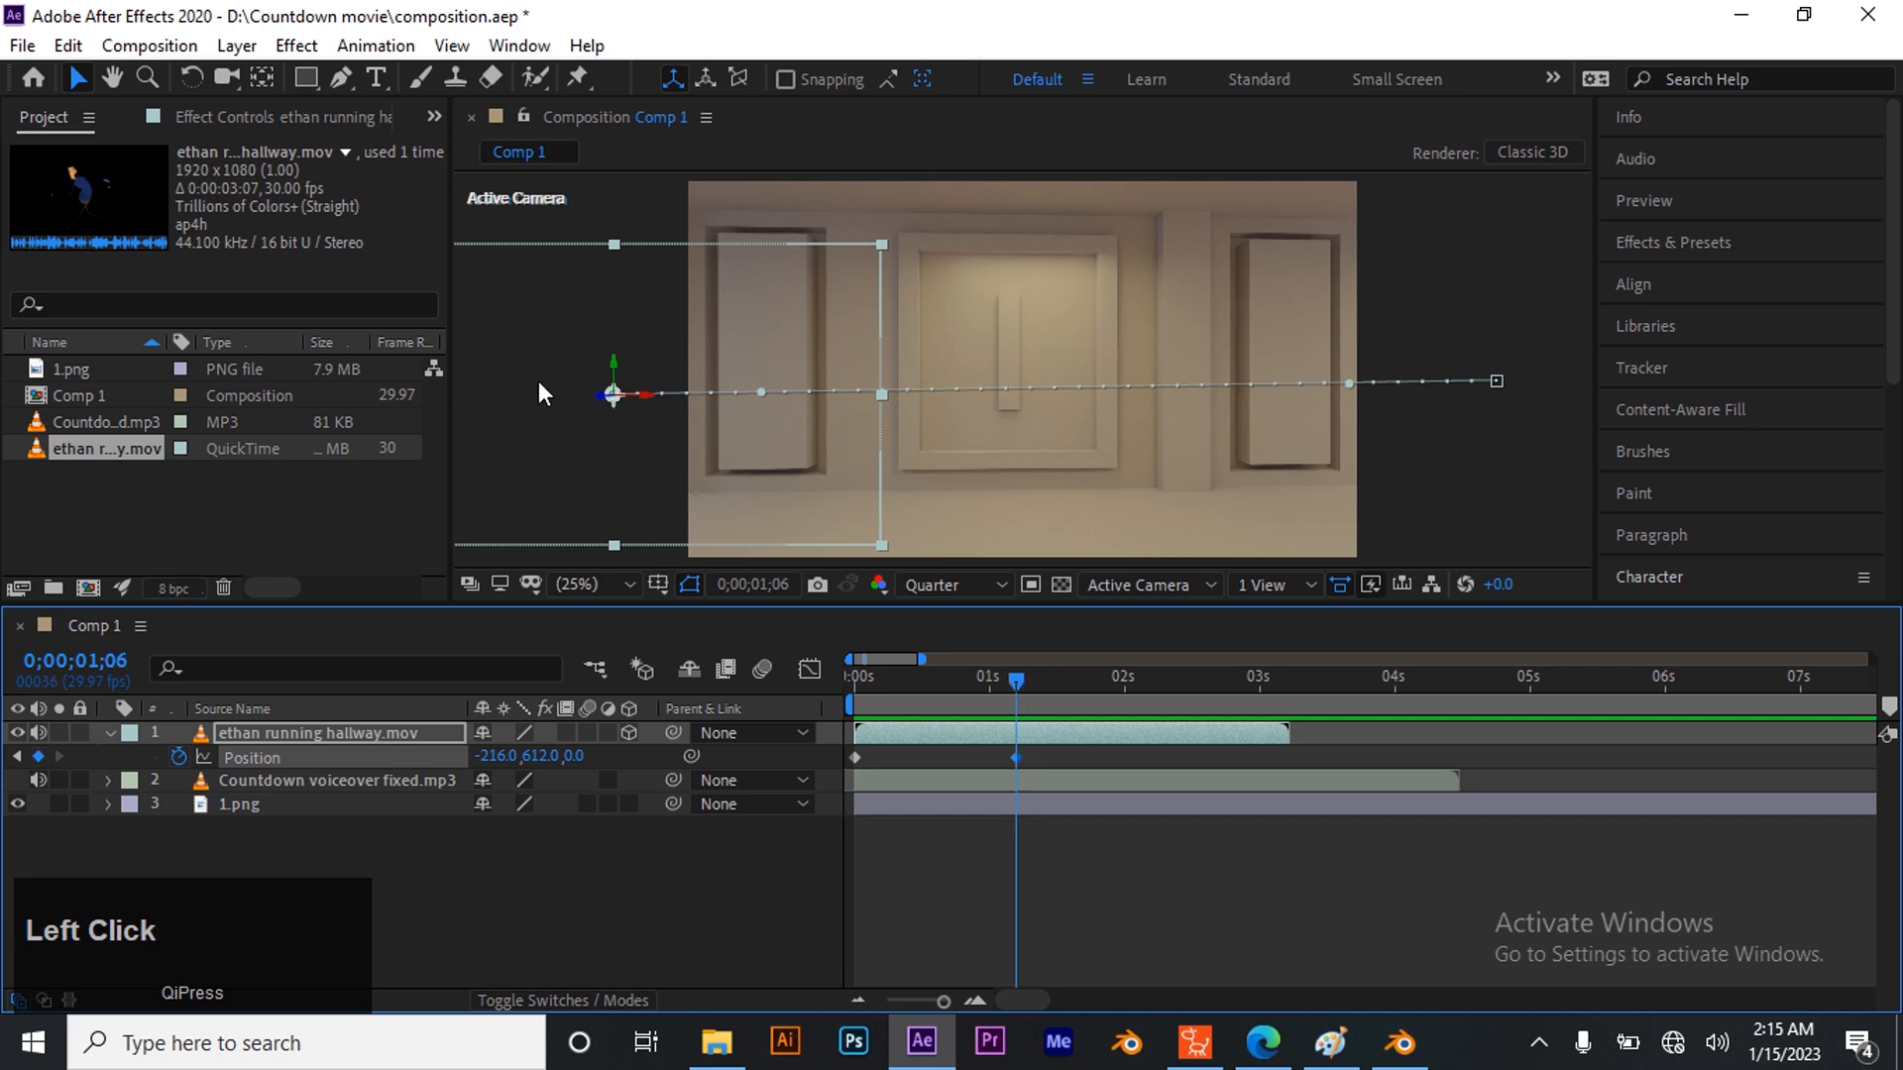
drag(617, 397, 457, 395)
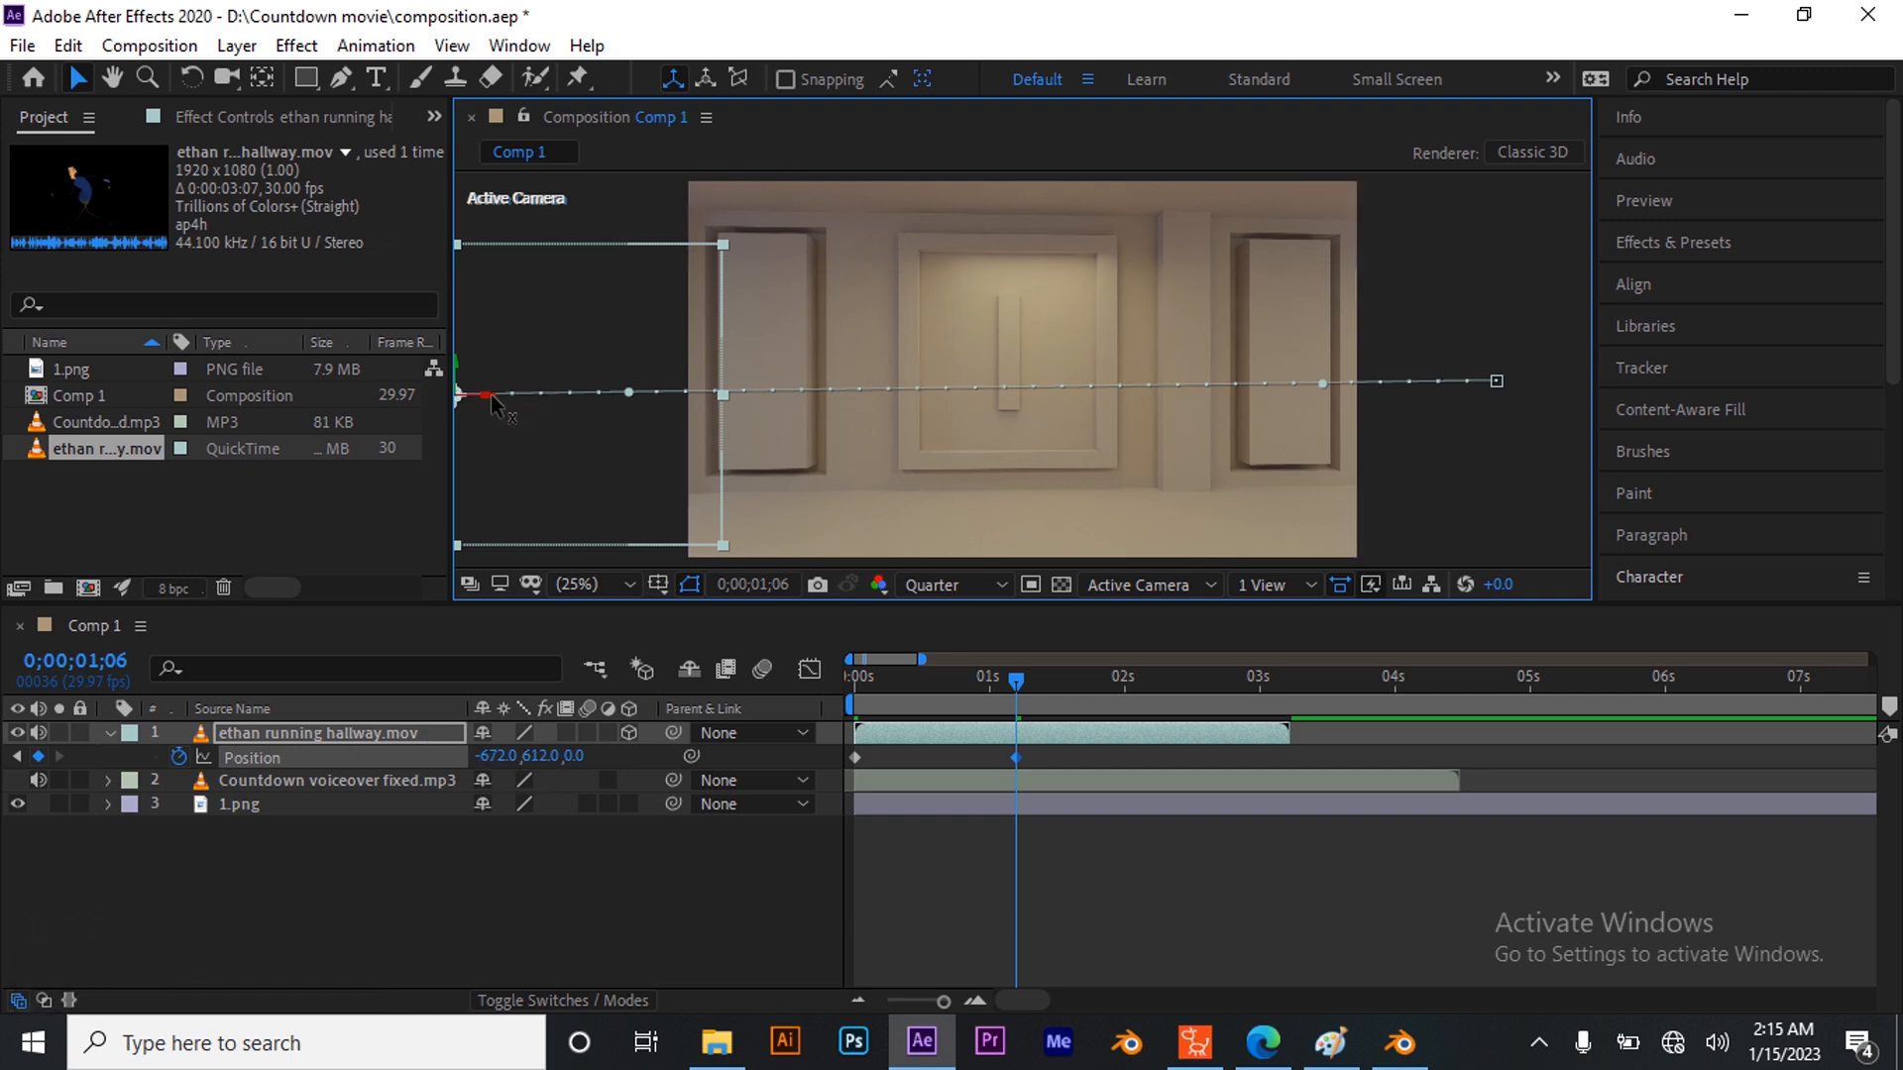
drag(542, 756, 377, 750)
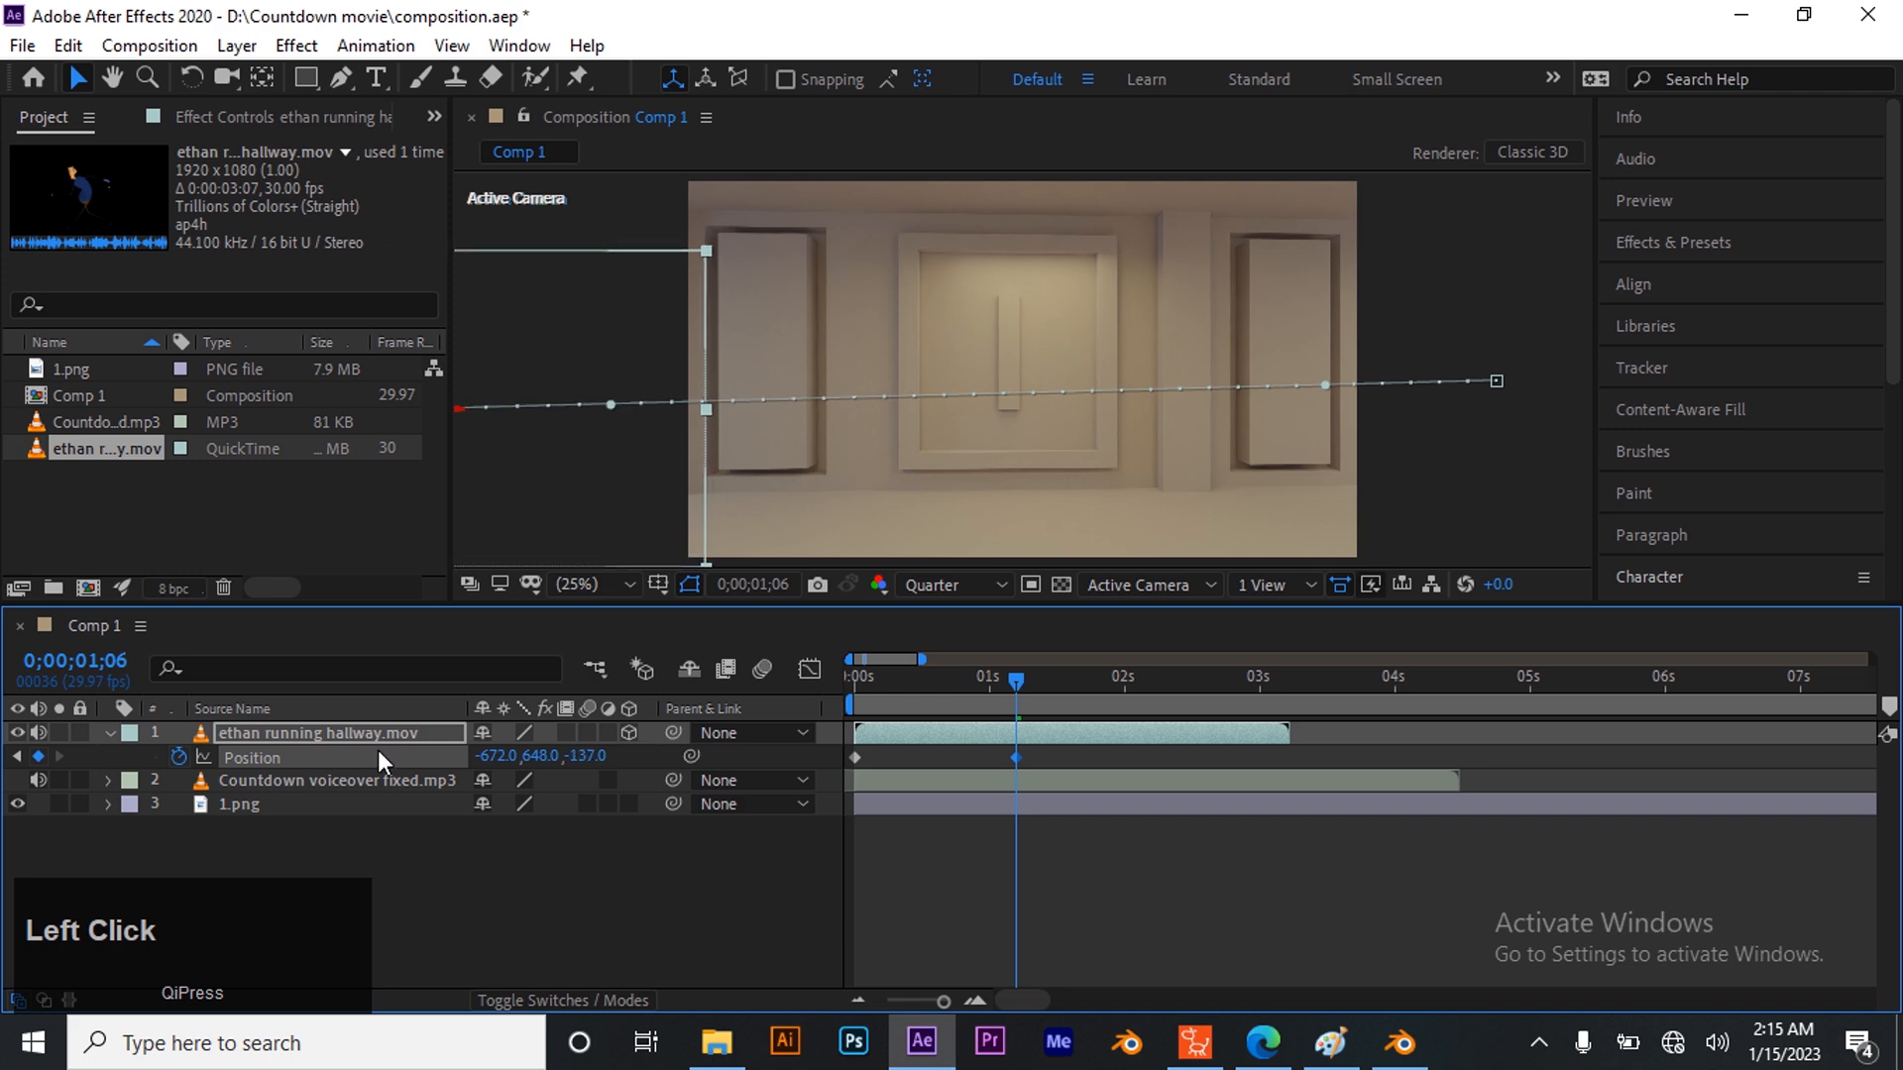
drag(1008, 674, 967, 676)
key(space)
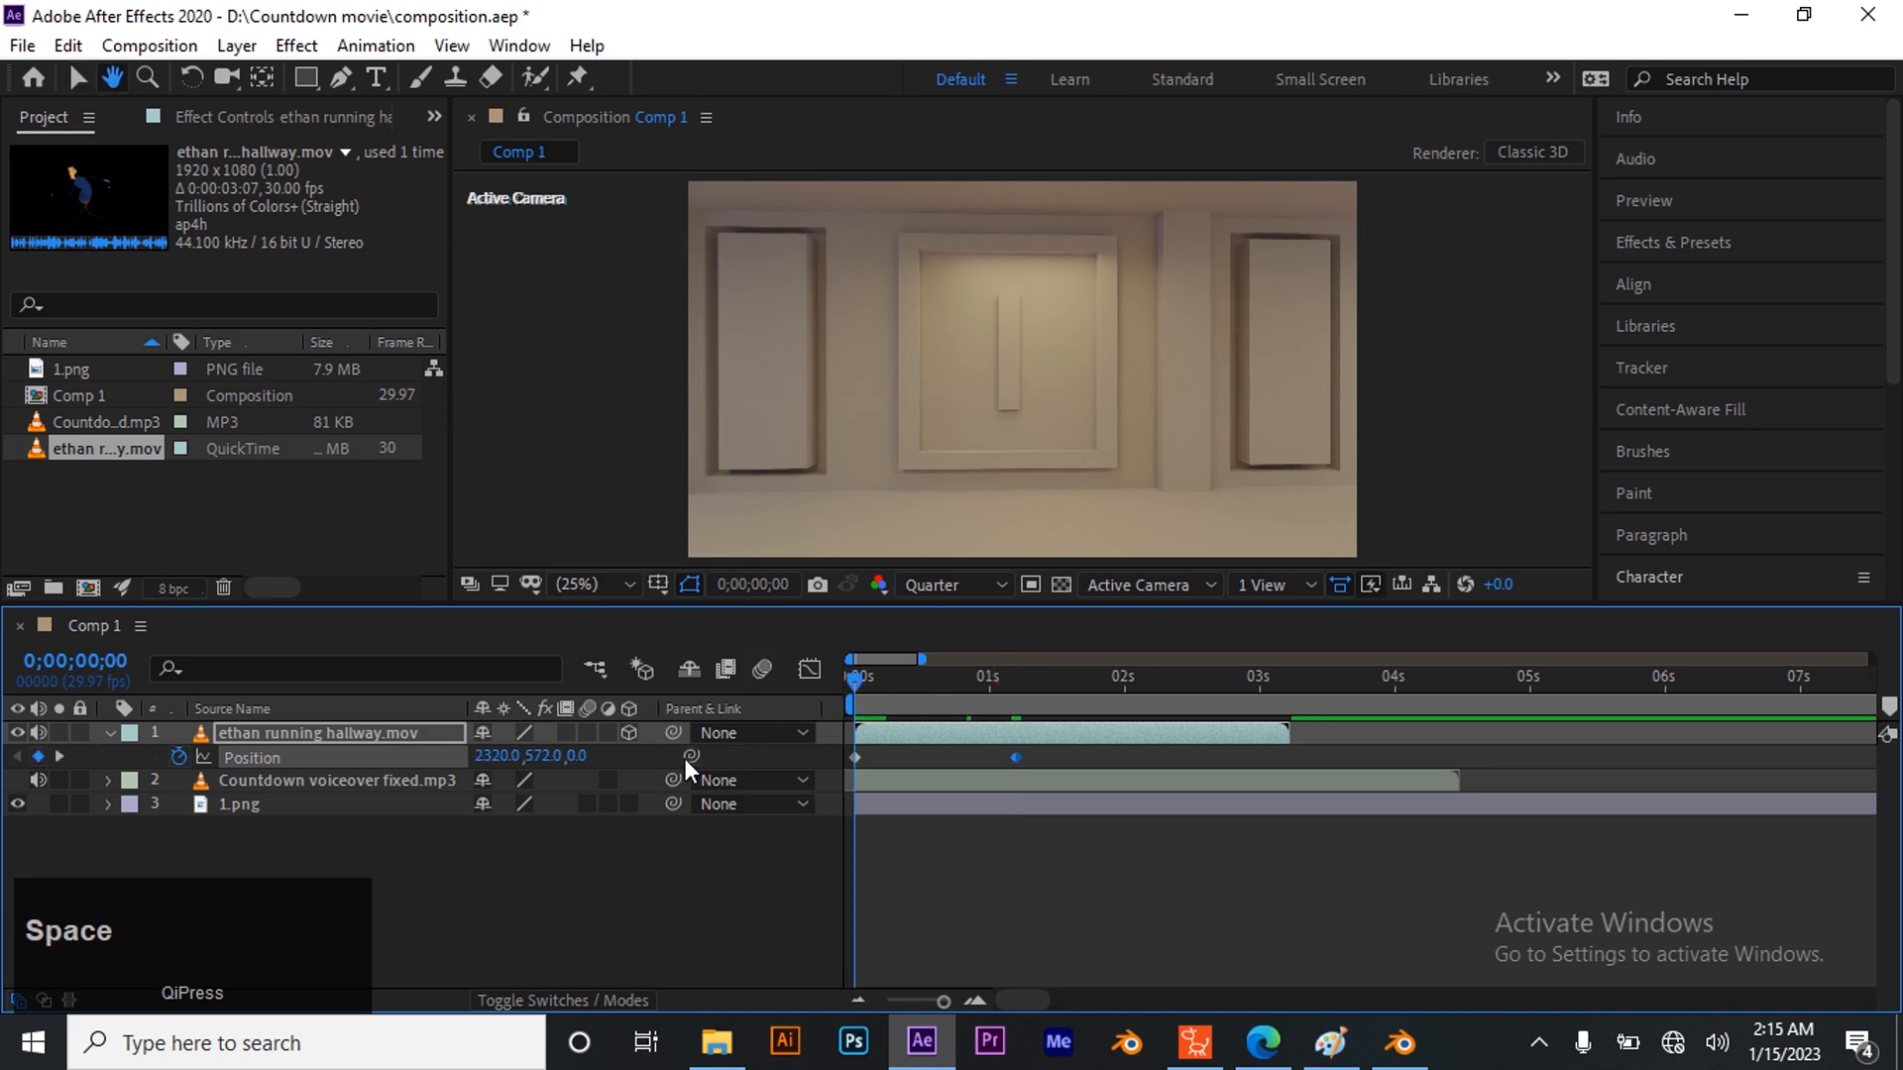
key(space)
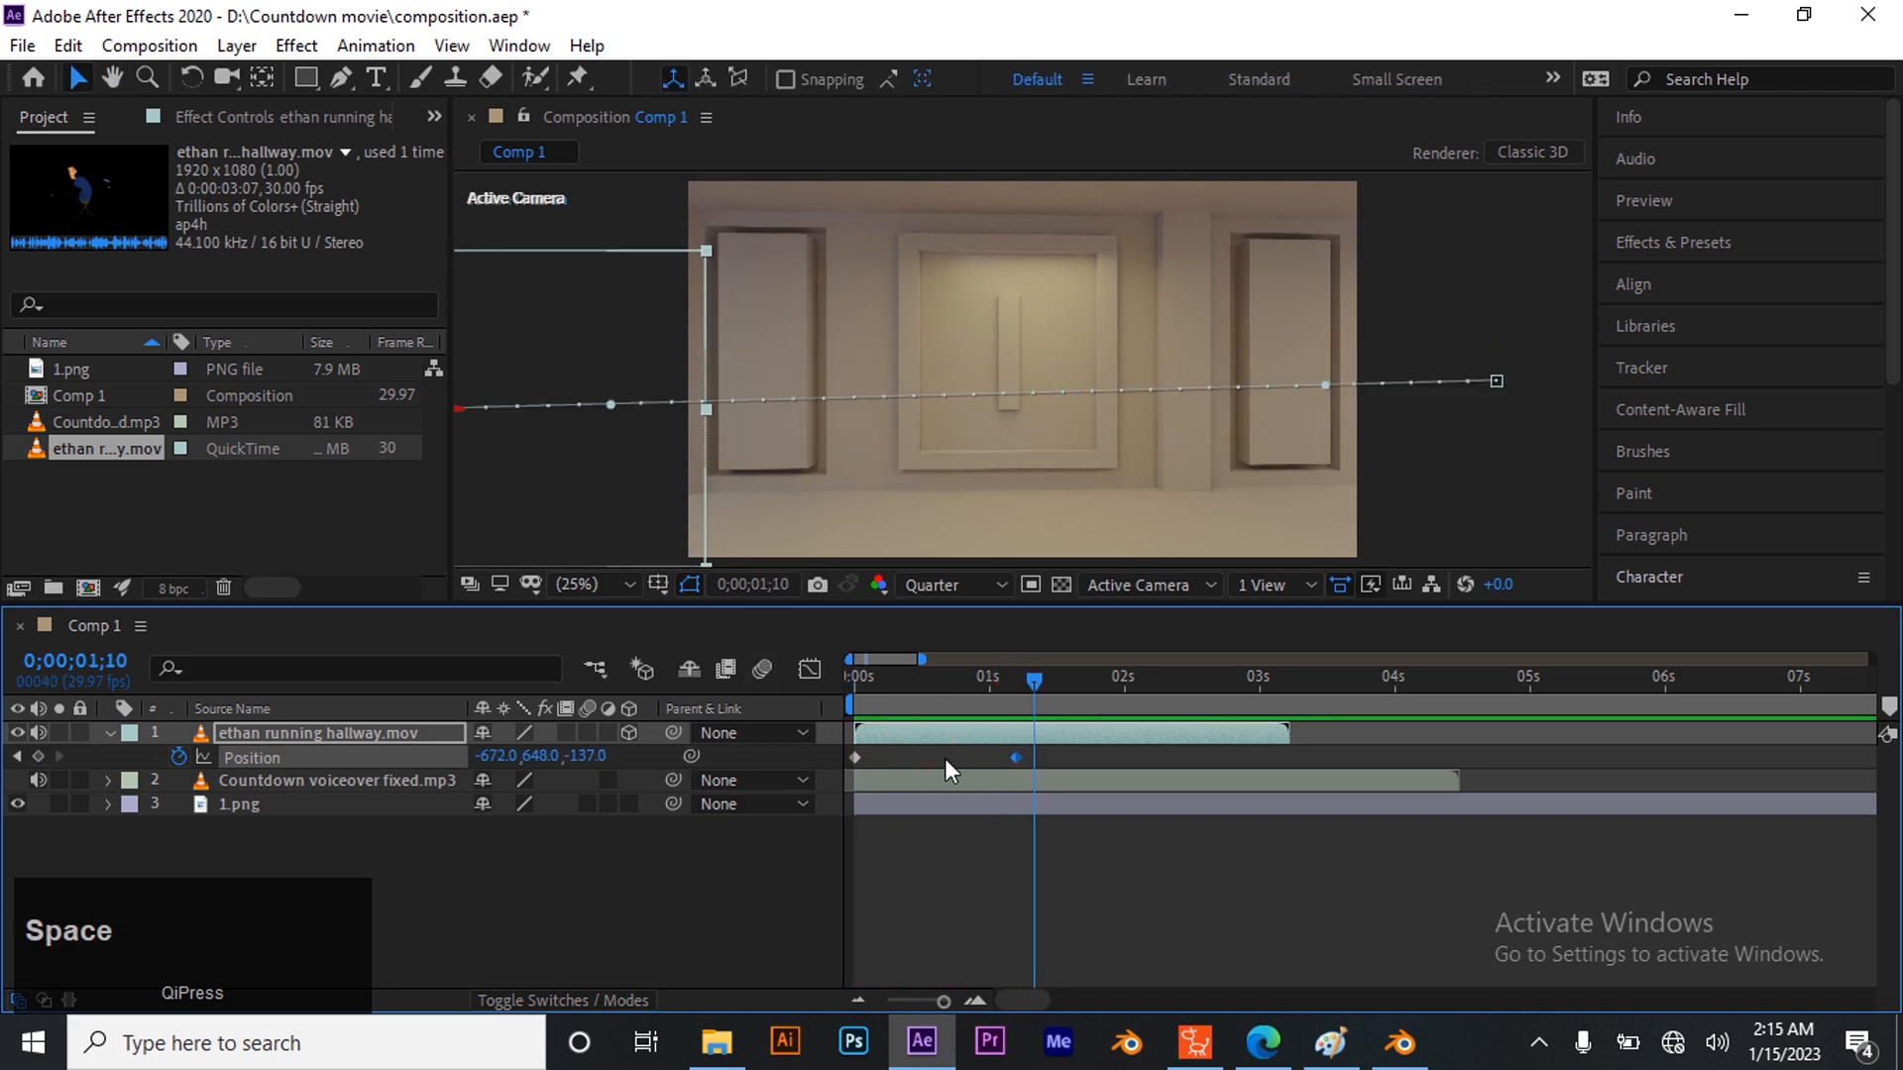
Set the running layer's Z position to 0 at the 0;00;01;06 keyframe
click(594, 756)
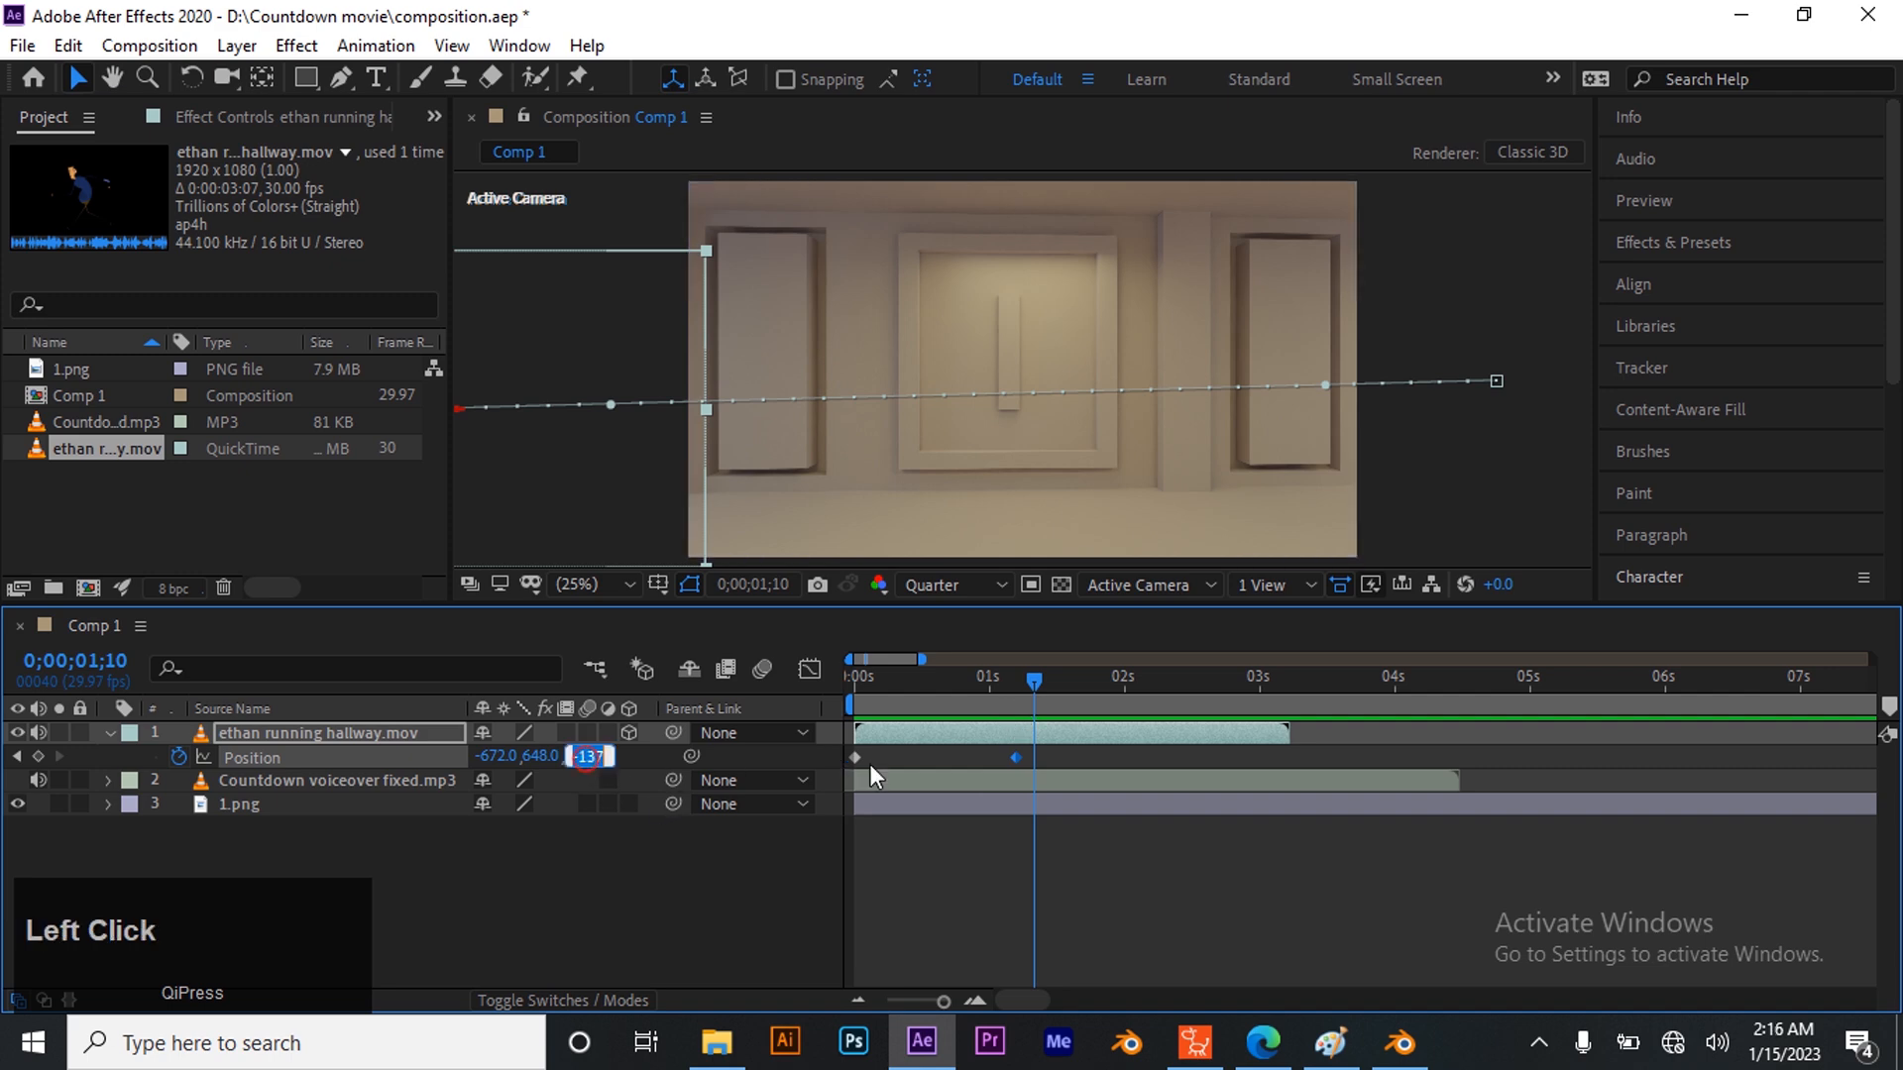
click(16, 757)
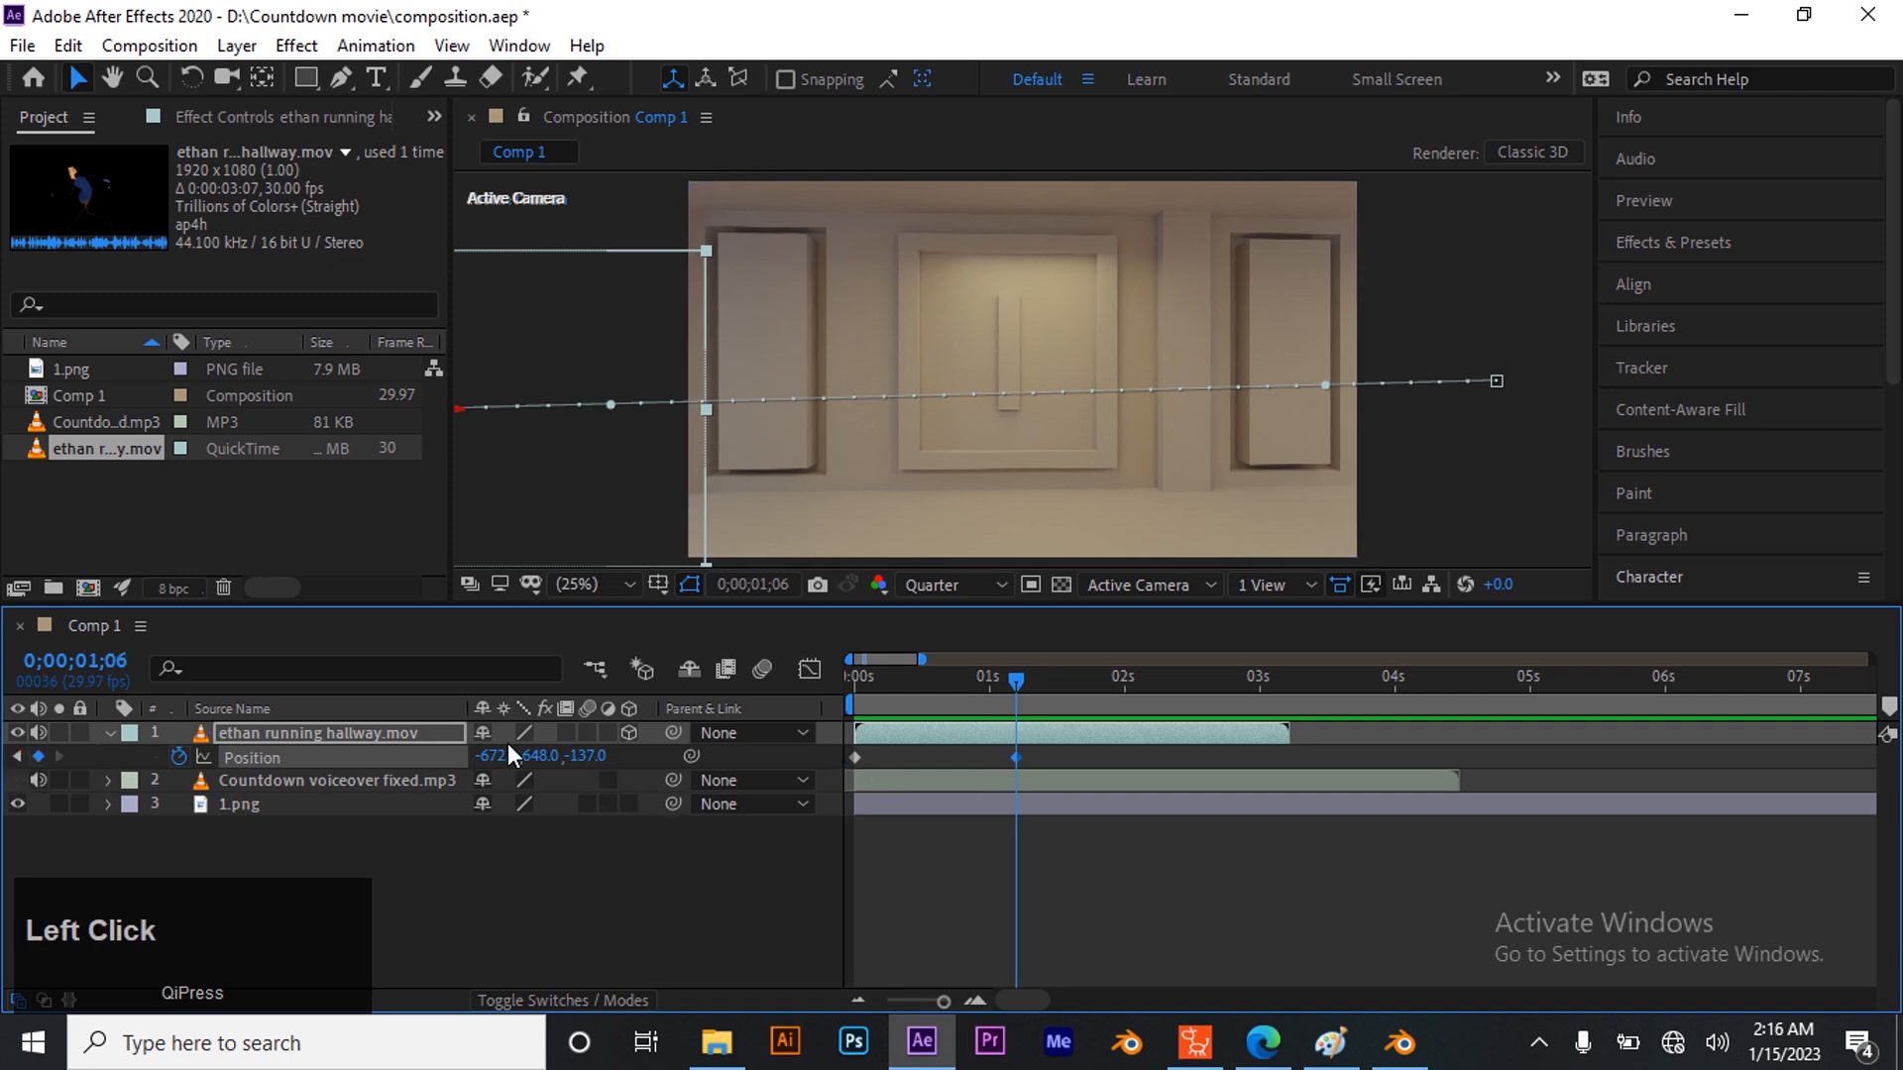
click(591, 757)
text(0)
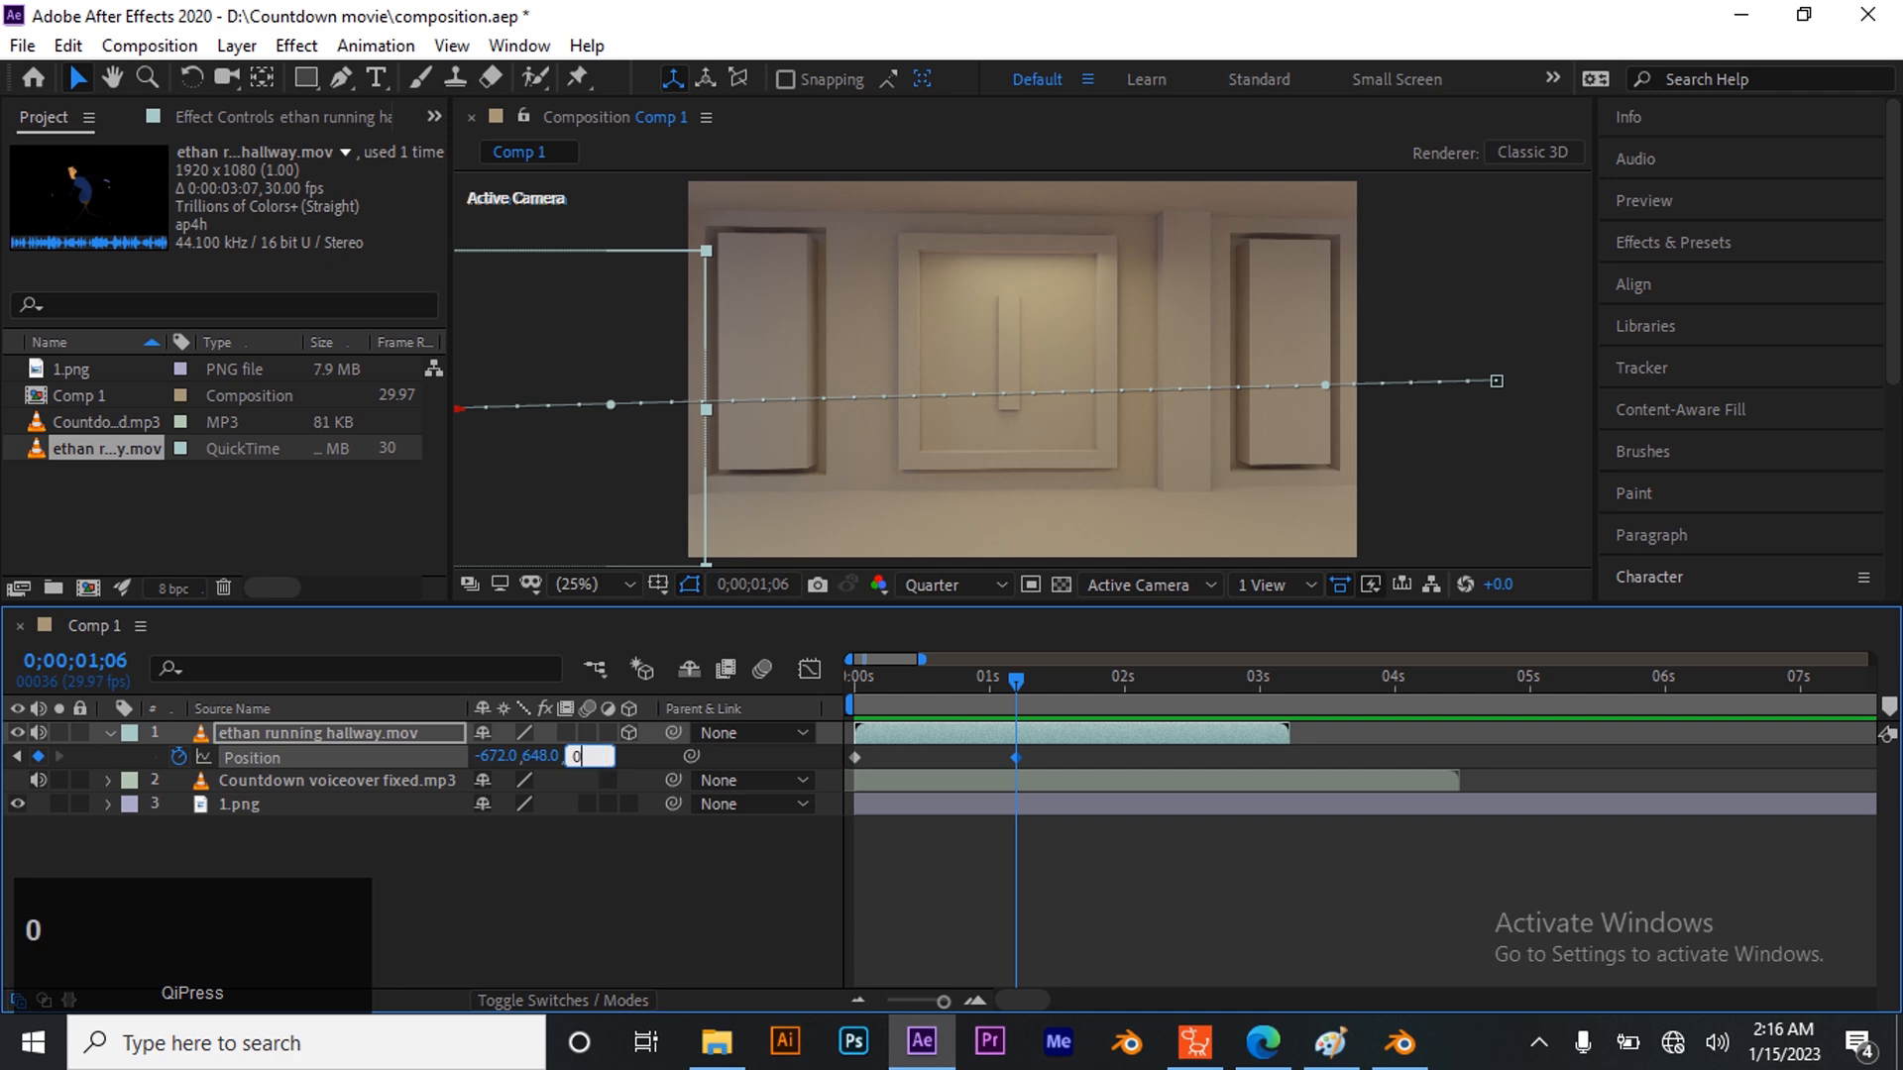
key(Return)
Replay the run from the start several times to judge the character's speed and exit from the frame
drag(1015, 682, 854, 682)
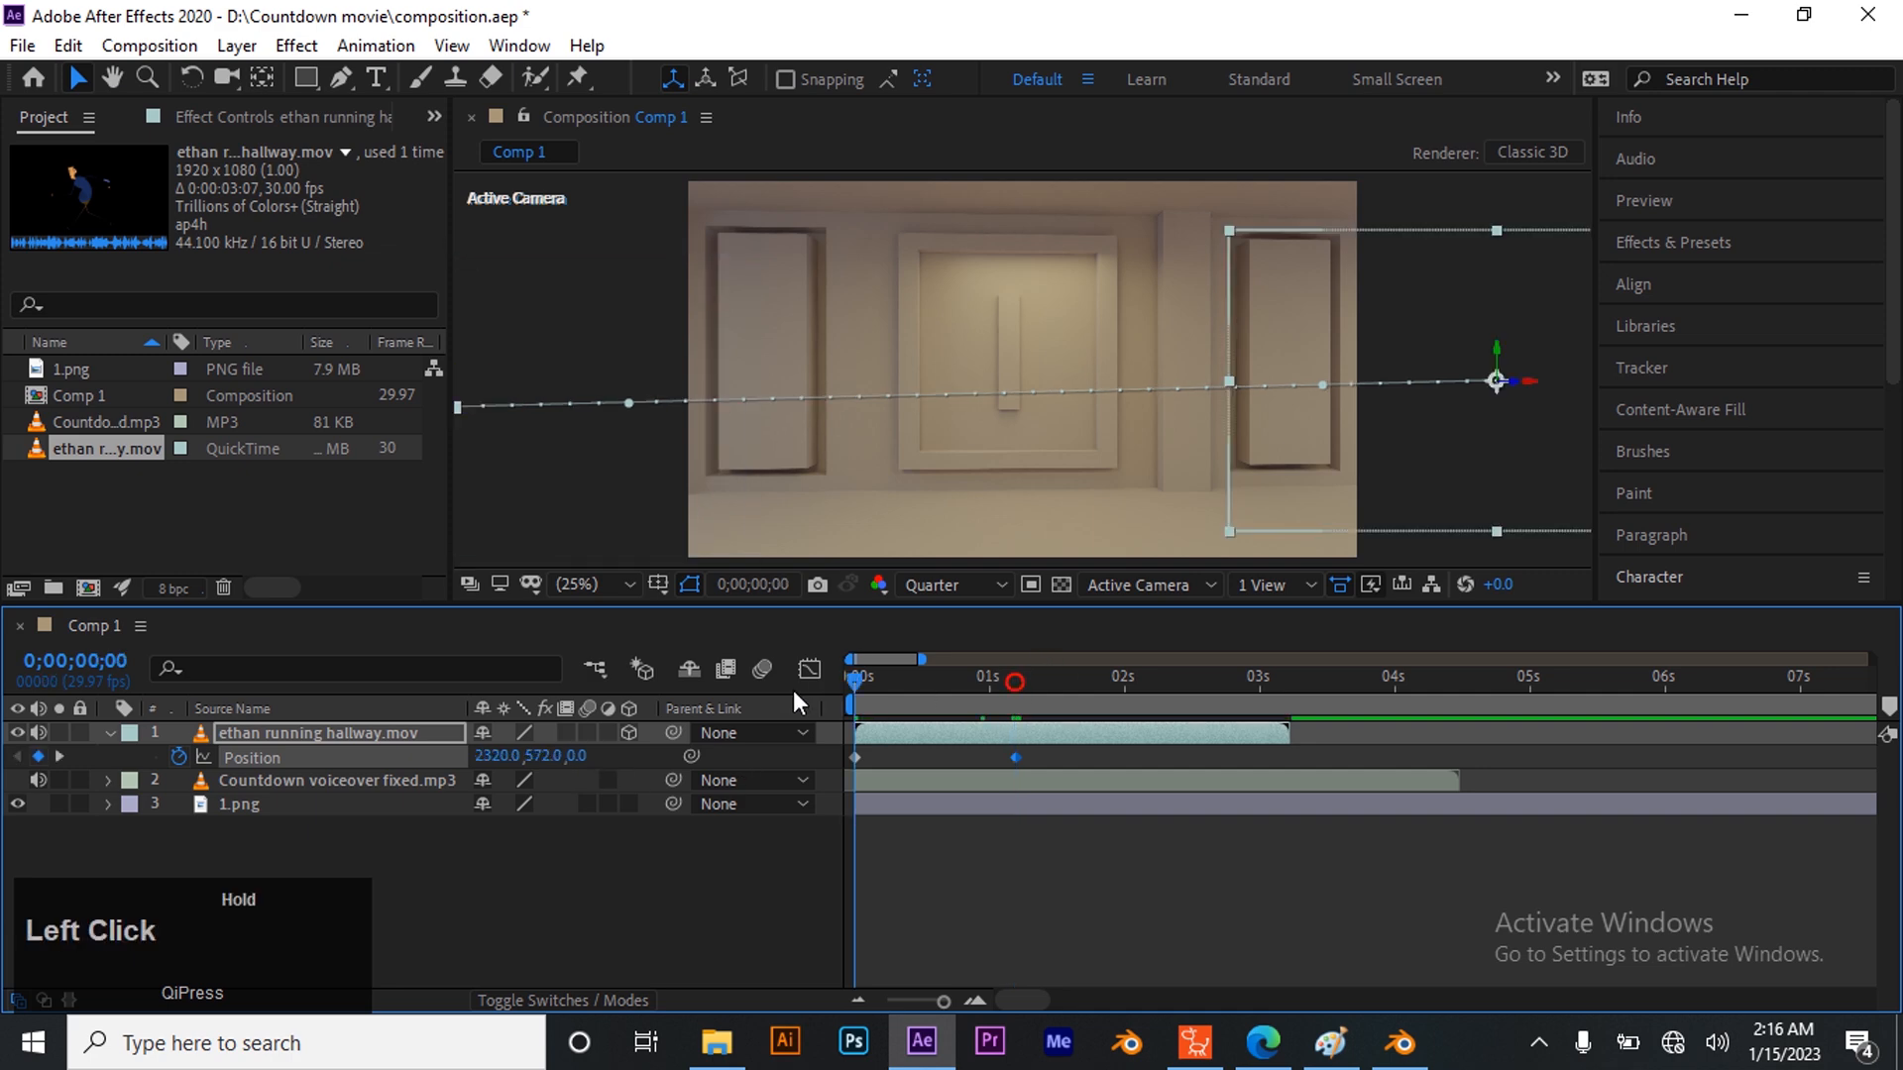
drag(858, 679, 776, 693)
key(space)
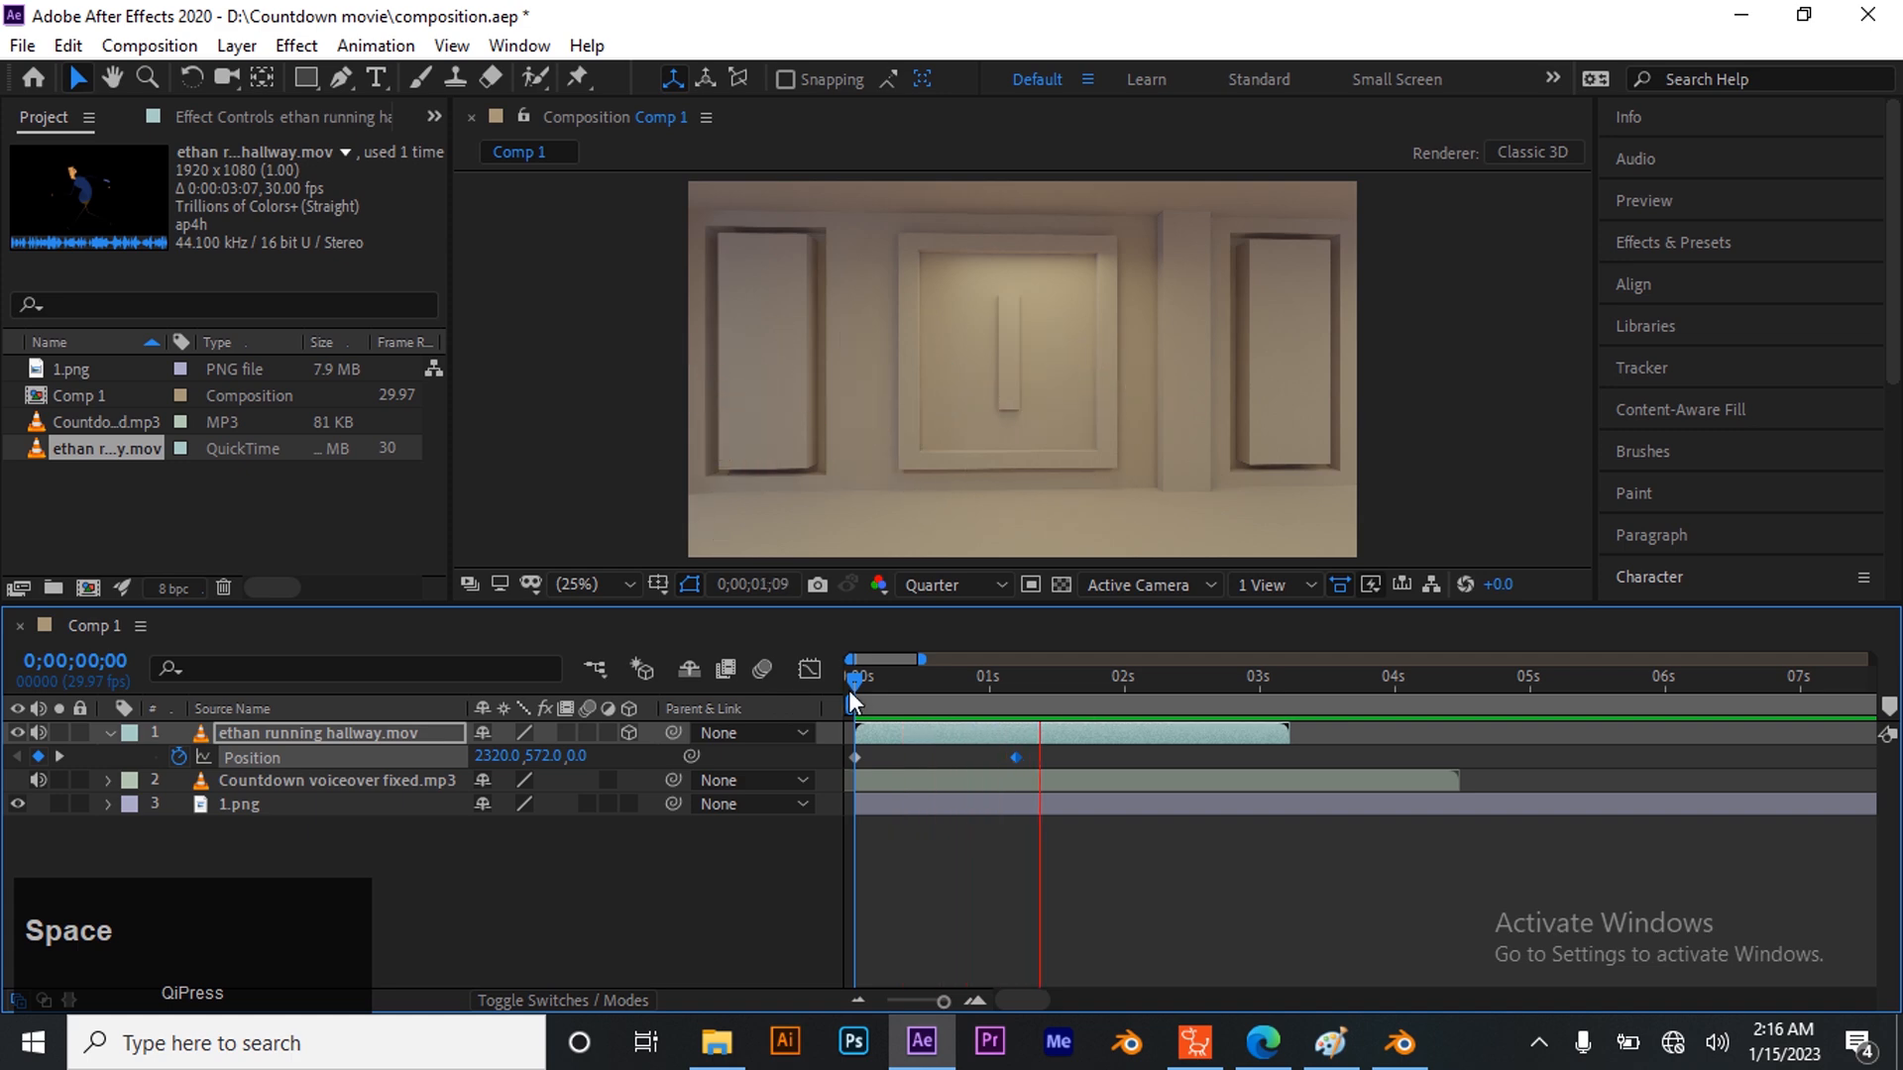
key(space)
drag(1035, 681, 783, 703)
key(space)
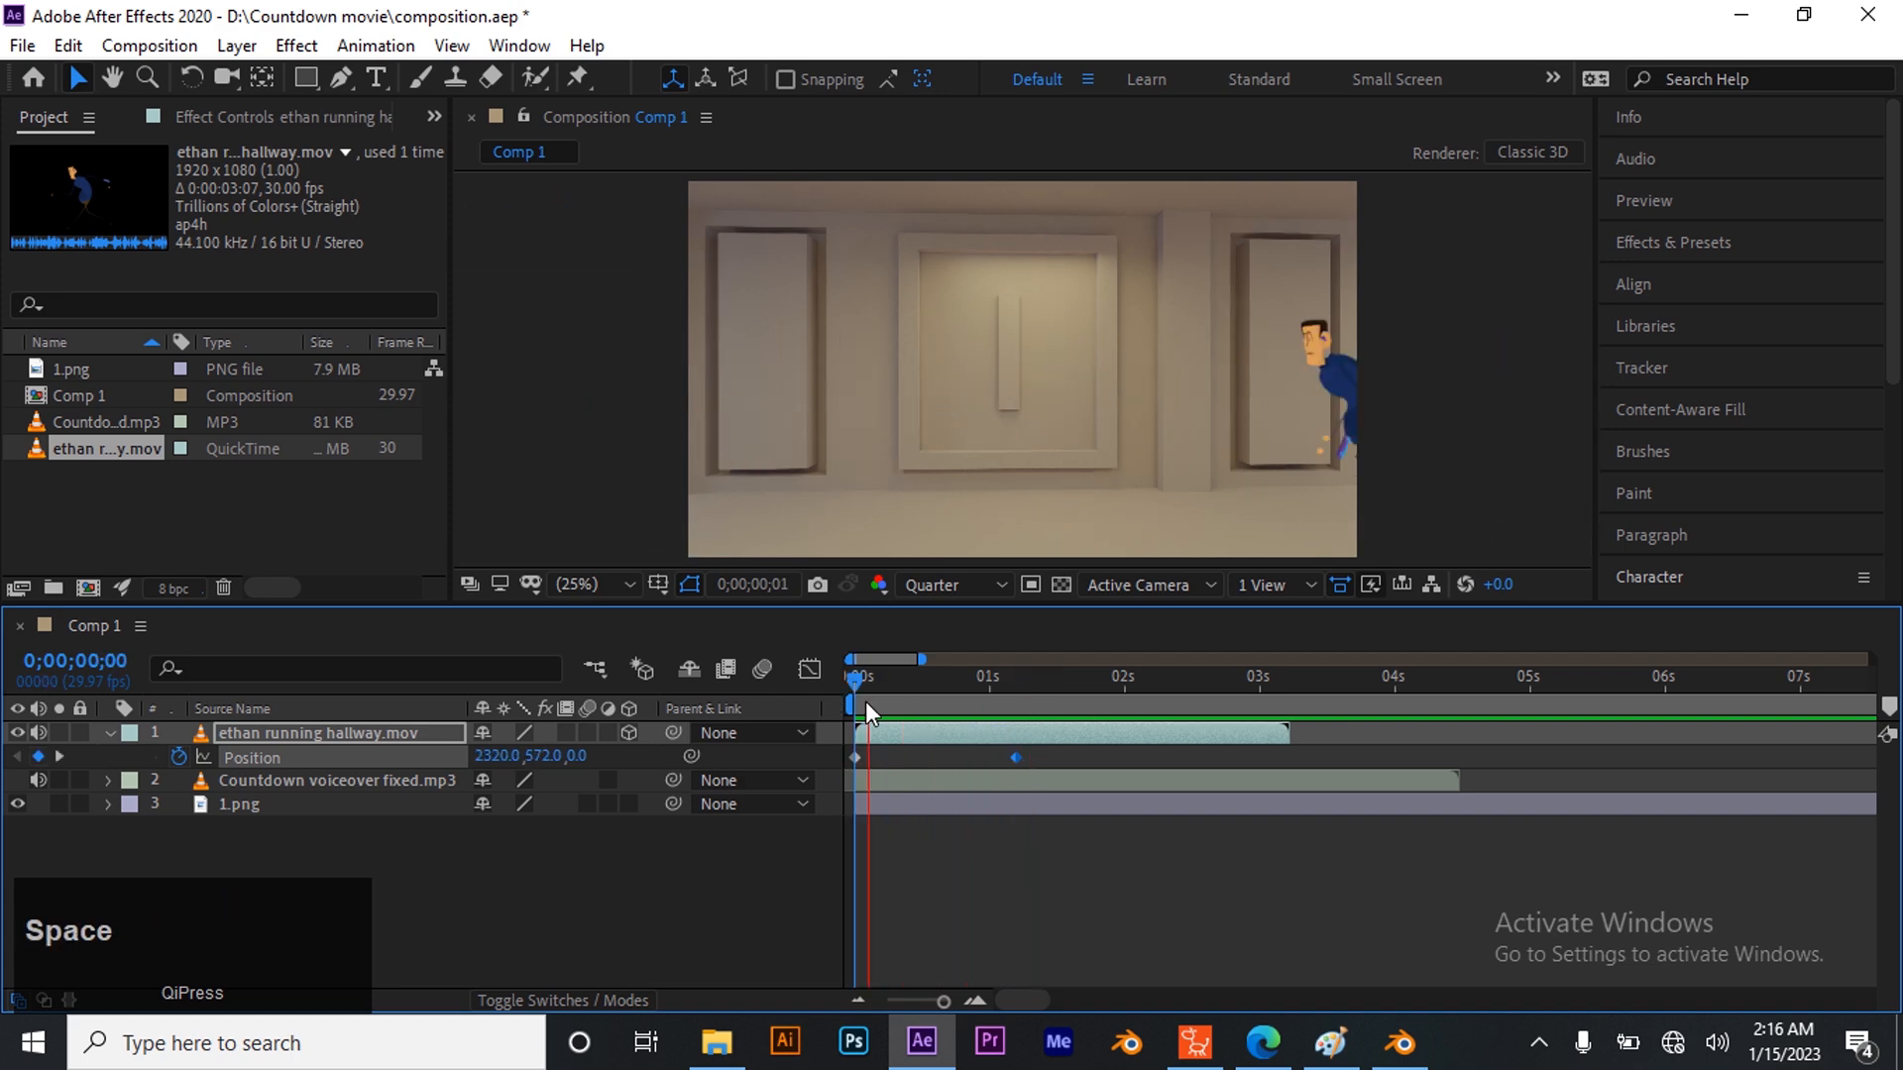
key(space)
drag(1044, 682, 820, 680)
key(space)
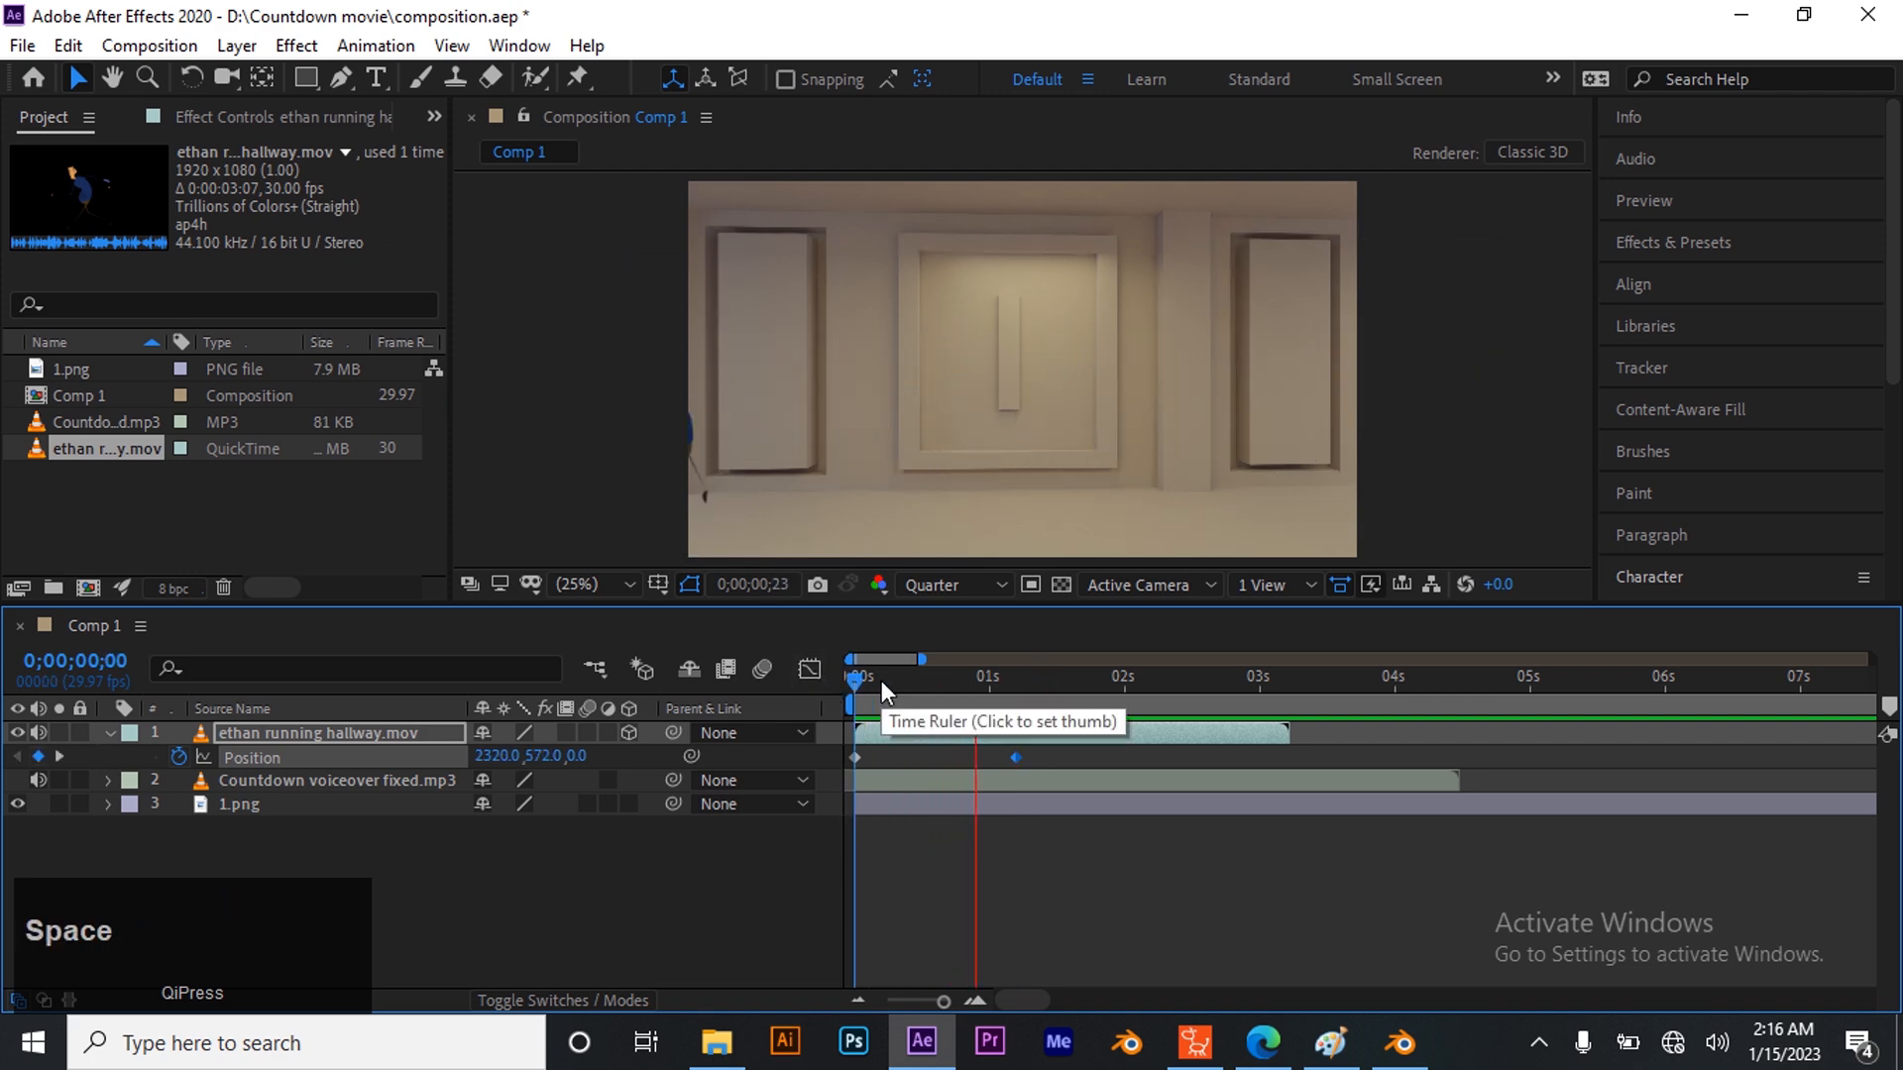
click(1001, 696)
drag(1015, 697, 824, 692)
key(space)
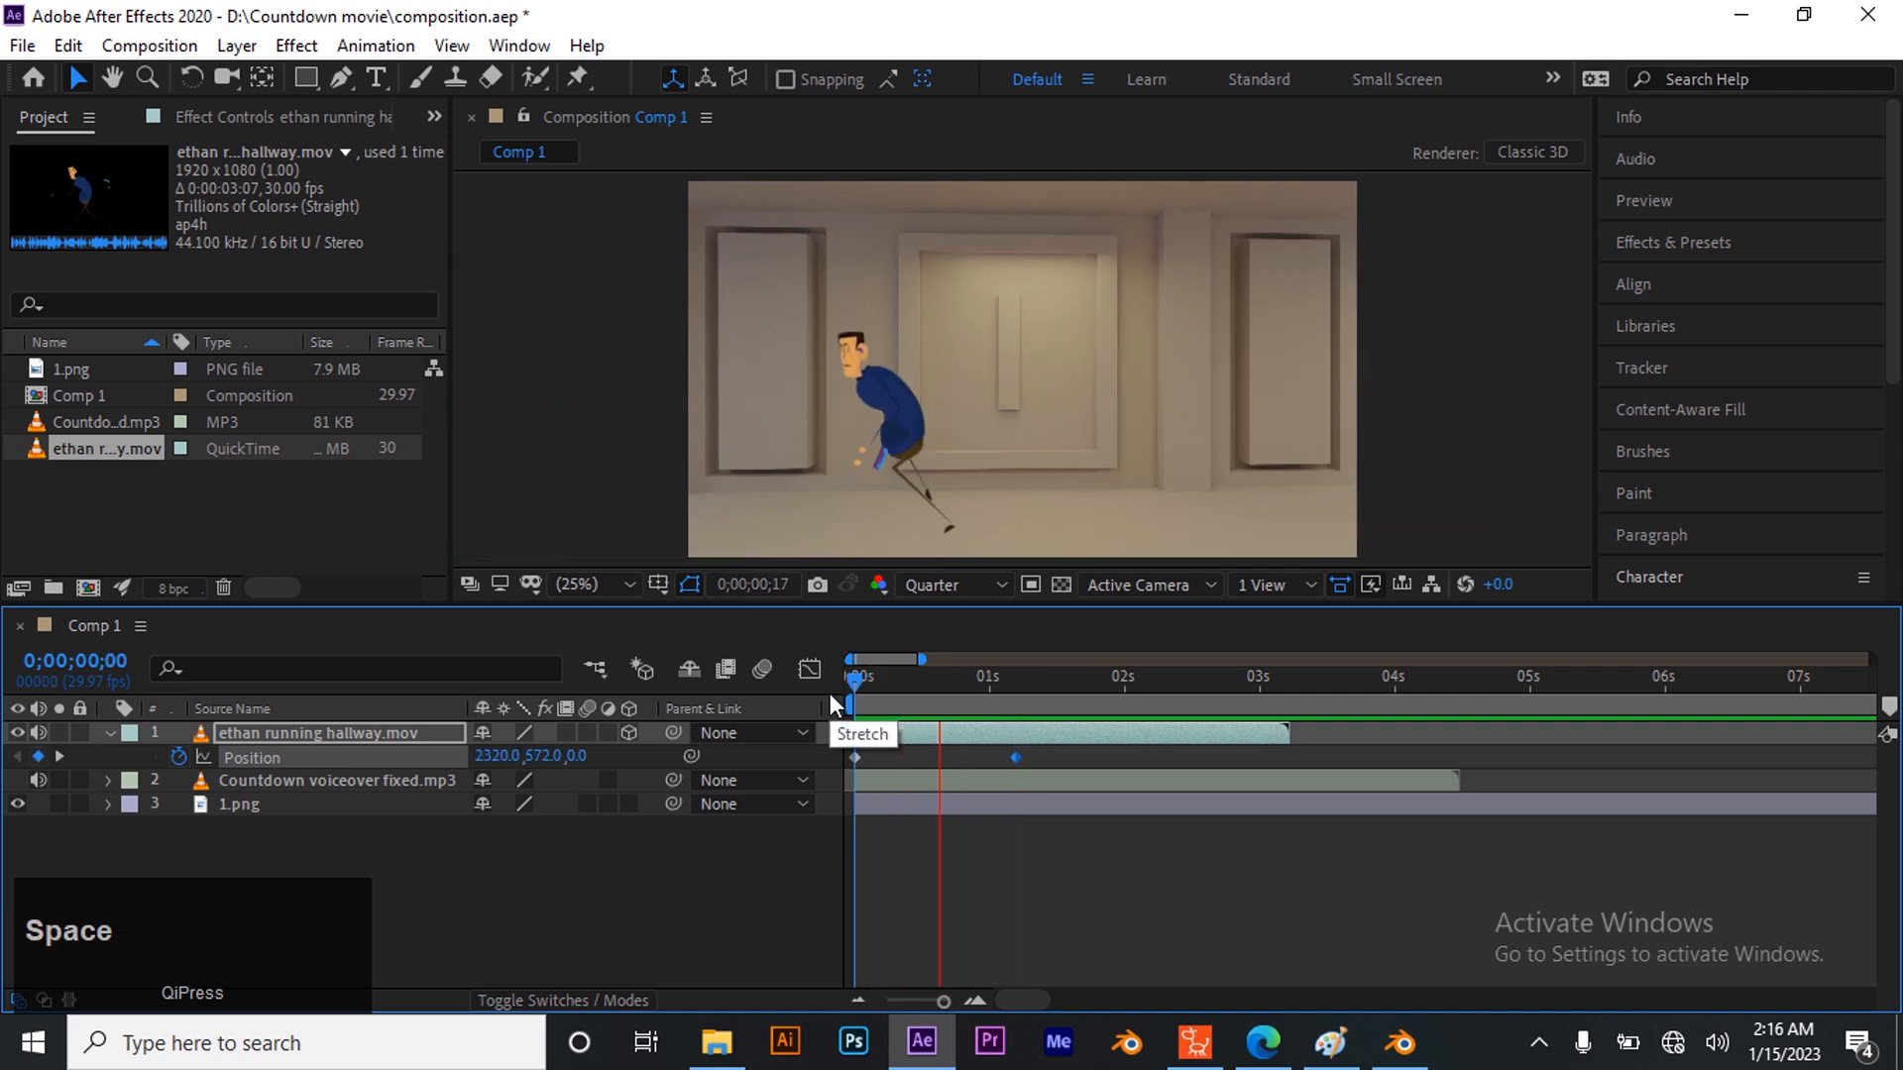
Move the running layer's closing position keyframe to 0;00;01;11 and preview the run from the start
key(space)
drag(1018, 759, 1040, 756)
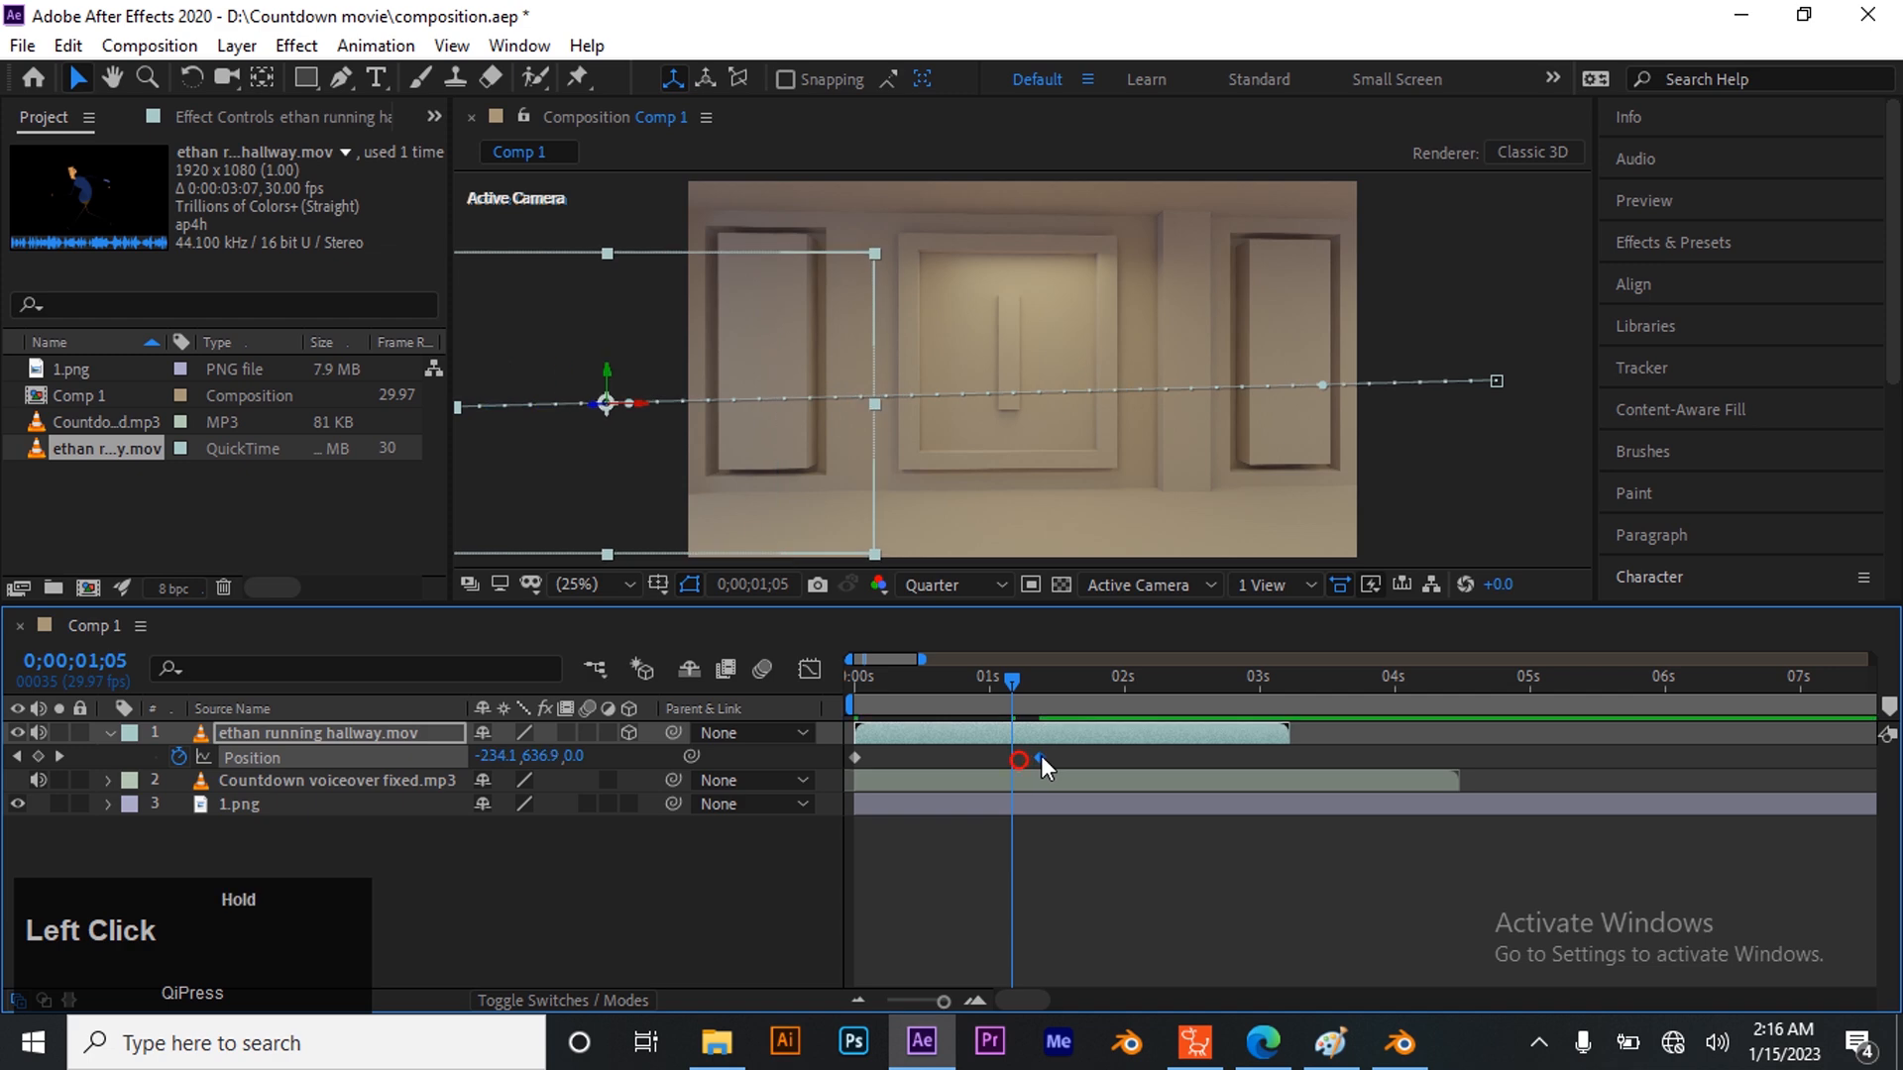
drag(1005, 679, 761, 695)
key(space)
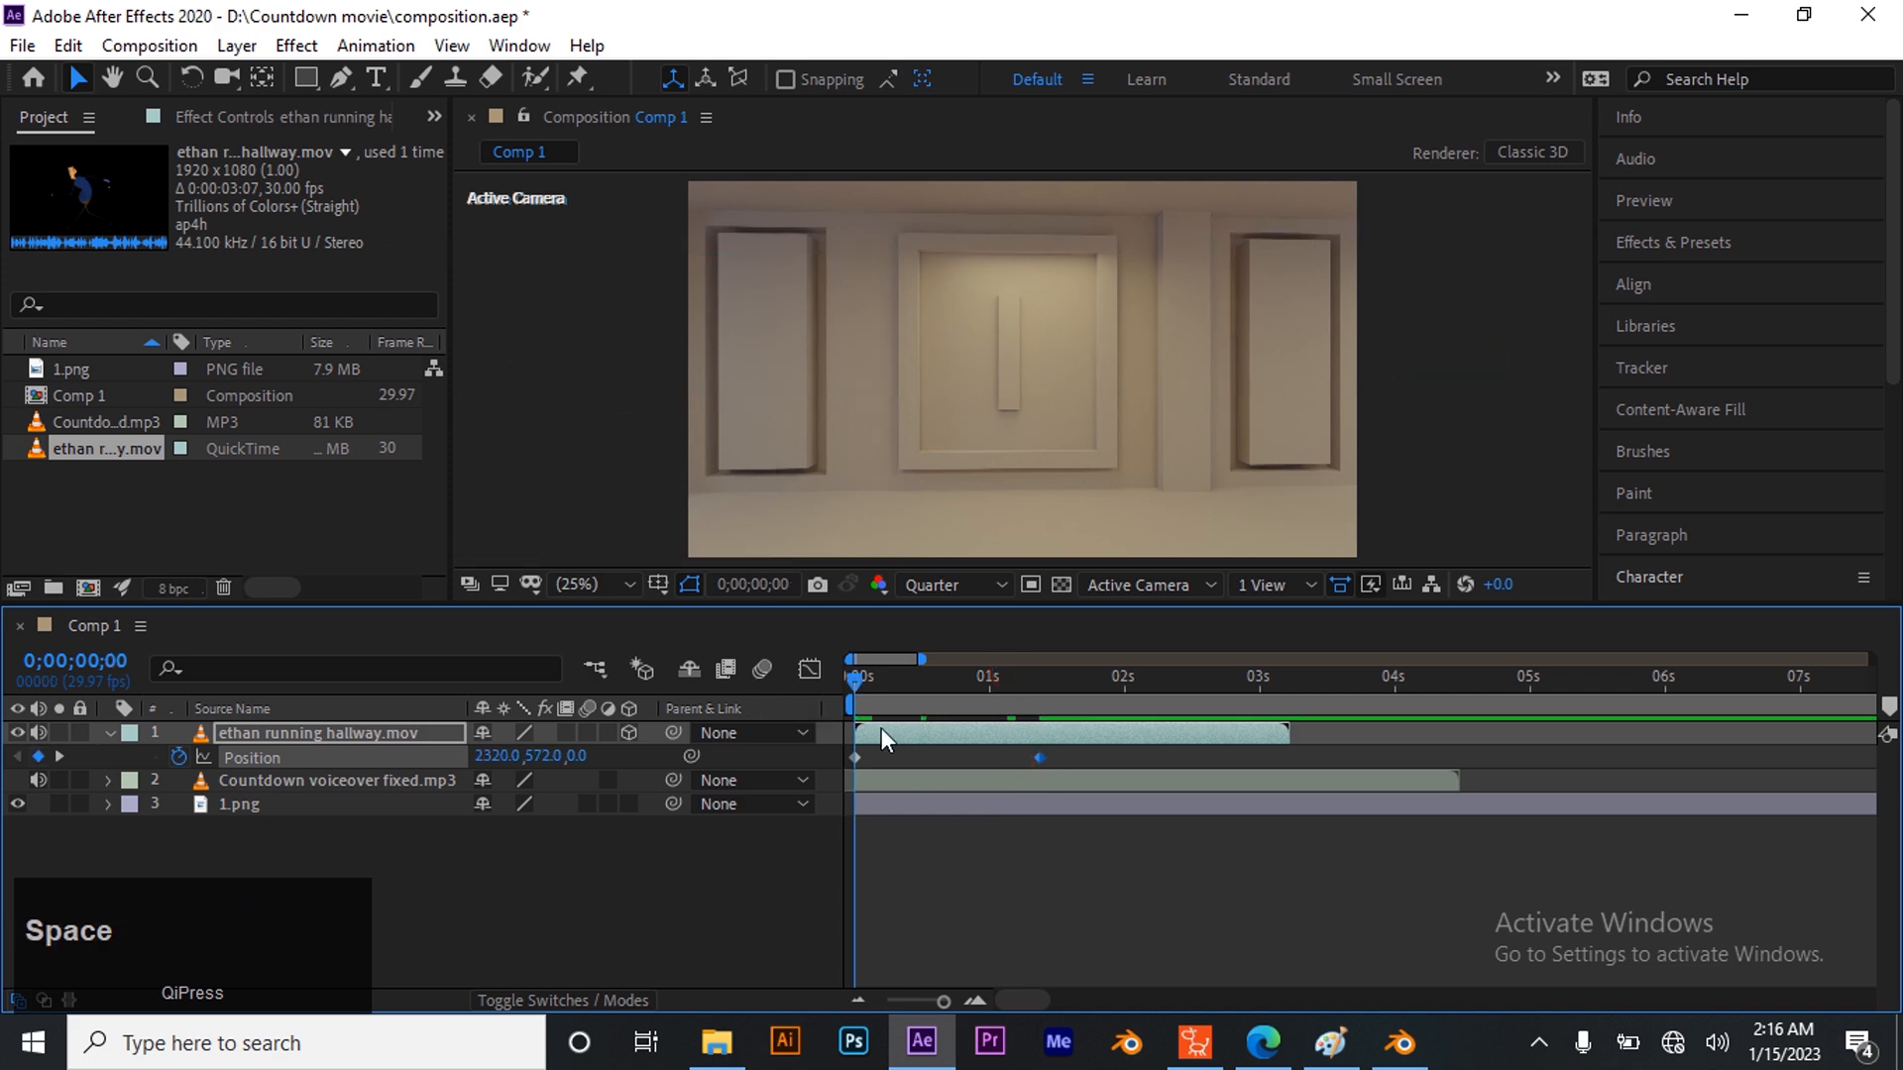
key(space)
Replay the retimed run across the hallway repeatedly from the start to check its pacing
drag(1187, 680, 854, 680)
key(space)
drag(1057, 679, 854, 703)
key(space)
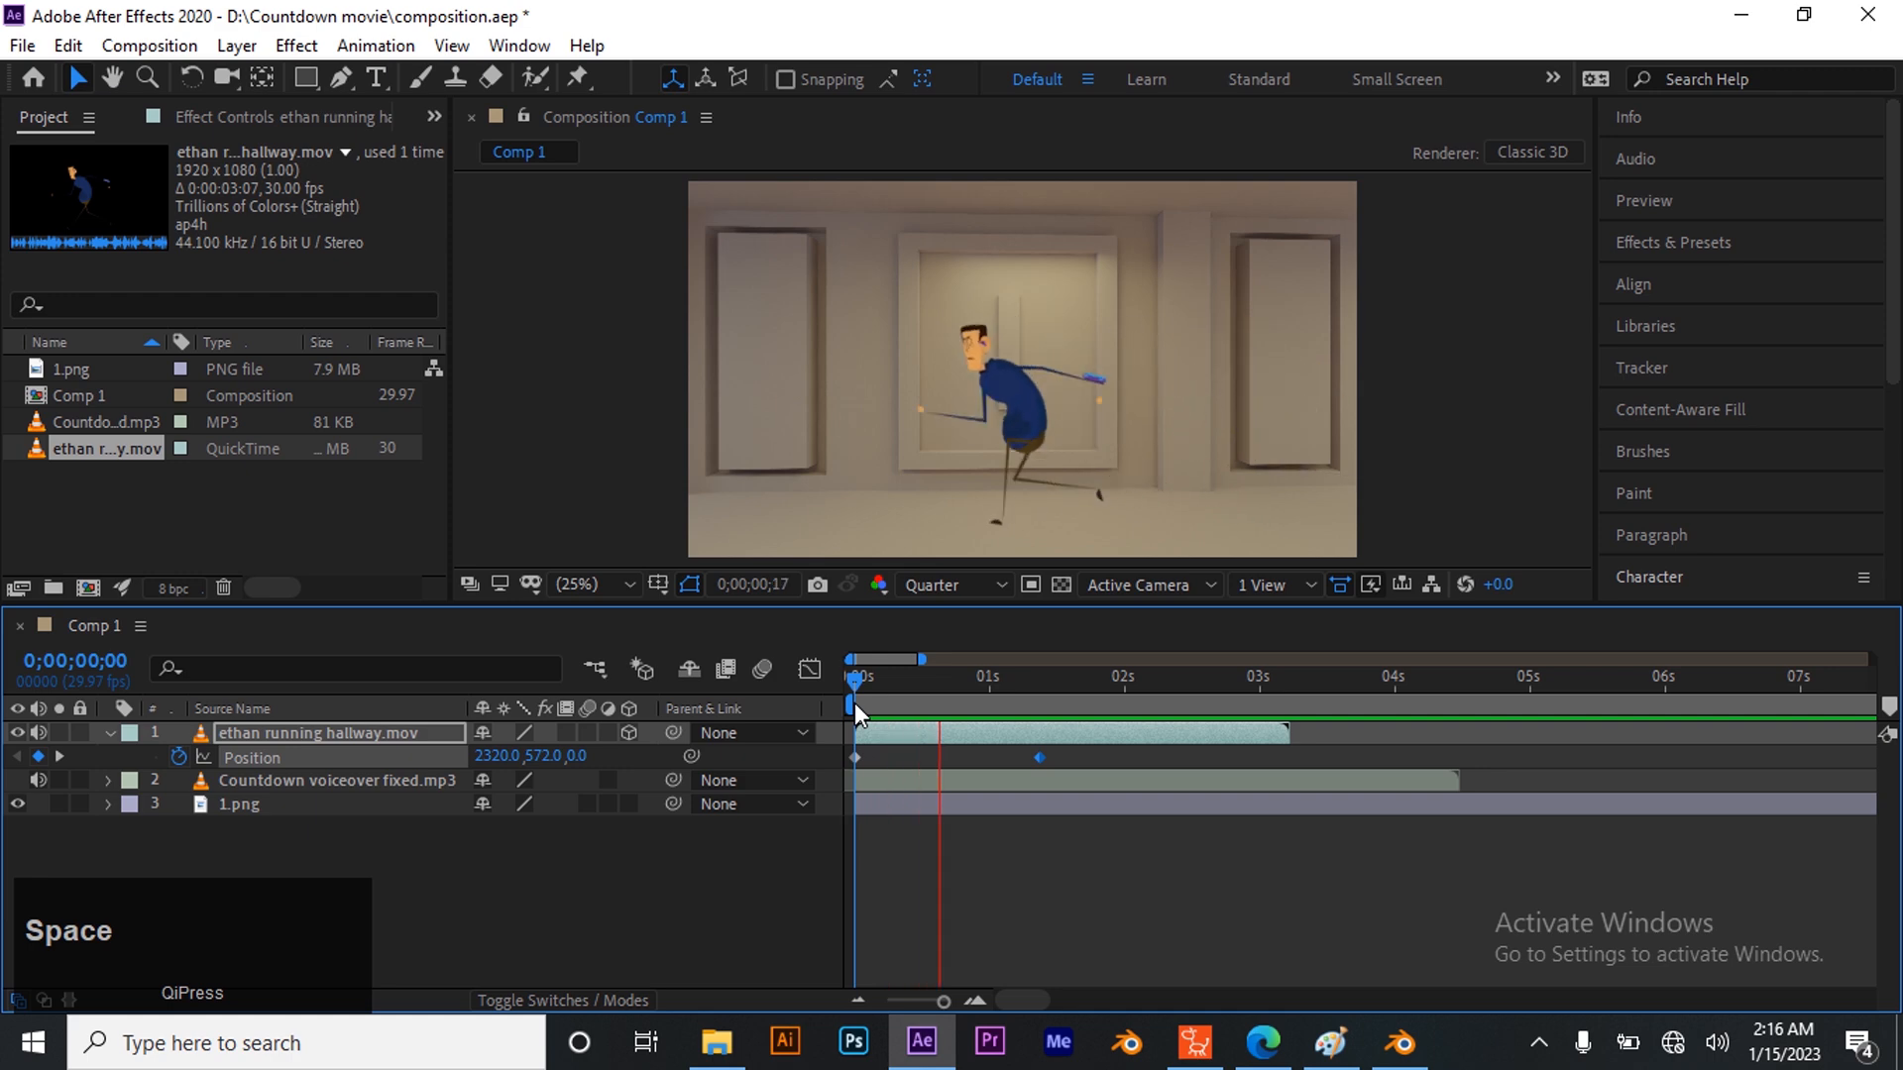
key(space)
drag(1091, 676, 813, 714)
key(space)
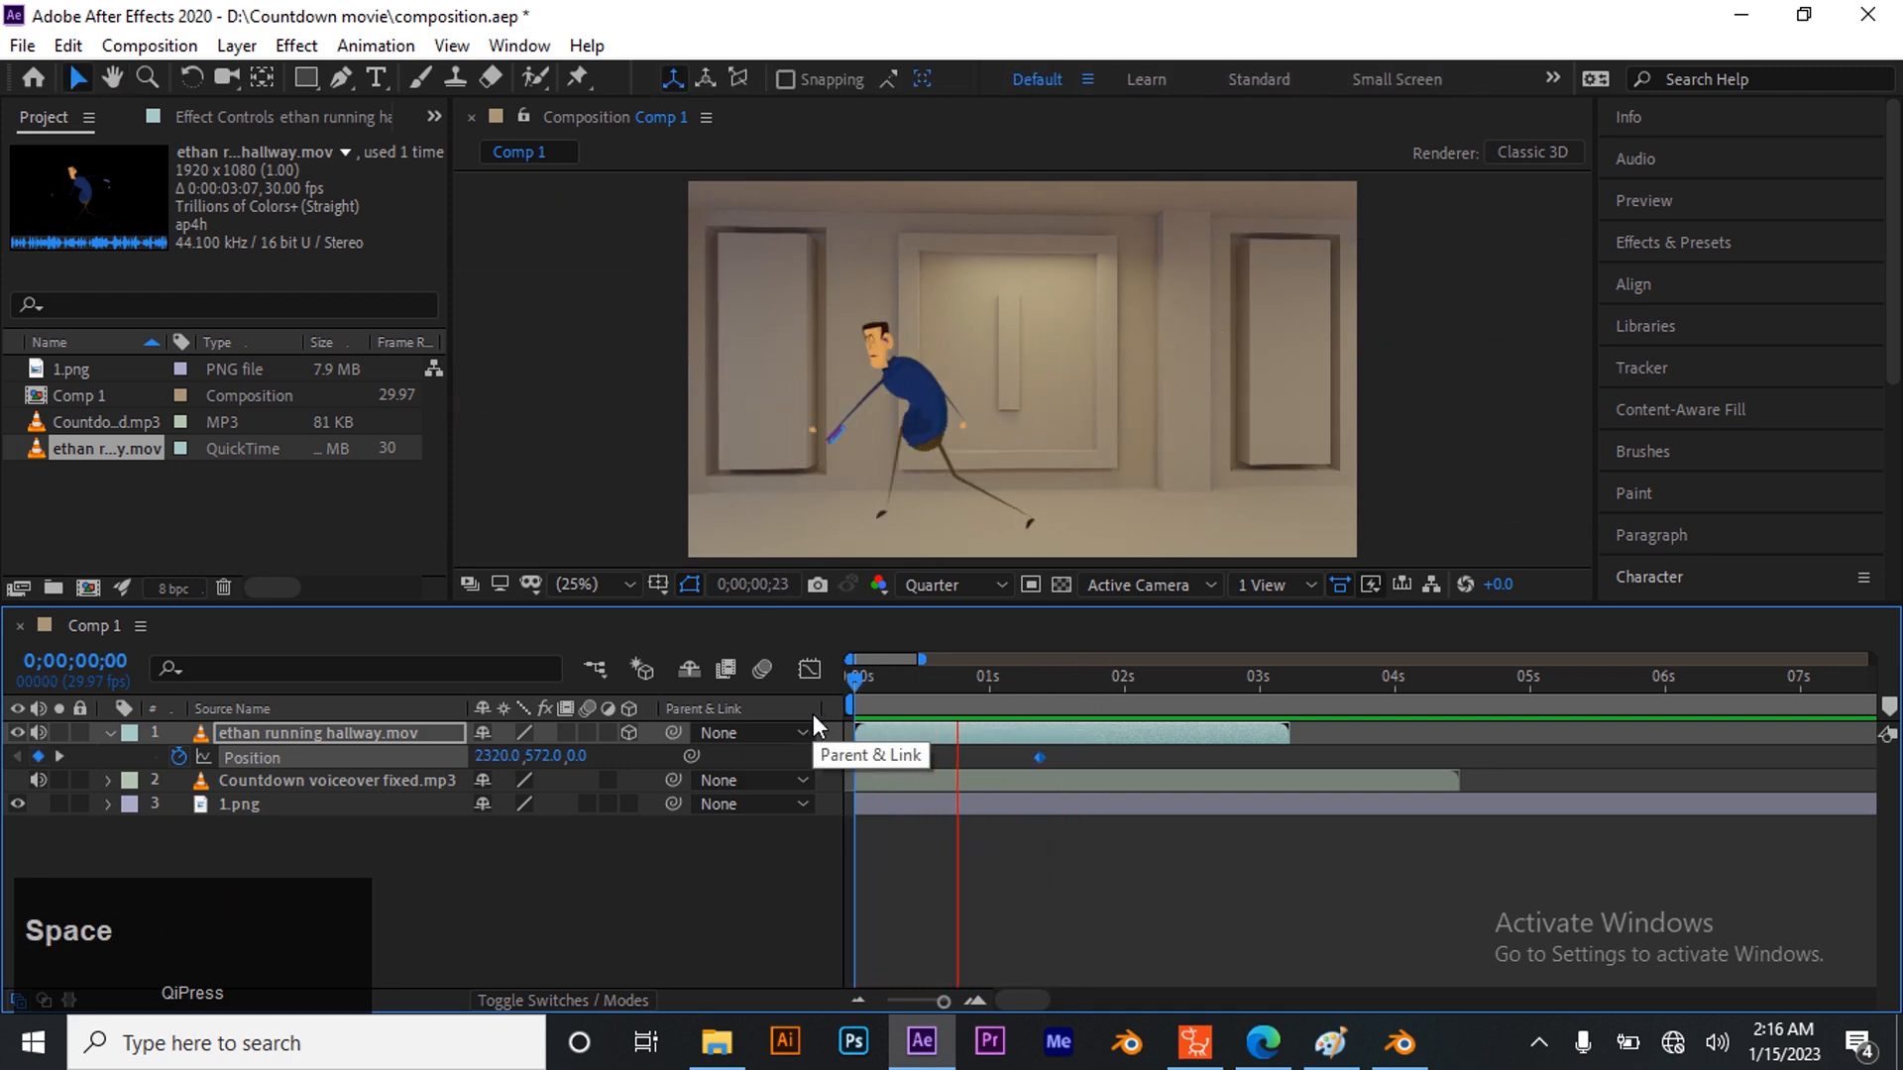
key(space)
drag(1094, 686, 843, 703)
key(space)
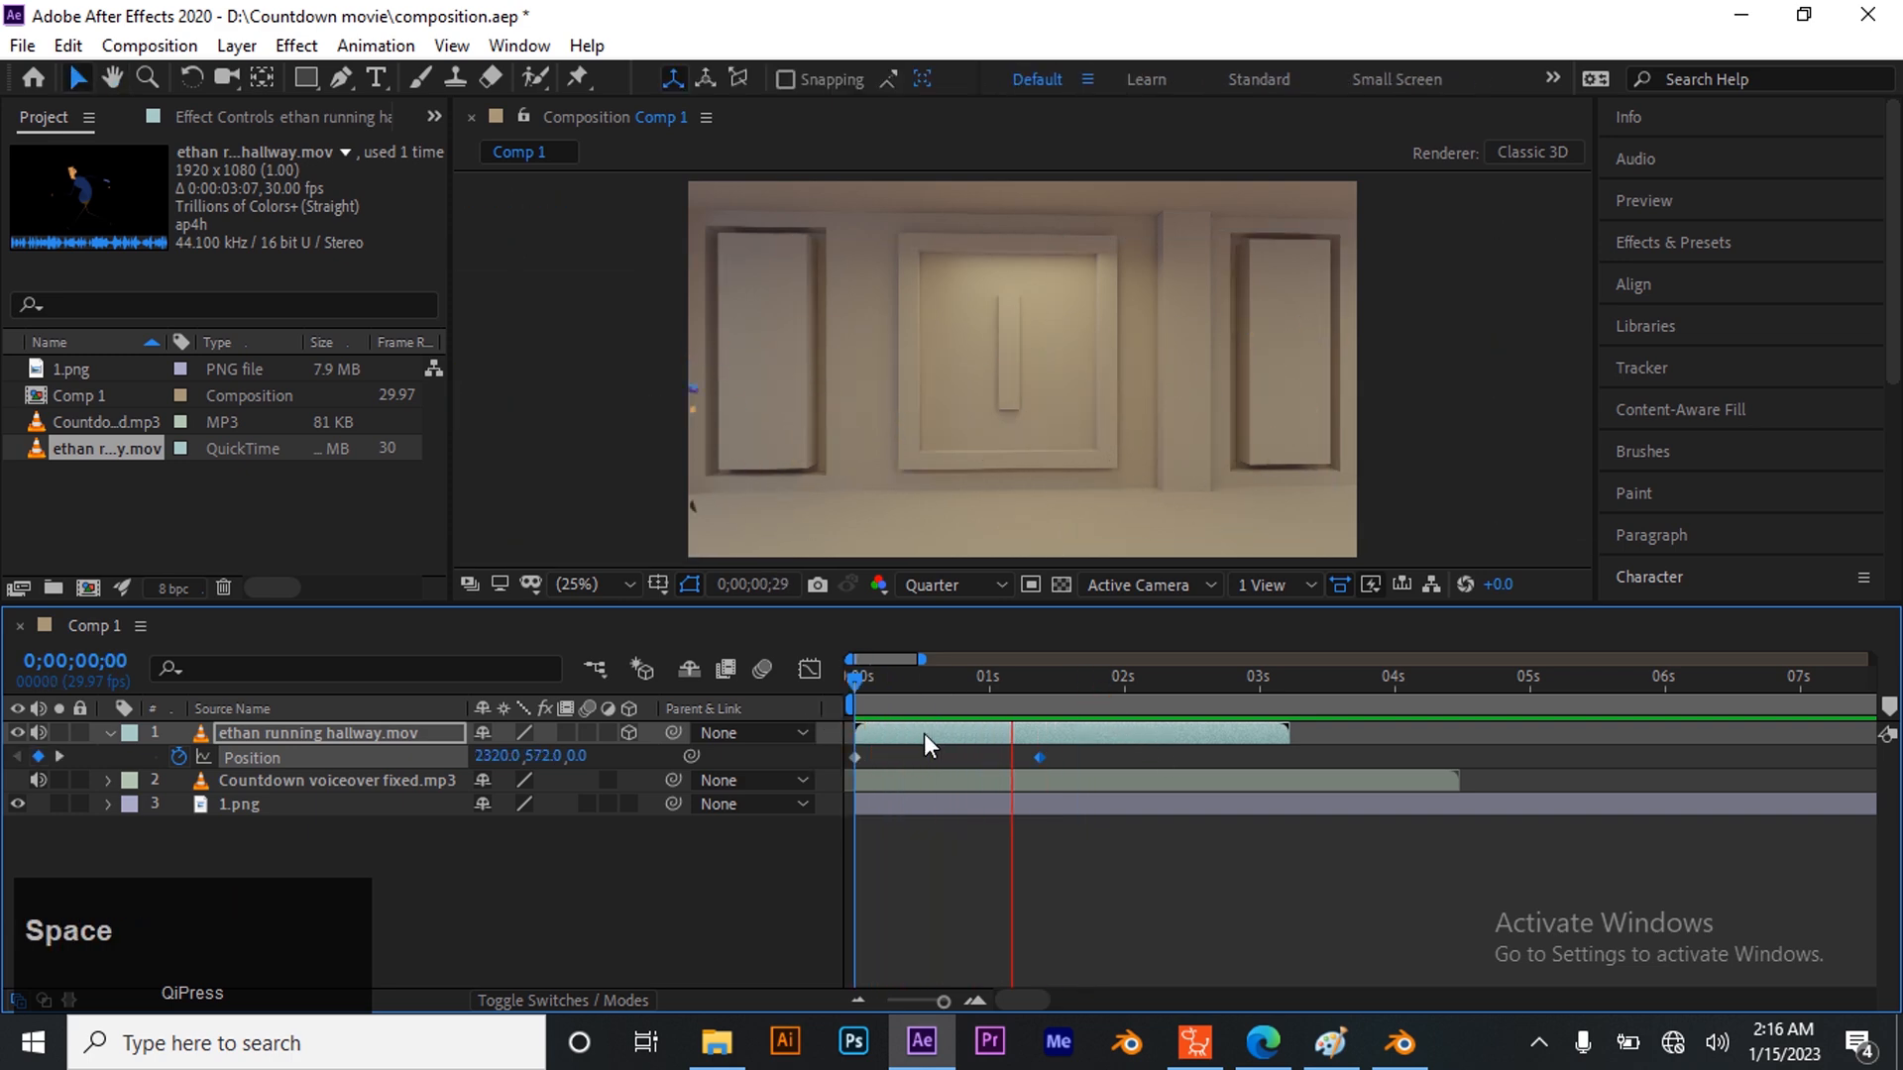
key(space)
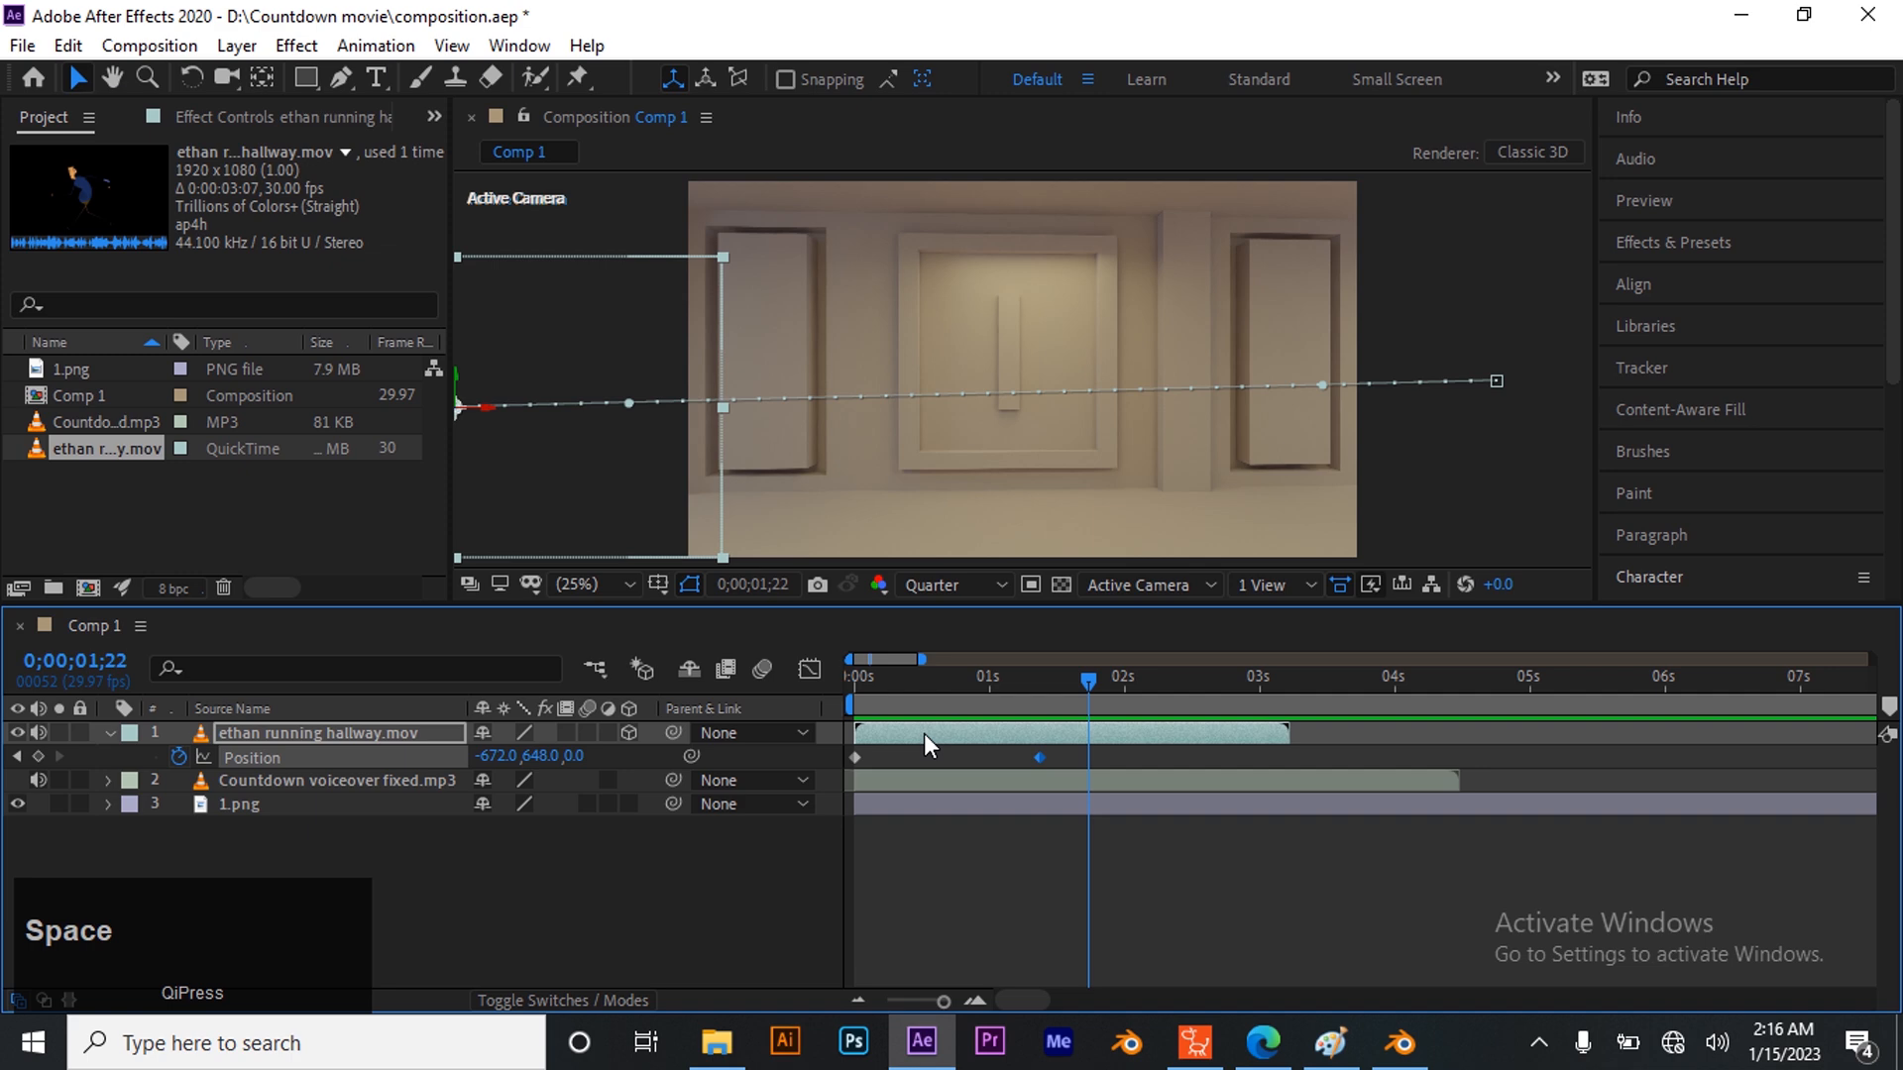
drag(1086, 688, 843, 688)
key(space)
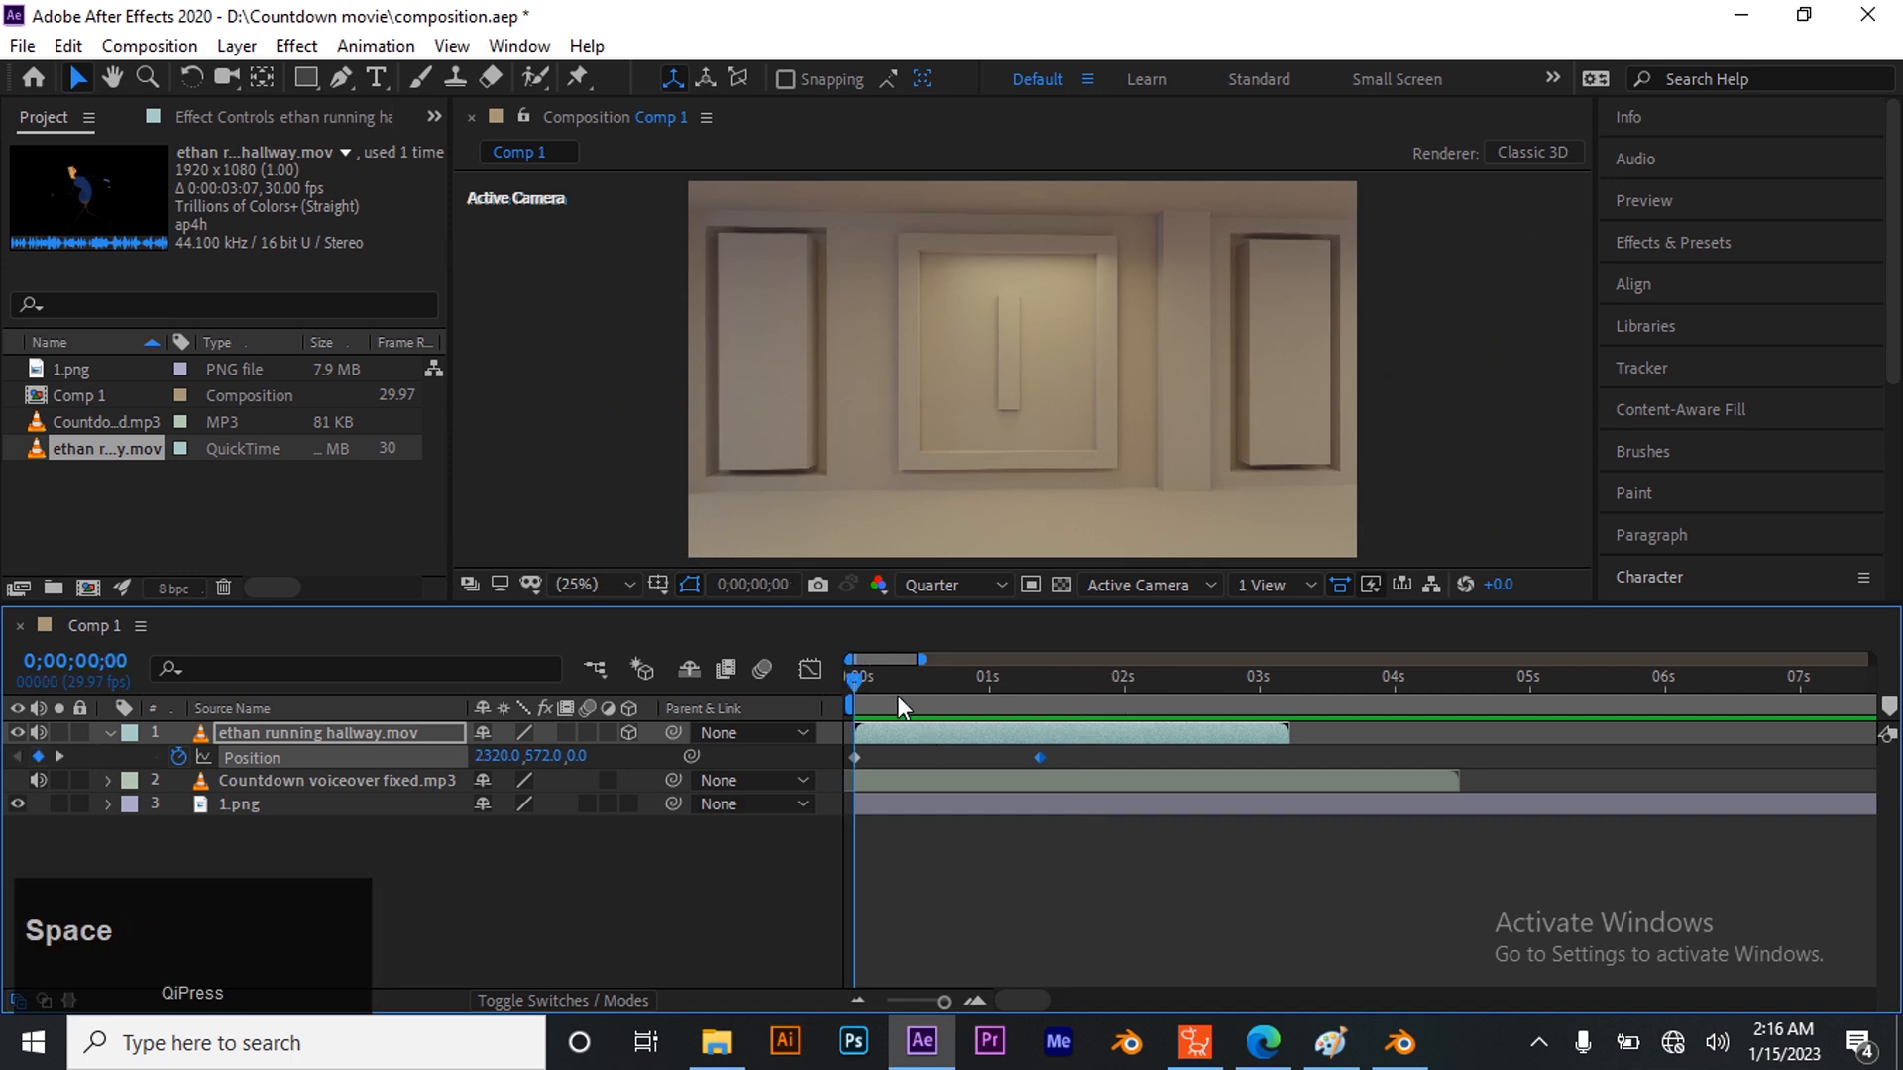
key(space)
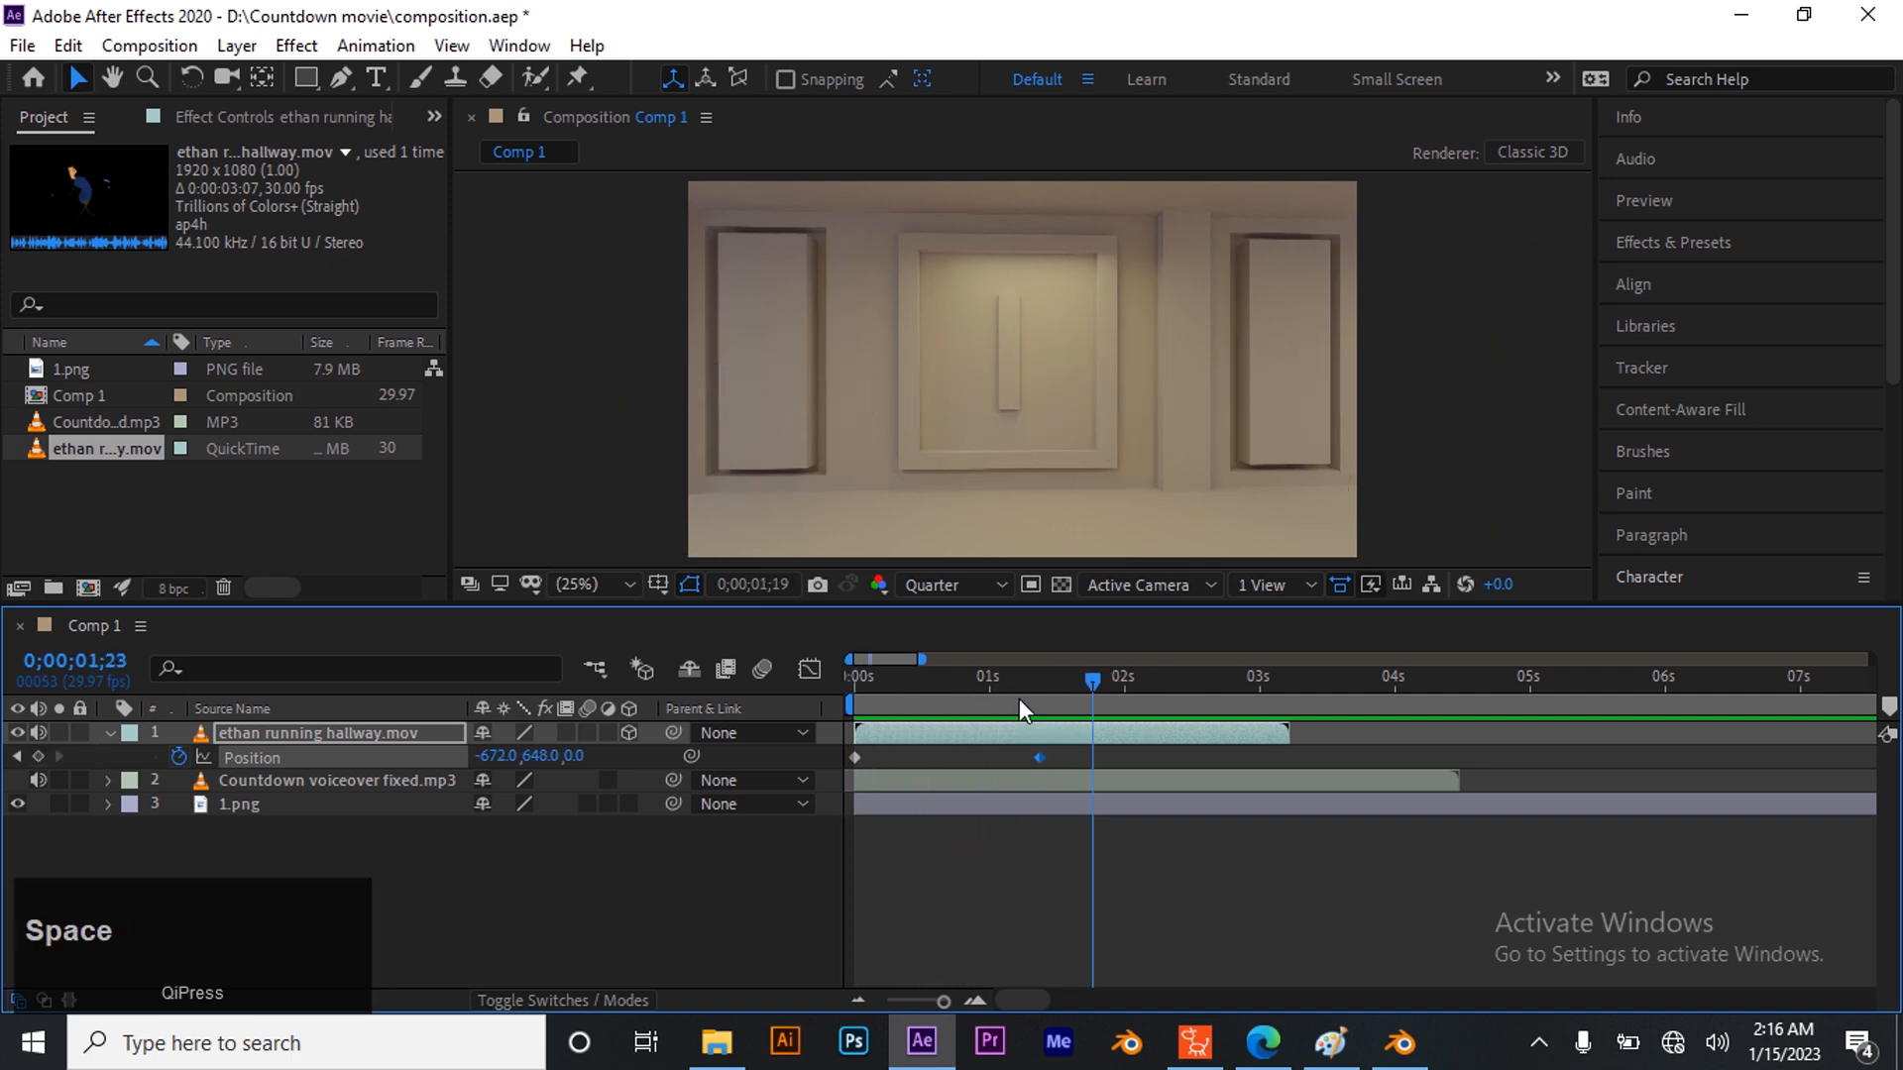
drag(1092, 681, 854, 721)
key(space)
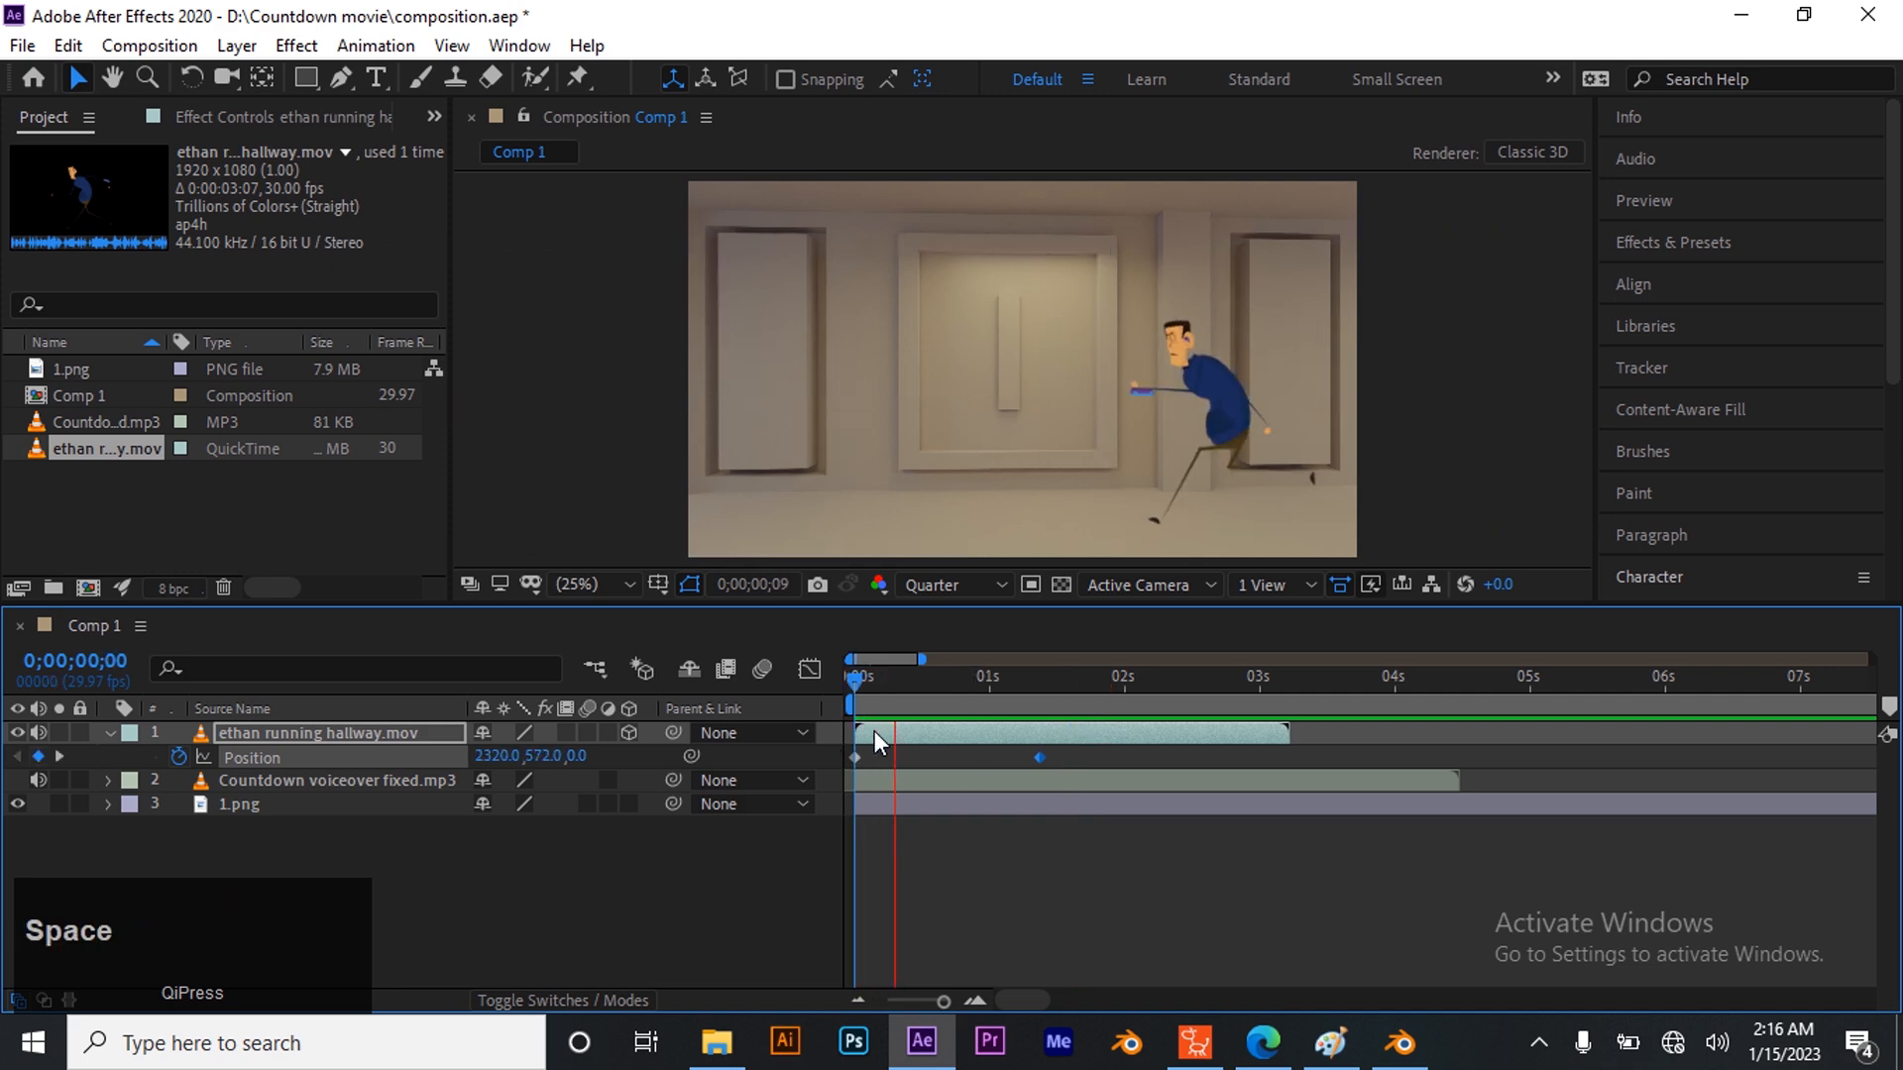
key(space)
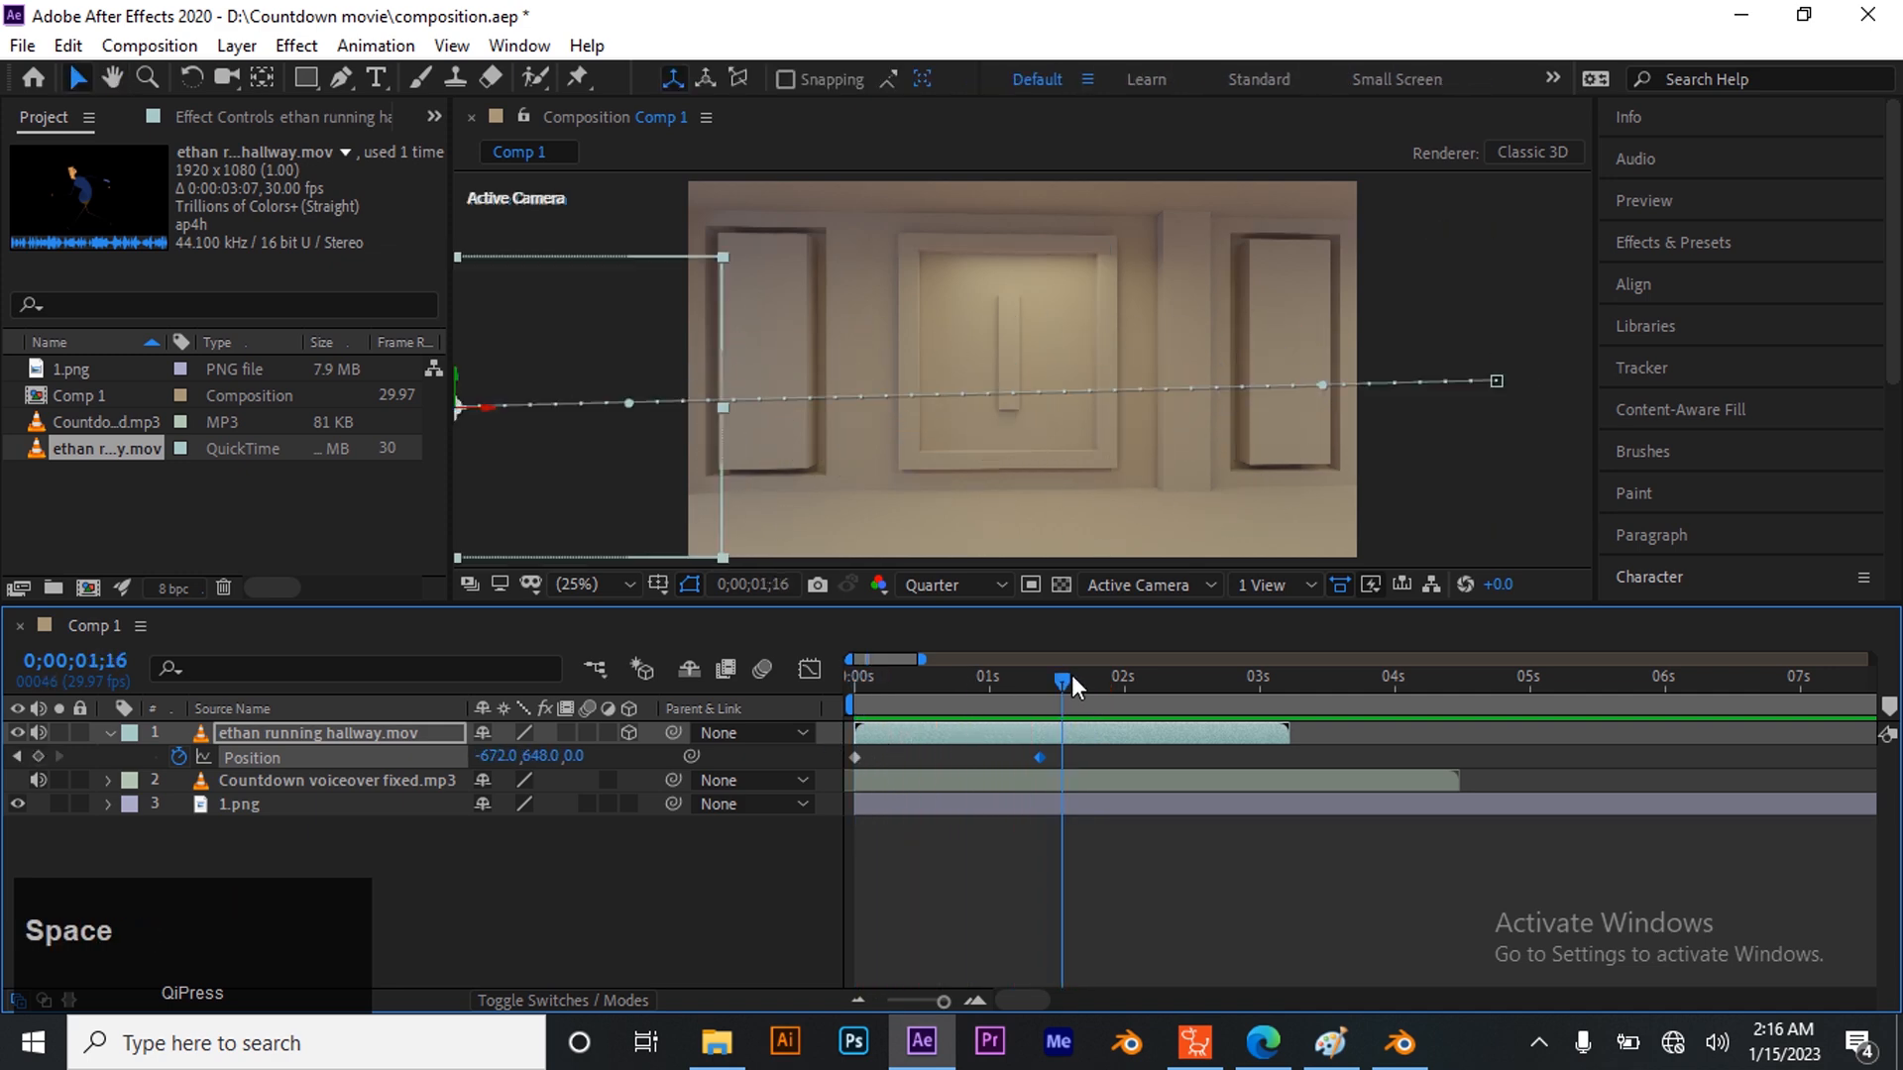
Set the current time to the closing keyframe at 0;00;01;11, clear the layer and footage selection, and save the project
mouse_move(1072, 678)
mouse_down()
mouse_move(860, 686)
mouse_move(1037, 668)
mouse_up()
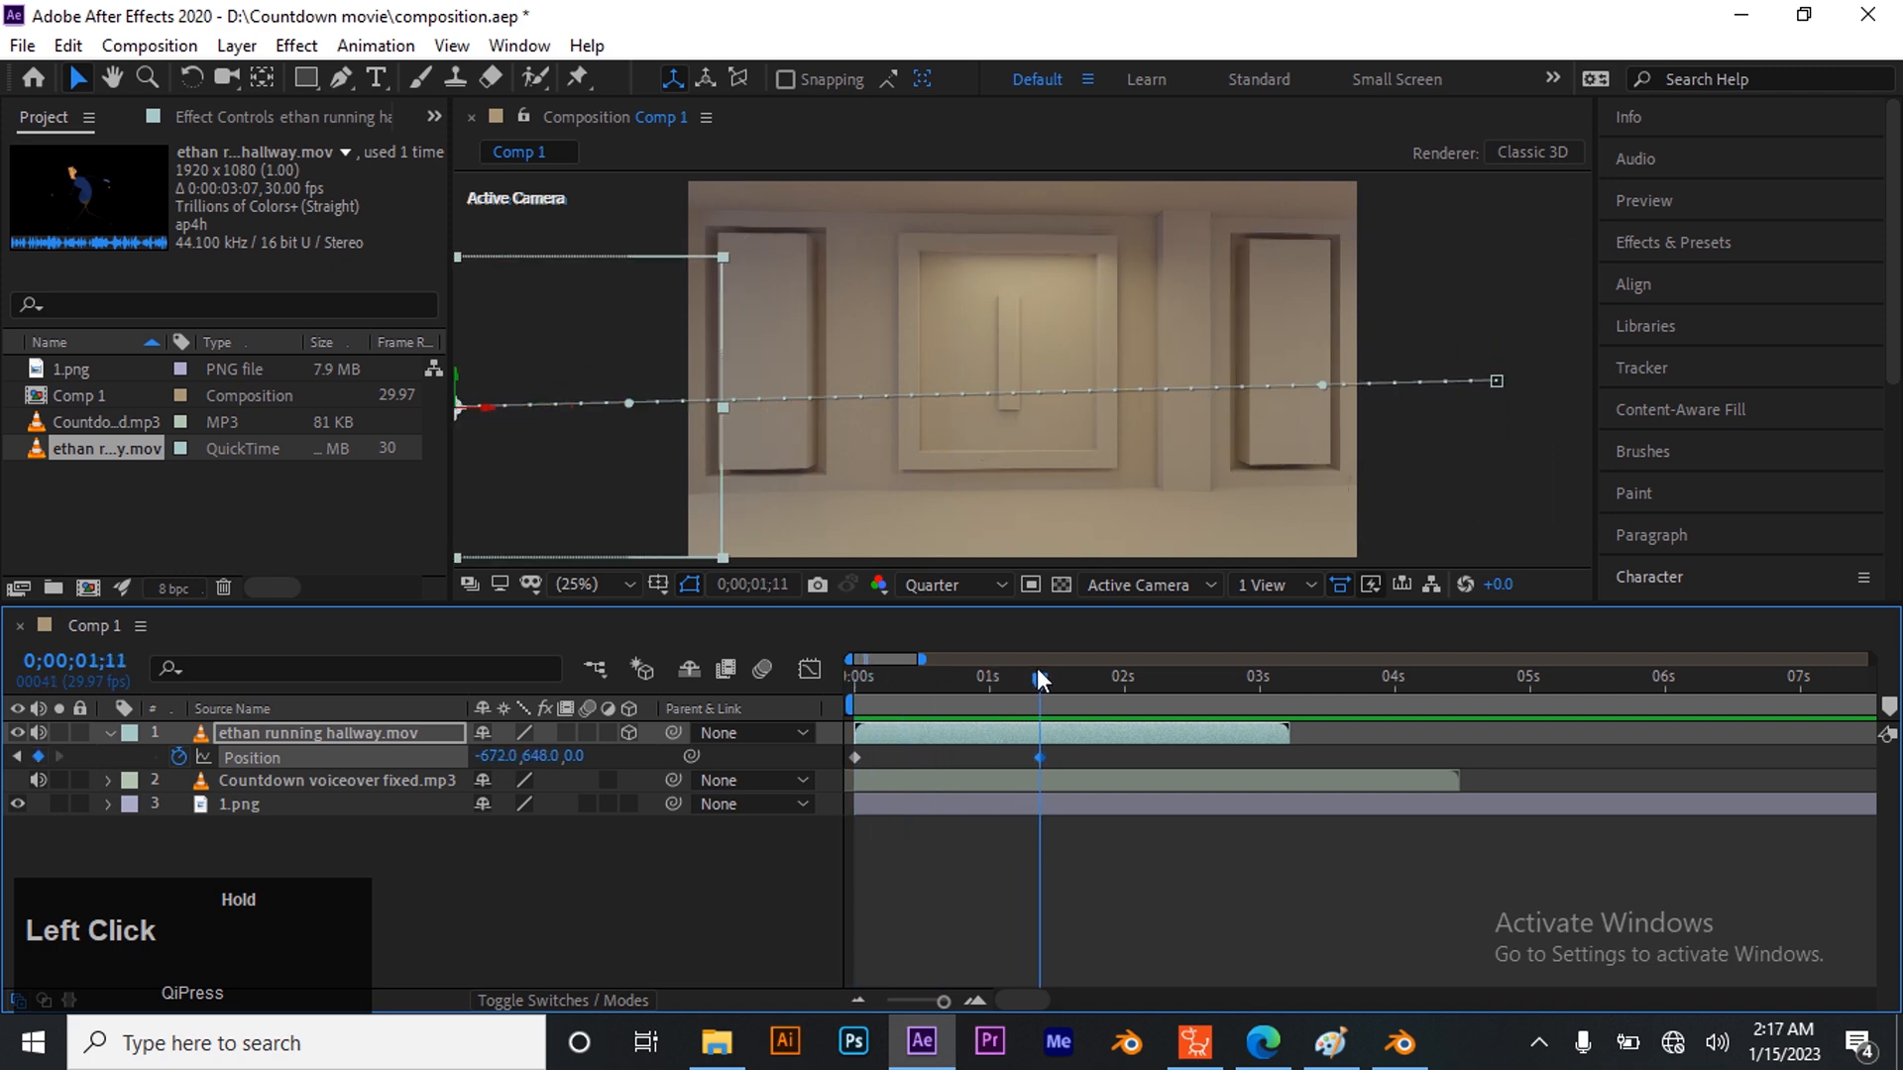
click(608, 934)
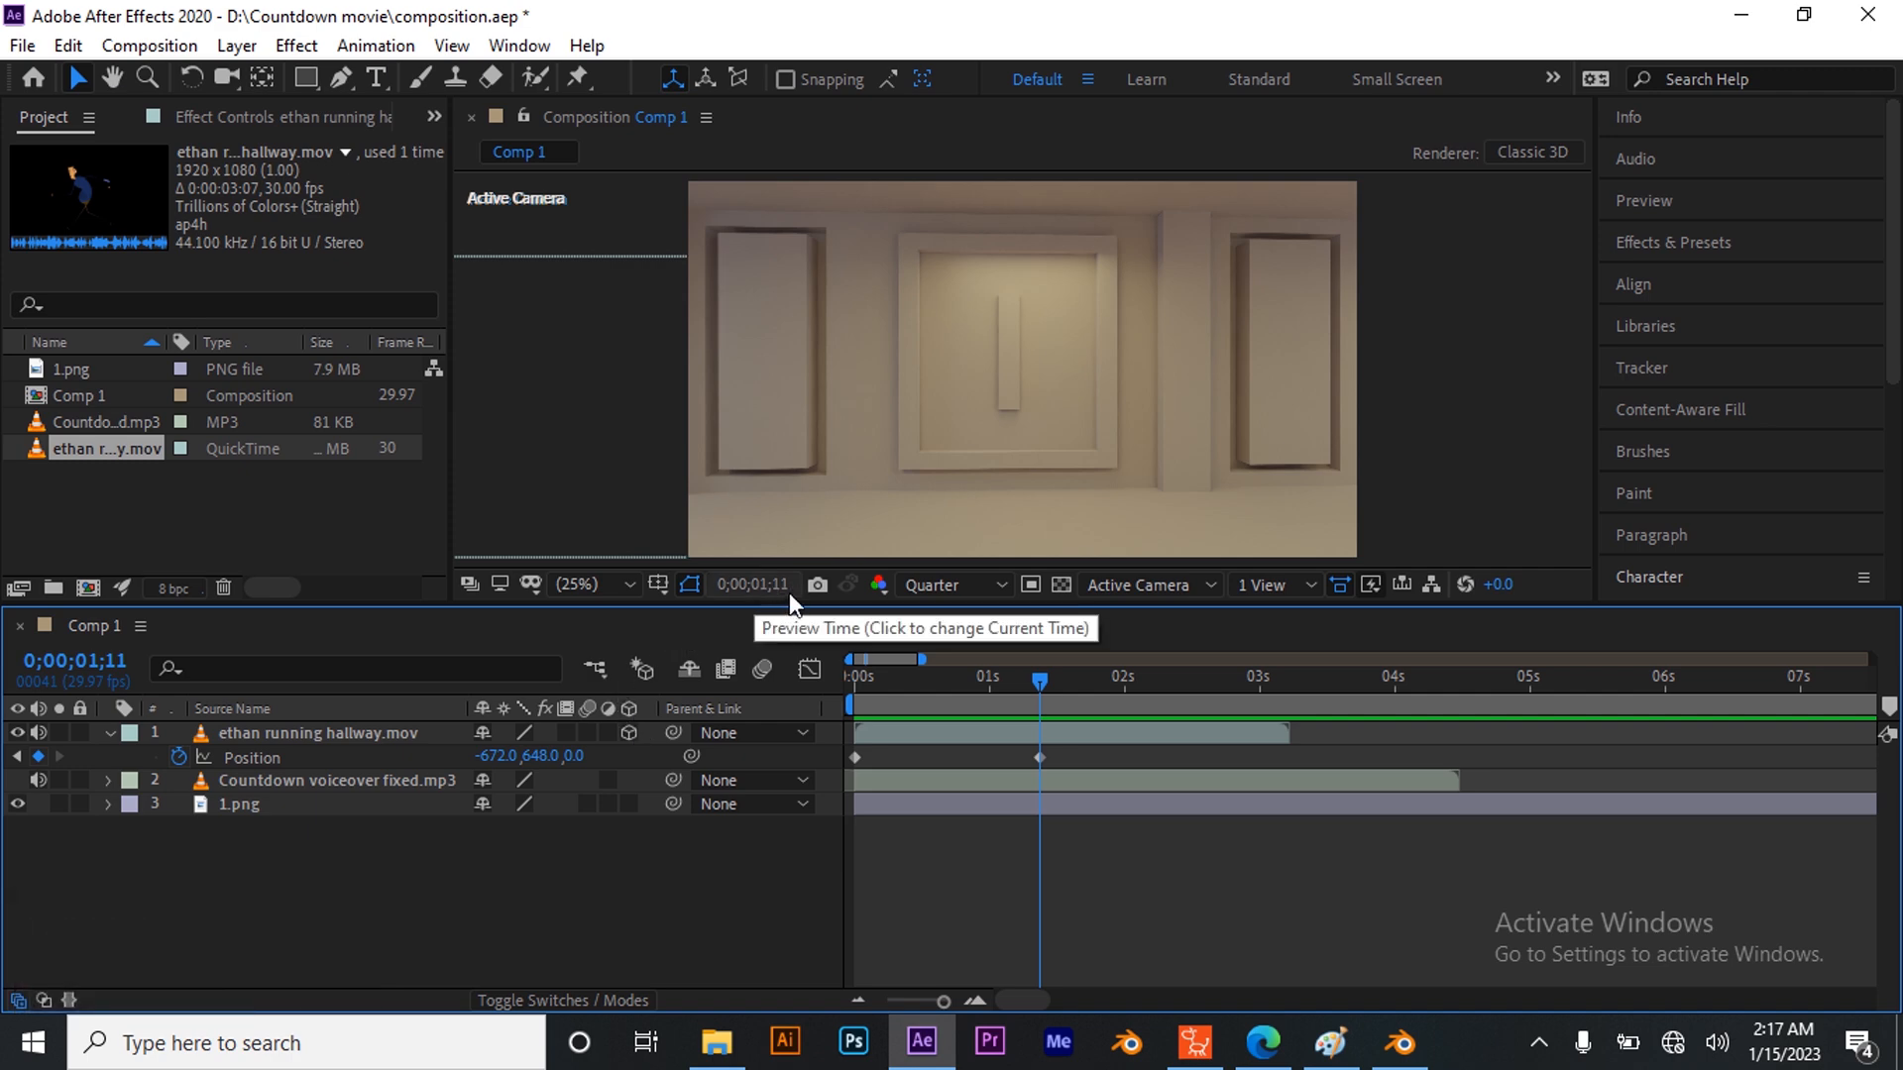
click(410, 504)
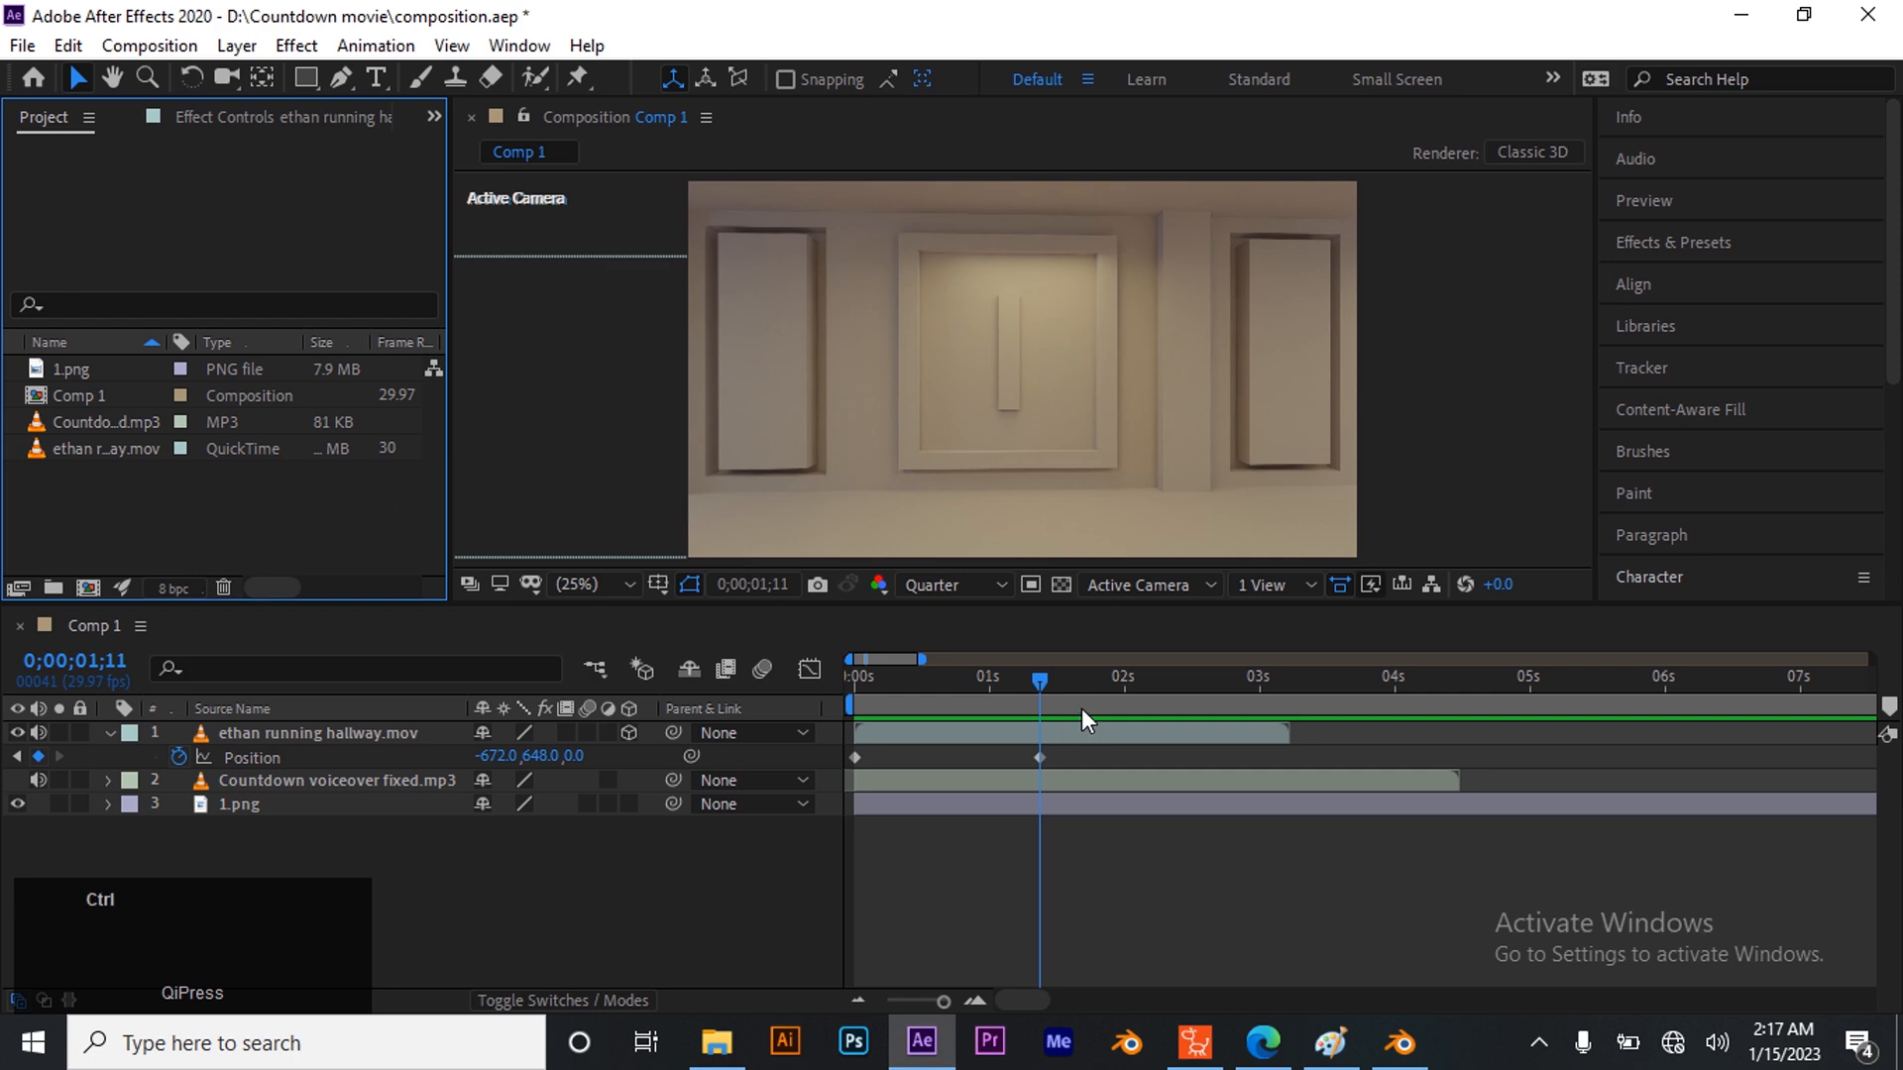
key(ctrl+s)
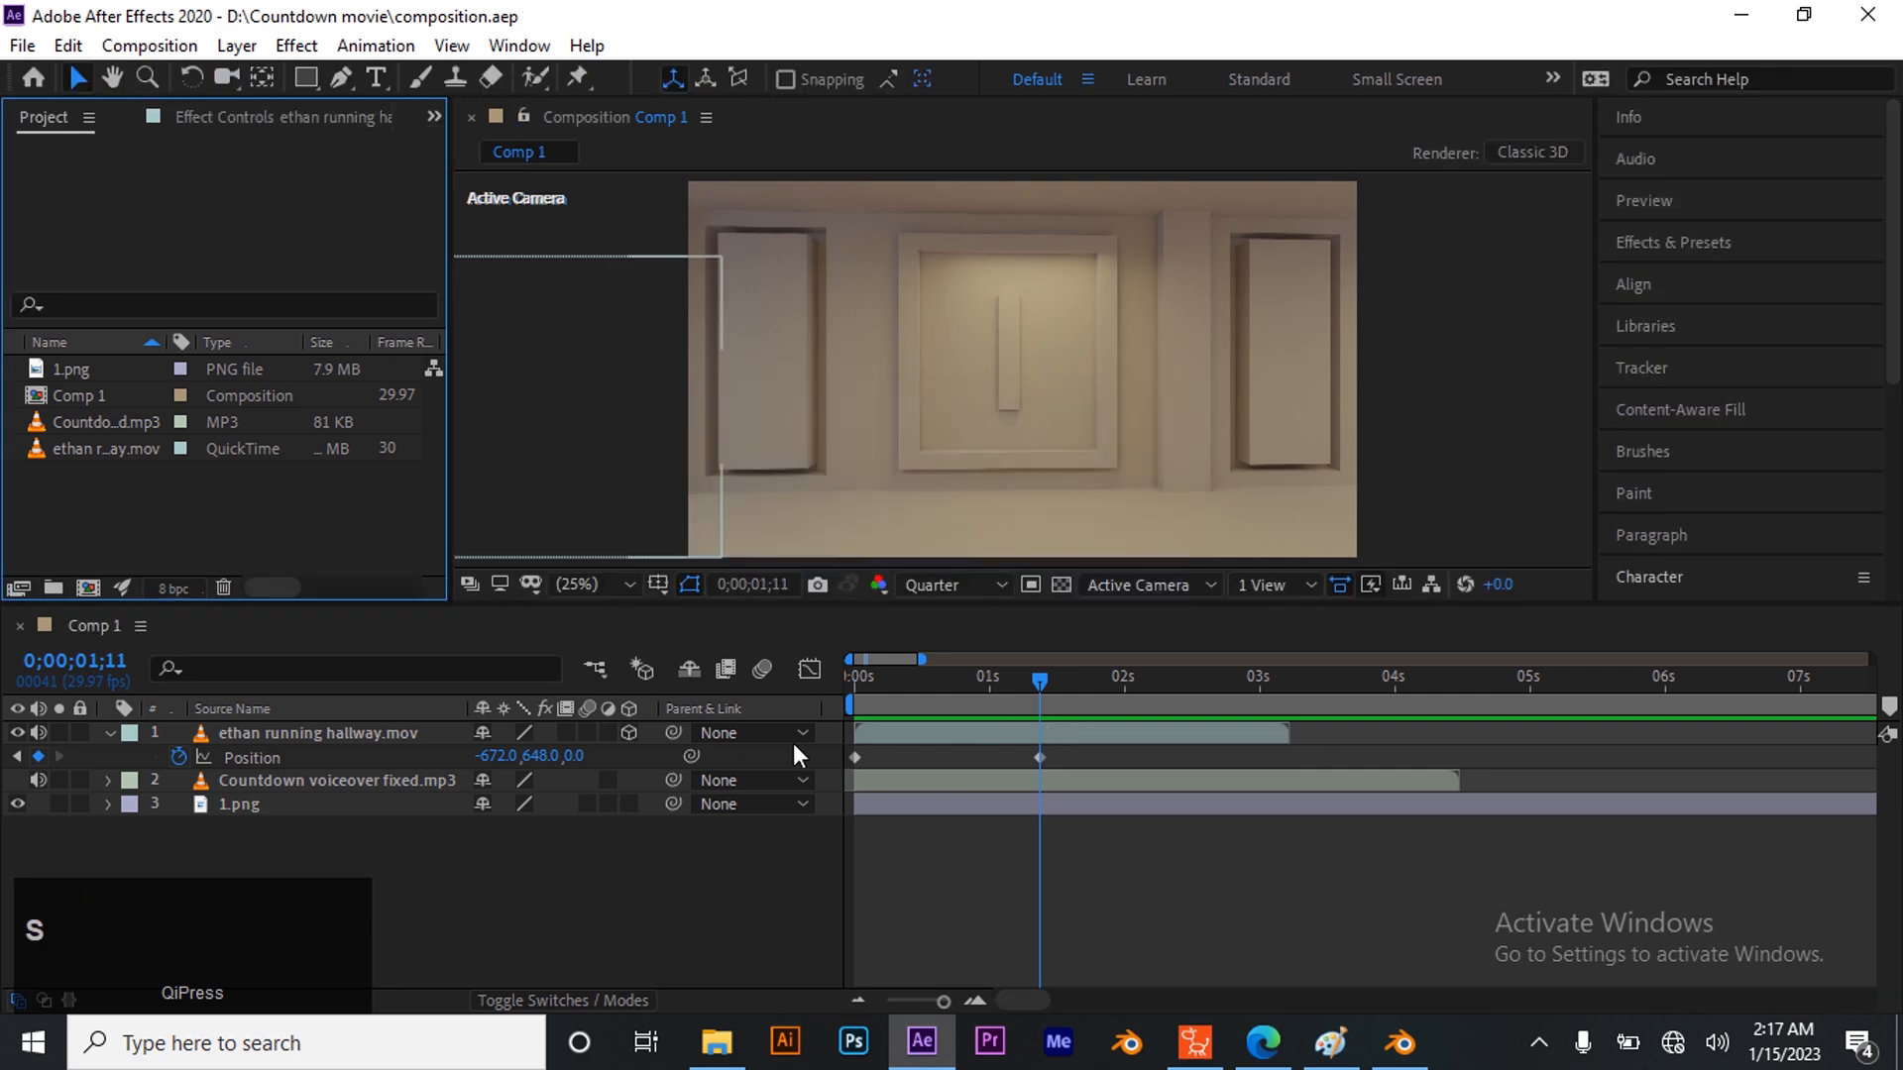